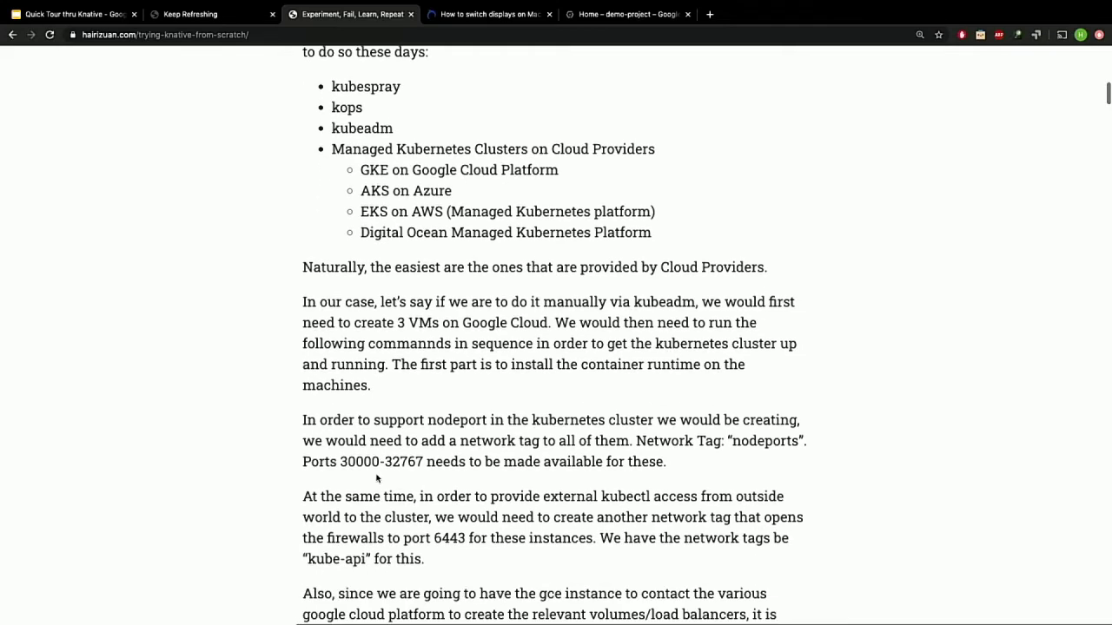
{"action": "scroll", "coordinate": [377, 474], "scroll_direction": "down", "scroll_amount": 2}
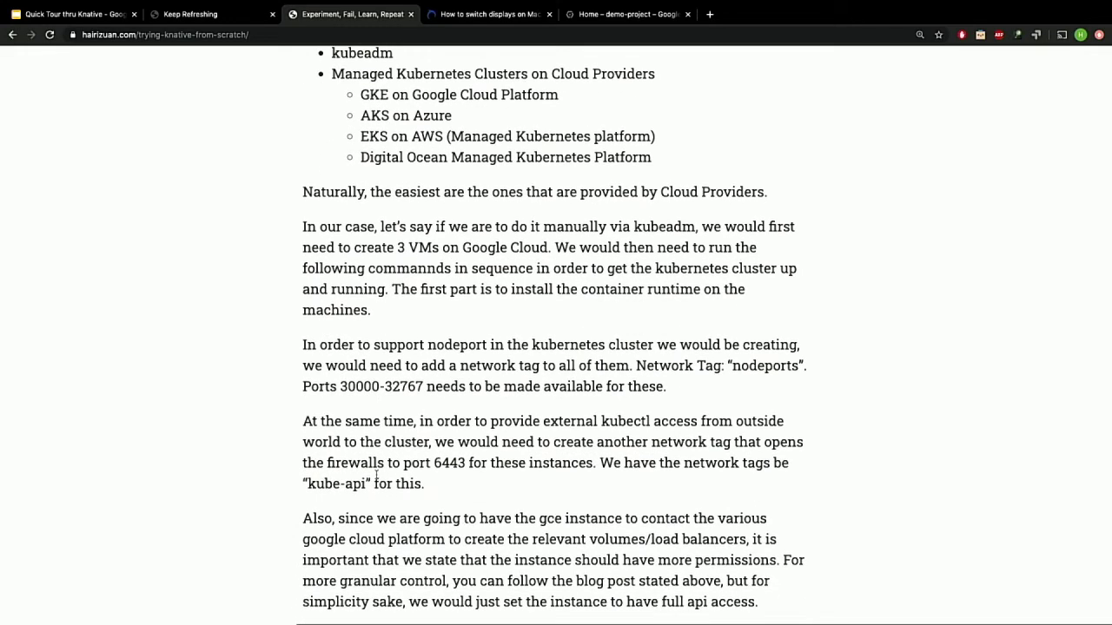
{"action": "scroll", "coordinate": [400, 408], "scroll_direction": "down", "scroll_amount": 2}
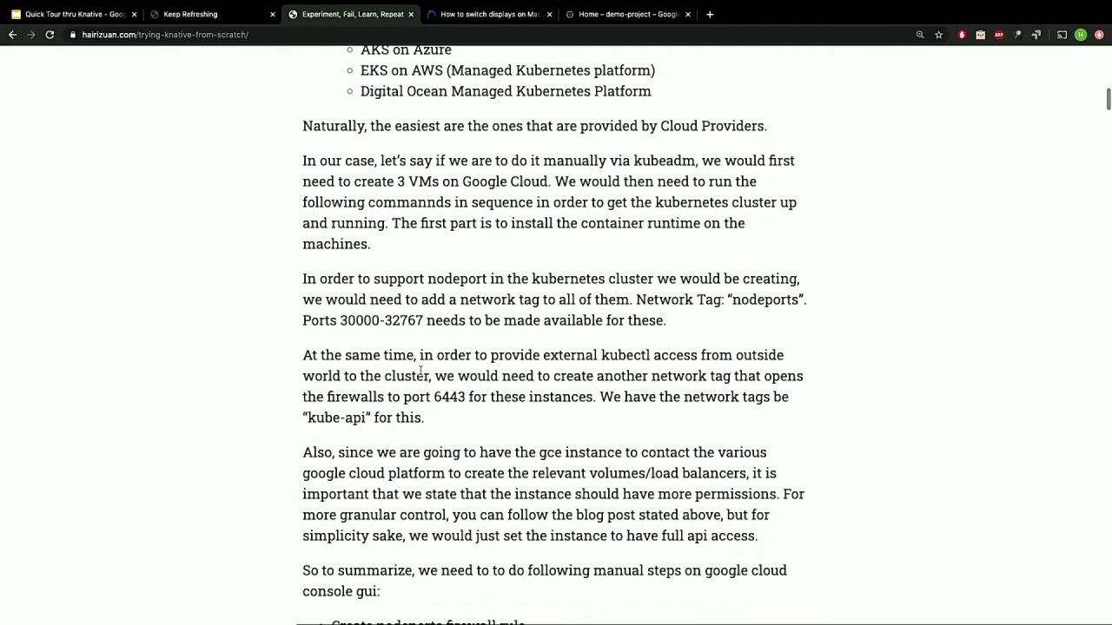
{"action": "scroll", "coordinate": [422, 367], "scroll_direction": "down", "scroll_amount": 3}
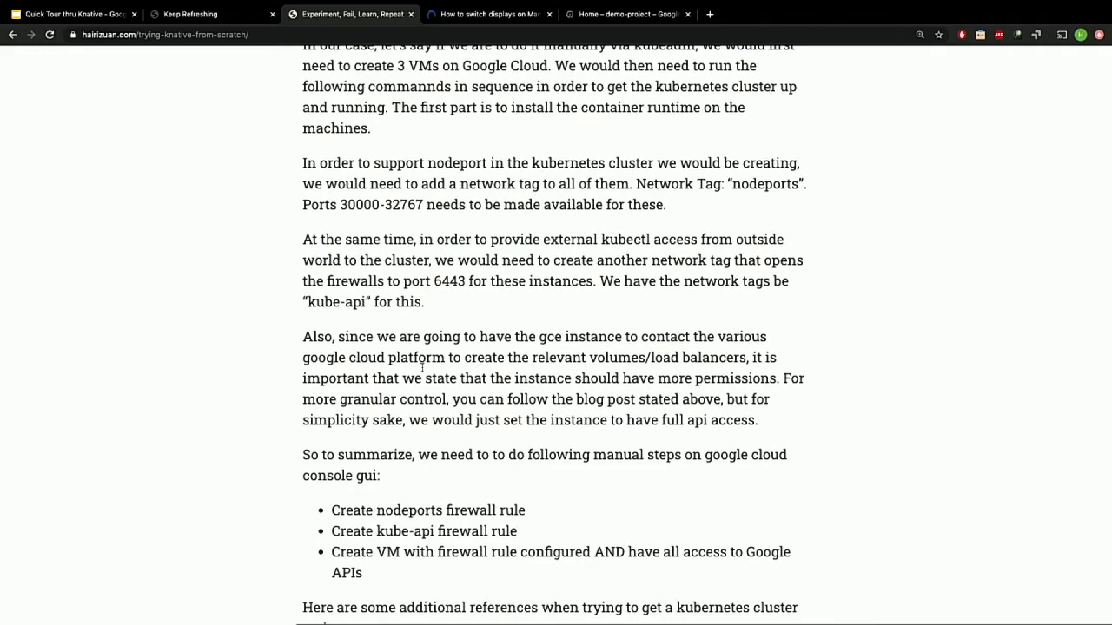
{"action": "scroll", "coordinate": [423, 371], "scroll_direction": "down", "scroll_amount": 2}
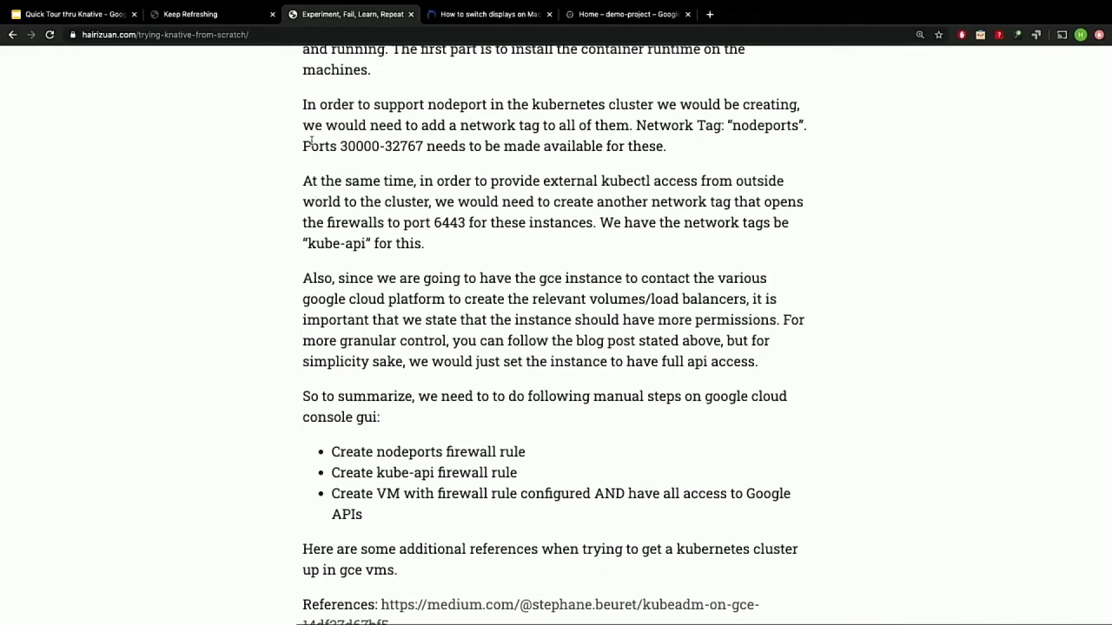
{"action": "left_click_drag", "start_coordinate": [303, 146], "coordinate": [421, 146]}
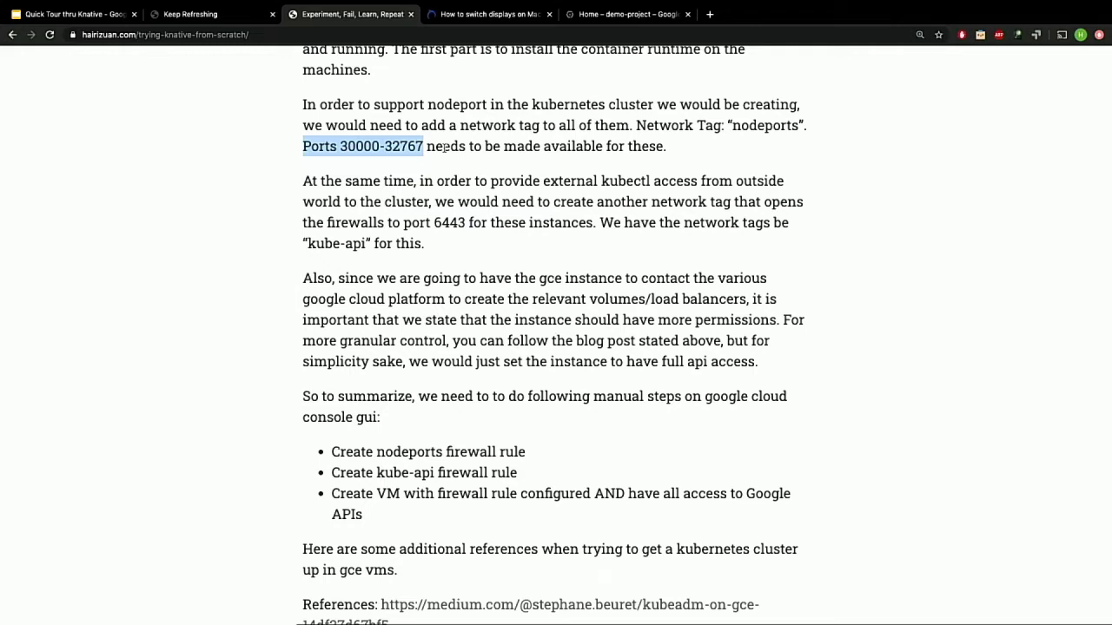
Switch to the Google Cloud console for demo-project and open the VPC network's firewall rules.
{"action": "left_click", "coordinate": [608, 15]}
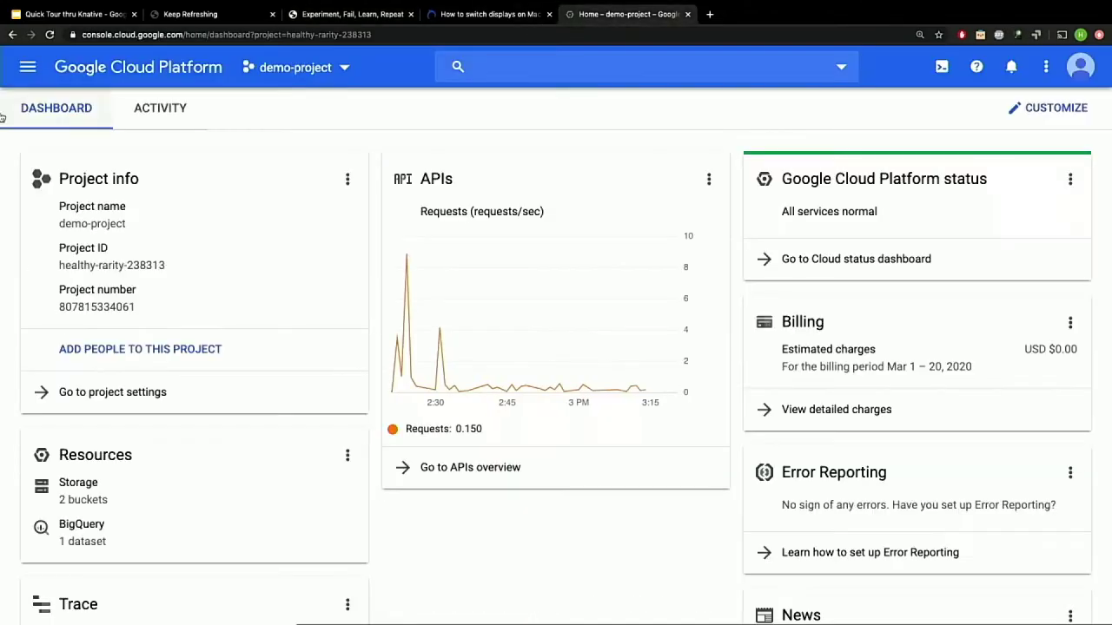
{"action": "left_click", "coordinate": [28, 67]}
{"action": "scroll", "coordinate": [18, 391], "scroll_direction": "down", "scroll_amount": 6}
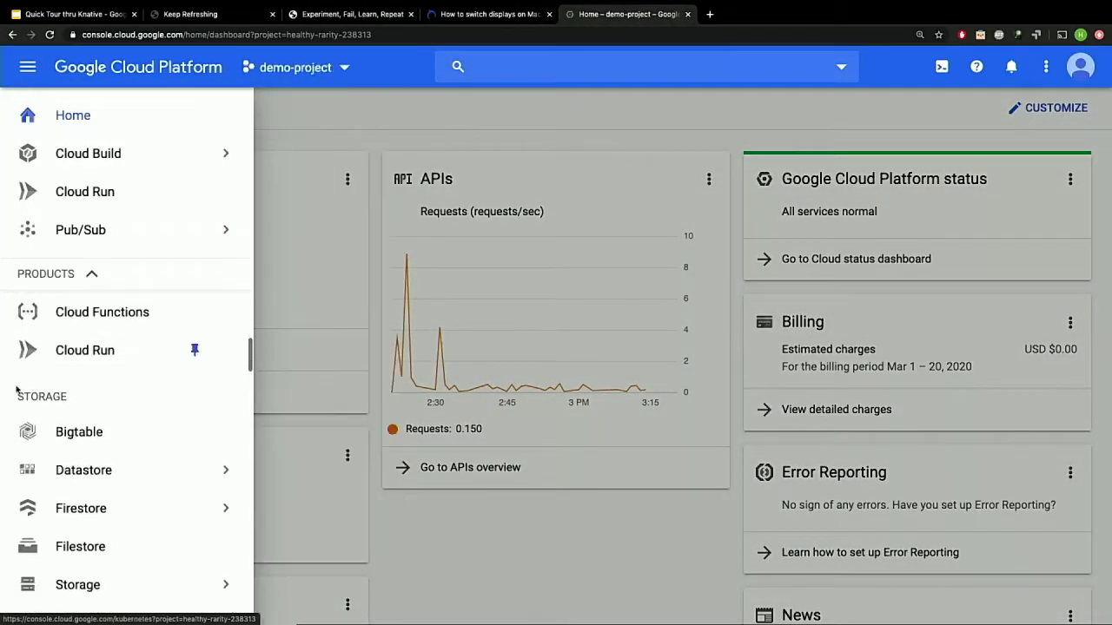
{"action": "mouse_move", "coordinate": [17, 391]}
{"action": "scroll", "coordinate": [17, 391], "scroll_direction": "down", "scroll_amount": 4}
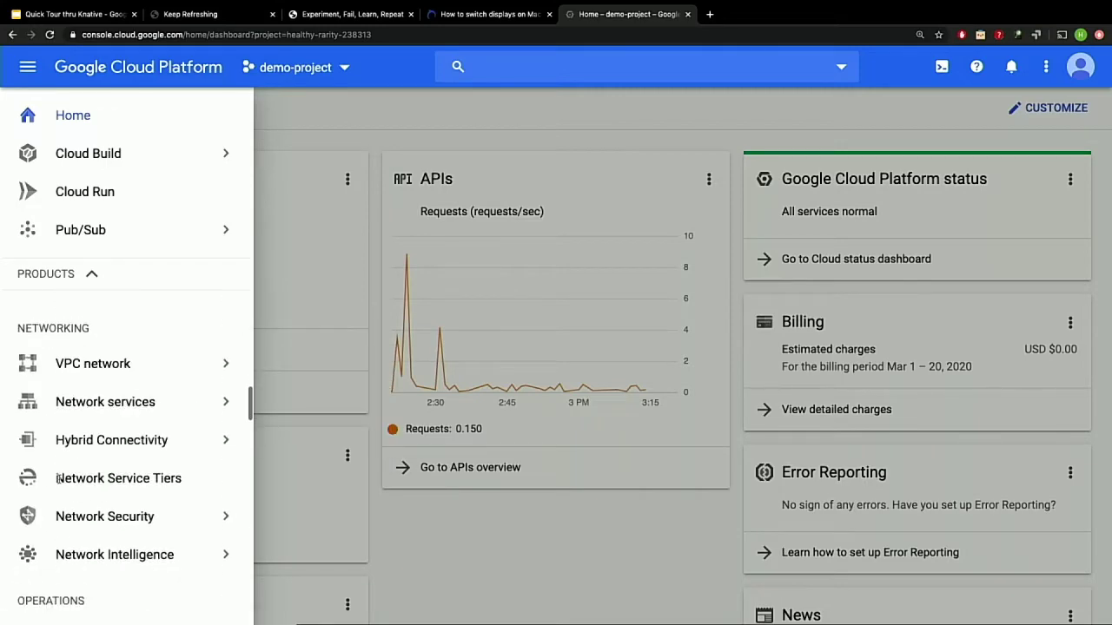
{"action": "mouse_move", "coordinate": [115, 375]}
{"action": "left_click", "coordinate": [287, 430]}
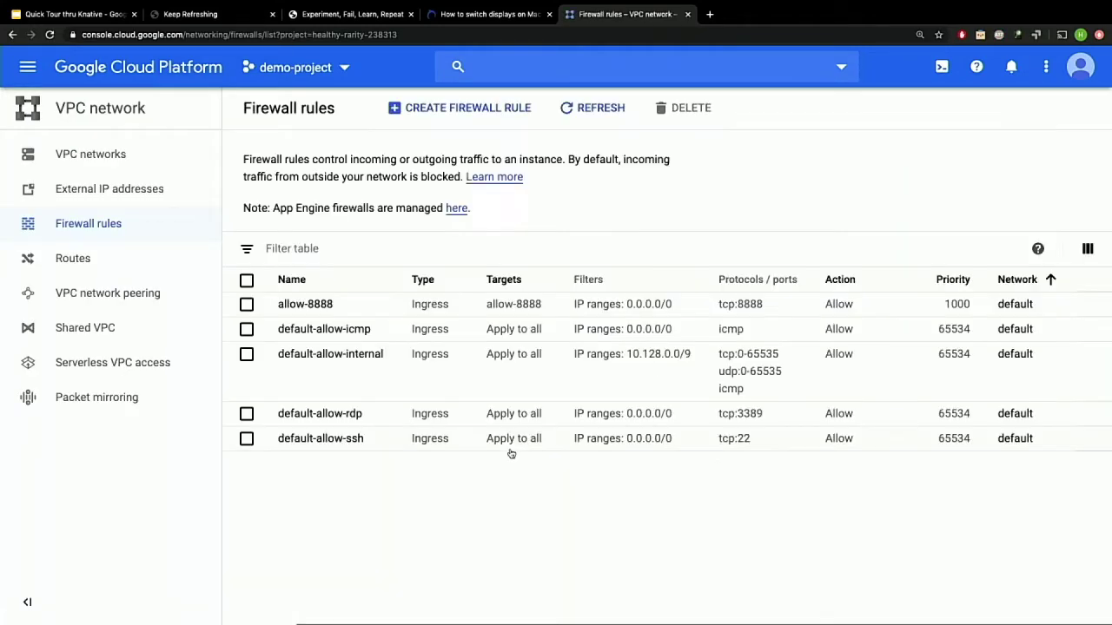
Start a new firewall rule and name it allow-nodeport.
{"action": "left_click", "coordinate": [464, 108]}
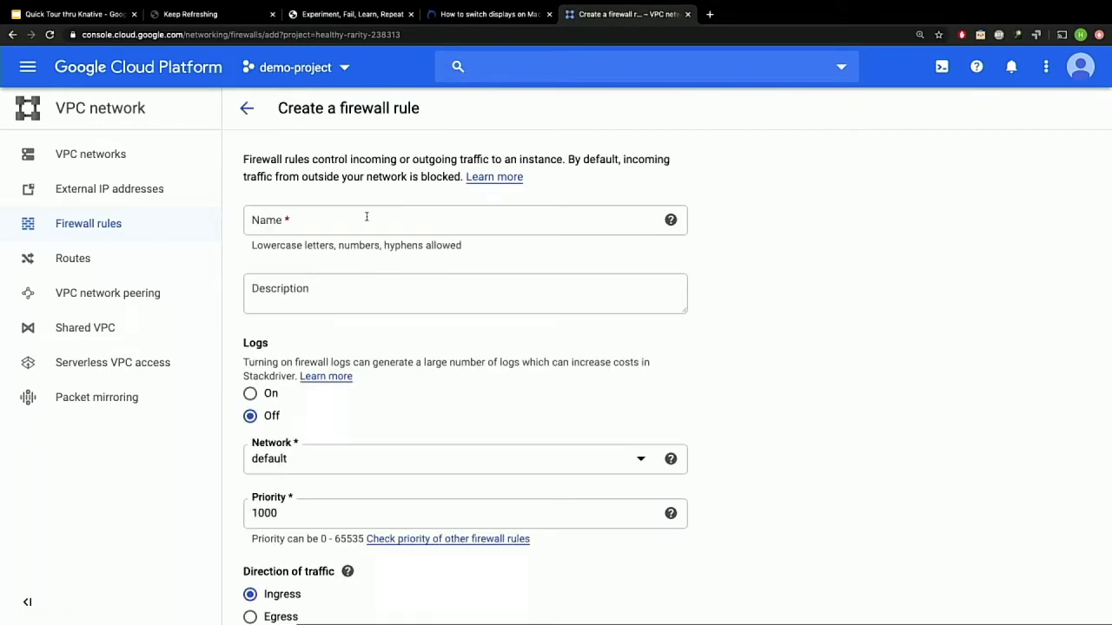
{"action": "left_click", "coordinate": [367, 216]}
{"action": "type", "text": "allow"}
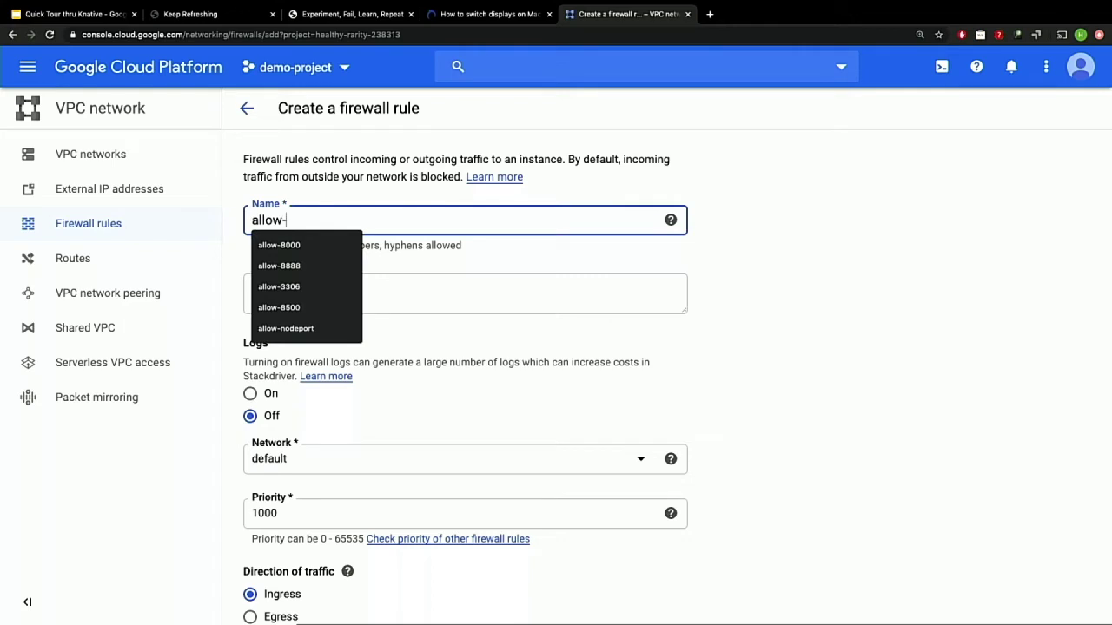
{"action": "type", "text": "-"}
{"action": "key", "text": "Down"}
{"action": "key", "text": "Down"}
{"action": "key", "text": "Down"}
{"action": "key", "text": "Down"}
{"action": "key", "text": "Down"}
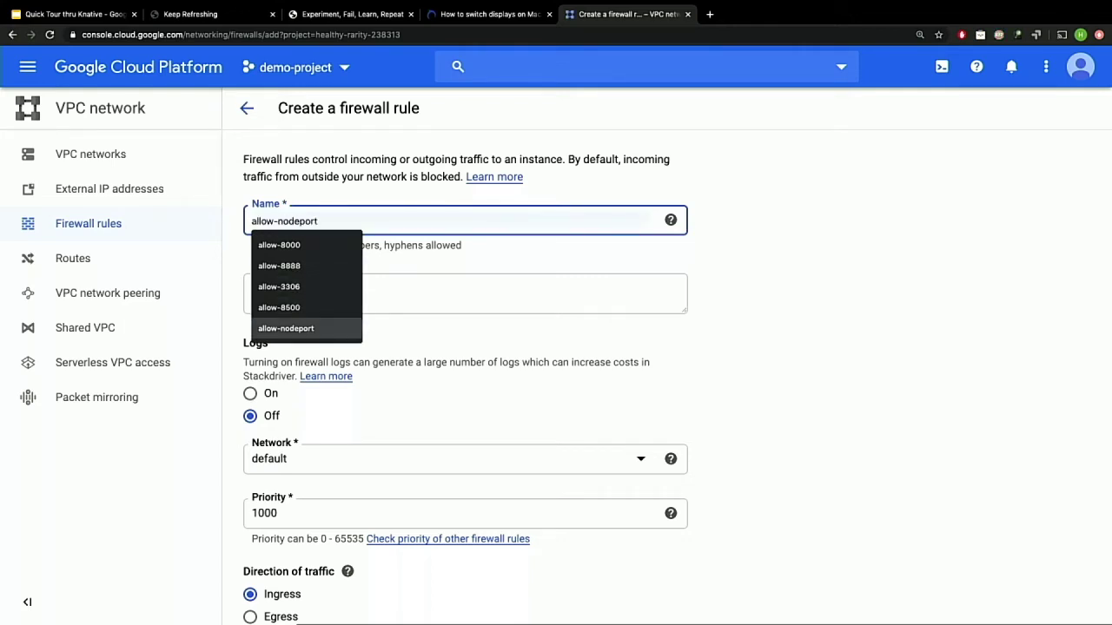
{"action": "key", "text": "Return"}
Add the target tag nodeports to the allow-nodeport rule.
{"action": "scroll", "coordinate": [373, 415], "scroll_direction": "down", "scroll_amount": 5}
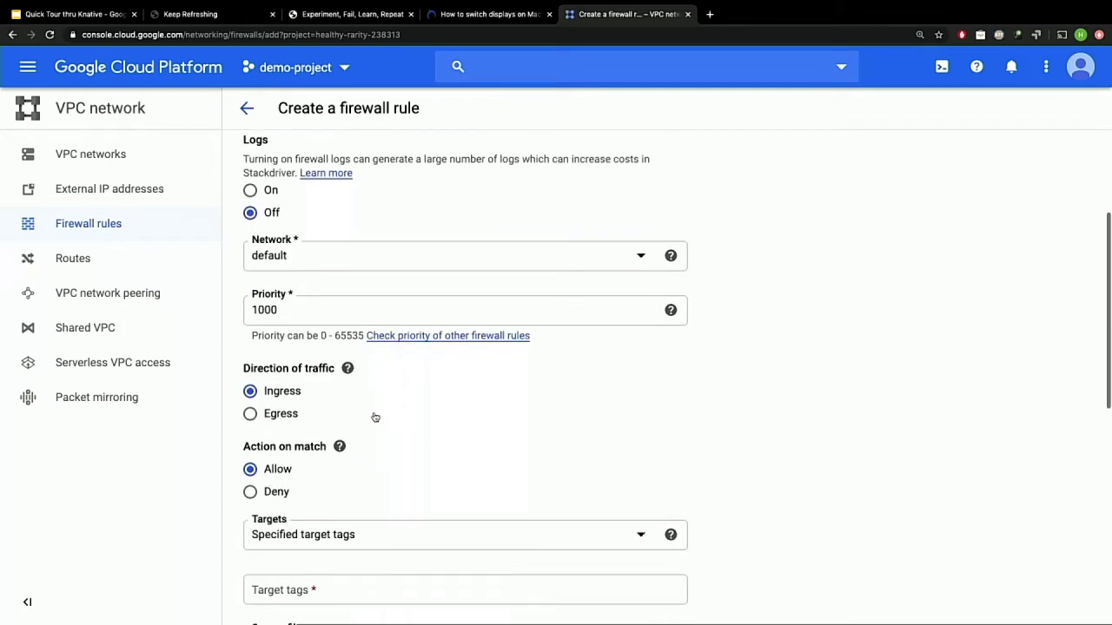
{"action": "left_click", "coordinate": [367, 384]}
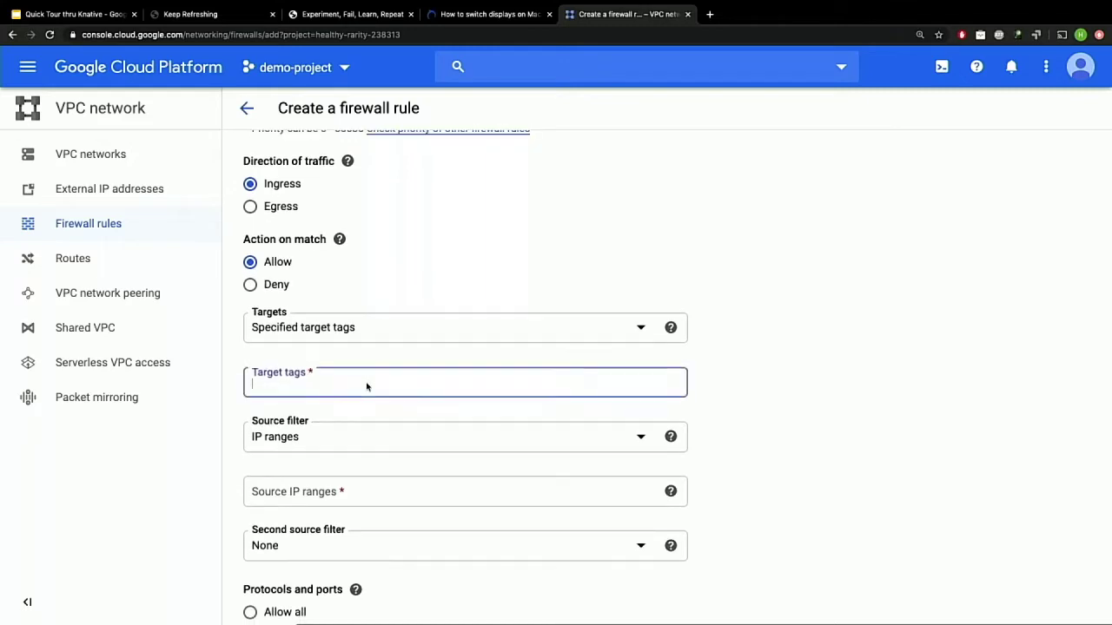
{"action": "type", "text": "nodepo"}
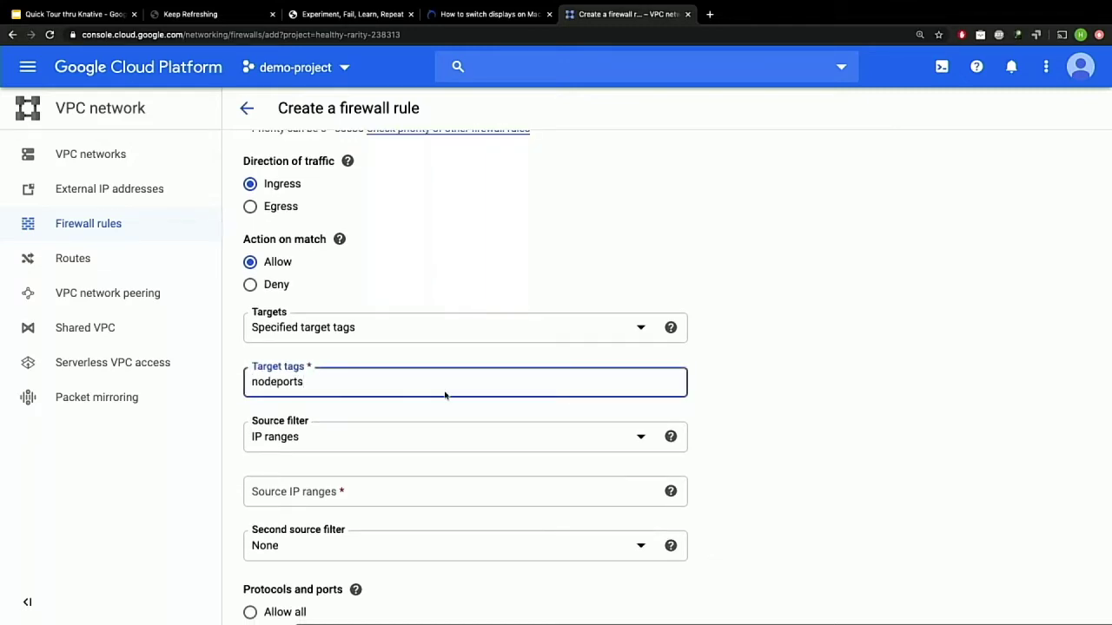
{"action": "type", "text": "rts"}
{"action": "key", "text": "Return"}
Set the rule's source IP range to 0.0.0.0/0.
{"action": "left_click", "coordinate": [350, 491]}
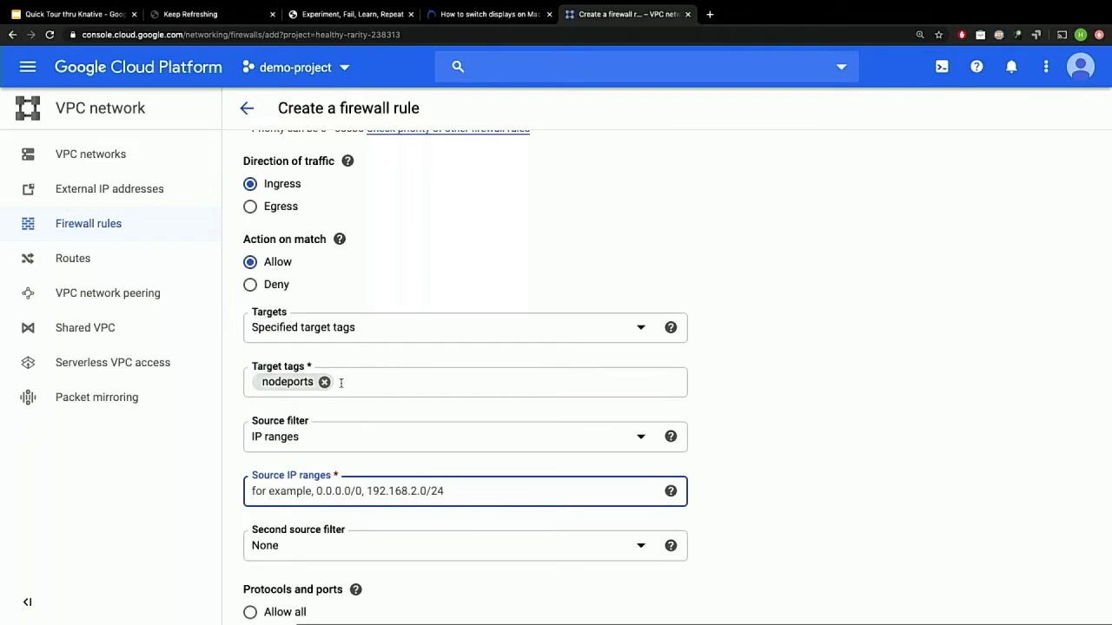
{"action": "scroll", "coordinate": [340, 383], "scroll_direction": "up", "scroll_amount": 1}
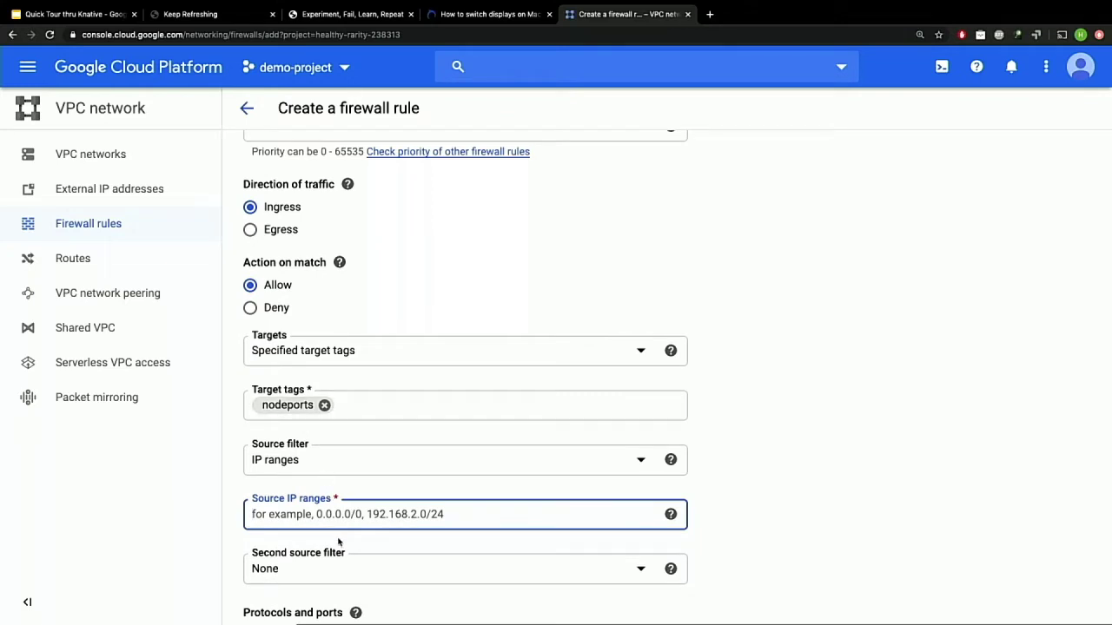
{"action": "left_click", "coordinate": [359, 514]}
{"action": "type", "text": "0.0.0.0"}
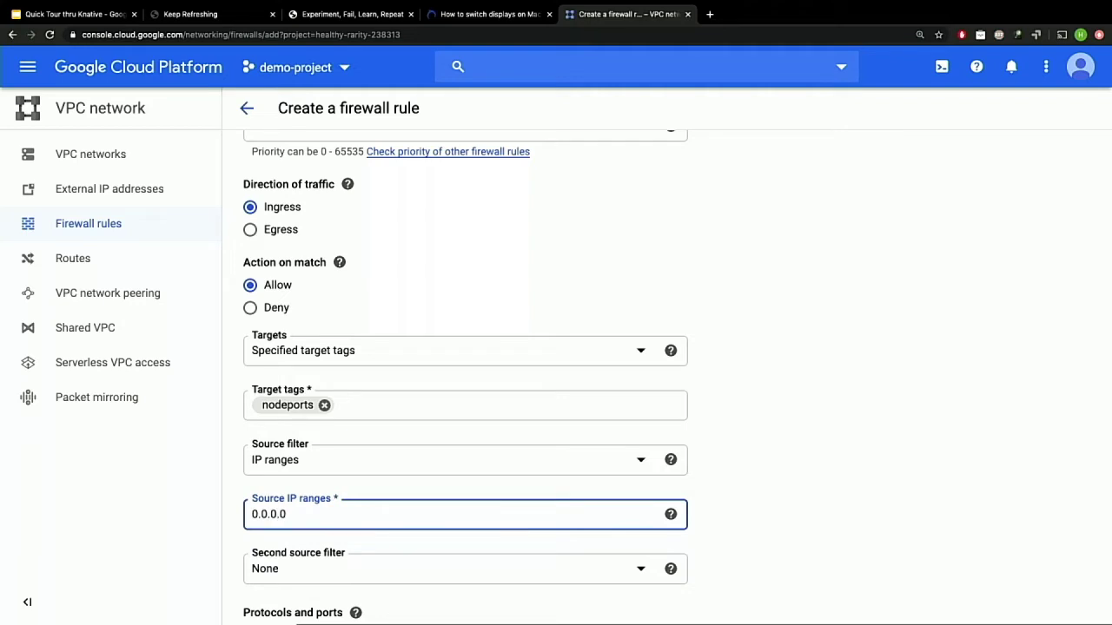
{"action": "type", "text": "/0"}
{"action": "key", "text": "Return"}
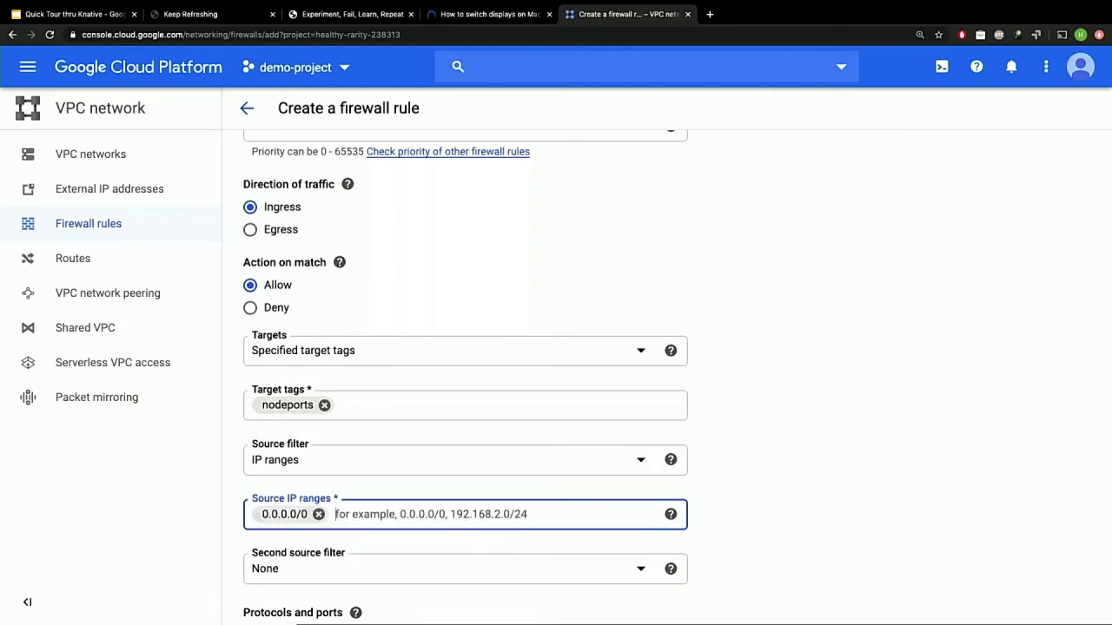
{"action": "scroll", "coordinate": [343, 556], "scroll_direction": "down", "scroll_amount": 3}
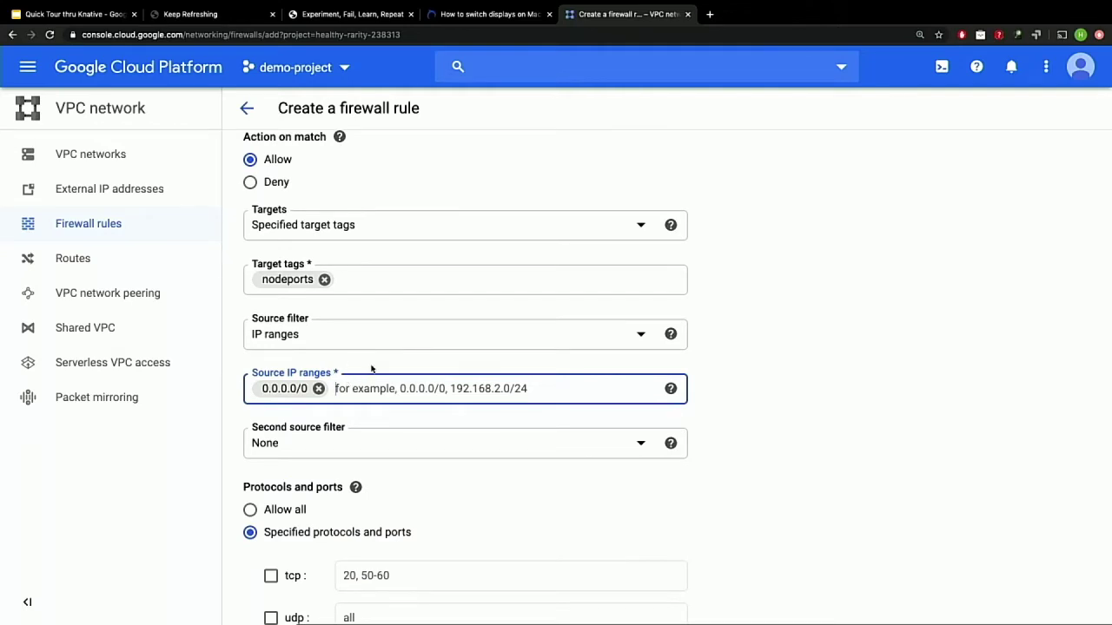
{"action": "scroll", "coordinate": [371, 369], "scroll_direction": "down", "scroll_amount": 2}
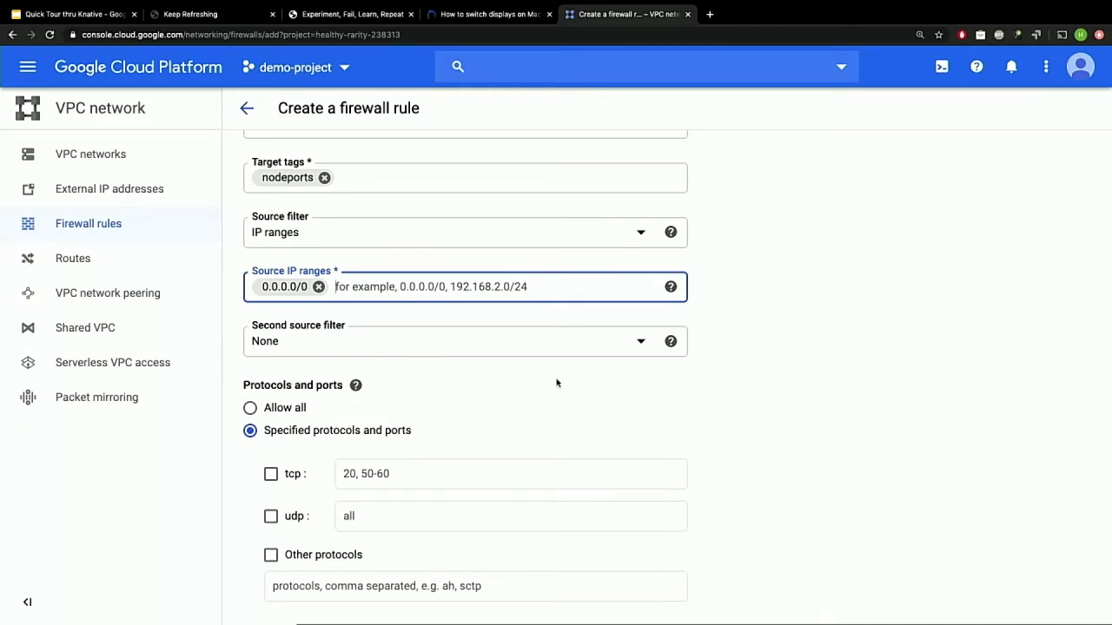
{"action": "scroll", "coordinate": [495, 372], "scroll_direction": "down", "scroll_amount": 3}
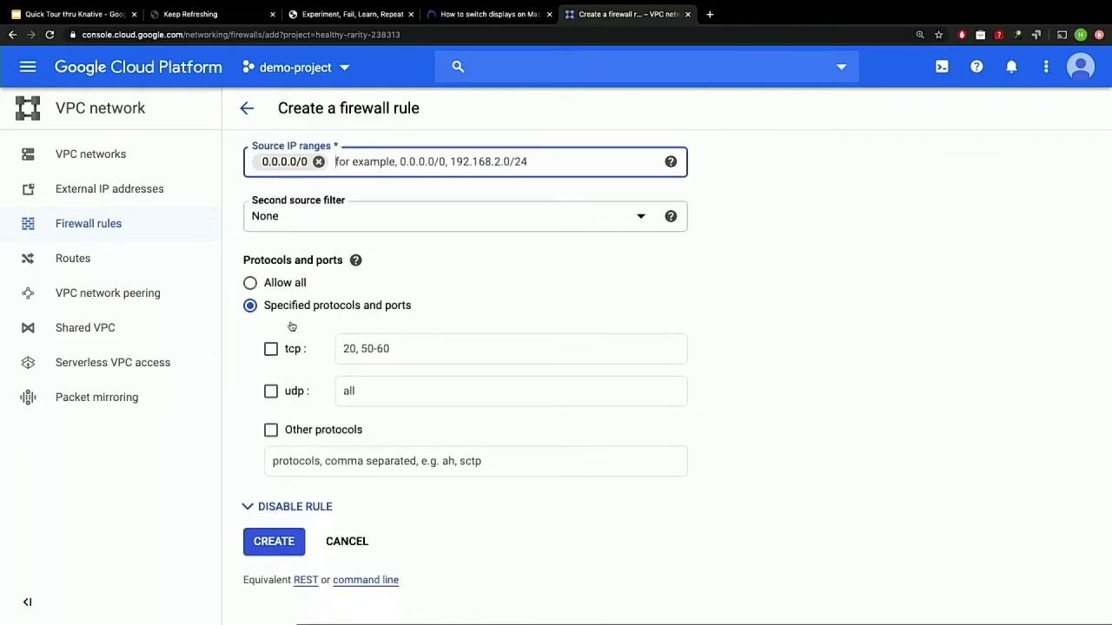
{"action": "left_click", "coordinate": [270, 348]}
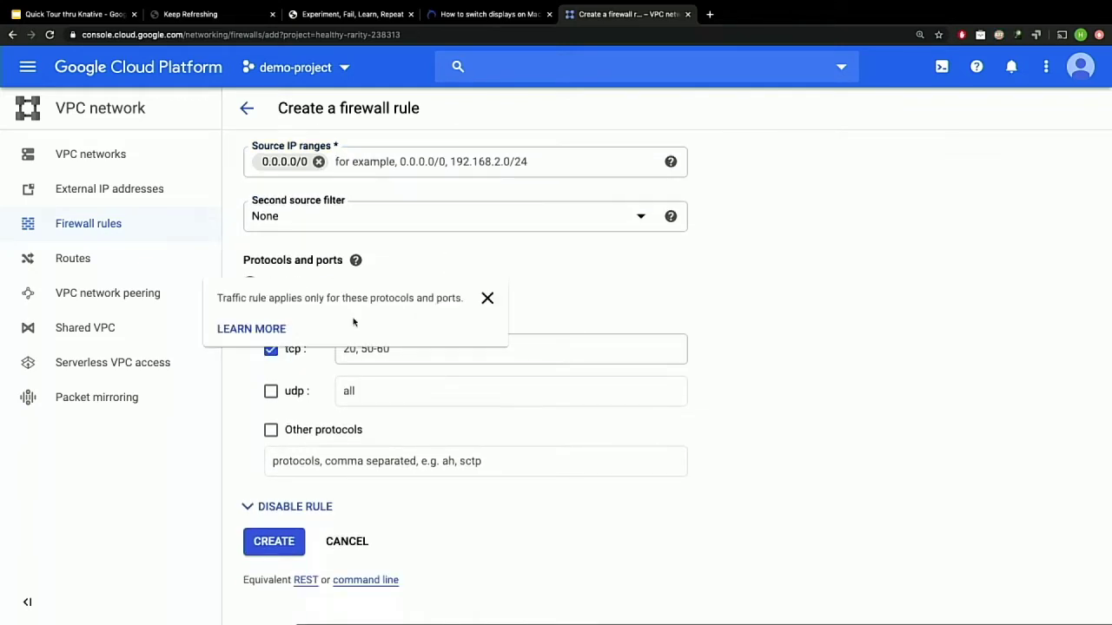
{"action": "left_click", "coordinate": [334, 15]}
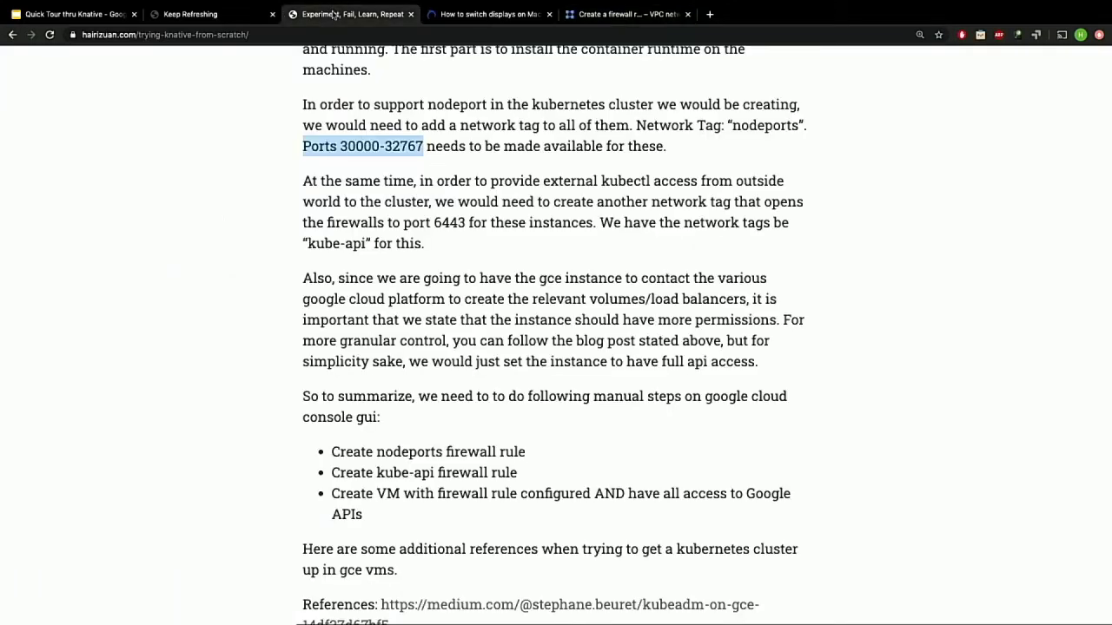
{"action": "left_click", "coordinate": [365, 167]}
{"action": "left_click_drag", "start_coordinate": [342, 147], "coordinate": [424, 148]}
{"action": "key", "text": "ctrl+c"}
{"action": "left_click", "coordinate": [608, 14]}
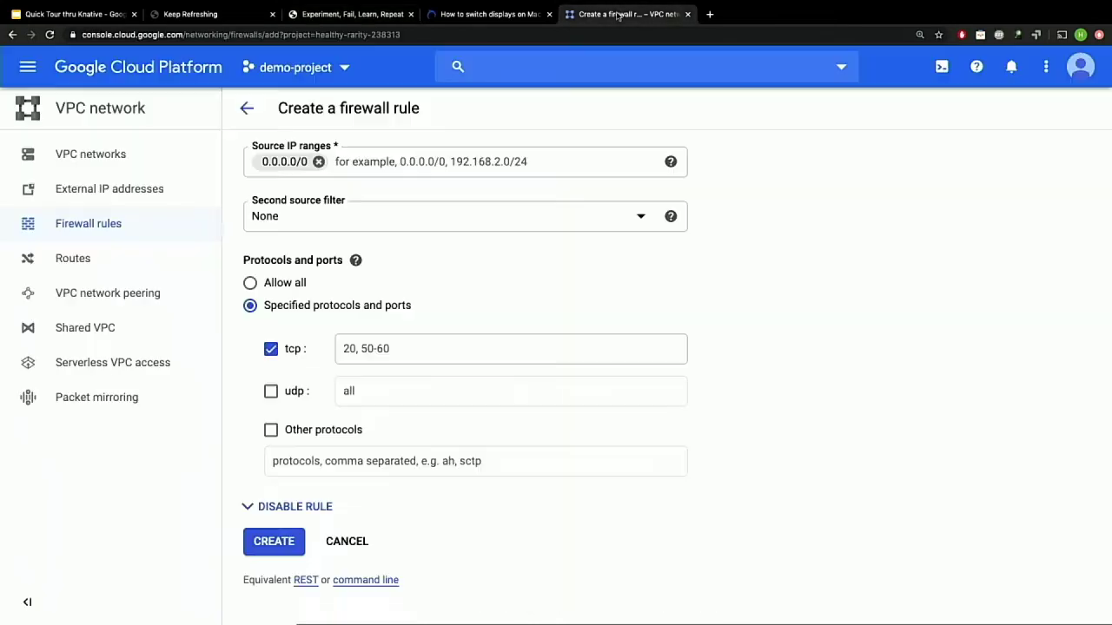
{"action": "left_click", "coordinate": [411, 351]}
{"action": "key", "text": "ctrl+v"}
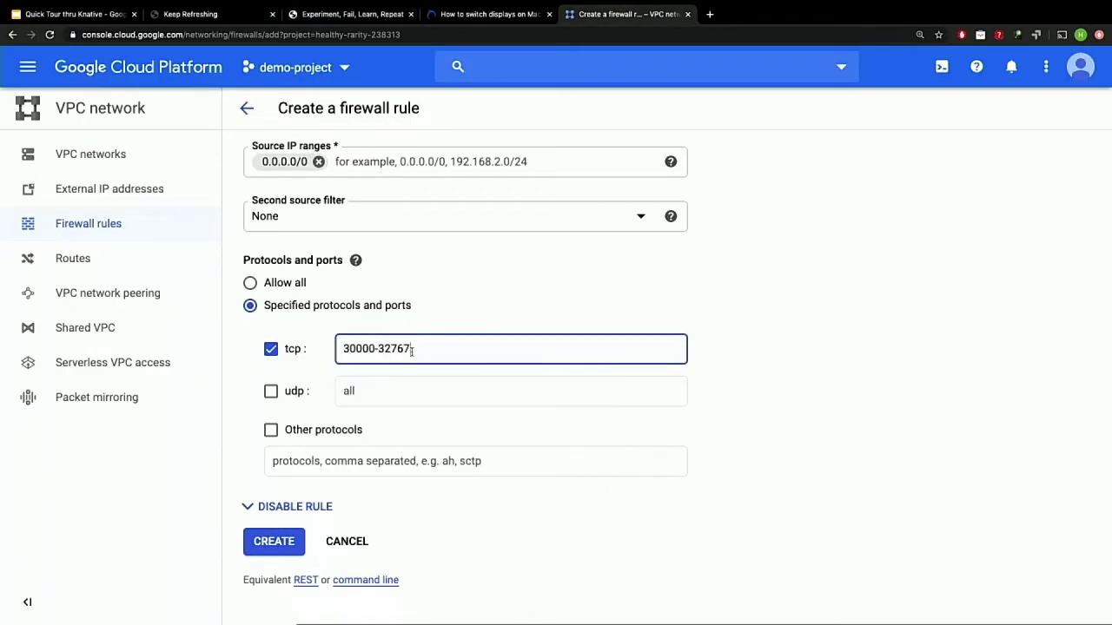
Review the allow-nodeport rule's settings and create the rule.
{"action": "left_click", "coordinate": [666, 371]}
{"action": "scroll", "coordinate": [797, 366], "scroll_direction": "up", "scroll_amount": 10}
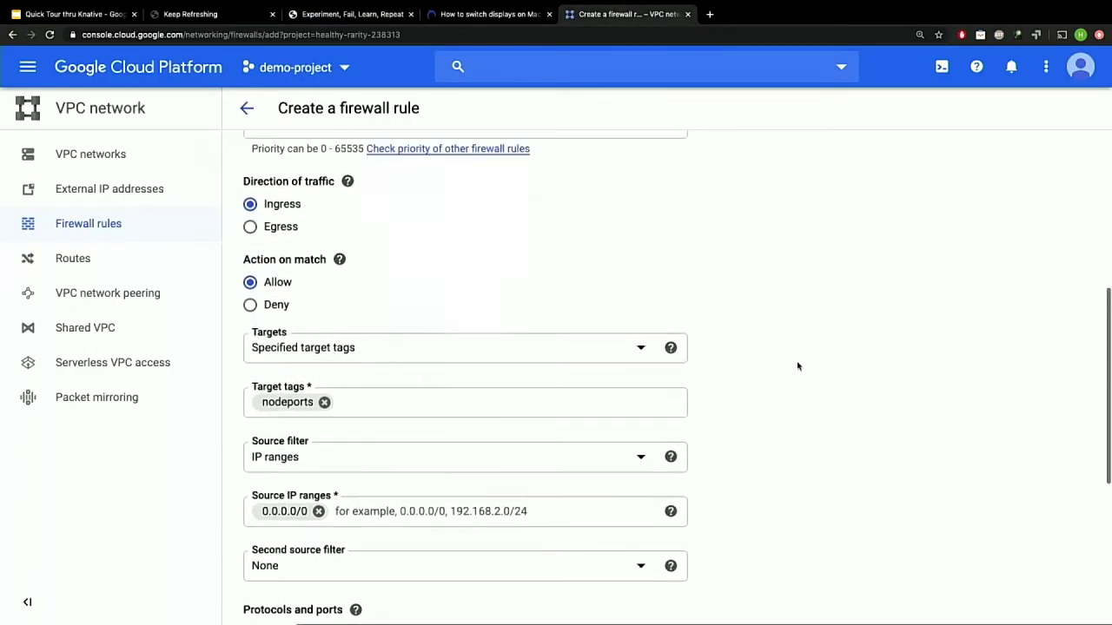
{"action": "scroll", "coordinate": [797, 366], "scroll_direction": "down", "scroll_amount": 7}
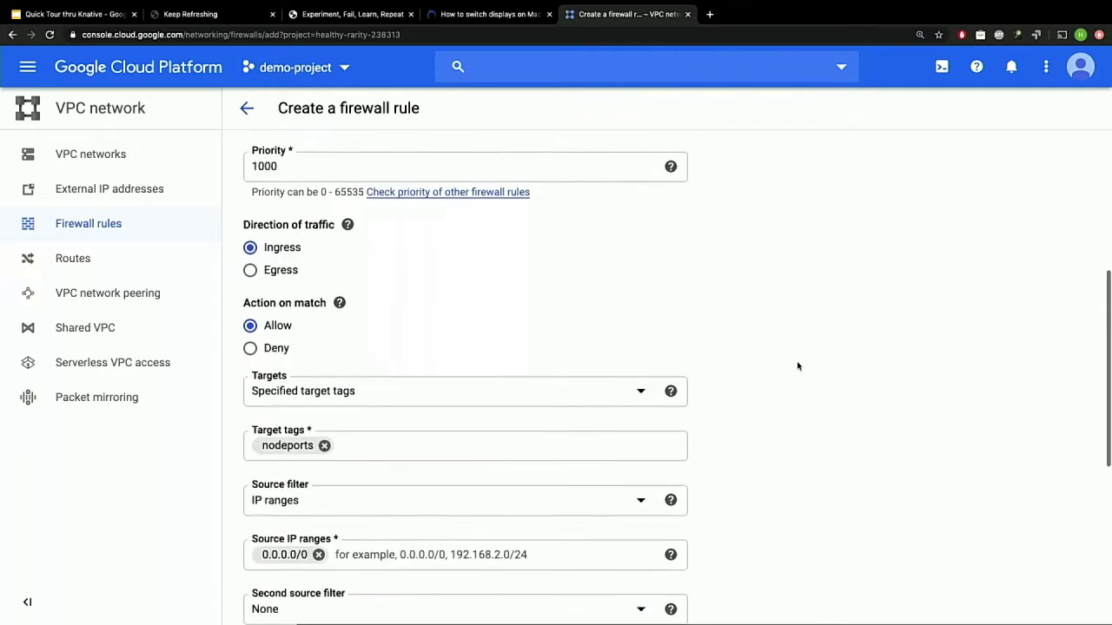
{"action": "scroll", "coordinate": [310, 545], "scroll_direction": "down", "scroll_amount": 2}
{"action": "left_click", "coordinate": [302, 543]}
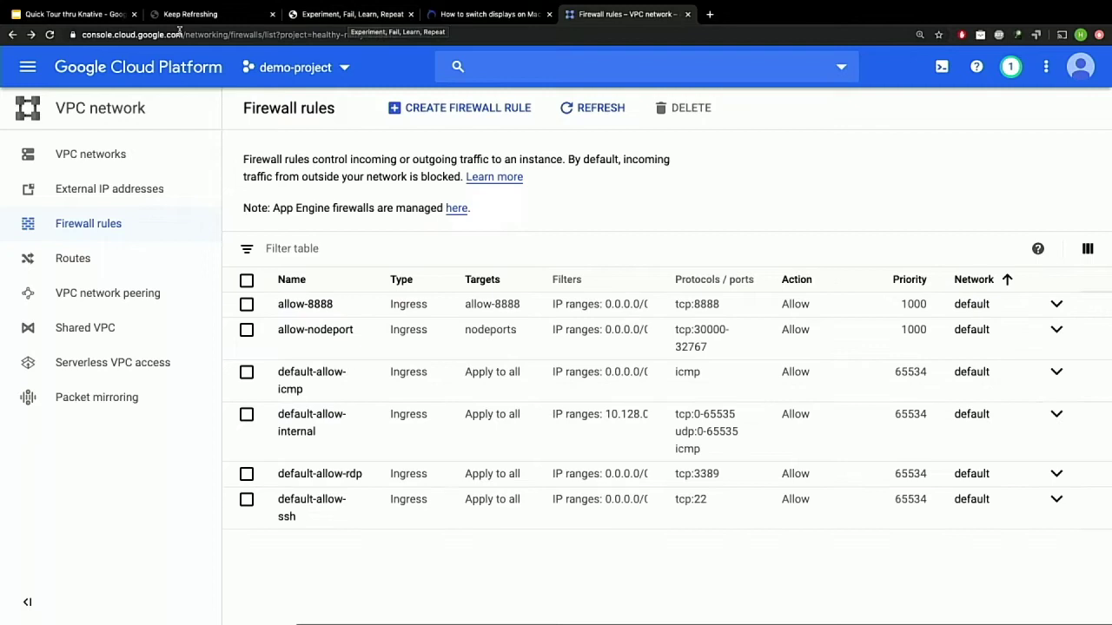
Highlight port 6443 in the Knative article, and start another firewall rule in the Google Cloud console named allow-kubectl.
{"action": "left_click", "coordinate": [325, 18]}
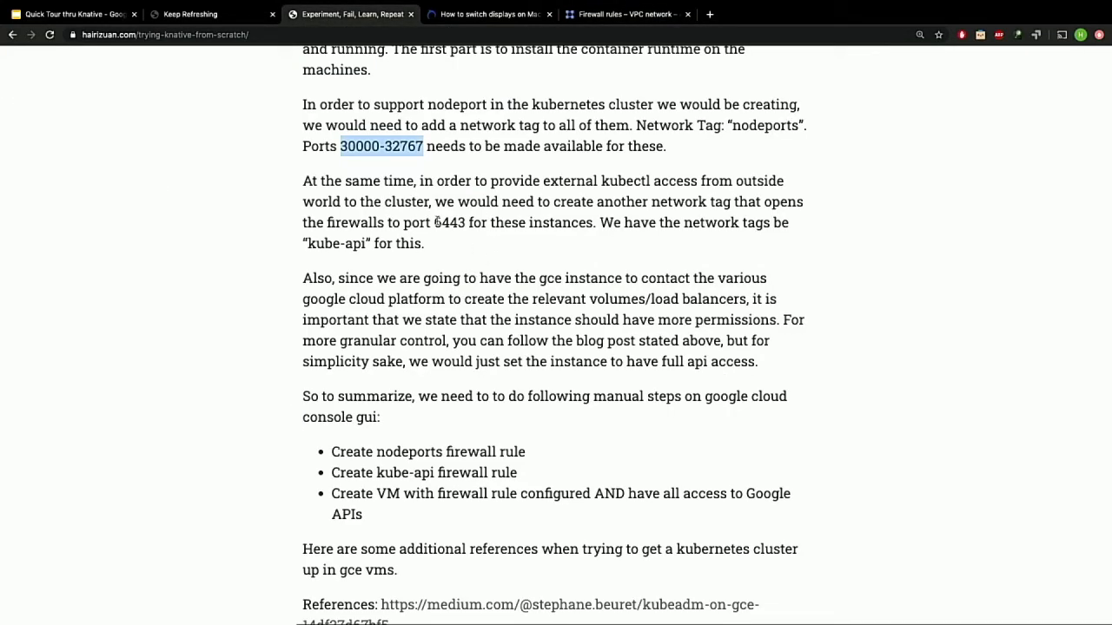
{"action": "left_click_drag", "start_coordinate": [434, 222], "coordinate": [469, 223]}
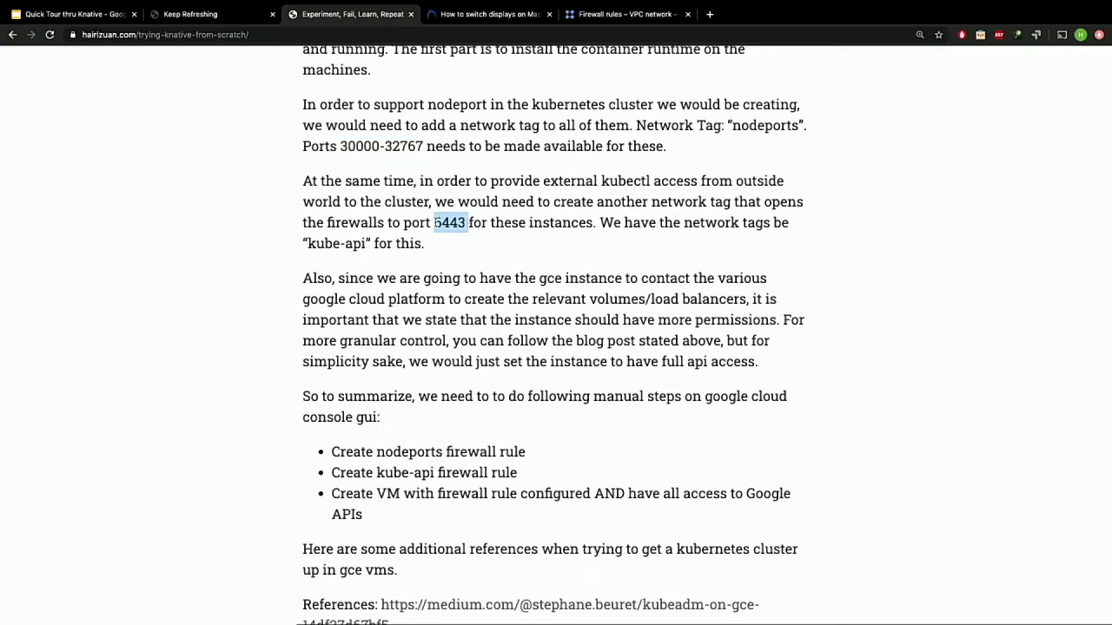
{"action": "left_click", "coordinate": [613, 18]}
{"action": "left_click", "coordinate": [460, 108]}
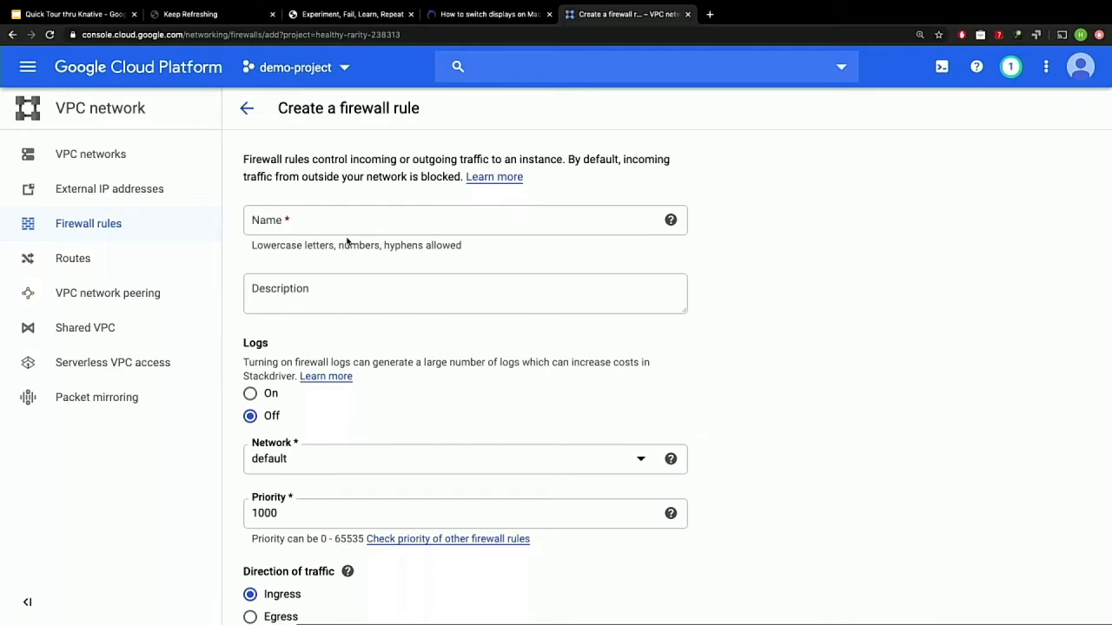
{"action": "left_click", "coordinate": [304, 217]}
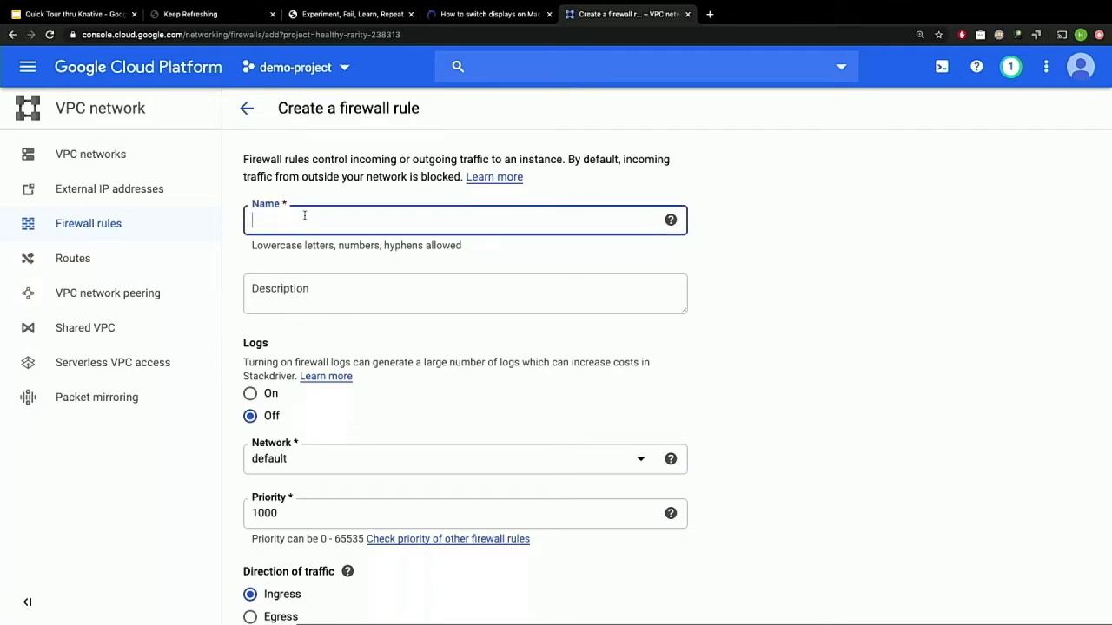
{"action": "type", "text": "allow"}
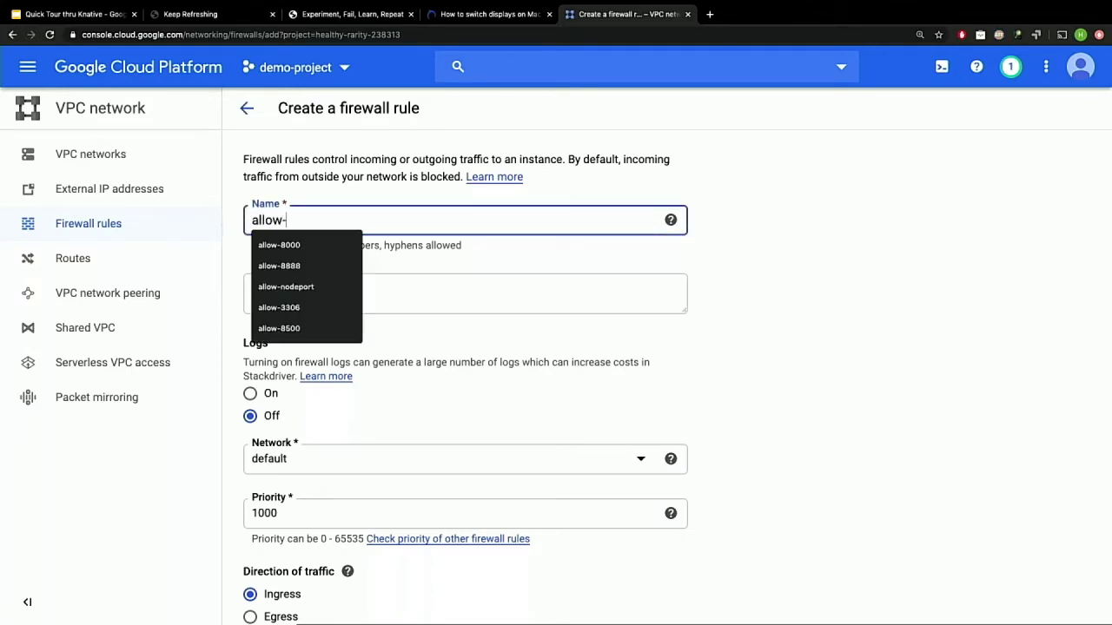
{"action": "type", "text": "-kubectl"}
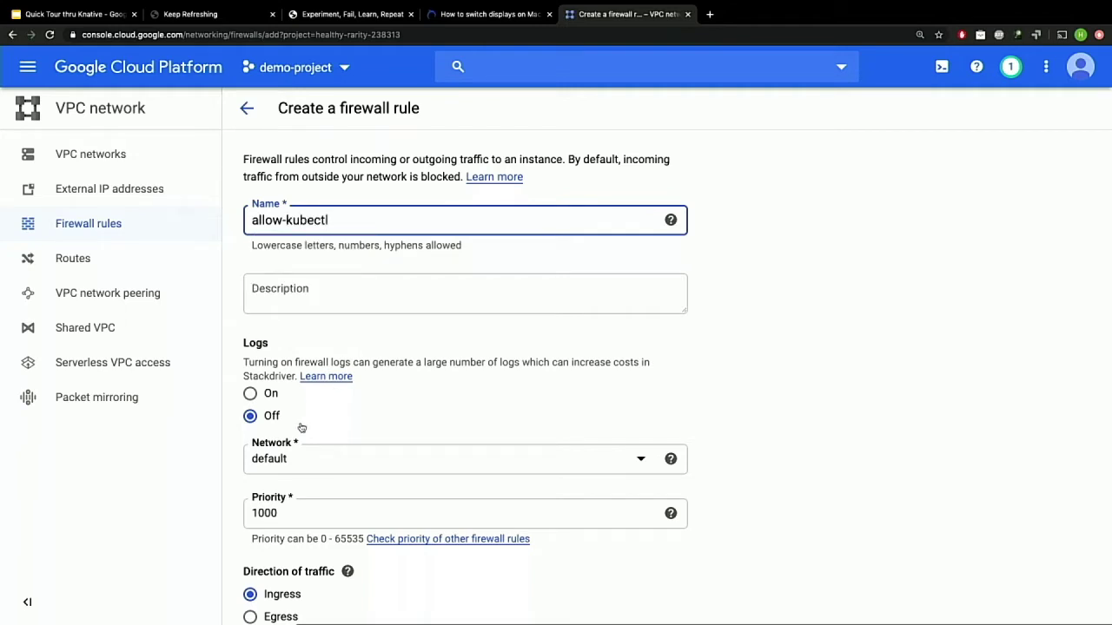
Add the target tag kube-api to the allow-kubectl firewall rule.
{"action": "scroll", "coordinate": [324, 334], "scroll_direction": "down", "scroll_amount": 2}
{"action": "scroll", "coordinate": [323, 332], "scroll_direction": "down", "scroll_amount": 3}
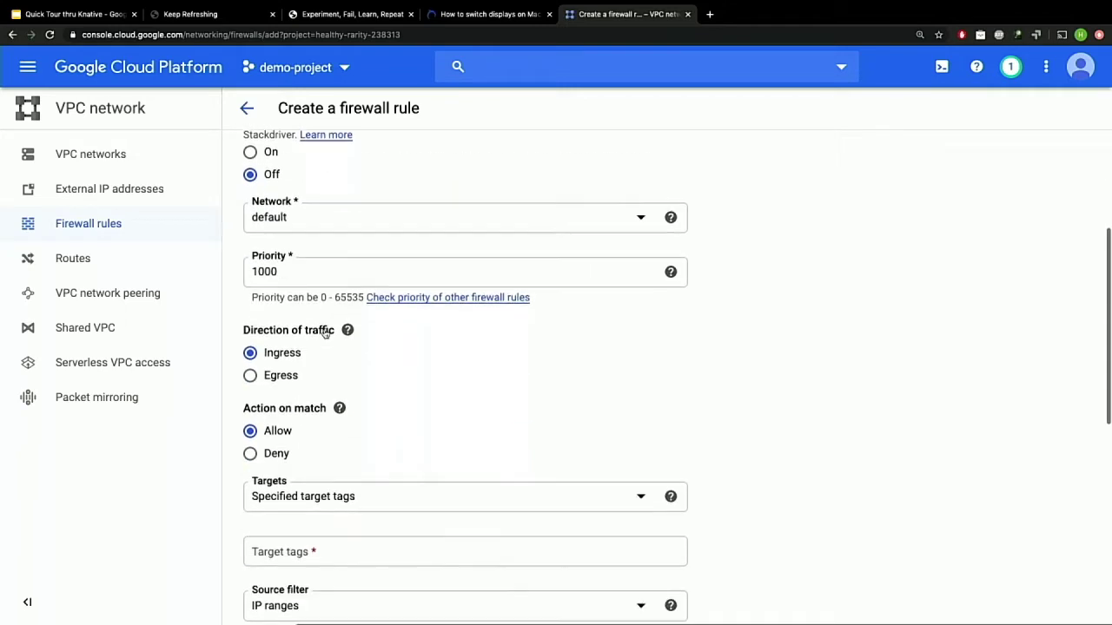
{"action": "scroll", "coordinate": [318, 417], "scroll_direction": "down", "scroll_amount": 3}
{"action": "left_click", "coordinate": [316, 398]}
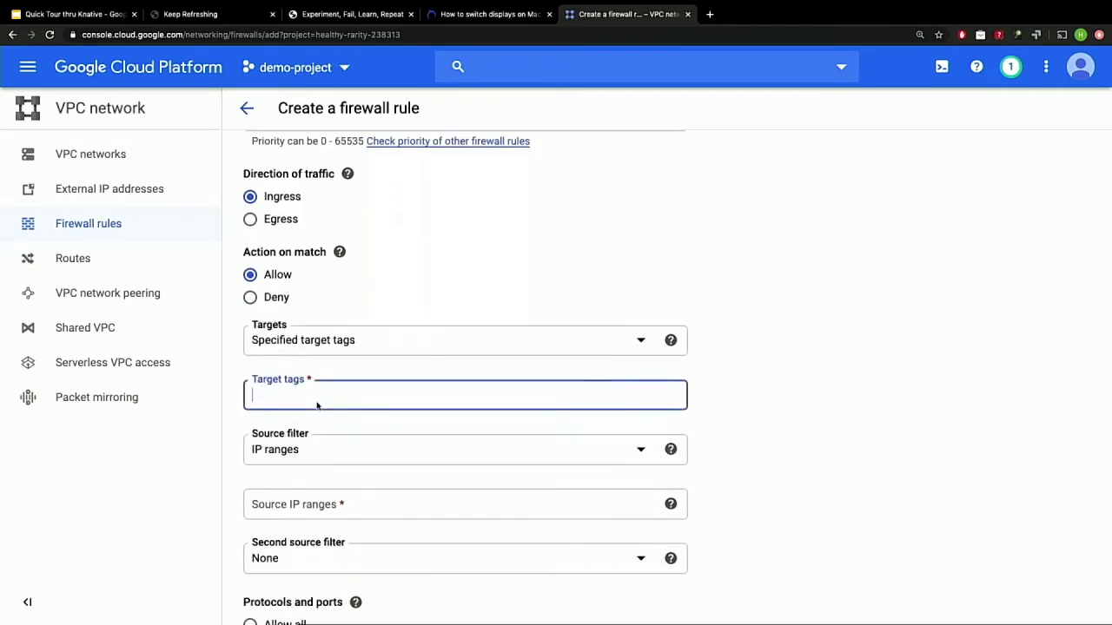
{"action": "type", "text": "kube-ap"}
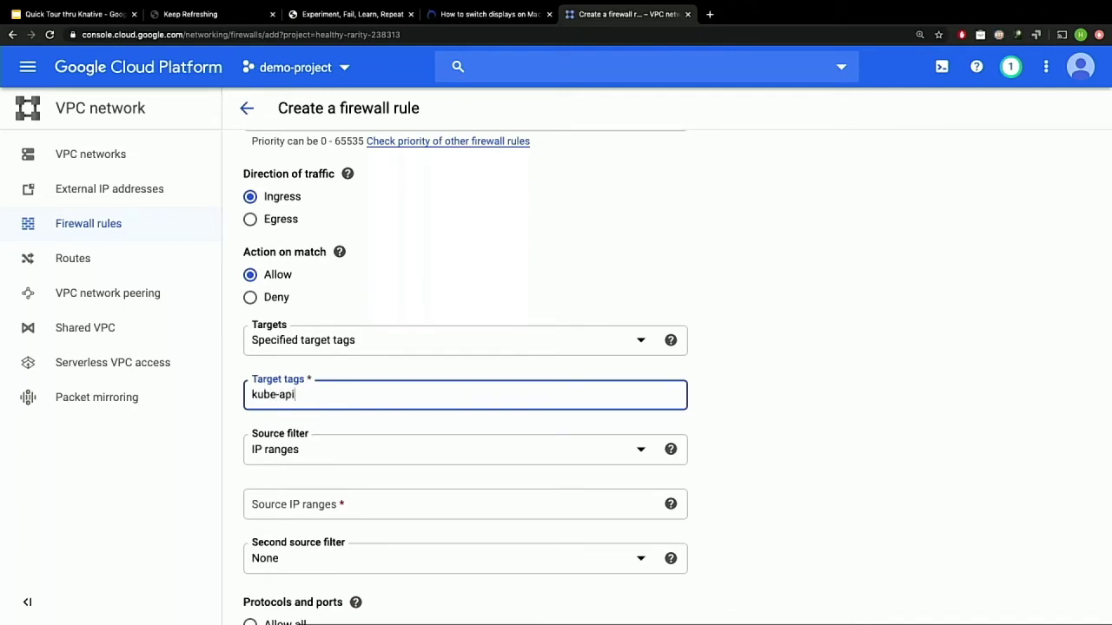
{"action": "type", "text": "i"}
{"action": "key", "text": "Return"}
Set the allow-kubectl rule's source IP range to 0.0.0.0/0.
{"action": "left_click", "coordinate": [320, 503]}
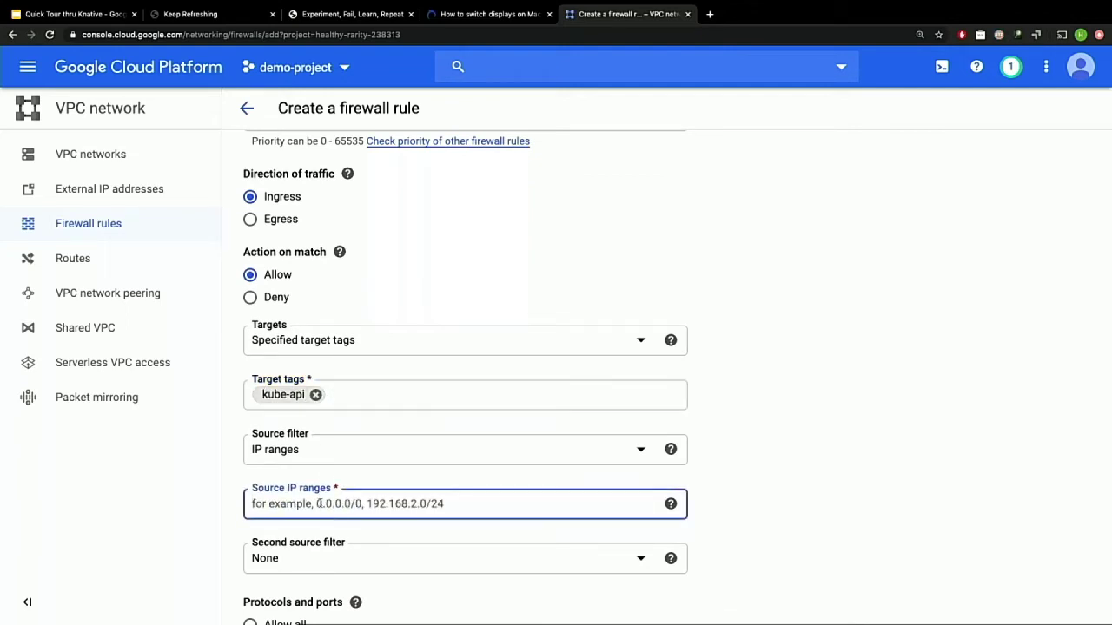
{"action": "type", "text": "0.0.0."}
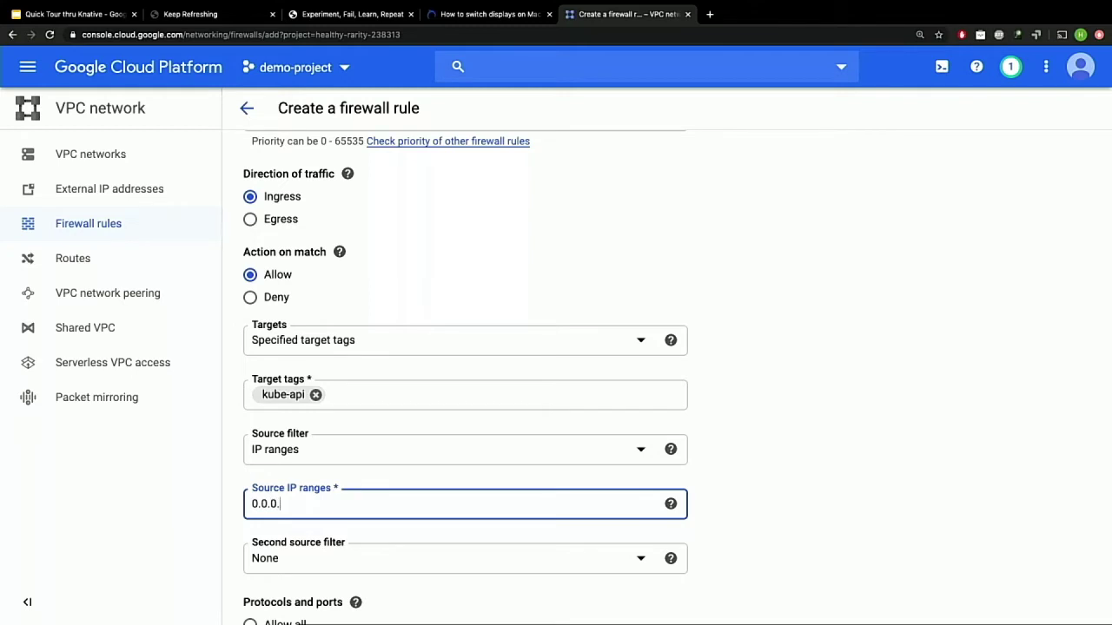
{"action": "type", "text": "0/0"}
{"action": "key", "text": "Return"}
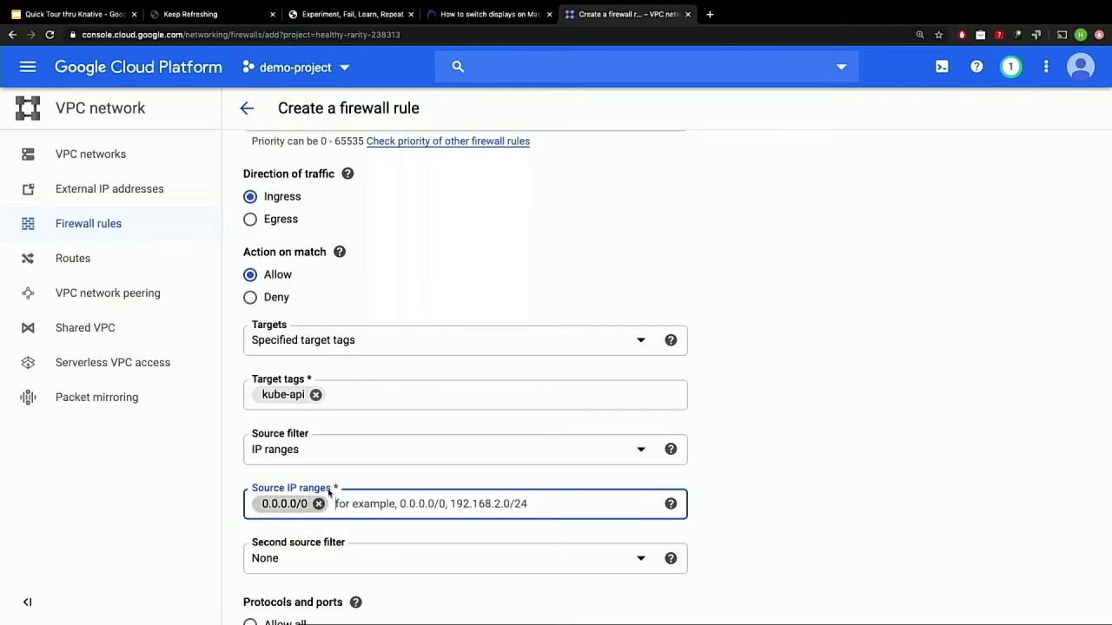
Enable TCP on port 6443 for the allow-kubectl rule and create the rule.
{"action": "scroll", "coordinate": [304, 460], "scroll_direction": "down", "scroll_amount": 2}
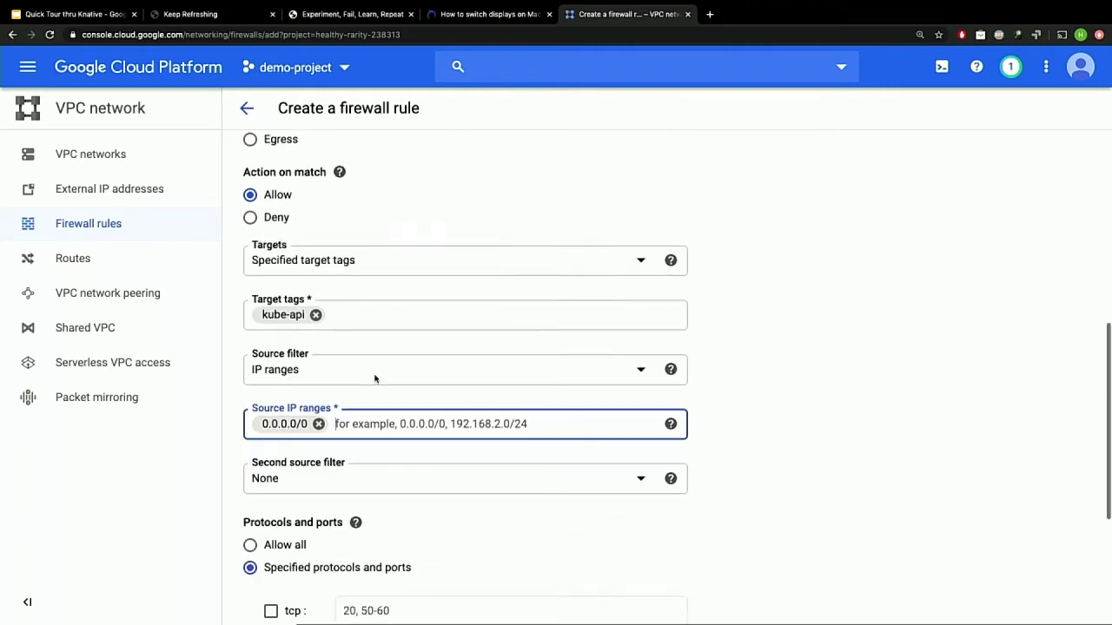
{"action": "scroll", "coordinate": [299, 372], "scroll_direction": "down", "scroll_amount": 2}
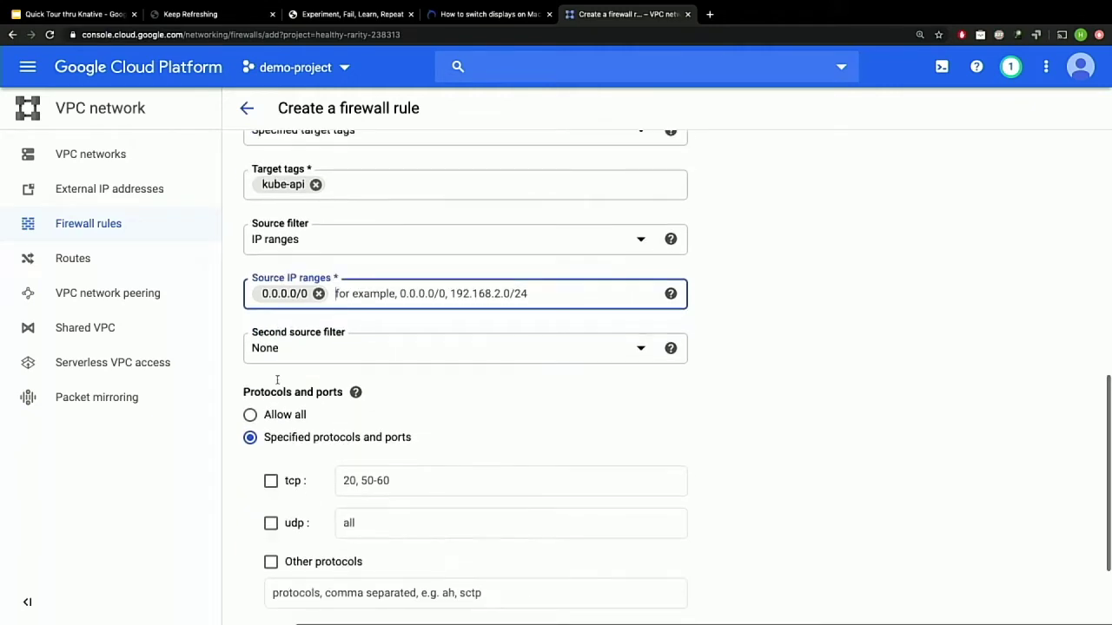
{"action": "scroll", "coordinate": [360, 521], "scroll_direction": "down", "scroll_amount": 3}
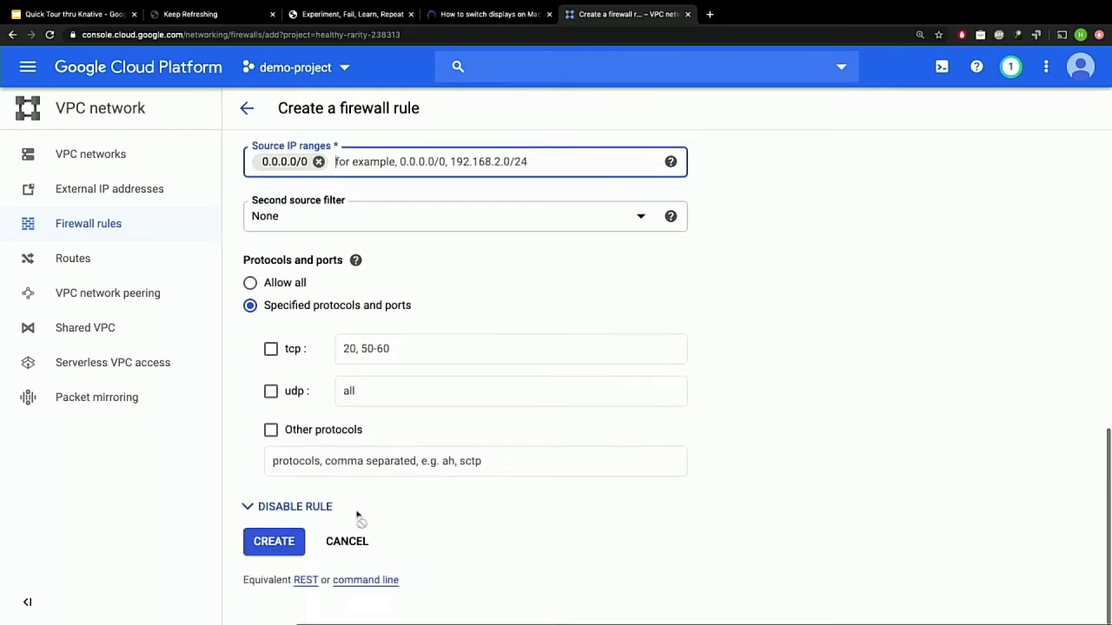
{"action": "left_click", "coordinate": [271, 348]}
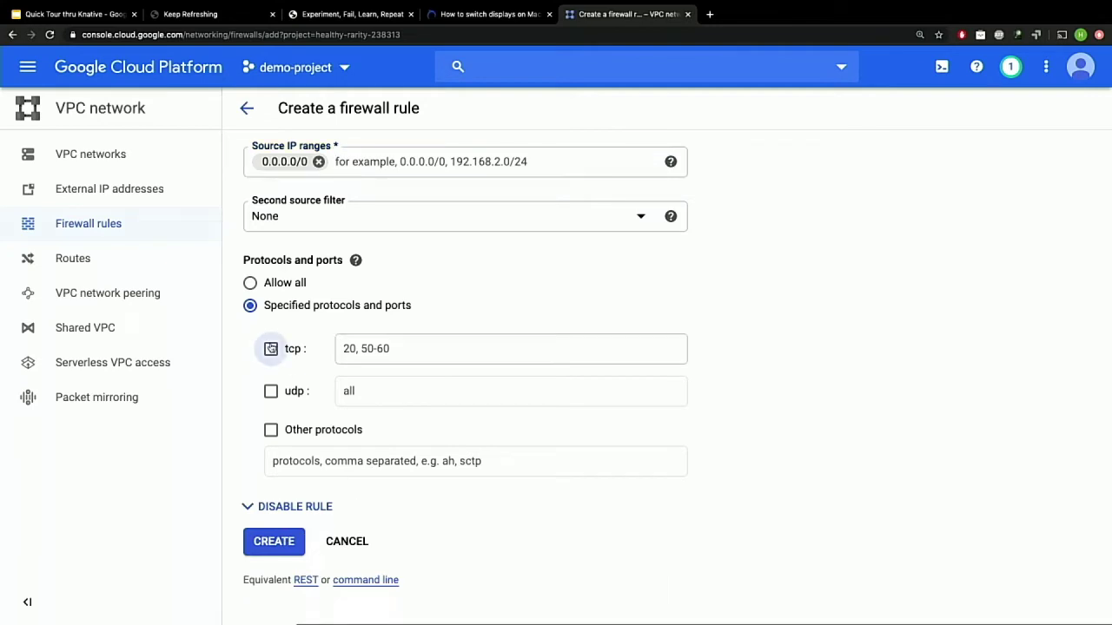
{"action": "left_click", "coordinate": [441, 349]}
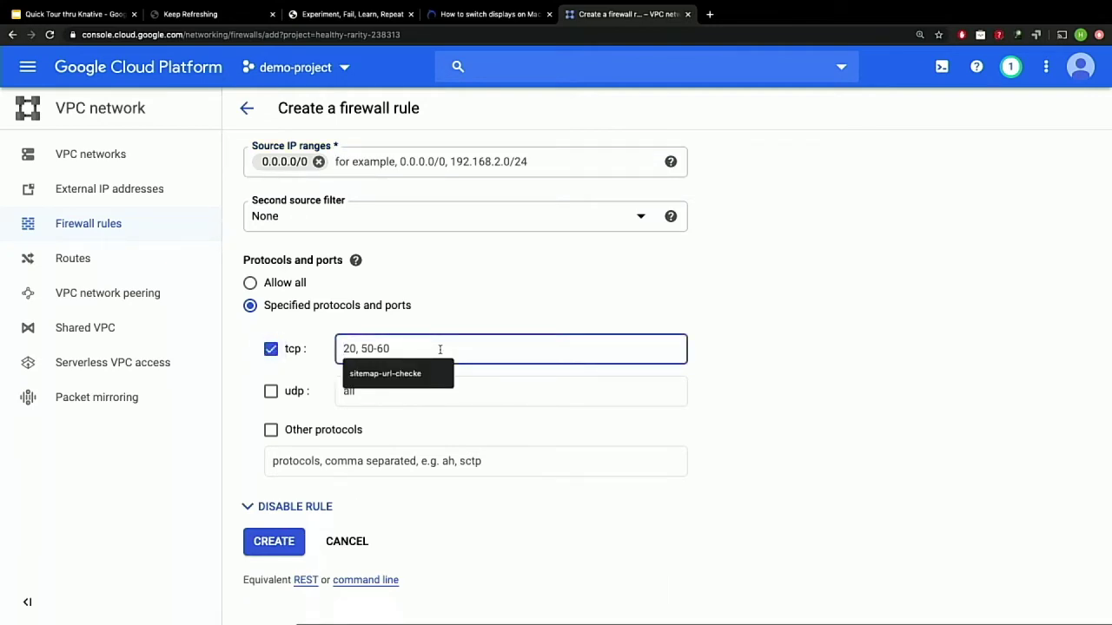
{"action": "type", "text": "6443"}
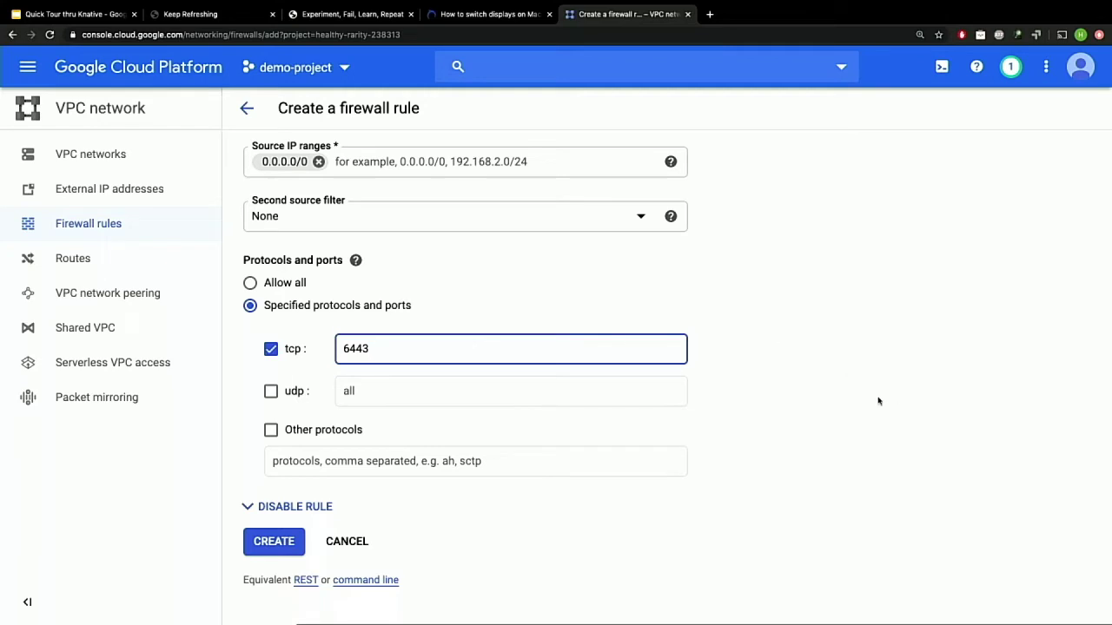
{"action": "left_click", "coordinate": [877, 401]}
{"action": "left_click", "coordinate": [274, 541]}
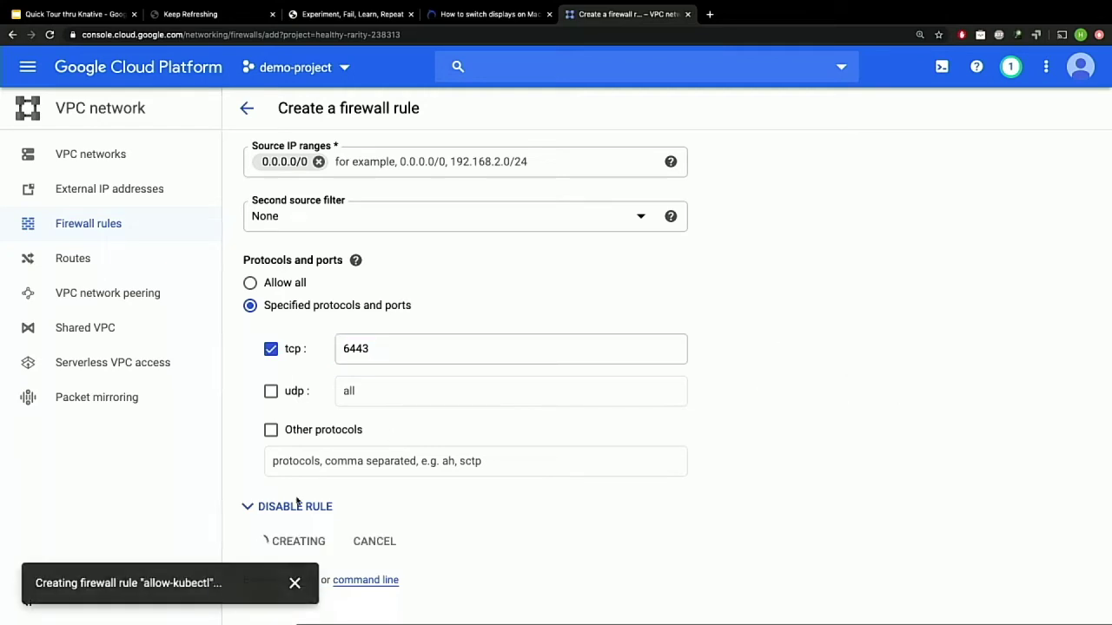
{"action": "scroll", "coordinate": [417, 370], "scroll_direction": "up", "scroll_amount": 1}
{"action": "scroll", "coordinate": [417, 370], "scroll_direction": "up", "scroll_amount": 10}
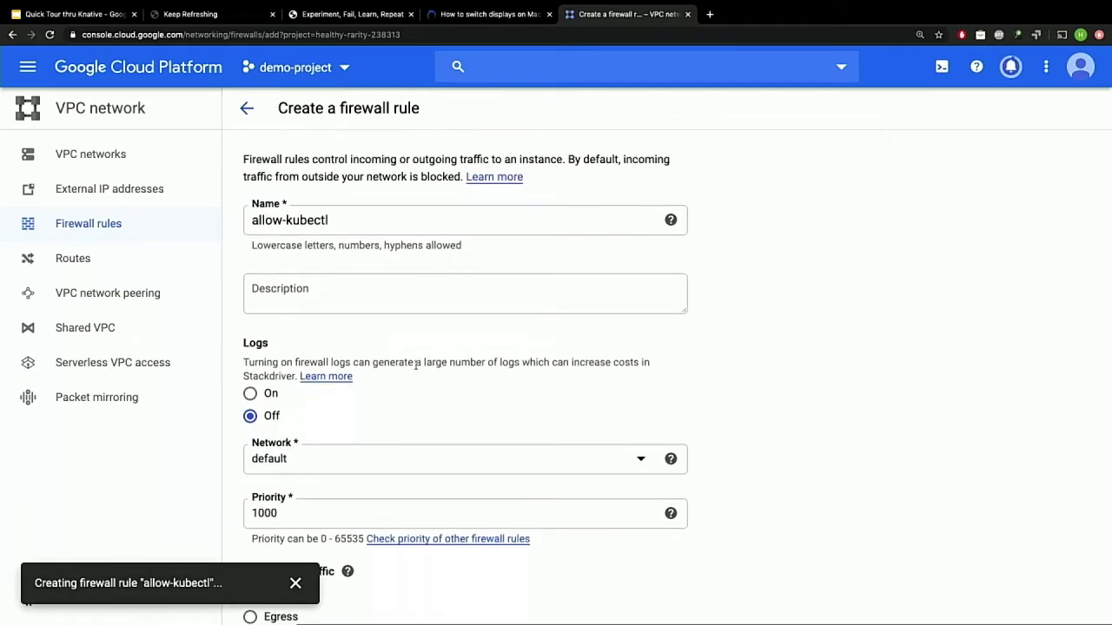
{"action": "scroll", "coordinate": [407, 344], "scroll_direction": "down", "scroll_amount": 10}
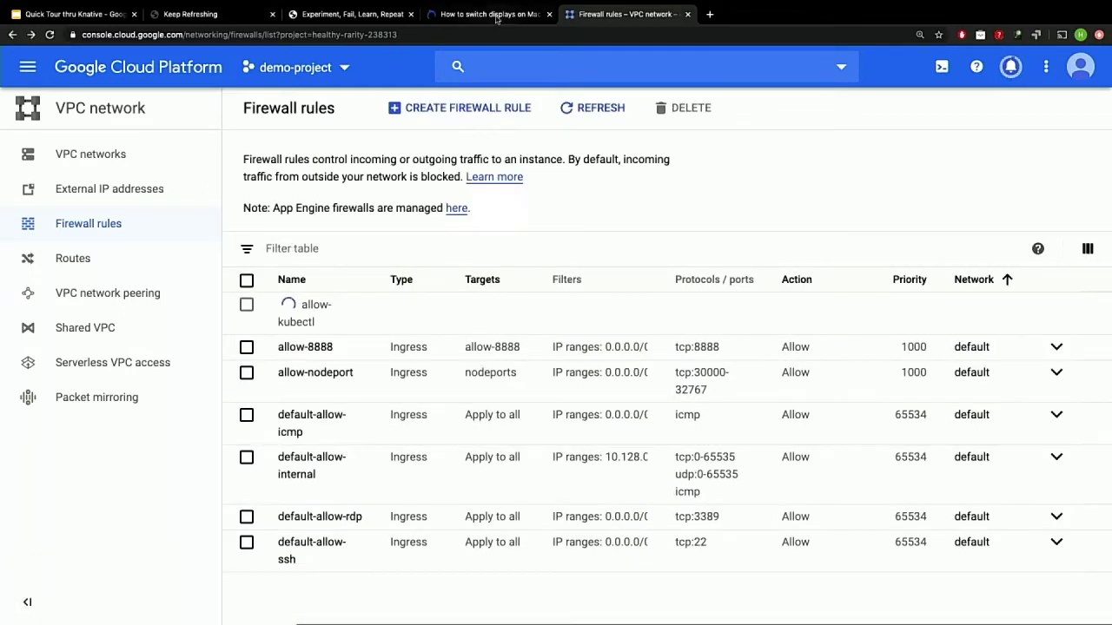
Check the Knative article's summary of manual steps, and open the Compute Engine VM instances page in the Google Cloud console.
{"action": "left_click", "coordinate": [347, 14]}
{"action": "scroll", "coordinate": [477, 222], "scroll_direction": "down", "scroll_amount": 3}
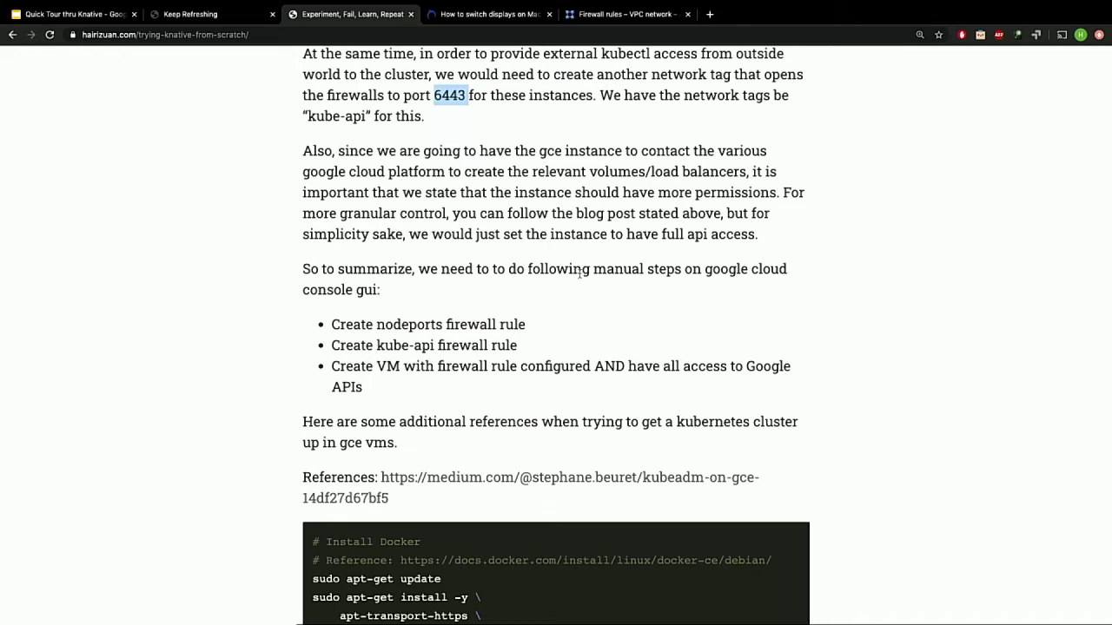
{"action": "left_click", "coordinate": [618, 14]}
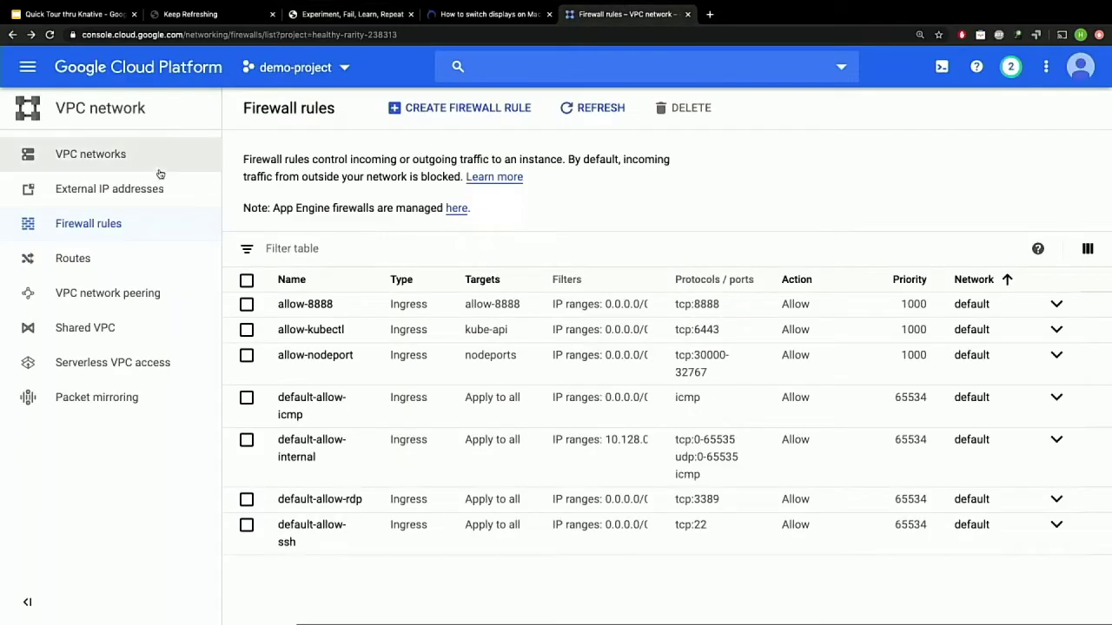
{"action": "left_click", "coordinate": [27, 66]}
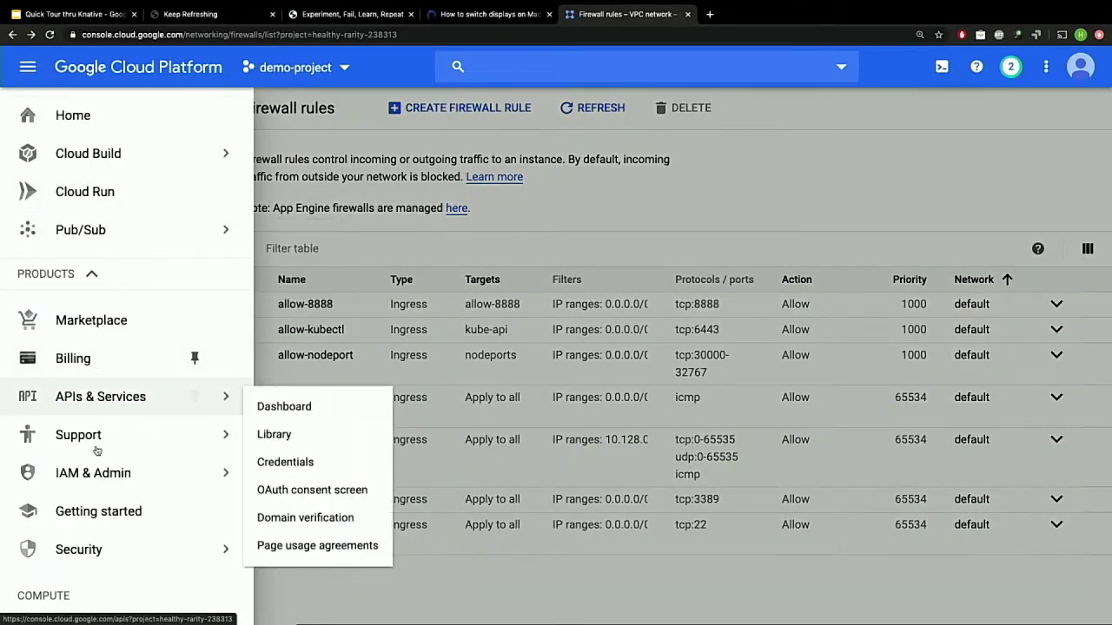
{"action": "scroll", "coordinate": [104, 434], "scroll_direction": "down", "scroll_amount": 5}
{"action": "left_click", "coordinate": [116, 447]}
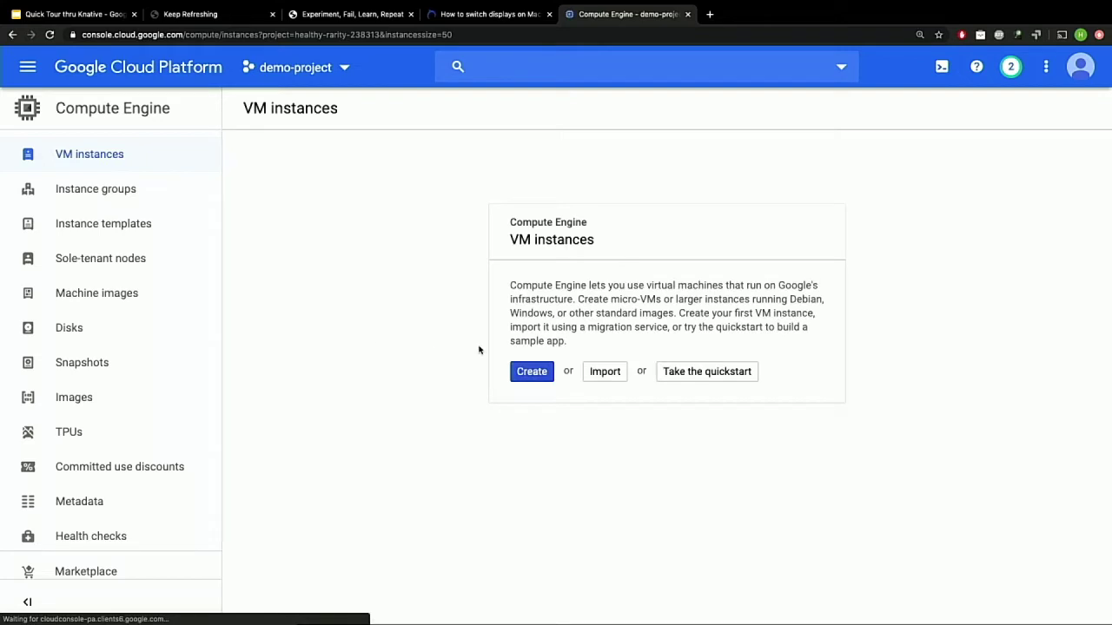
Start a new VM instance named test-instance-1 with the machine type n1-standard-4 (4 vCPU, 15 GB memory).
{"action": "left_click", "coordinate": [525, 373]}
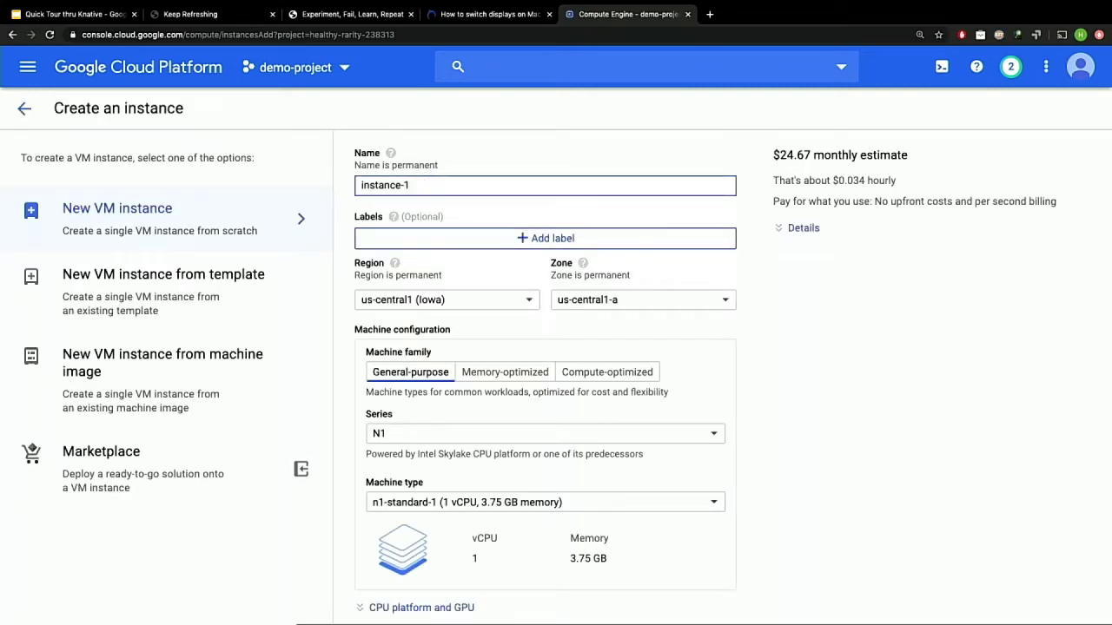
{"action": "type", "text": "test-"}
{"action": "scroll", "coordinate": [440, 251], "scroll_direction": "down", "scroll_amount": 1}
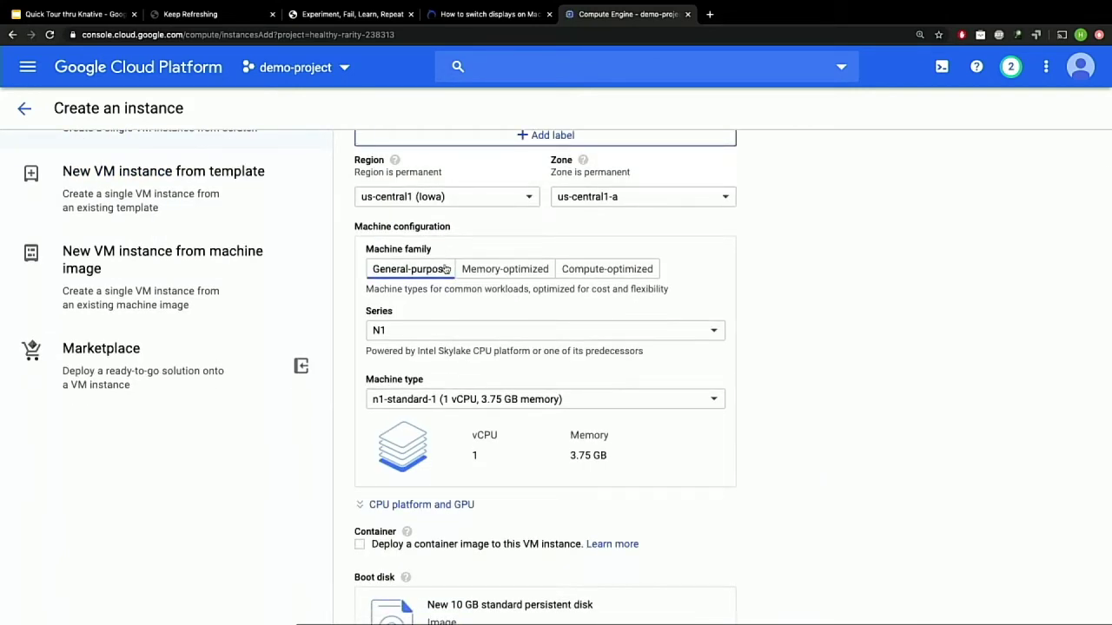
{"action": "left_click", "coordinate": [508, 400]}
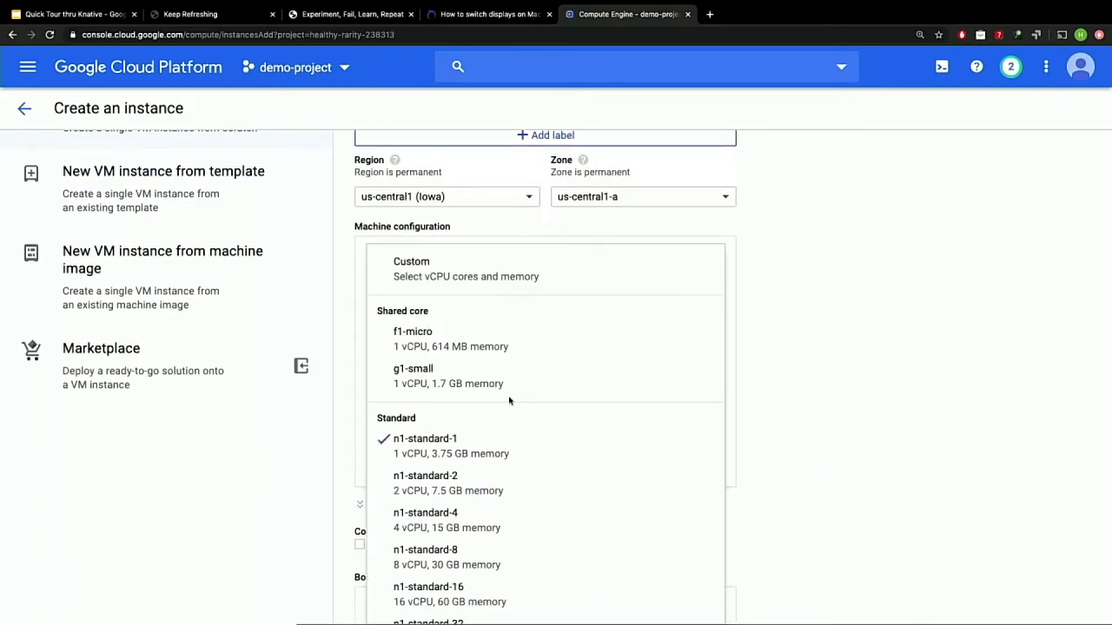
{"action": "scroll", "coordinate": [509, 399], "scroll_direction": "down", "scroll_amount": 2}
{"action": "left_click", "coordinate": [501, 422]}
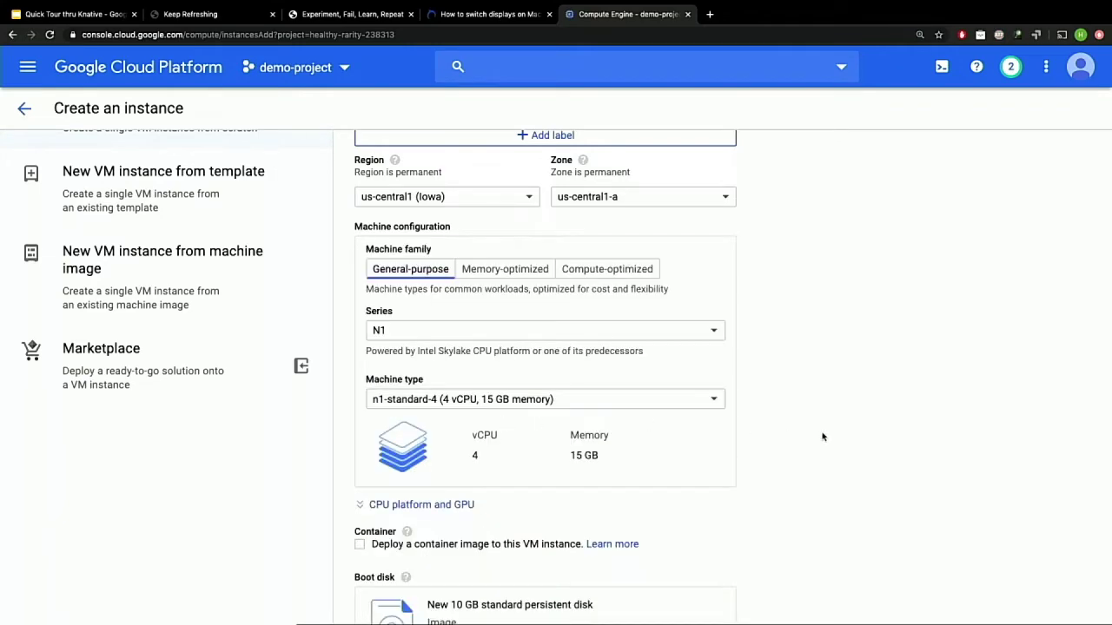
{"action": "scroll", "coordinate": [764, 380], "scroll_direction": "up", "scroll_amount": 3}
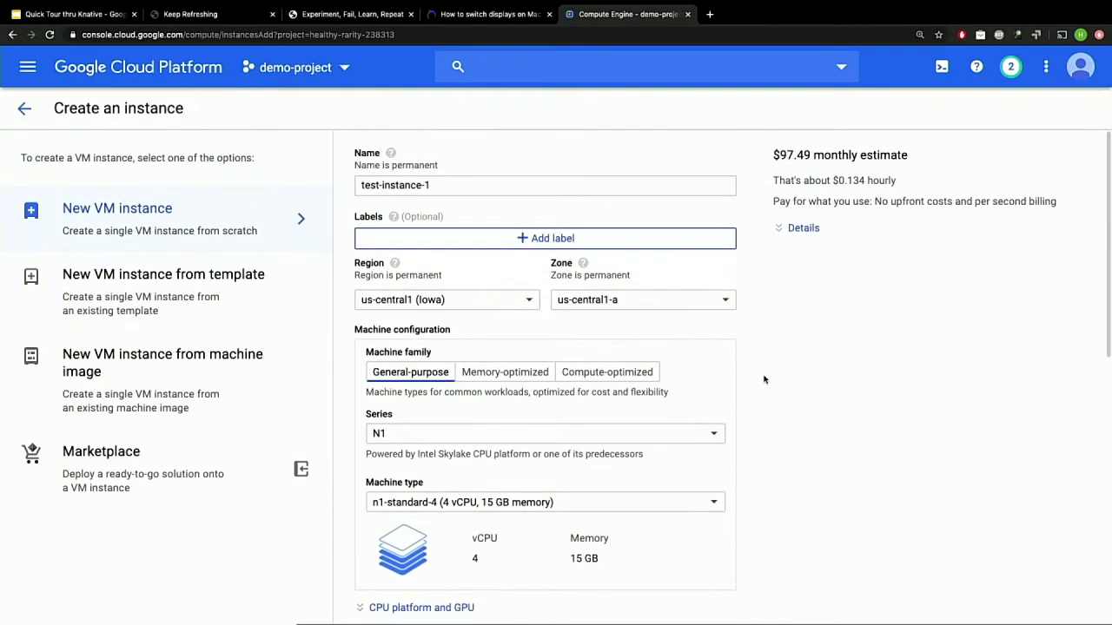
Set the instance's access scope to allow full access to all Cloud APIs.
{"action": "scroll", "coordinate": [764, 379], "scroll_direction": "down", "scroll_amount": 1}
{"action": "scroll", "coordinate": [764, 379], "scroll_direction": "down", "scroll_amount": 10}
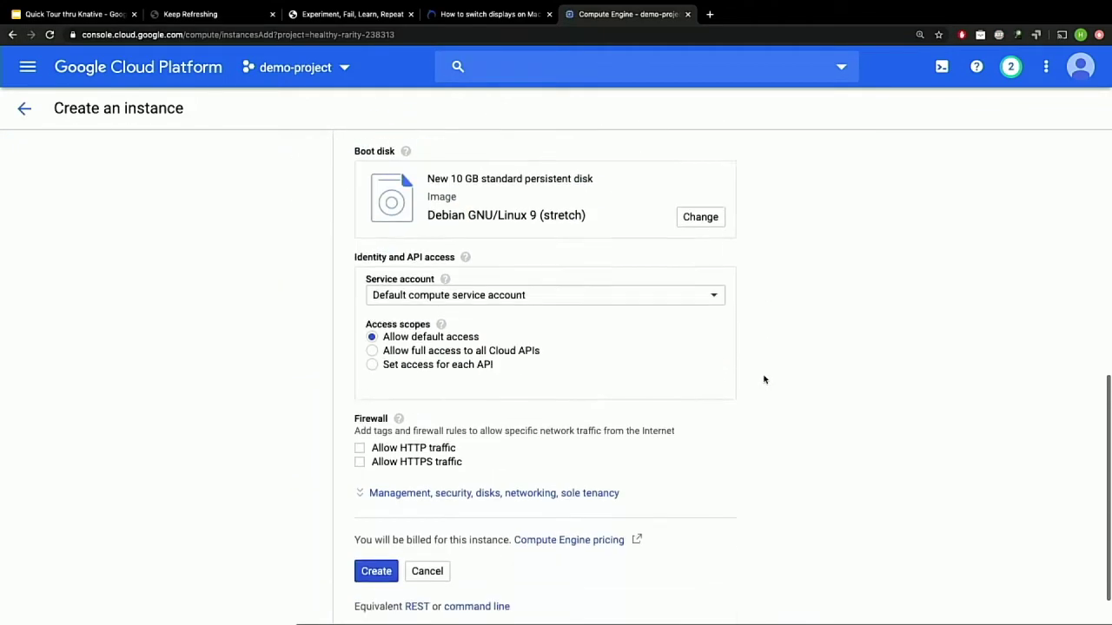
{"action": "left_click", "coordinate": [479, 345]}
Add the network tags kube-api and nodeports to the instance's networking settings.
{"action": "scroll", "coordinate": [641, 480], "scroll_direction": "down", "scroll_amount": 1}
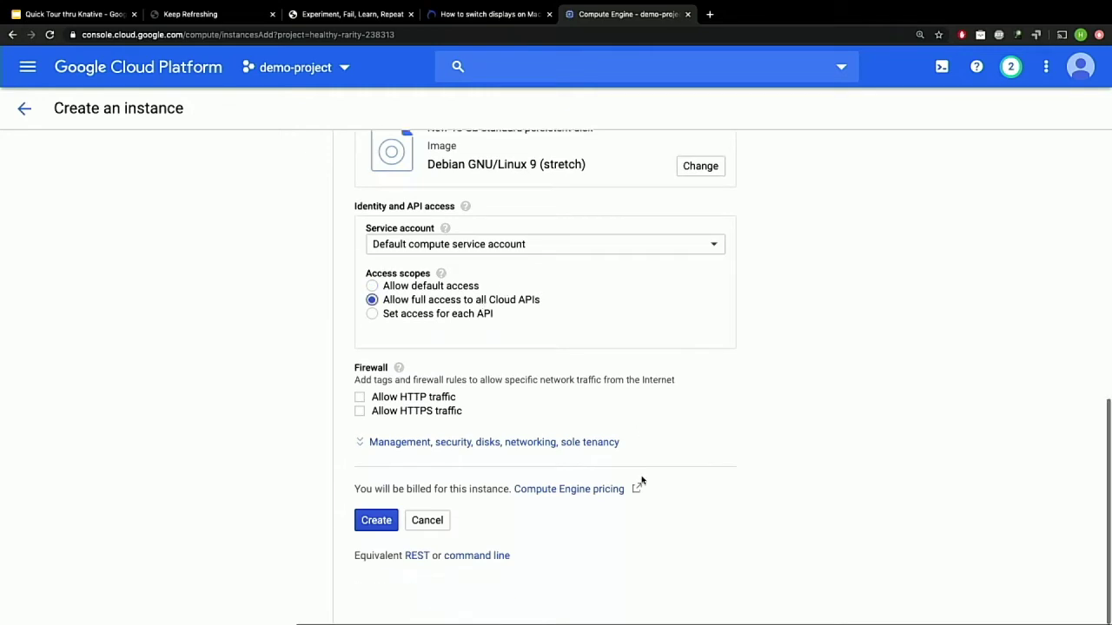
{"action": "left_click", "coordinate": [461, 443]}
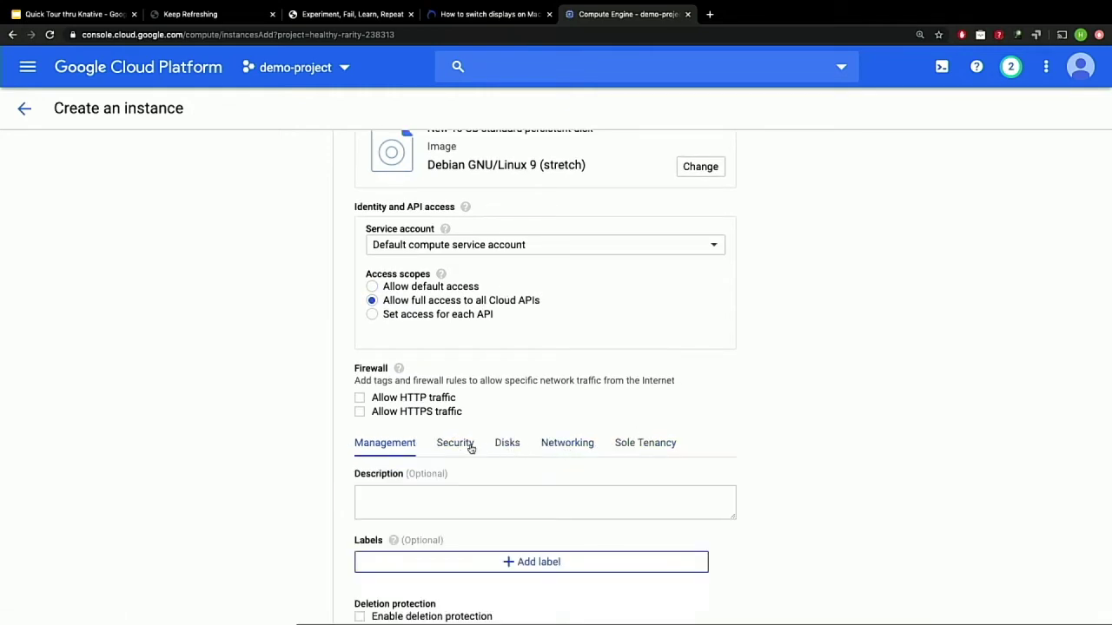
{"action": "left_click", "coordinate": [567, 443]}
{"action": "scroll", "coordinate": [538, 426], "scroll_direction": "down", "scroll_amount": 3}
{"action": "left_click", "coordinate": [494, 337]}
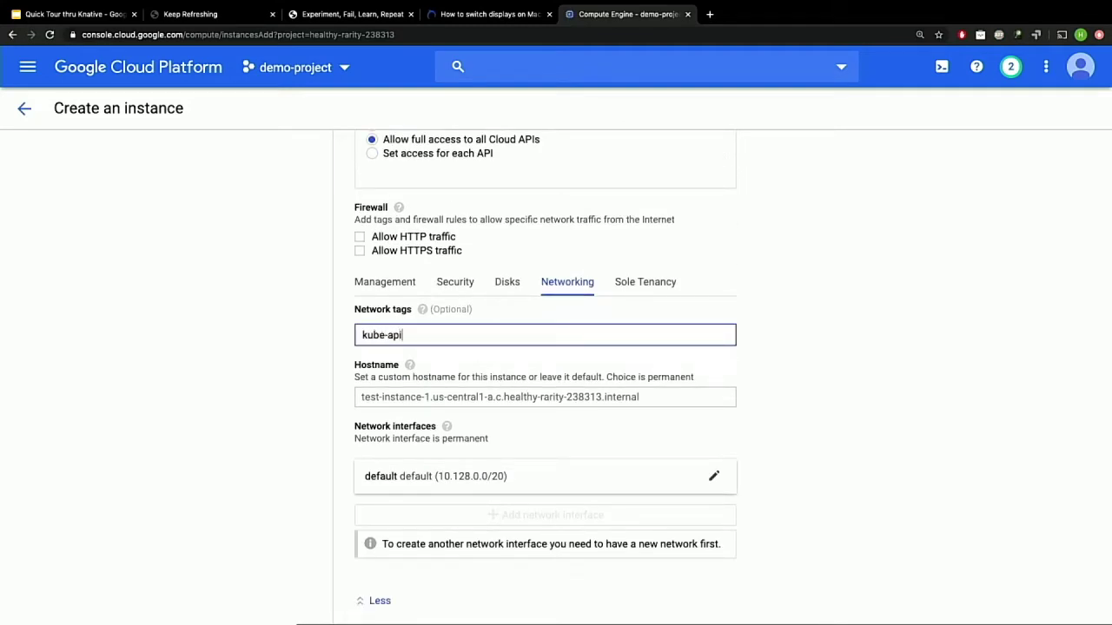
{"action": "type", "text": "kube-api"}
{"action": "key", "text": "Return"}
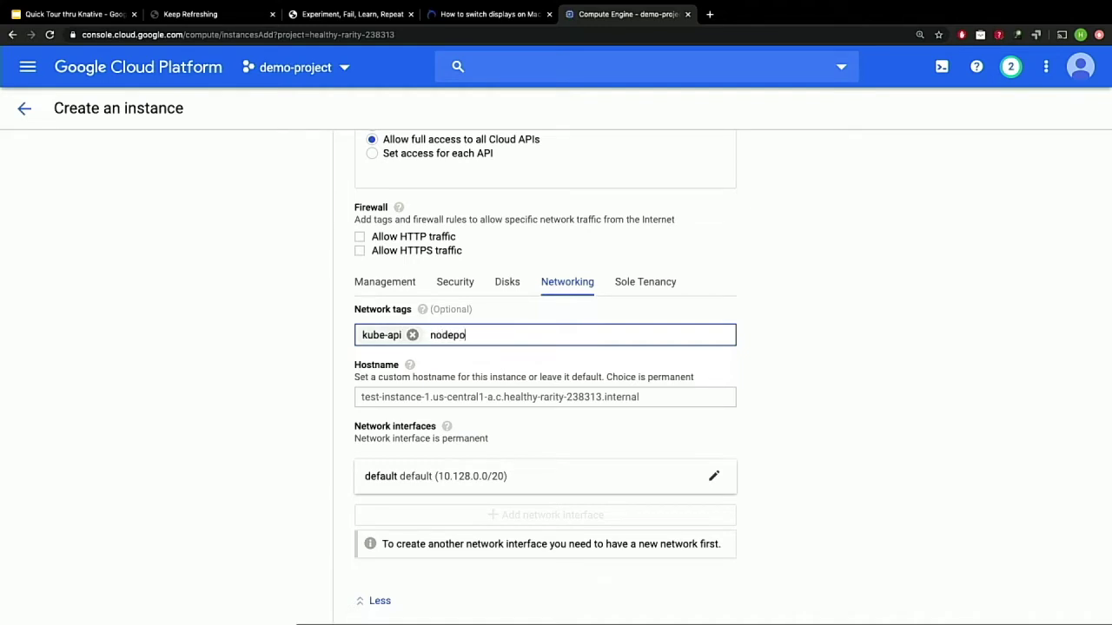
{"action": "key", "text": "Return"}
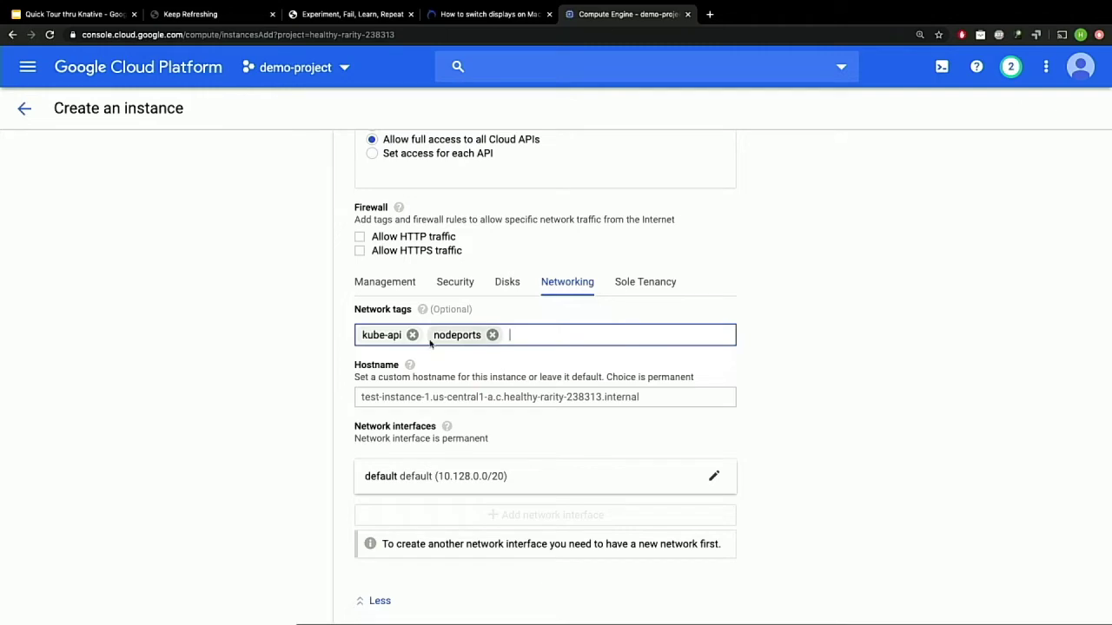
Review the settings of test-instance-1 and create the instance.
{"action": "scroll", "coordinate": [449, 313], "scroll_direction": "down", "scroll_amount": 2}
{"action": "scroll", "coordinate": [449, 313], "scroll_direction": "up", "scroll_amount": 5}
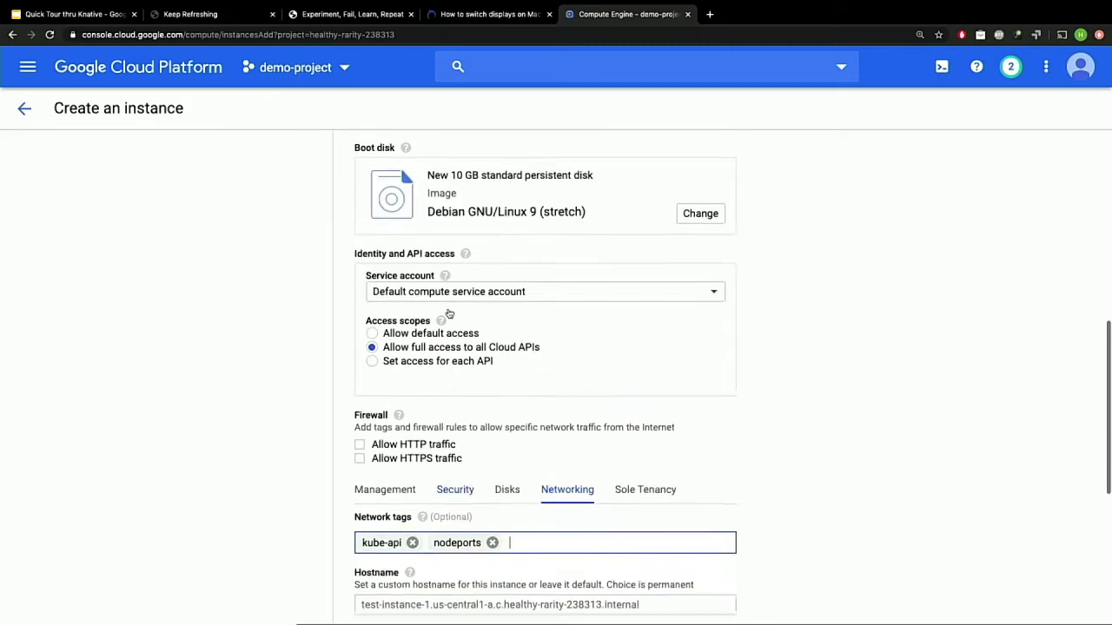
{"action": "scroll", "coordinate": [449, 313], "scroll_direction": "up", "scroll_amount": 6}
{"action": "scroll", "coordinate": [449, 312], "scroll_direction": "down", "scroll_amount": 5}
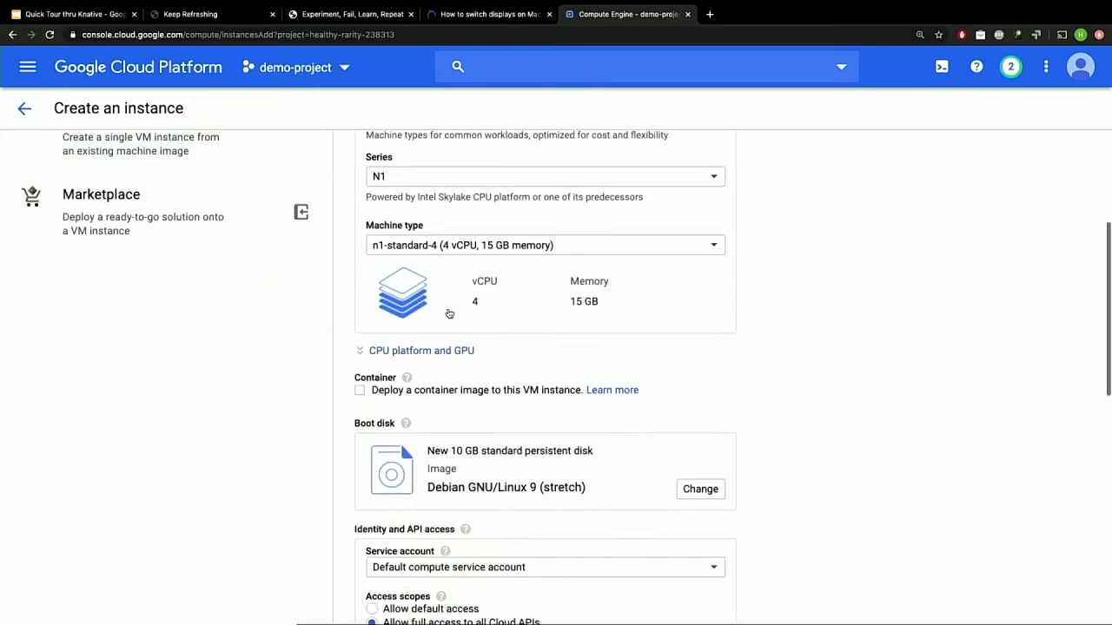
{"action": "scroll", "coordinate": [415, 396], "scroll_direction": "down", "scroll_amount": 5}
{"action": "left_click", "coordinate": [374, 541]}
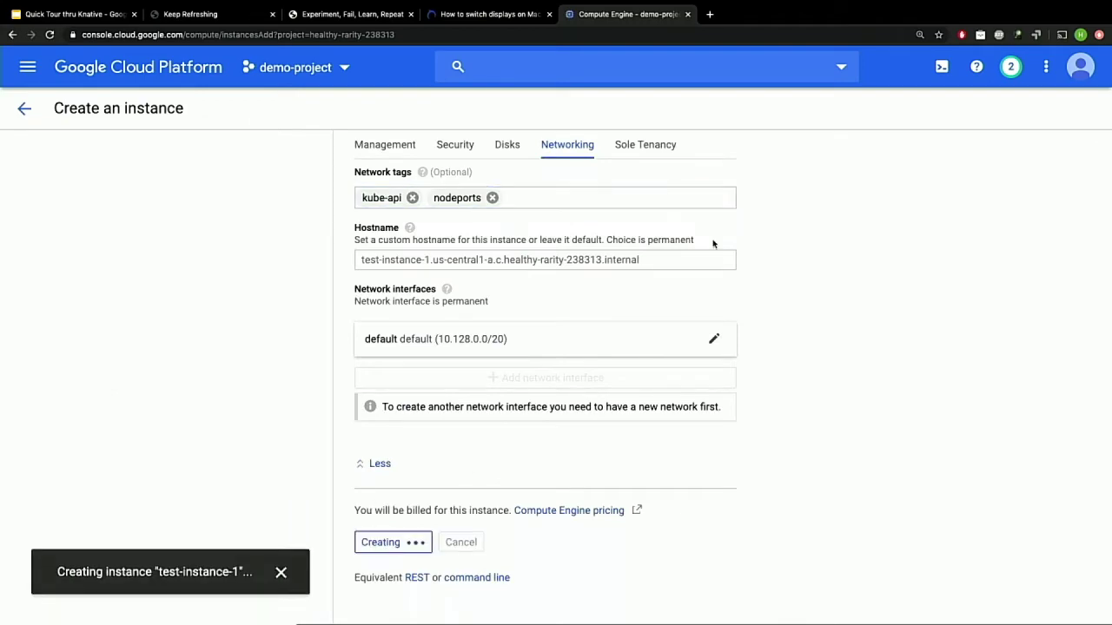
{"action": "scroll", "coordinate": [712, 244], "scroll_direction": "up", "scroll_amount": 8}
{"action": "scroll", "coordinate": [712, 245], "scroll_direction": "up", "scroll_amount": 3}
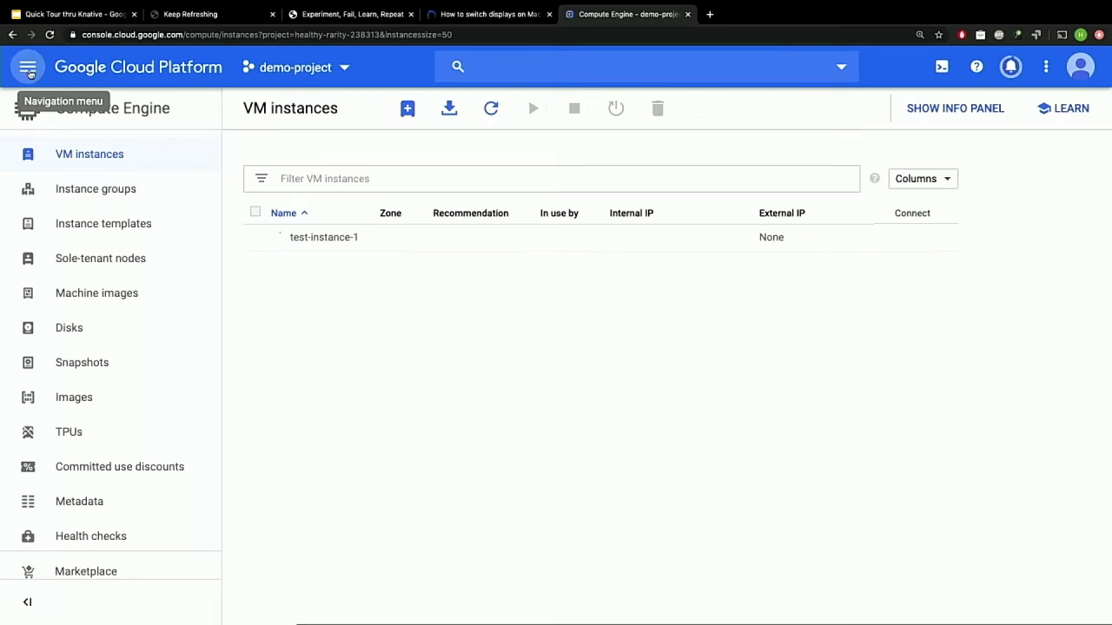
Open the VPC network firewall rules list and check the existing rules with their target tags.
{"action": "left_click", "coordinate": [30, 71]}
{"action": "scroll", "coordinate": [109, 378], "scroll_direction": "down", "scroll_amount": 5}
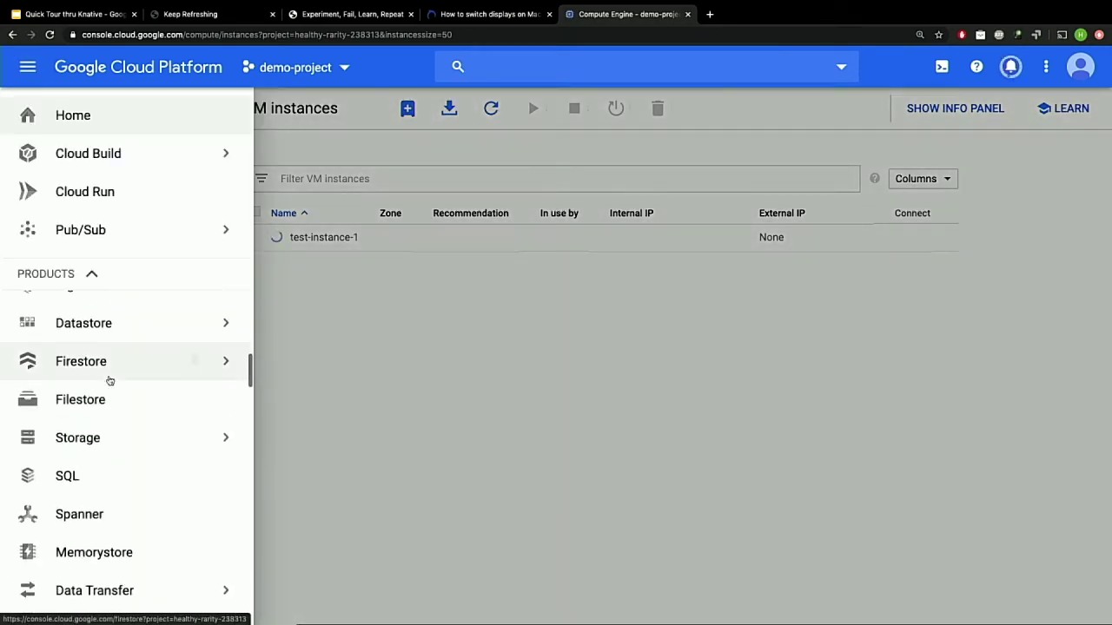
{"action": "scroll", "coordinate": [110, 382], "scroll_direction": "up", "scroll_amount": 1}
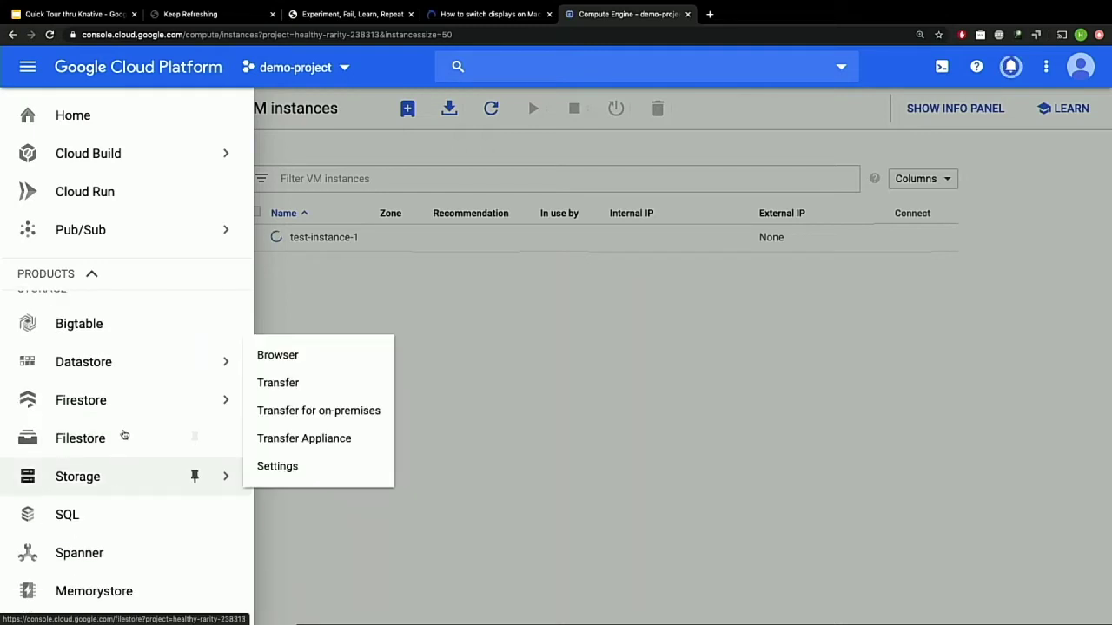
{"action": "scroll", "coordinate": [125, 430], "scroll_direction": "down", "scroll_amount": 3}
{"action": "scroll", "coordinate": [124, 422], "scroll_direction": "down", "scroll_amount": 3}
{"action": "mouse_move", "coordinate": [124, 374]}
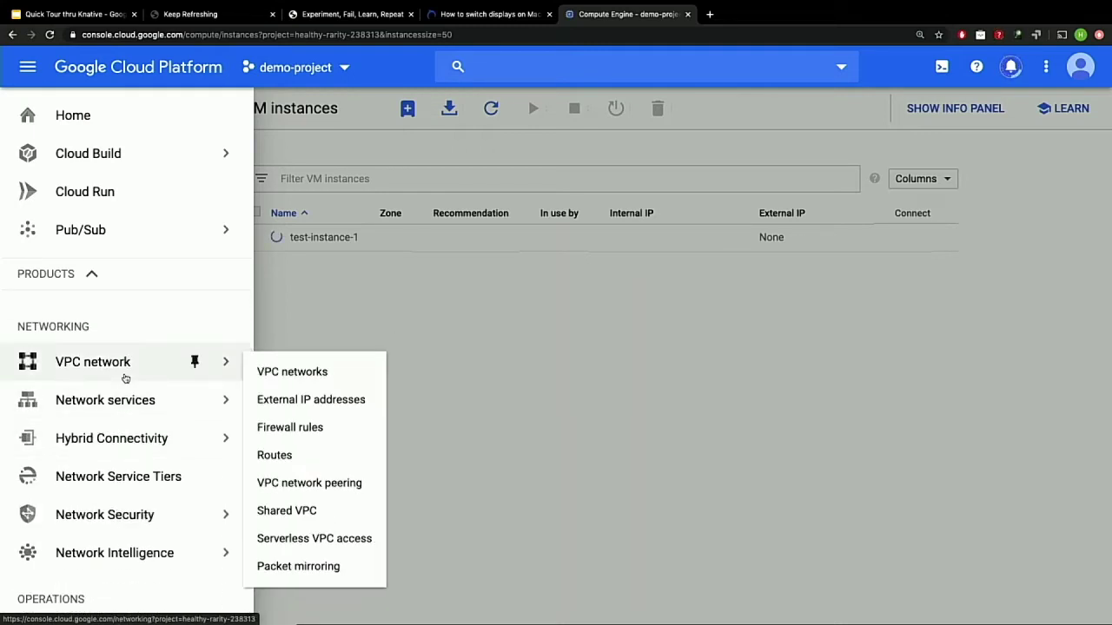
{"action": "left_click", "coordinate": [272, 438]}
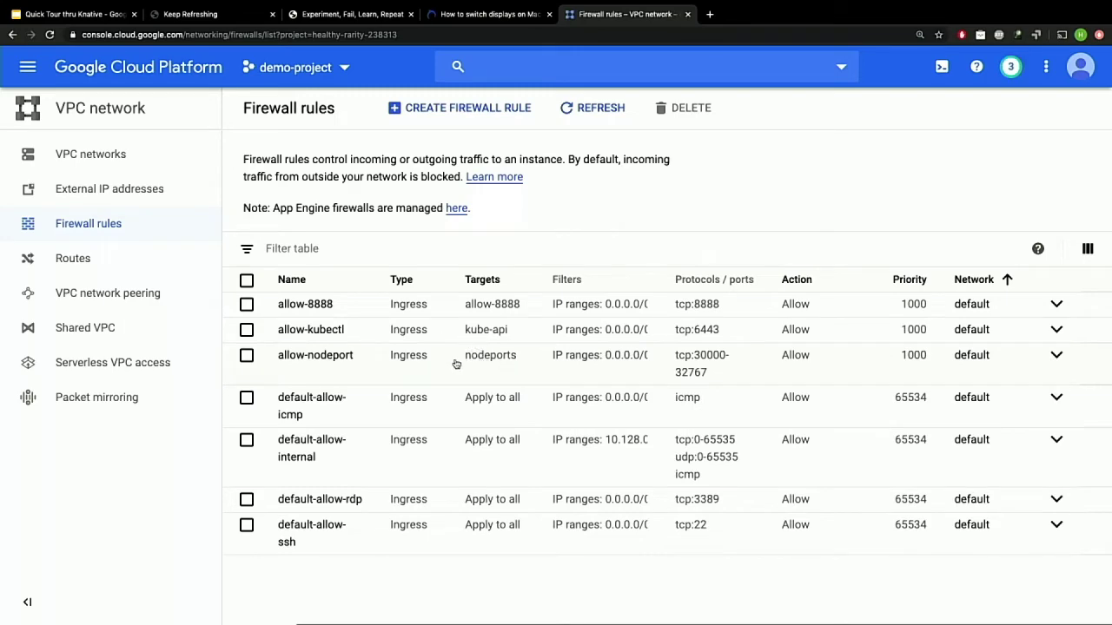
Return to the Compute Engine VM instances and start a new VM instance named test-instance-2.
{"action": "left_click", "coordinate": [28, 67]}
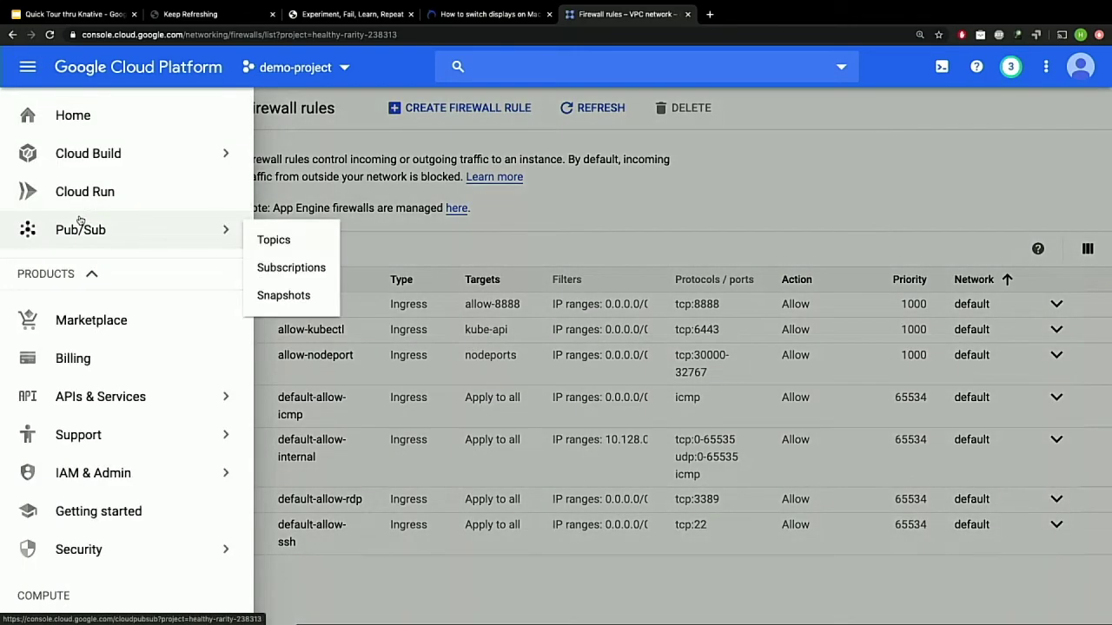
{"action": "scroll", "coordinate": [113, 386], "scroll_direction": "down", "scroll_amount": 3}
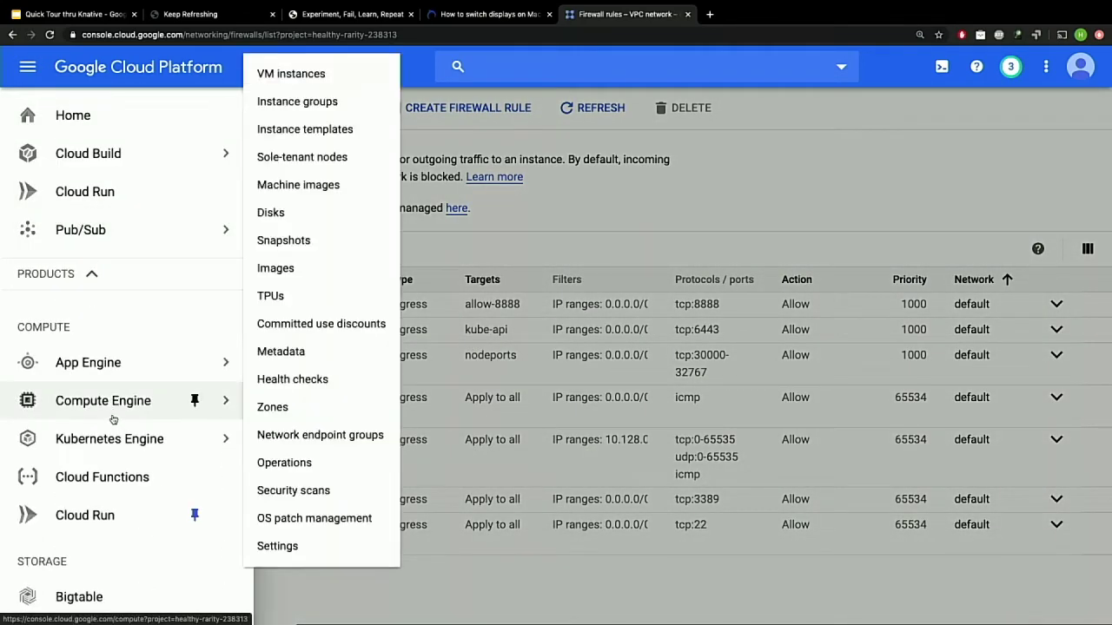
{"action": "left_click", "coordinate": [113, 403]}
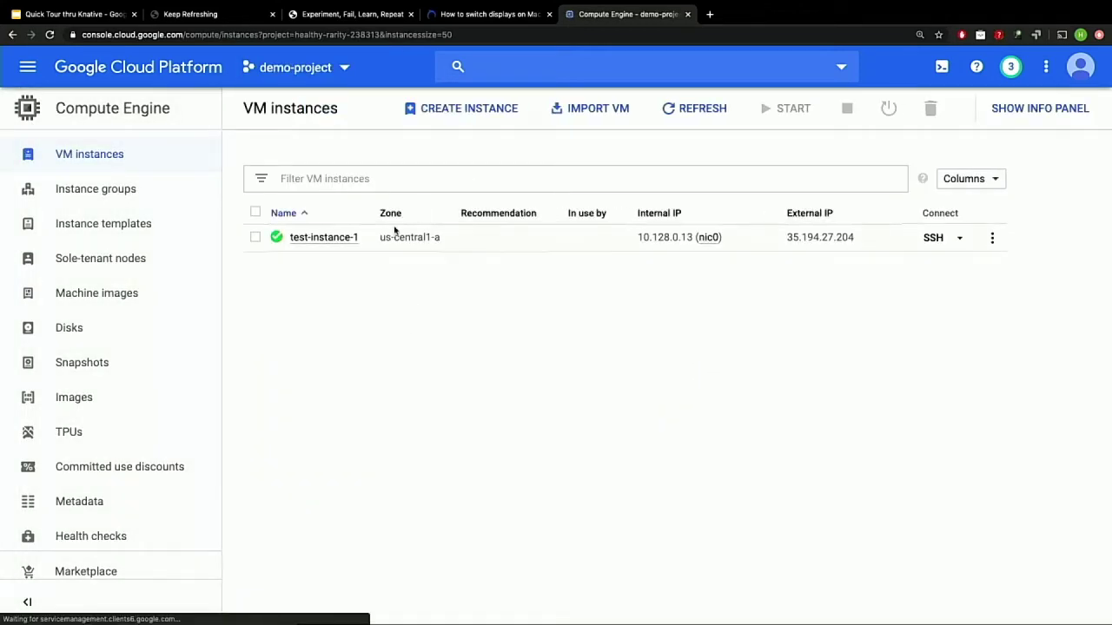
{"action": "left_click", "coordinate": [444, 109]}
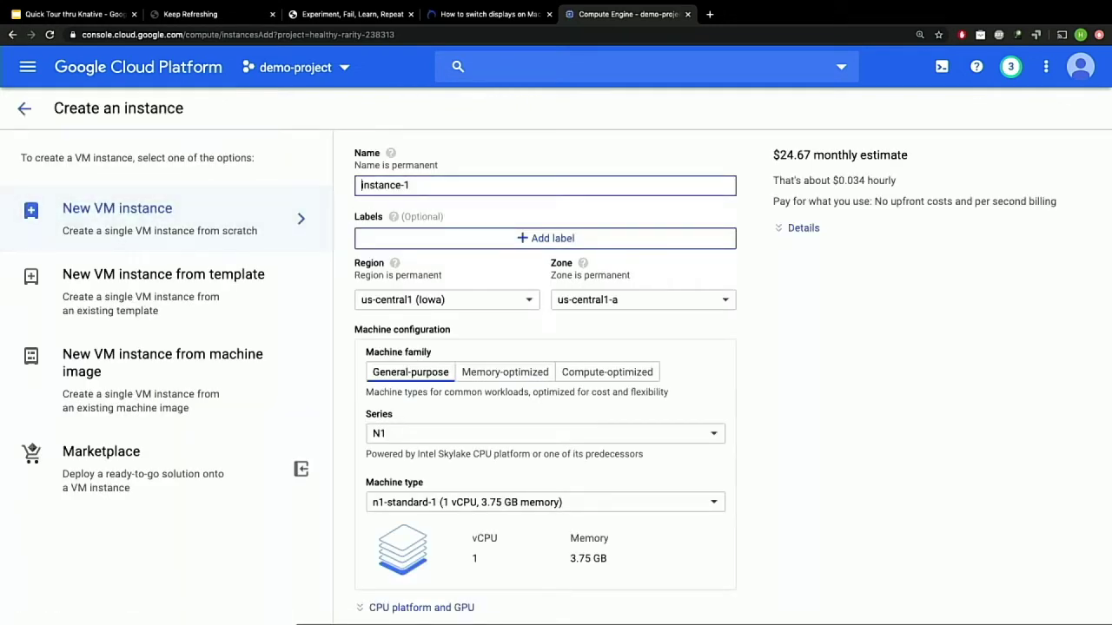
{"action": "type", "text": "test-"}
{"action": "key", "text": "BackSpace"}
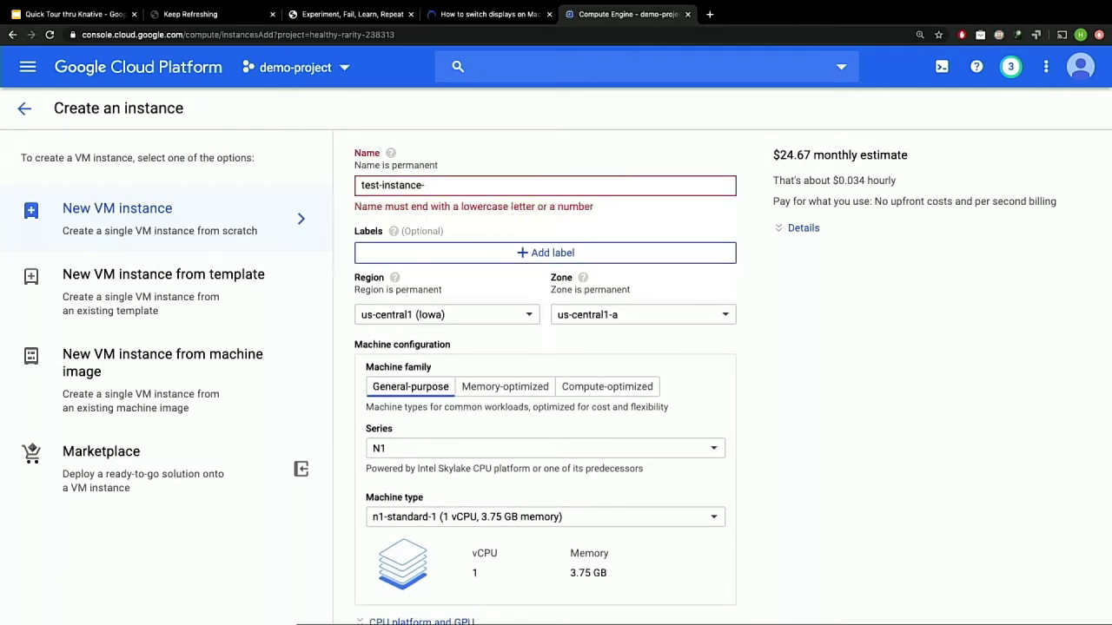
{"action": "type", "text": "2"}
Set the machine type of test-instance-2 to n1-standard-4 (4 vCPU, 15 GB memory) and allow full access to all Cloud APIs.
{"action": "scroll", "coordinate": [504, 379], "scroll_direction": "down", "scroll_amount": 1}
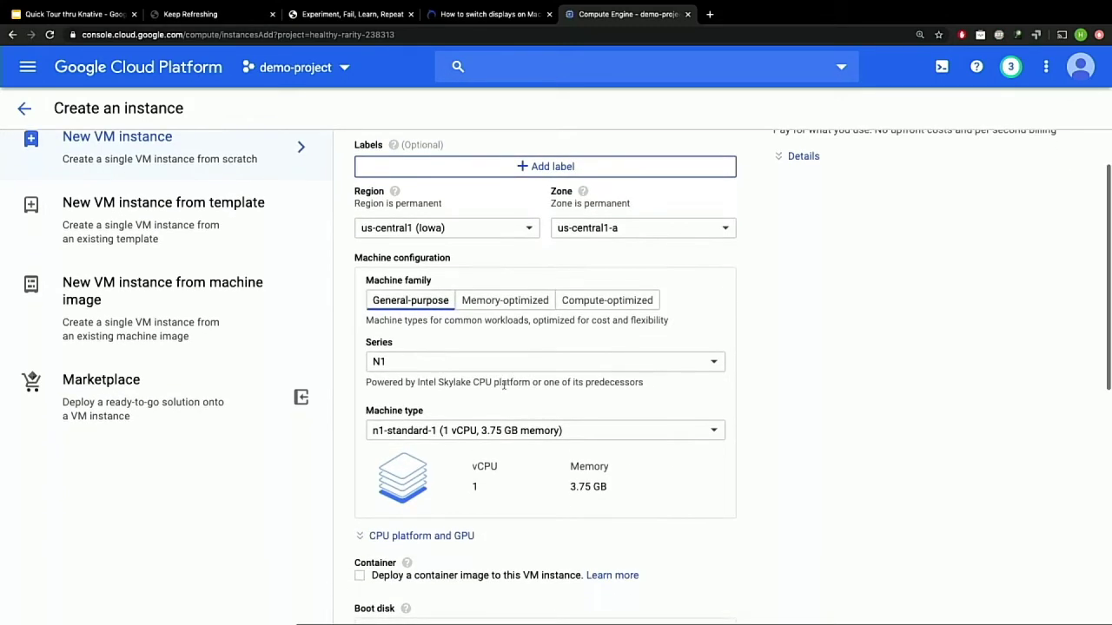
{"action": "left_click", "coordinate": [504, 426]}
{"action": "scroll", "coordinate": [502, 428], "scroll_direction": "down", "scroll_amount": 2}
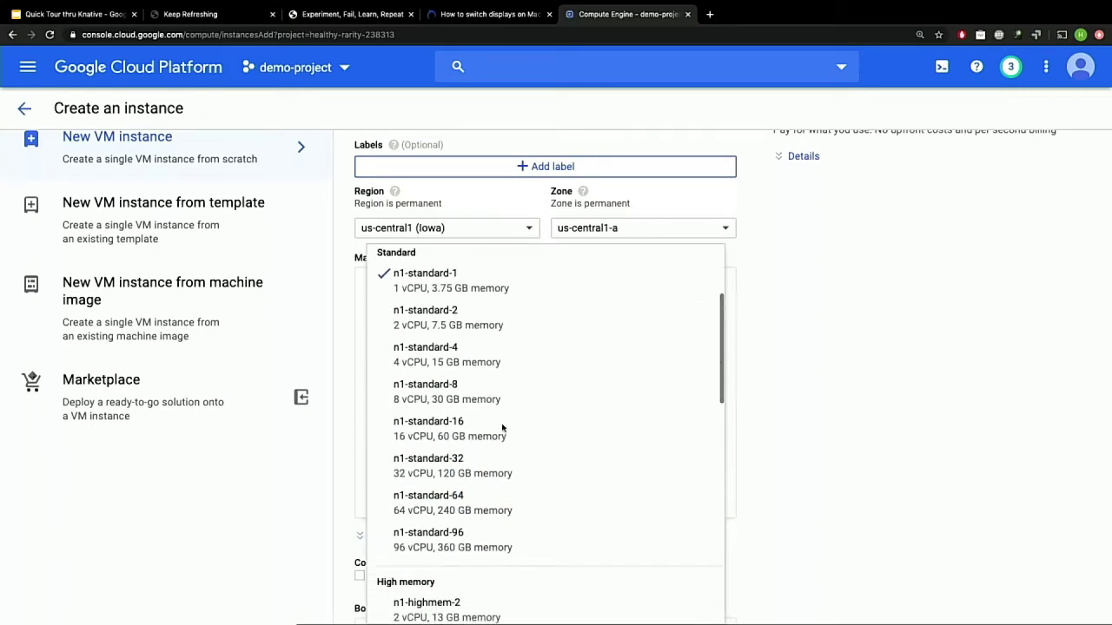
{"action": "left_click", "coordinate": [486, 375]}
{"action": "left_click", "coordinate": [827, 324]}
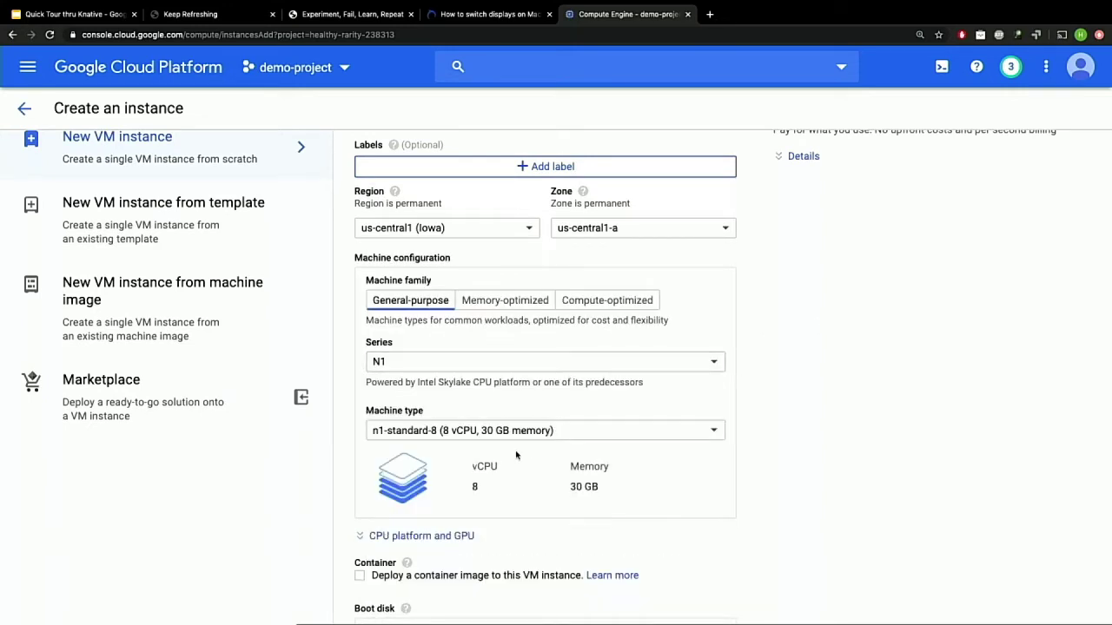
{"action": "left_click", "coordinate": [516, 434]}
{"action": "left_click", "coordinate": [484, 521]}
{"action": "scroll", "coordinate": [630, 504], "scroll_direction": "down", "scroll_amount": 5}
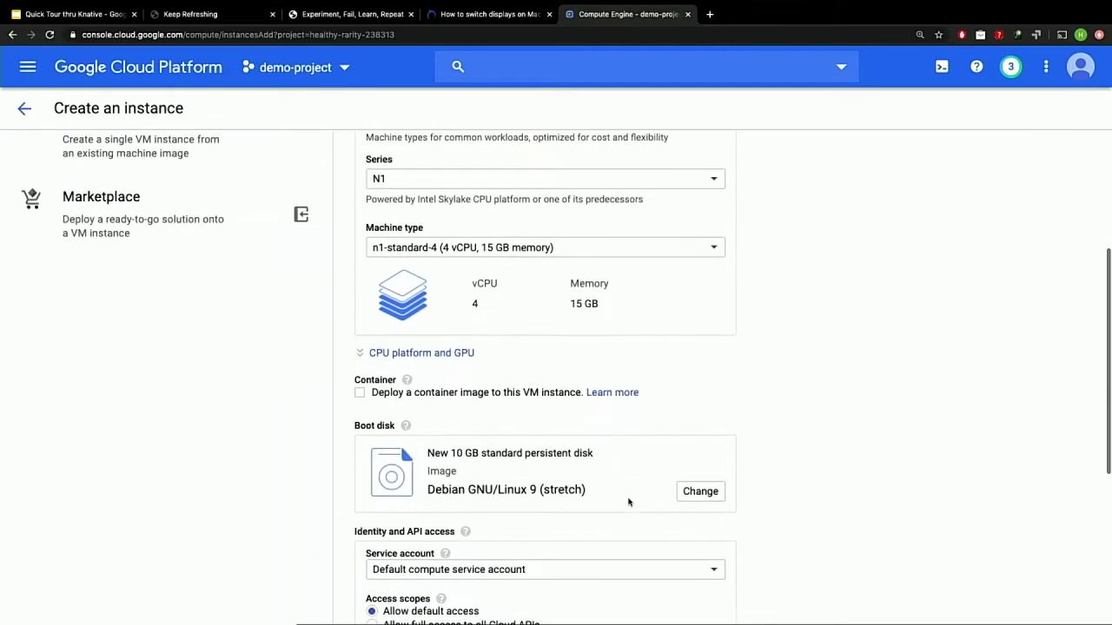
{"action": "left_click", "coordinate": [460, 450]}
Add the network tags kube-api and nodeports to the networking settings of test-instance-2.
{"action": "scroll", "coordinate": [447, 480], "scroll_direction": "down", "scroll_amount": 2}
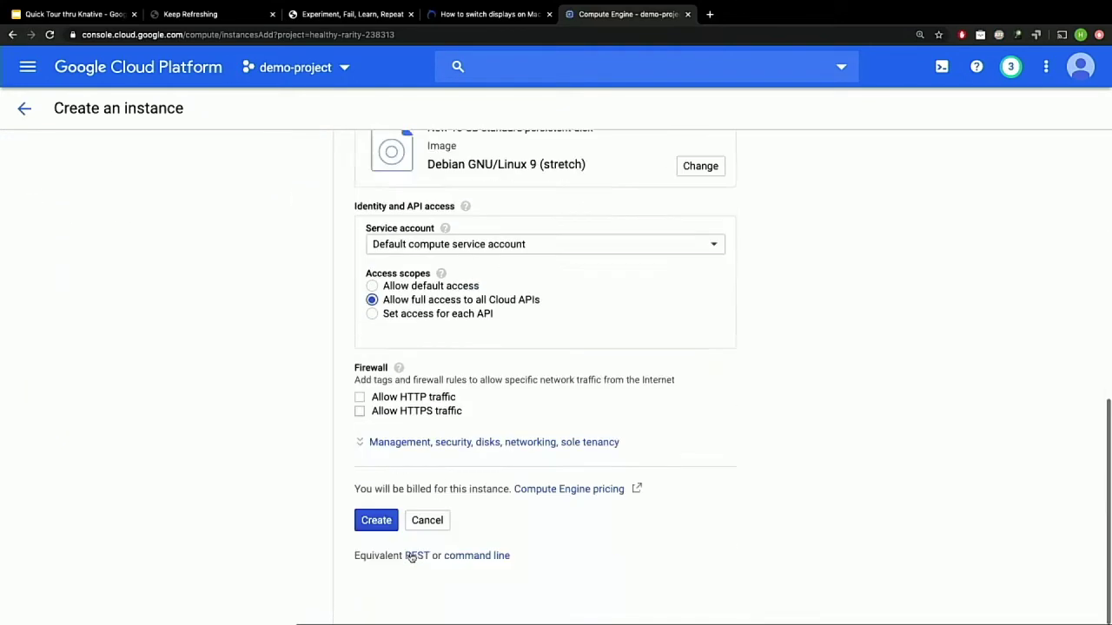
{"action": "left_click", "coordinate": [510, 444]}
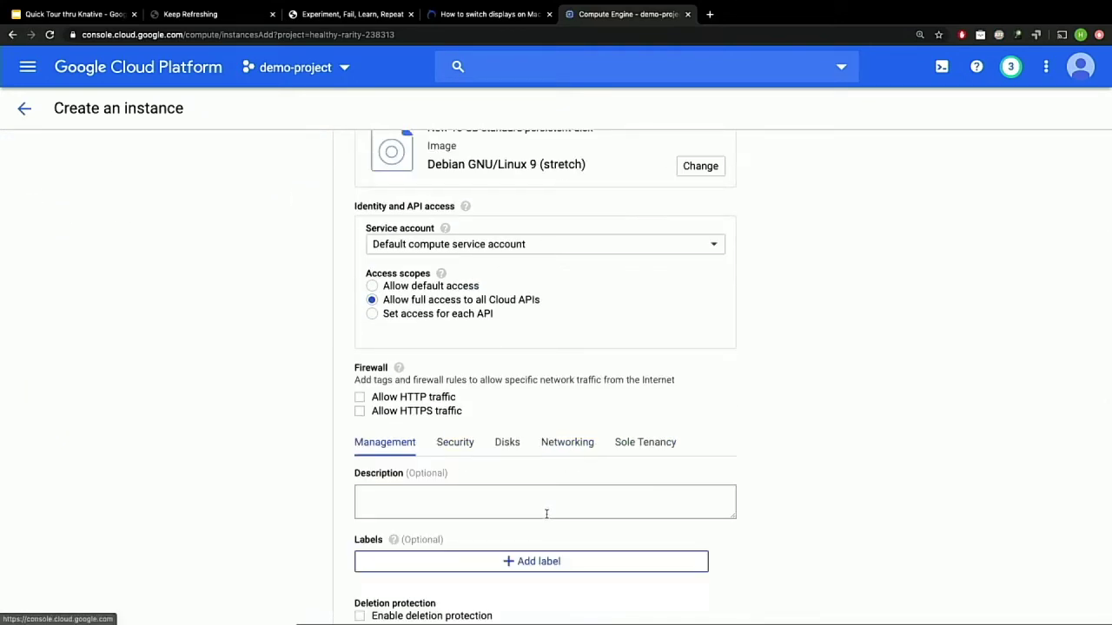
{"action": "left_click", "coordinate": [560, 443]}
{"action": "scroll", "coordinate": [556, 444], "scroll_direction": "down", "scroll_amount": 3}
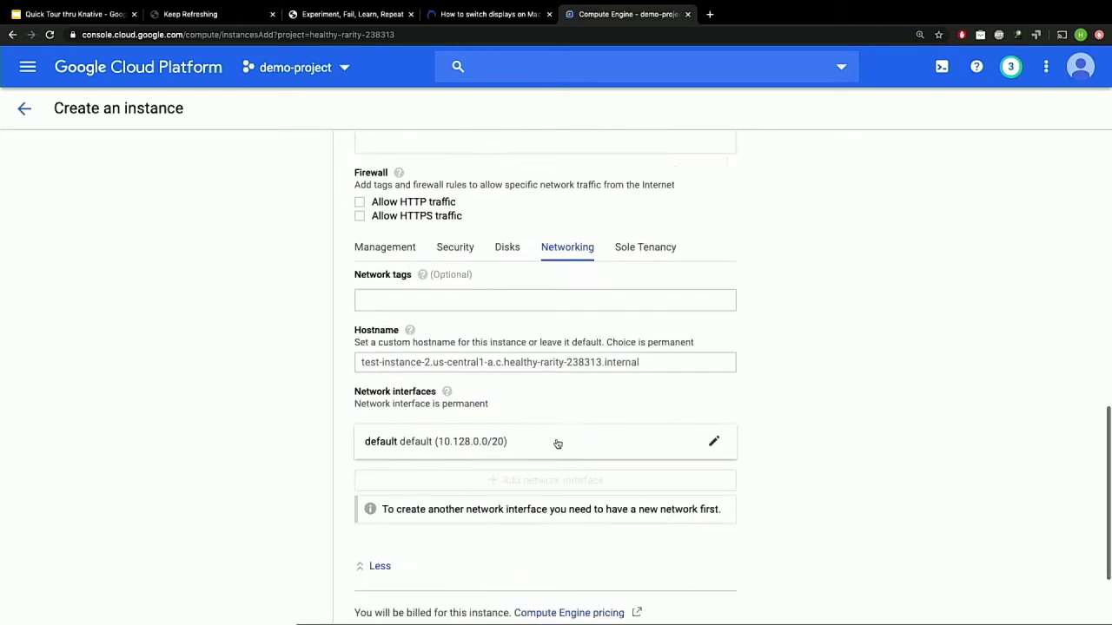
{"action": "left_click", "coordinate": [501, 288]}
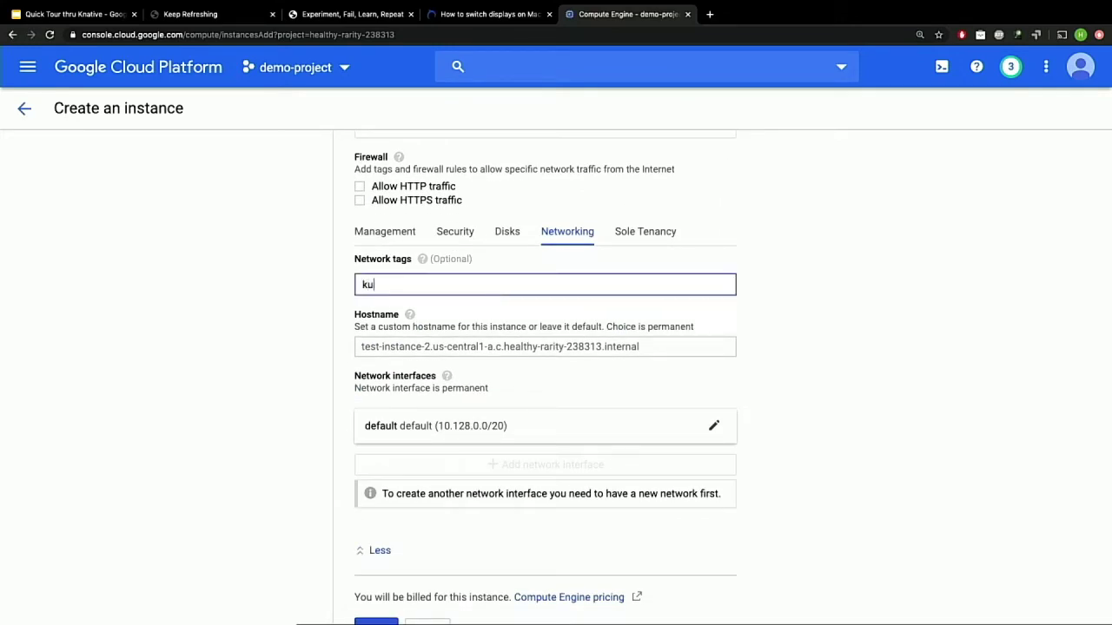
{"action": "type", "text": "kube-api"}
{"action": "key", "text": "Return"}
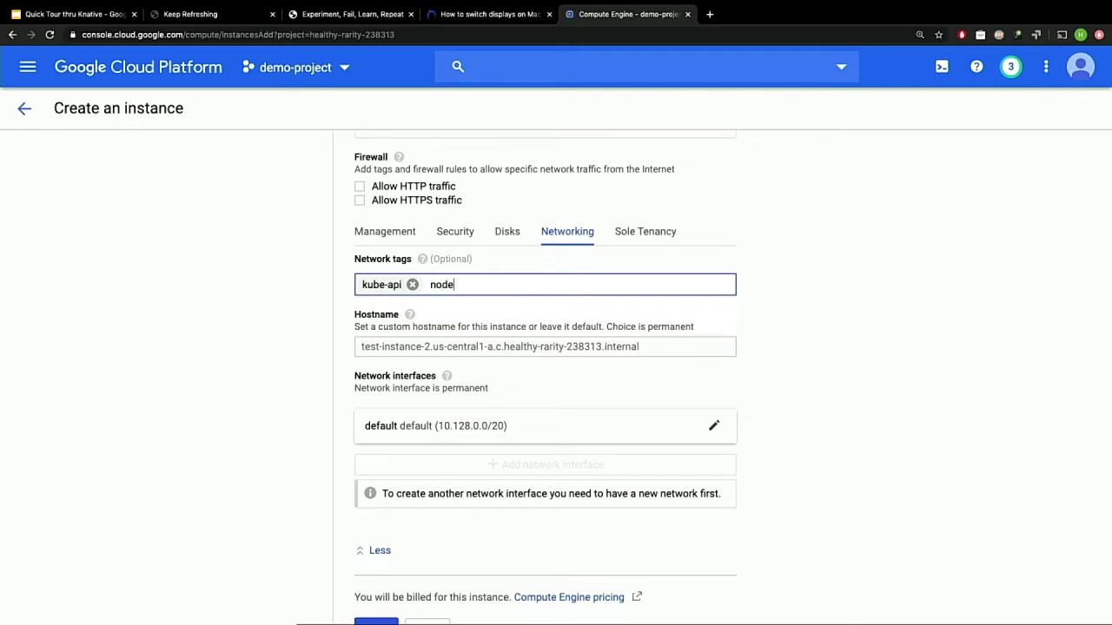
{"action": "type", "text": "nodeports"}
{"action": "key", "text": "Return"}
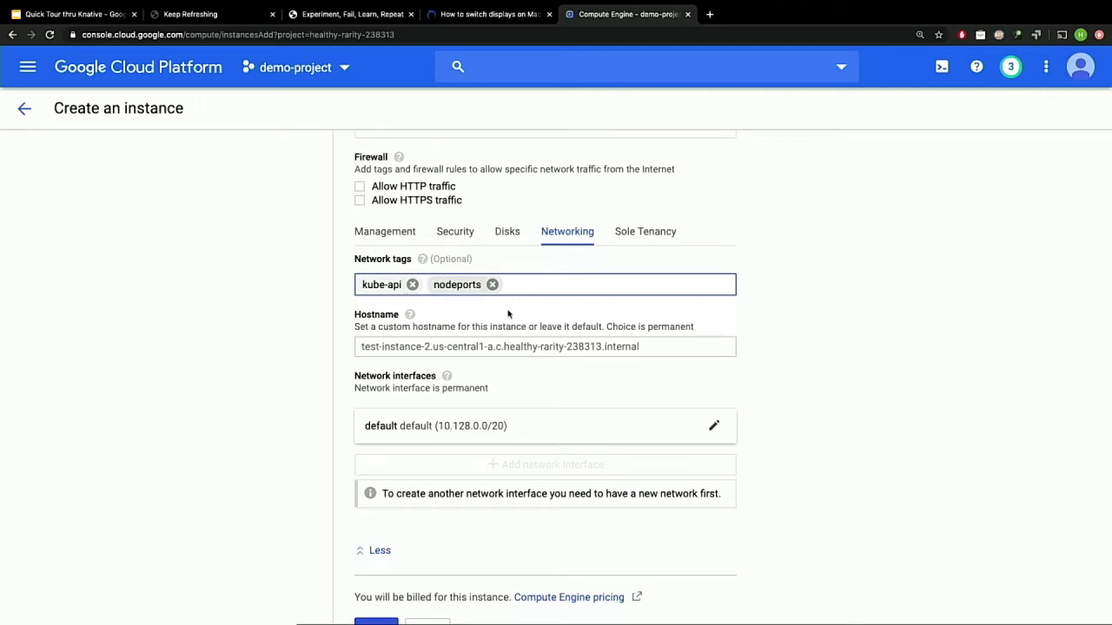
Create the VM instance test-instance-2 with the configured settings.
{"action": "scroll", "coordinate": [538, 377], "scroll_direction": "down", "scroll_amount": 2}
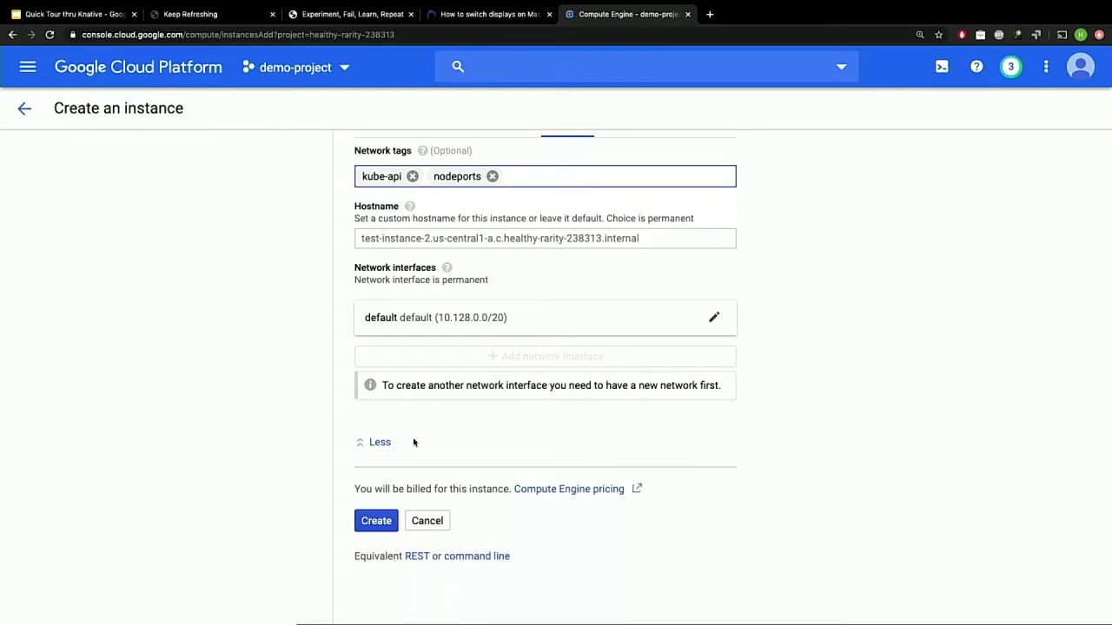
{"action": "left_click", "coordinate": [376, 522]}
{"action": "scroll", "coordinate": [680, 440], "scroll_direction": "up", "scroll_amount": 10}
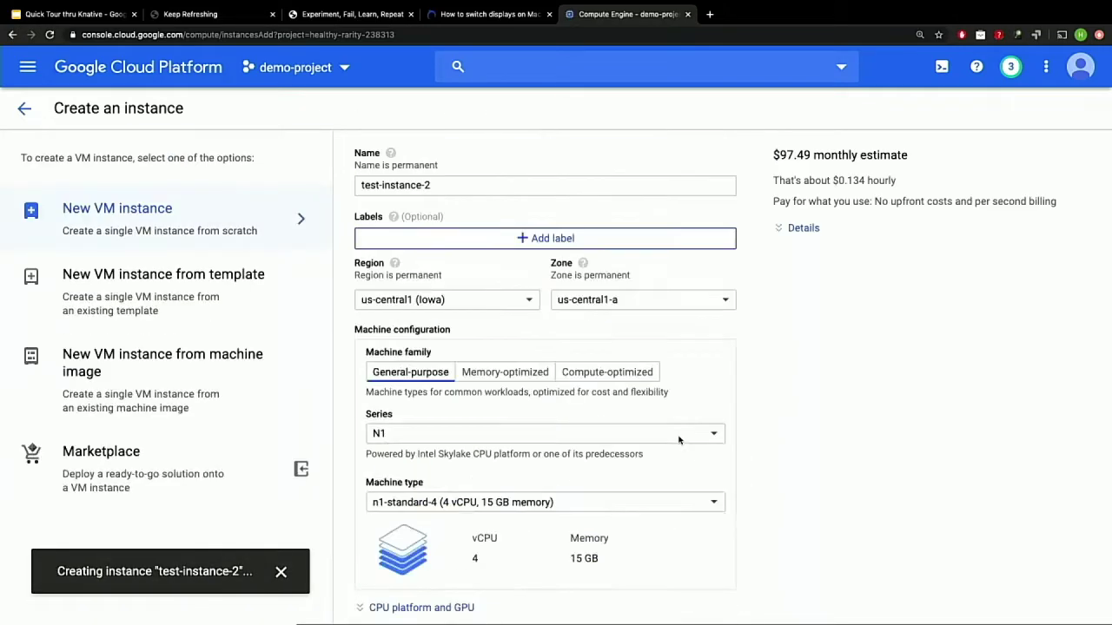
{"action": "scroll", "coordinate": [679, 440], "scroll_direction": "down", "scroll_amount": 1}
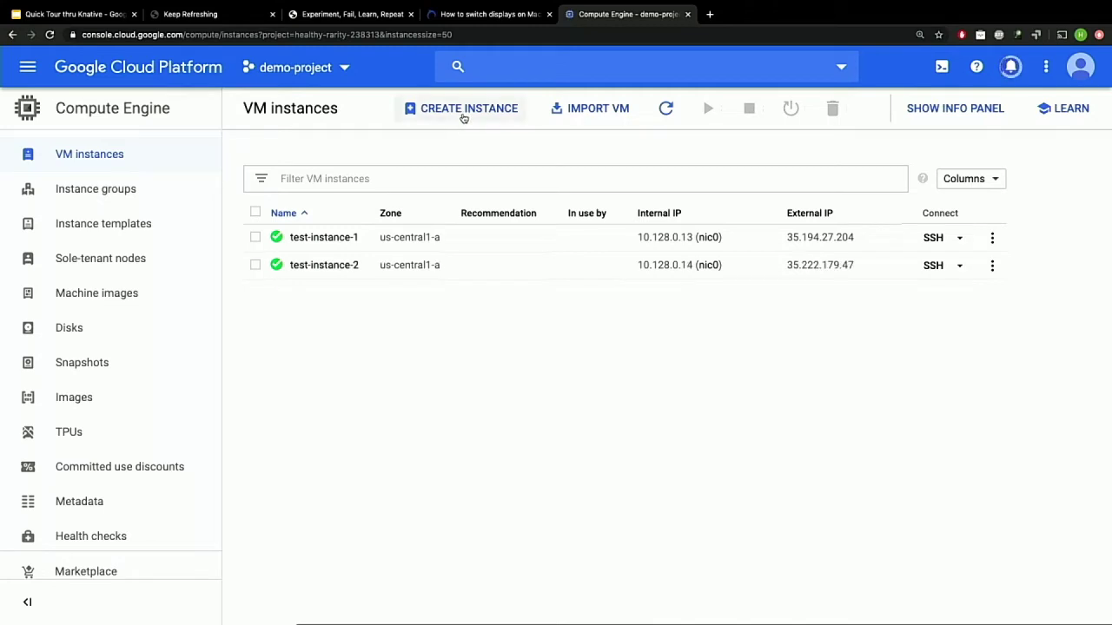
Start another new VM instance and name it test-instance-3.
{"action": "left_click", "coordinate": [462, 113]}
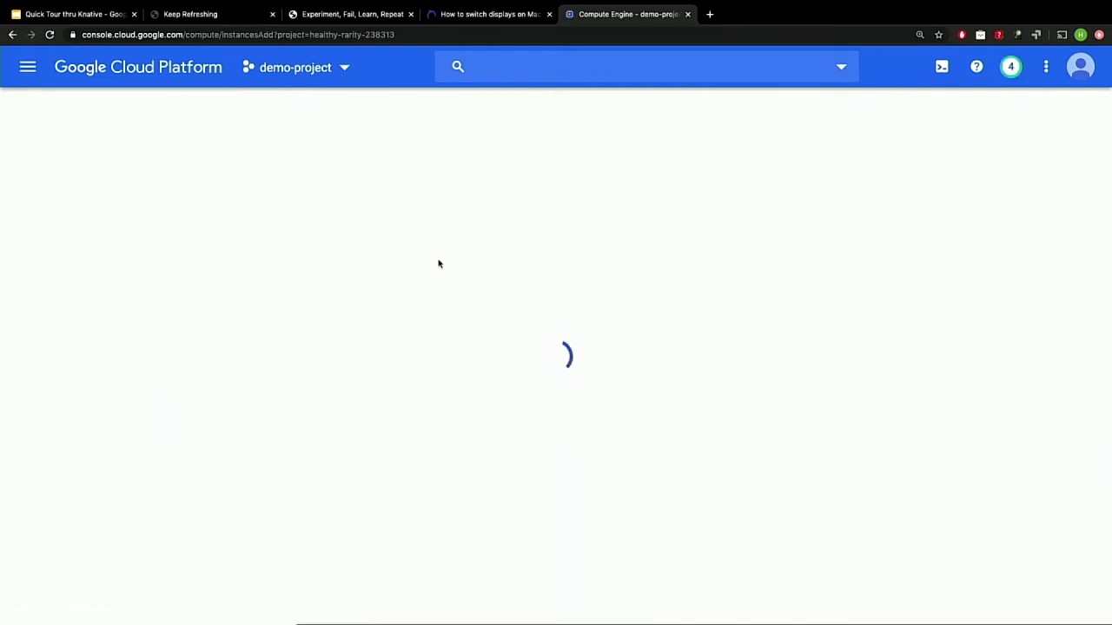
{"action": "type", "text": "test-instance-1"}
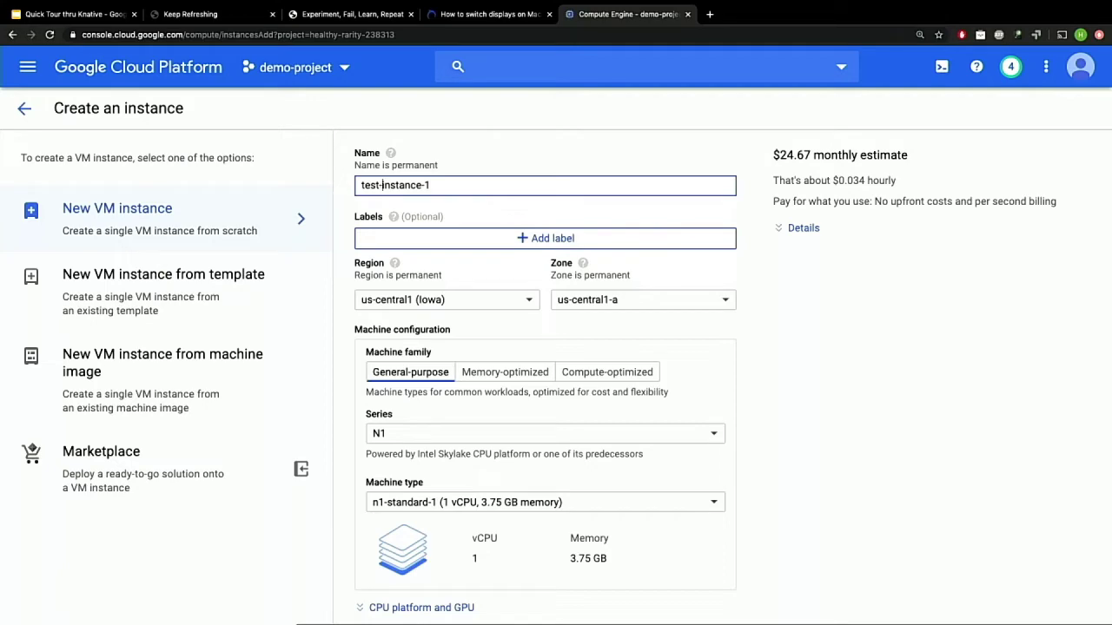
{"action": "key", "text": "End"}
{"action": "key", "text": "BackSpace"}
{"action": "type", "text": "3"}
Set the machine type of test-instance-3 to n1-standard-4 (4 vCPU, 15 GB memory) and allow full access to all Cloud APIs.
{"action": "scroll", "coordinate": [474, 251], "scroll_direction": "down", "scroll_amount": 3}
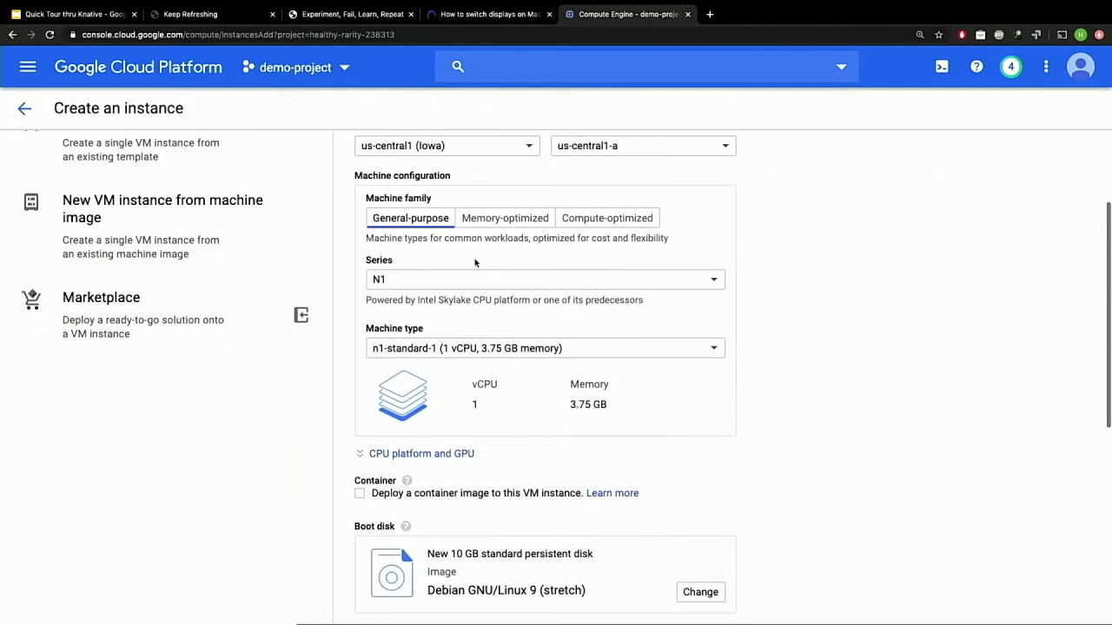
{"action": "left_click", "coordinate": [489, 346]}
{"action": "scroll", "coordinate": [498, 434], "scroll_direction": "down", "scroll_amount": 3}
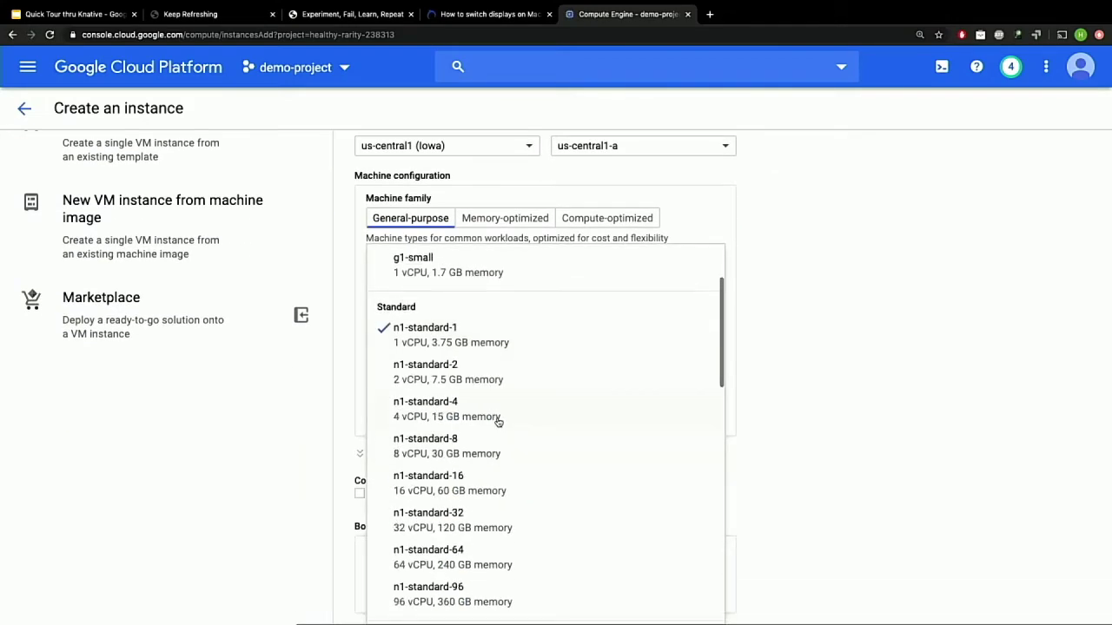
{"action": "left_click", "coordinate": [499, 417]}
{"action": "scroll", "coordinate": [498, 421], "scroll_direction": "down", "scroll_amount": 5}
{"action": "left_click", "coordinate": [476, 403]}
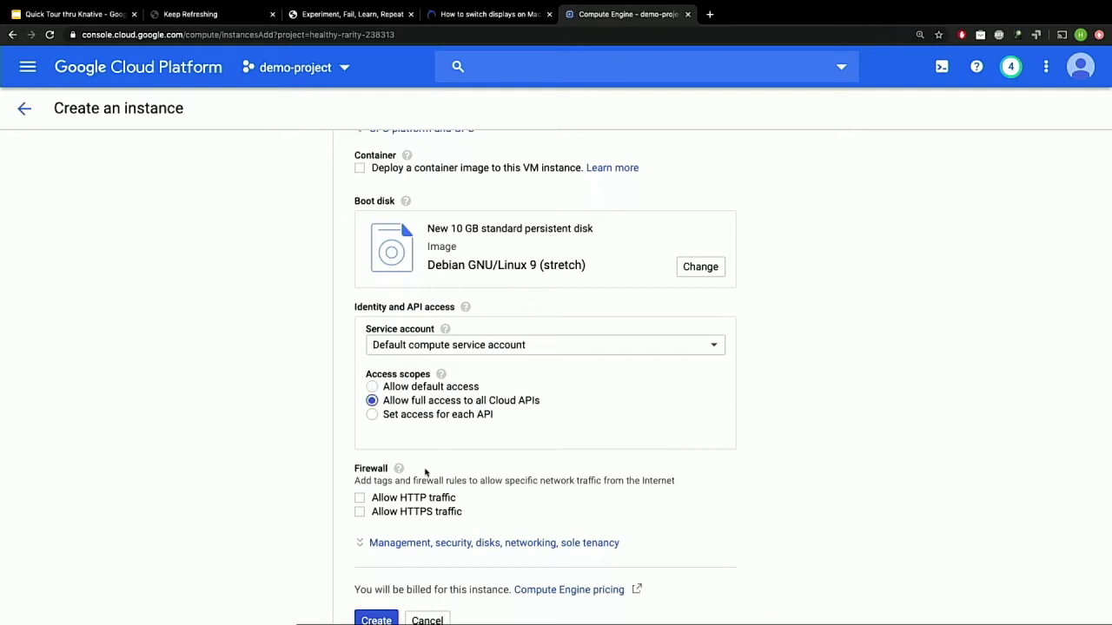
Add the network tags kube-api and nodeports to the networking settings of test-instance-3.
{"action": "scroll", "coordinate": [476, 407], "scroll_direction": "down", "scroll_amount": 2}
{"action": "left_click", "coordinate": [474, 444]}
{"action": "scroll", "coordinate": [533, 449], "scroll_direction": "down", "scroll_amount": 2}
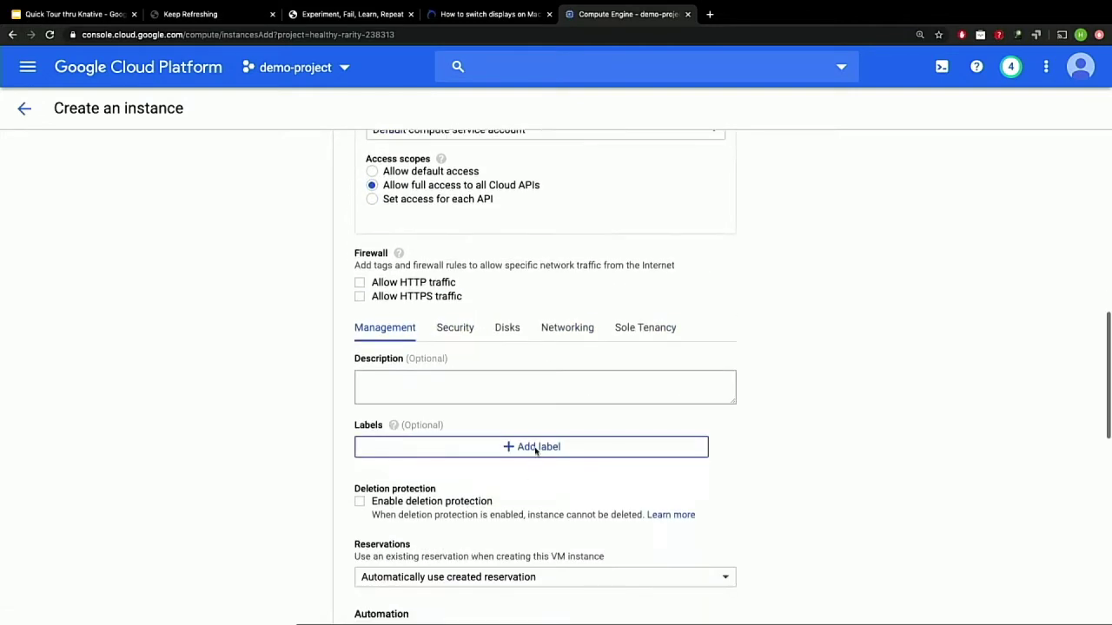
{"action": "left_click", "coordinate": [560, 336]}
{"action": "left_click", "coordinate": [503, 376]}
{"action": "type", "text": "kube"}
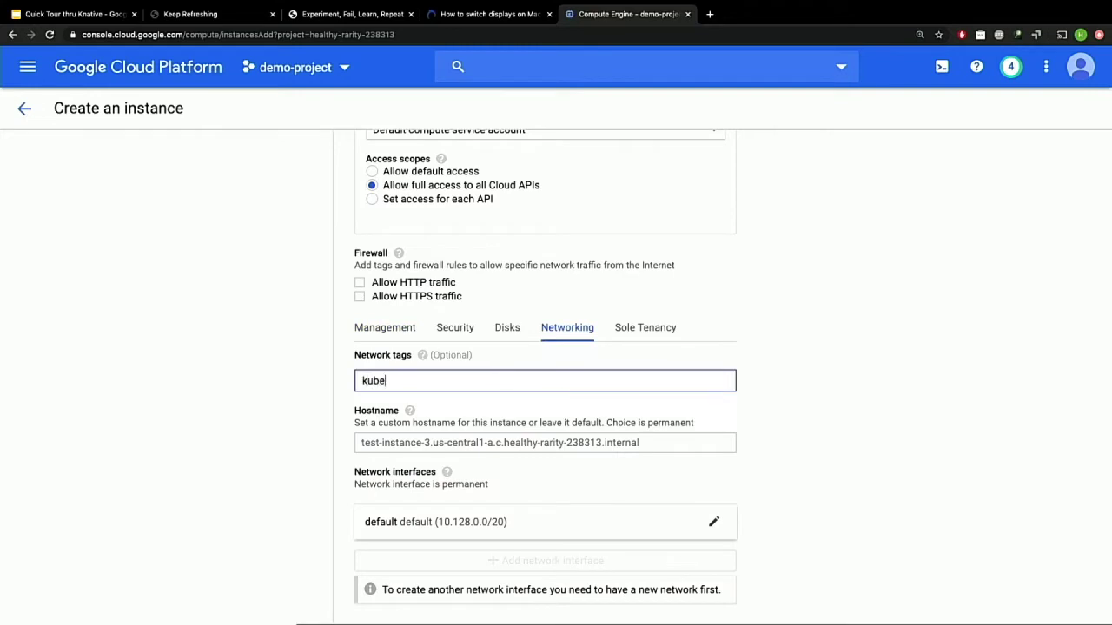
{"action": "type", "text": "-api"}
{"action": "key", "text": "Return"}
{"action": "type", "text": "nodepor"}
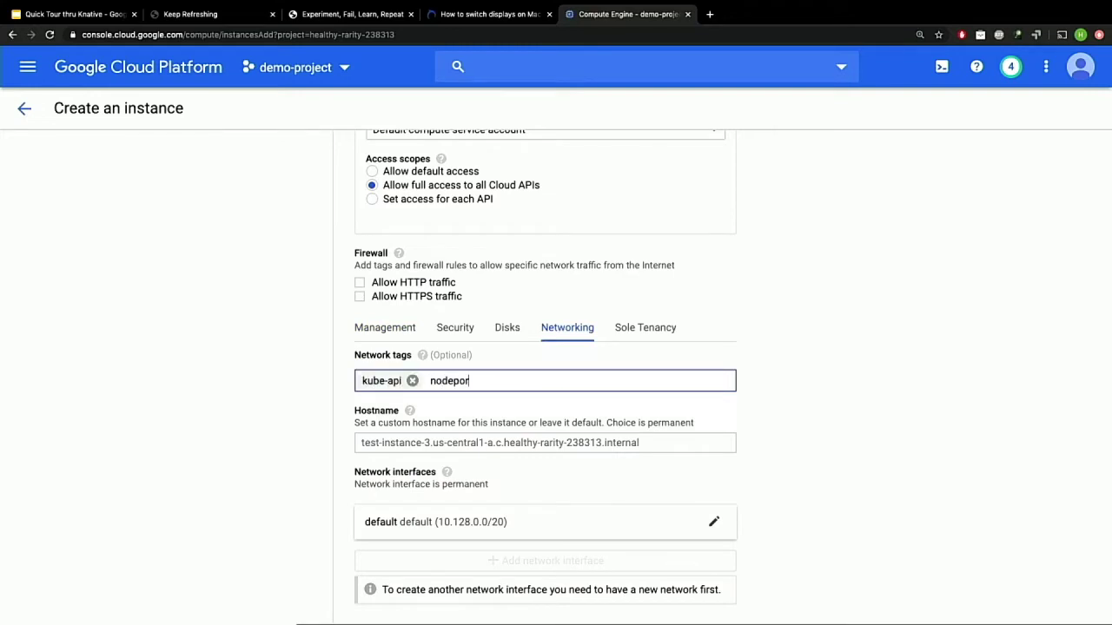
{"action": "type", "text": "ts"}
{"action": "key", "text": "Return"}
Check the network tags and access scope of test-instance-3, and create the instance.
{"action": "scroll", "coordinate": [533, 476], "scroll_direction": "down", "scroll_amount": 4}
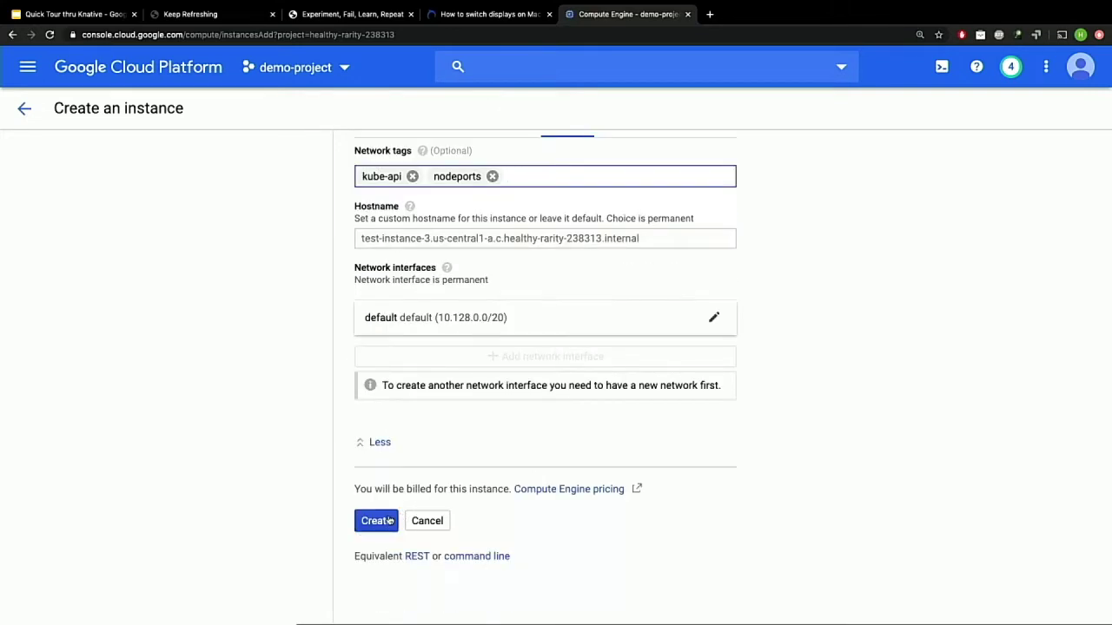
{"action": "scroll", "coordinate": [481, 403], "scroll_direction": "up", "scroll_amount": 5}
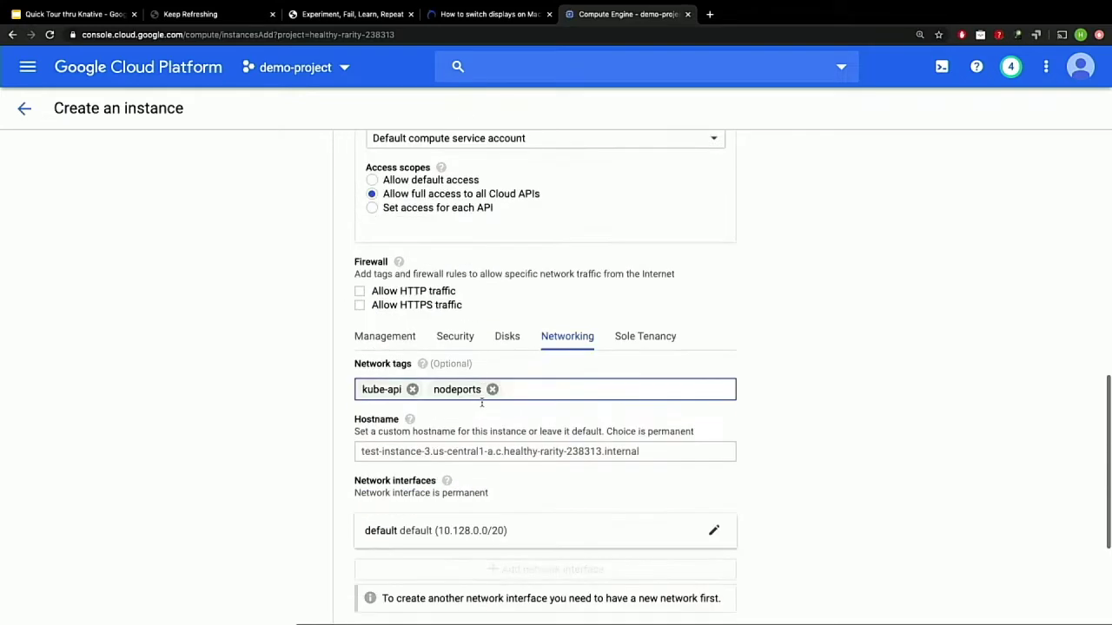
{"action": "scroll", "coordinate": [481, 402], "scroll_direction": "down", "scroll_amount": 3}
{"action": "left_click", "coordinate": [378, 596]}
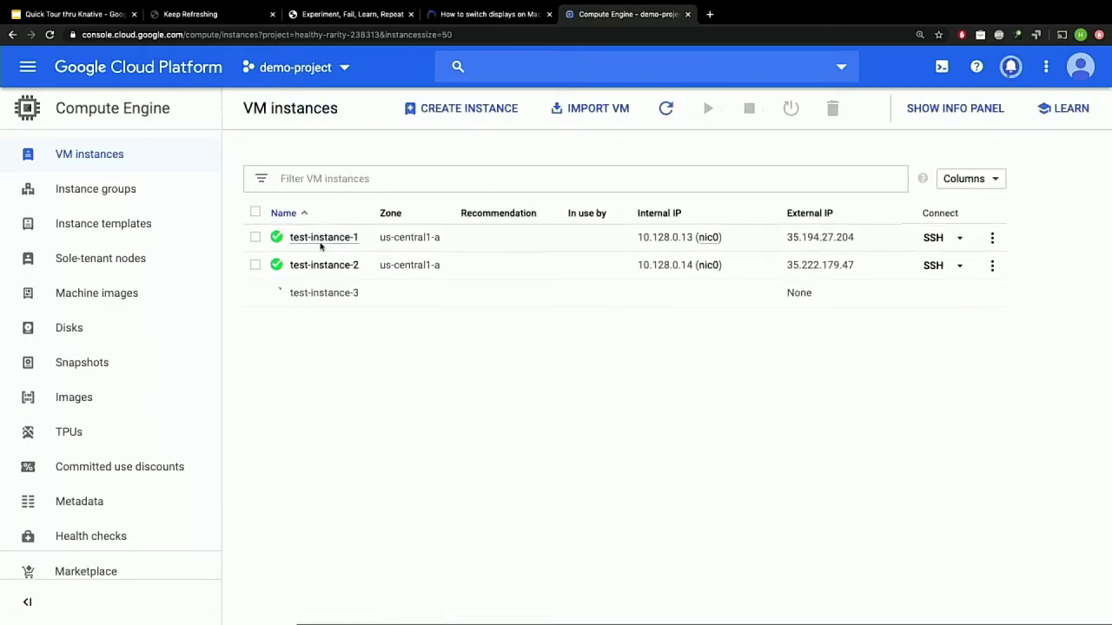
Open the details of test-instance-1 and review its configuration down to the Cloud API access scopes.
{"action": "left_click", "coordinate": [320, 239]}
{"action": "scroll", "coordinate": [389, 300], "scroll_direction": "down", "scroll_amount": 10}
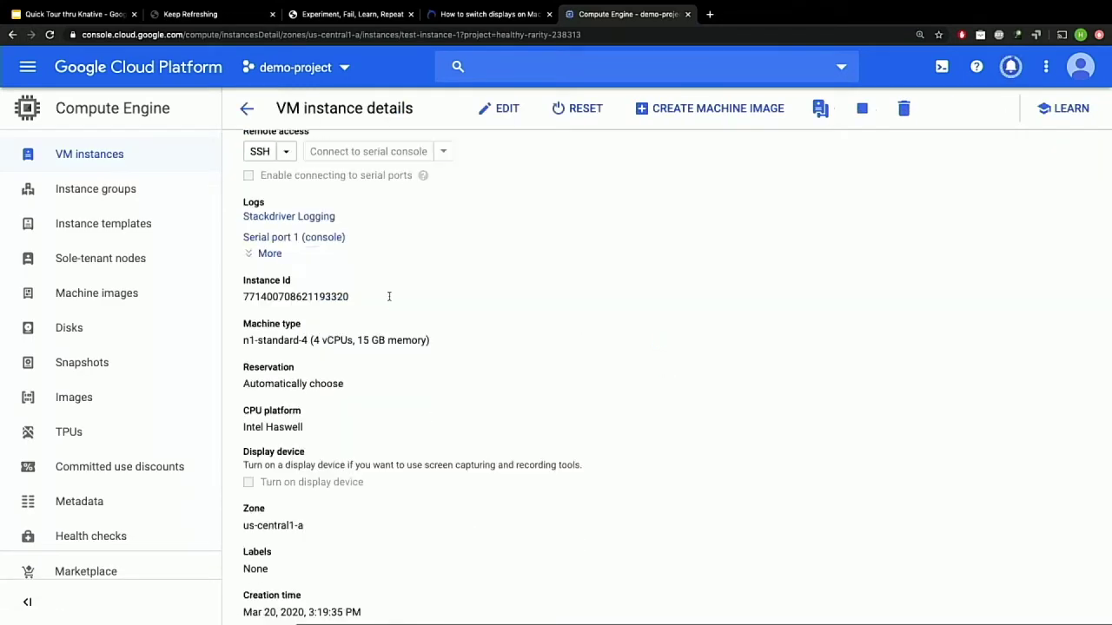
{"action": "scroll", "coordinate": [389, 299], "scroll_direction": "down", "scroll_amount": 4}
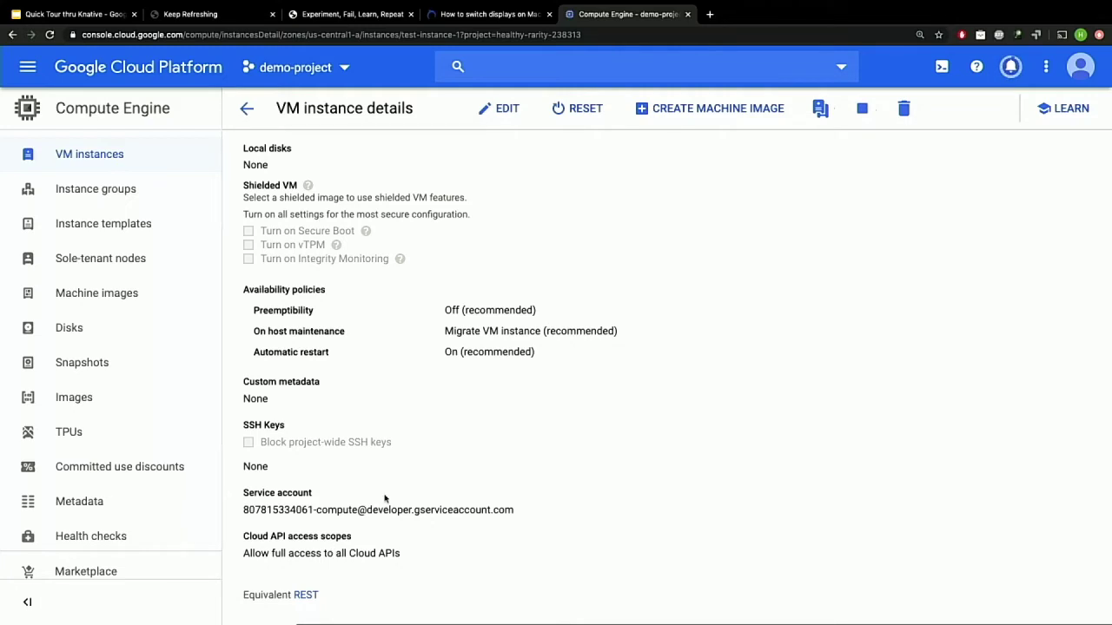
Review the Cloud API access scopes in the details of test-instance-1, test-instance-2 and test-instance-3.
{"action": "scroll", "coordinate": [376, 324], "scroll_direction": "up", "scroll_amount": 7}
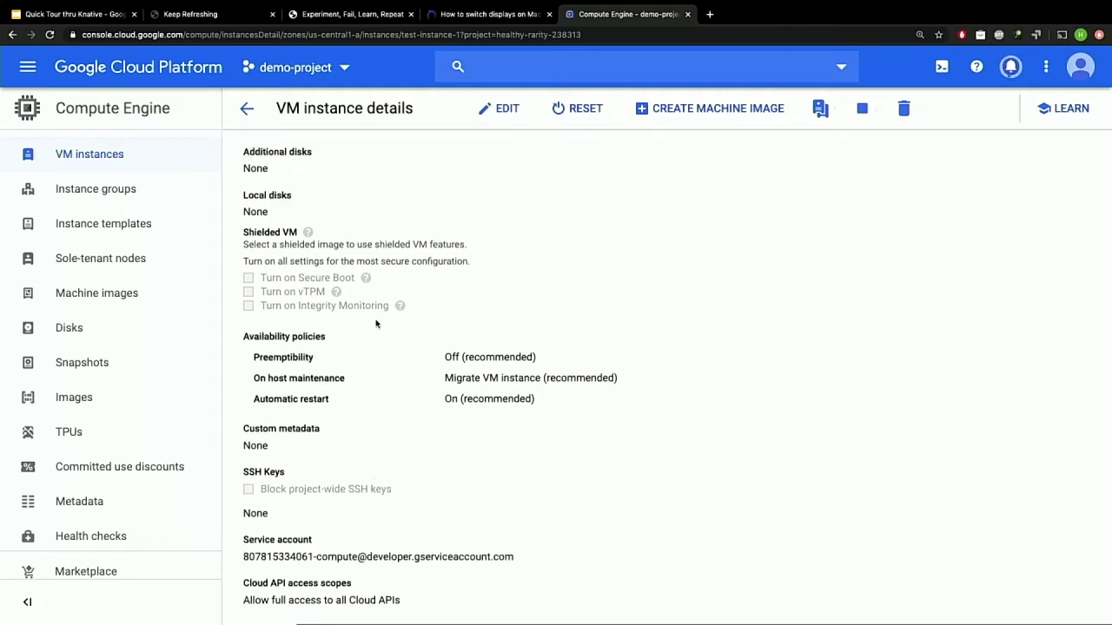
{"action": "scroll", "coordinate": [376, 323], "scroll_direction": "down", "scroll_amount": 7}
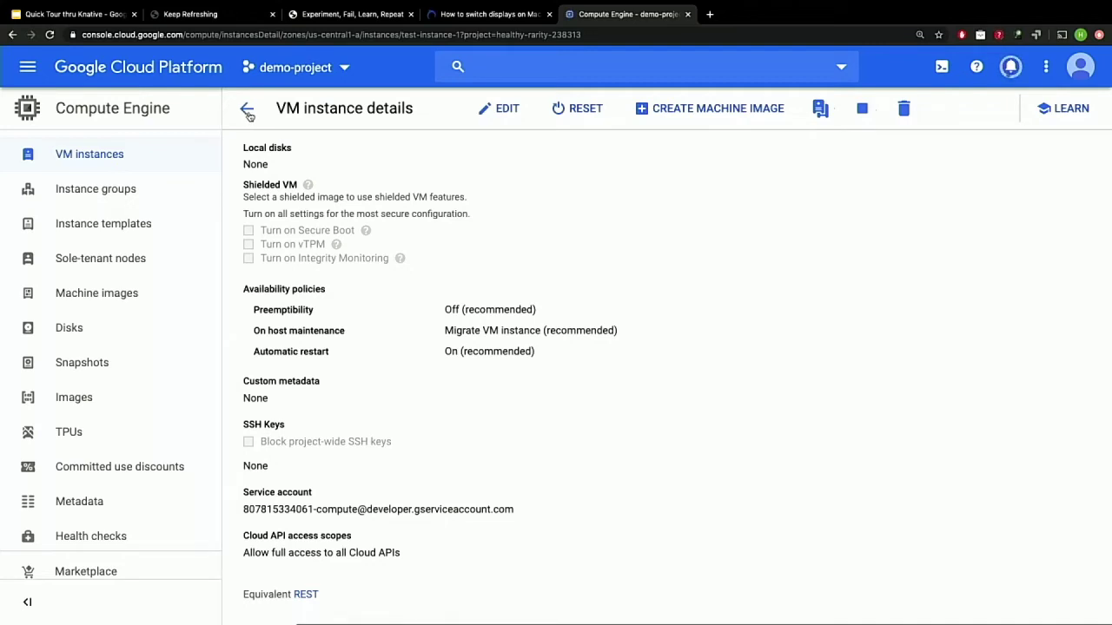
{"action": "left_click", "coordinate": [247, 112]}
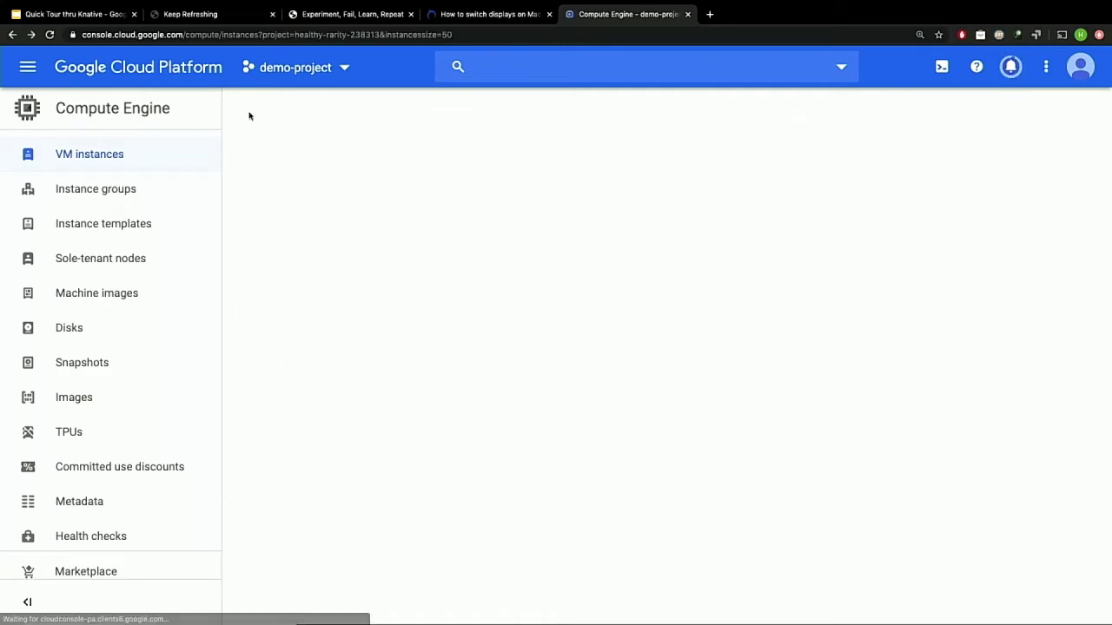
{"action": "left_click", "coordinate": [332, 266]}
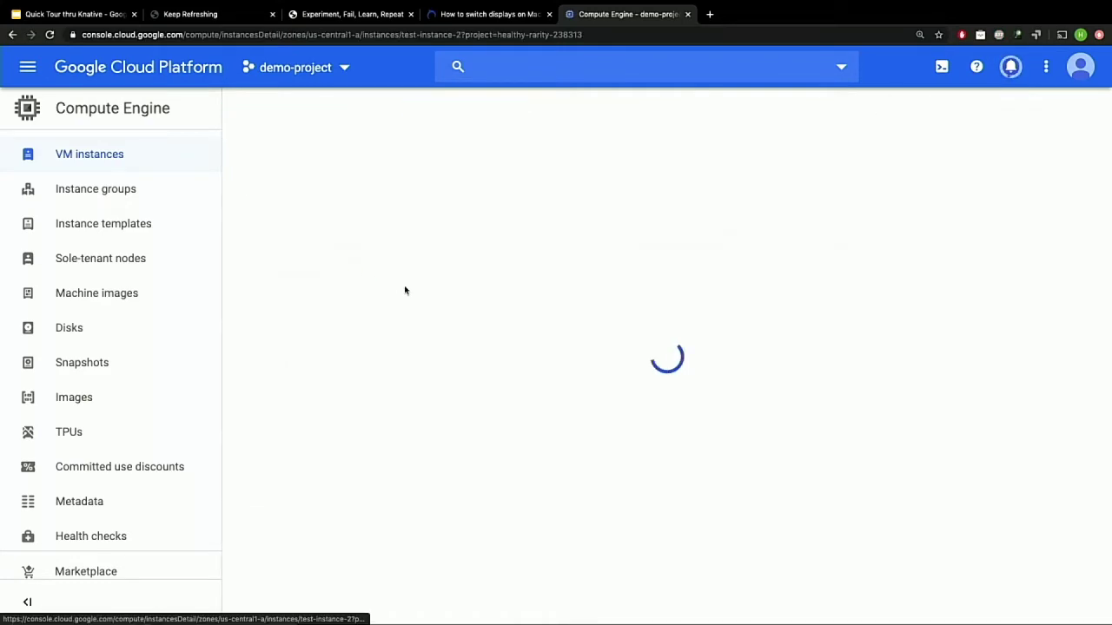
{"action": "scroll", "coordinate": [403, 379], "scroll_direction": "down", "scroll_amount": 10}
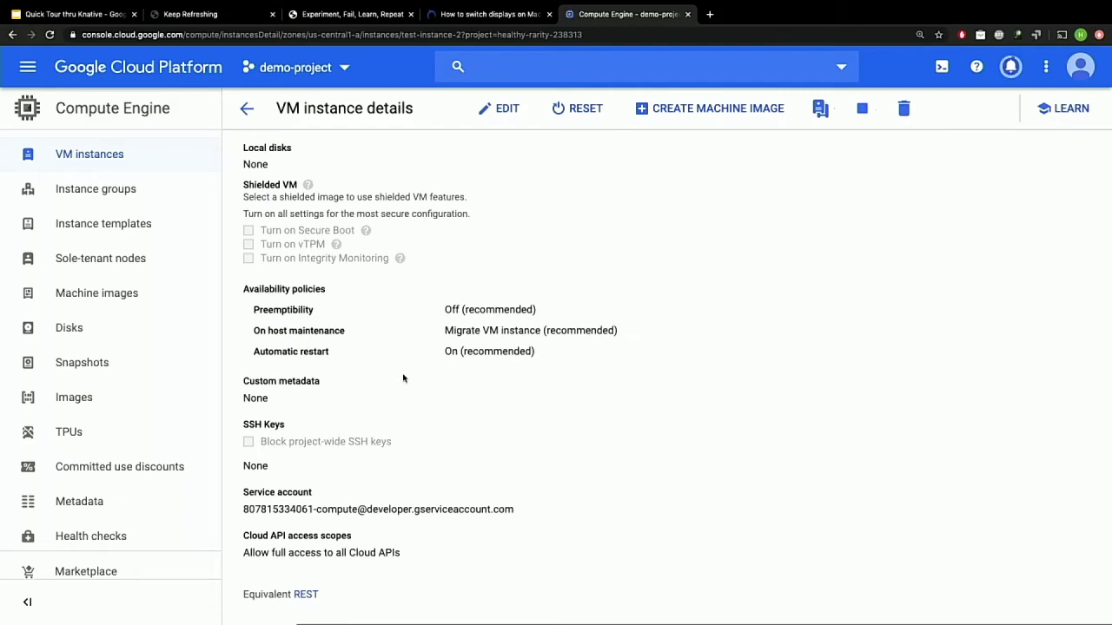
{"action": "scroll", "coordinate": [323, 211], "scroll_direction": "up", "scroll_amount": 6}
{"action": "left_click", "coordinate": [247, 115]}
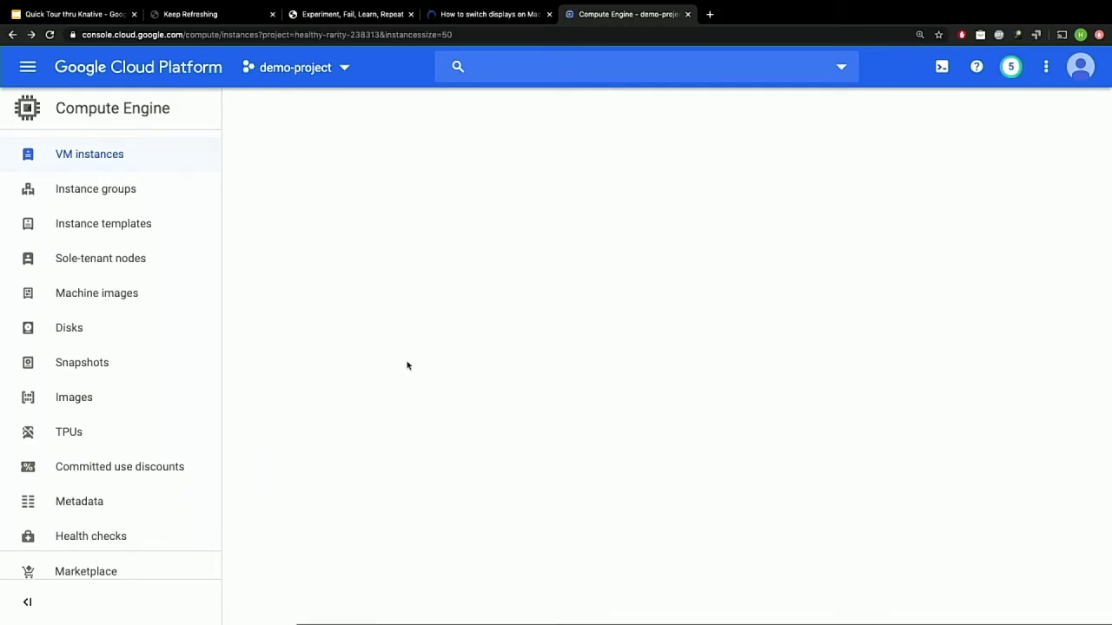
{"action": "left_click", "coordinate": [326, 295]}
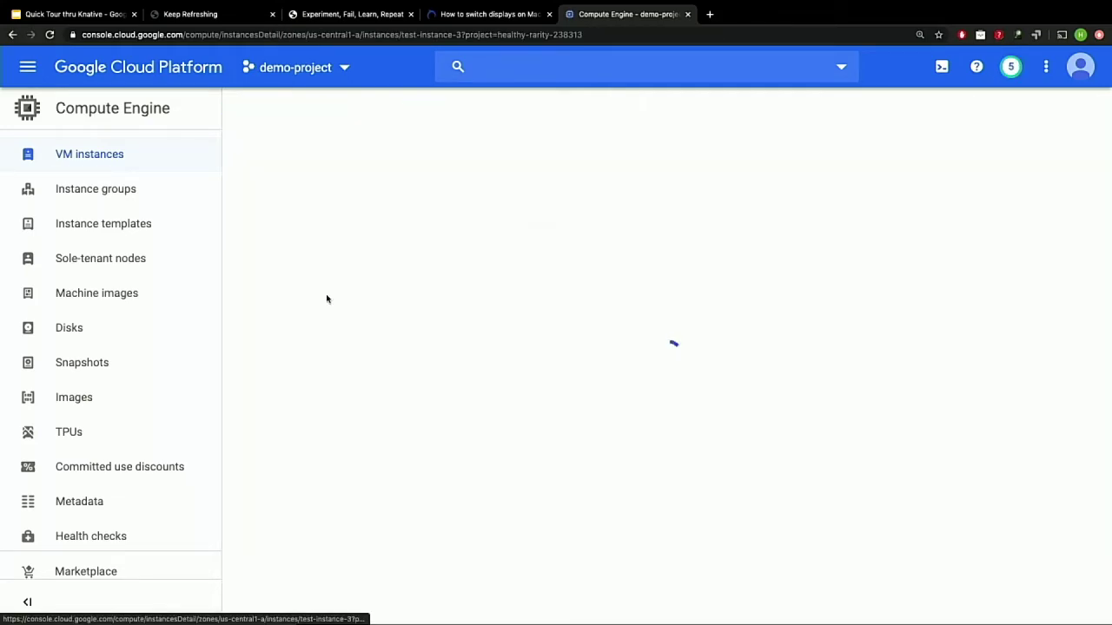
{"action": "scroll", "coordinate": [489, 336], "scroll_direction": "down", "scroll_amount": 10}
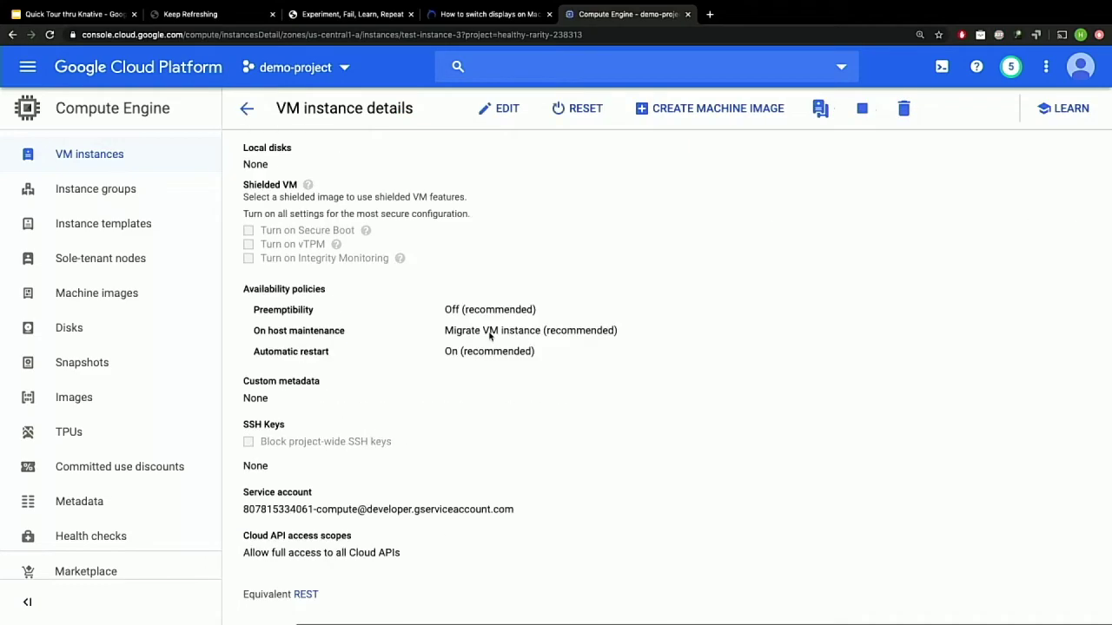
{"action": "scroll", "coordinate": [489, 336], "scroll_direction": "up", "scroll_amount": 10}
{"action": "key", "text": "alt+Left"}
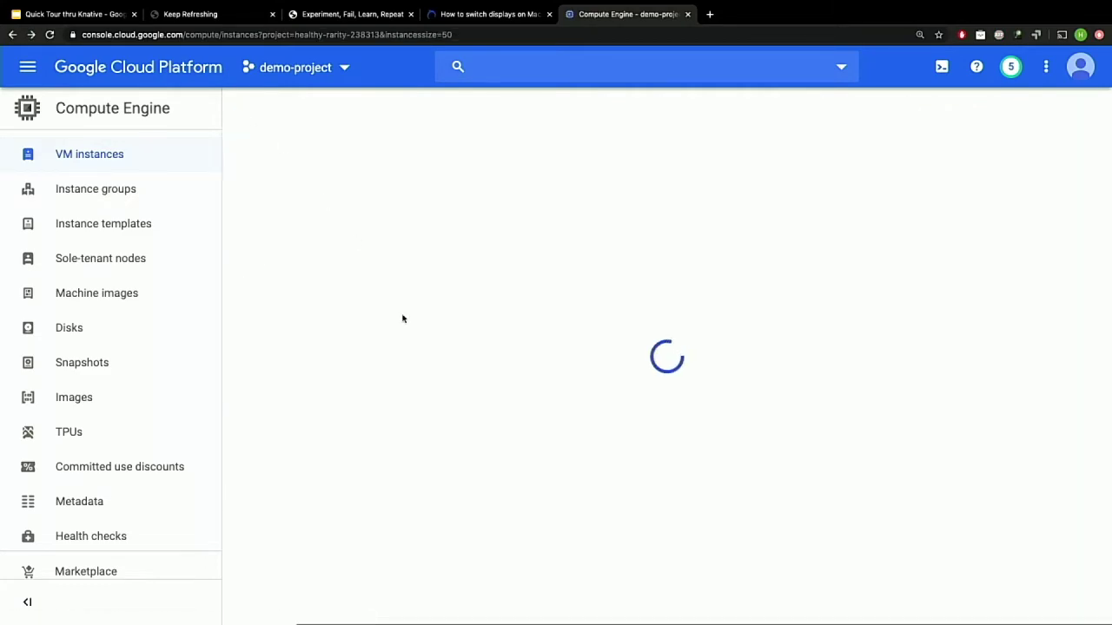
Copy the first sudo apt-get update command from the Install Docker block of the Knative blog post.
{"action": "left_click", "coordinate": [331, 15]}
{"action": "scroll", "coordinate": [344, 301], "scroll_direction": "down", "scroll_amount": 5}
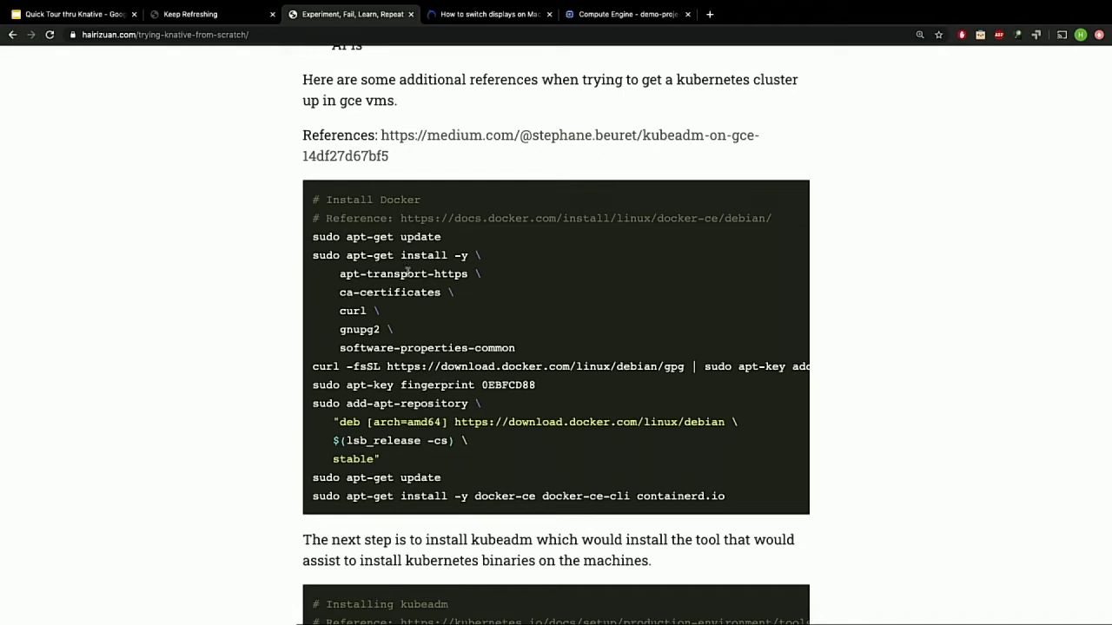
{"action": "left_click_drag", "start_coordinate": [312, 236], "coordinate": [443, 238]}
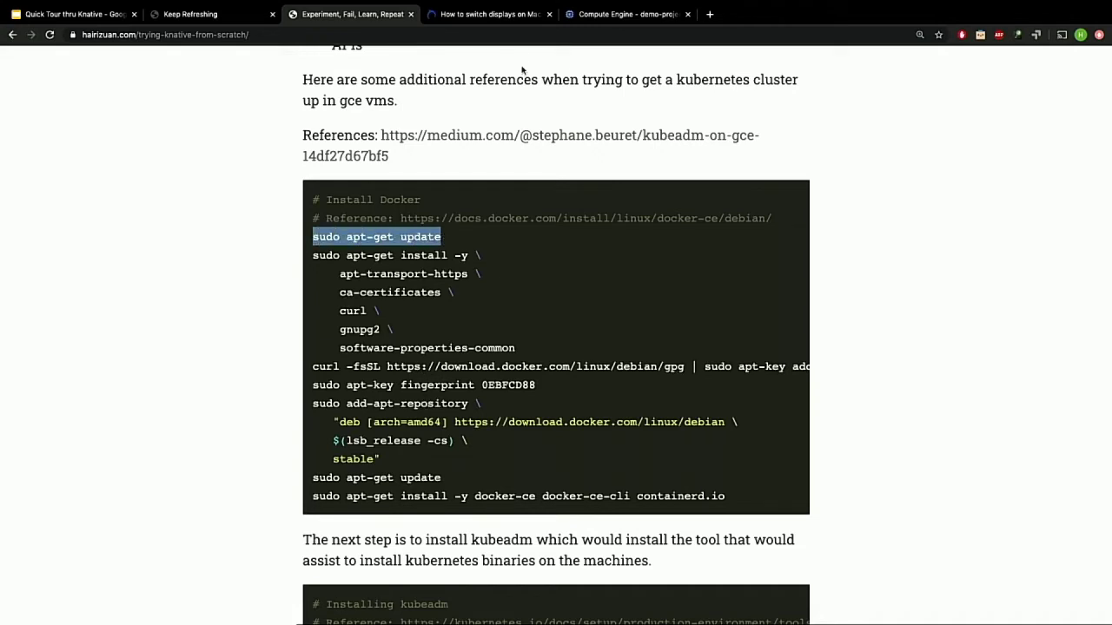
Open SSH sessions to test-instance-1, test-instance-2 and test-instance-3 from the VM instances list.
{"action": "left_click", "coordinate": [606, 10]}
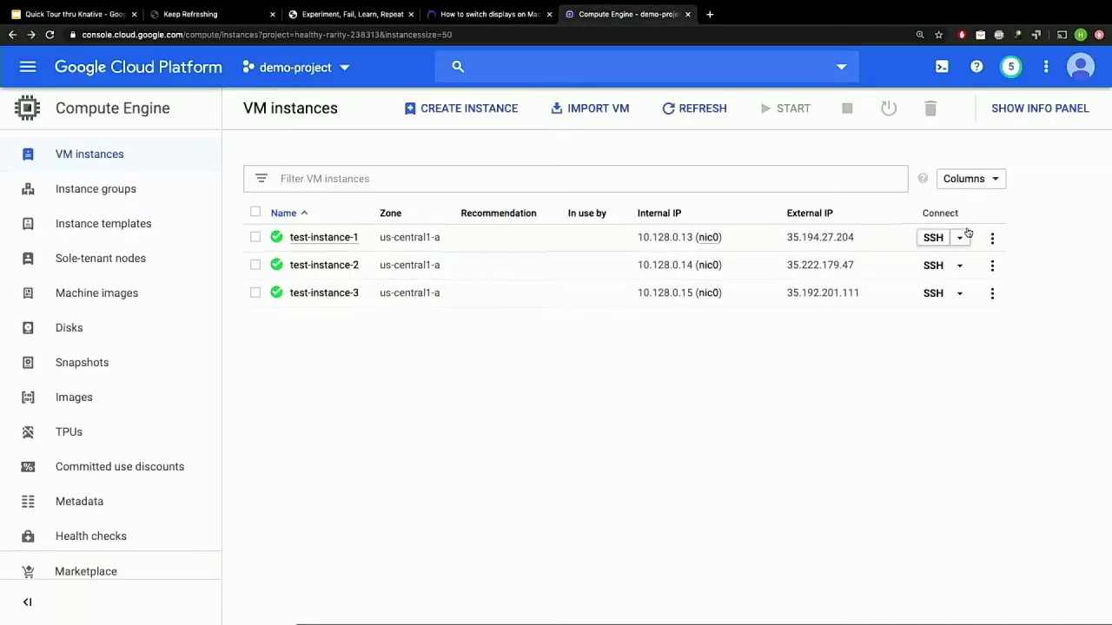
{"action": "left_click", "coordinate": [930, 238]}
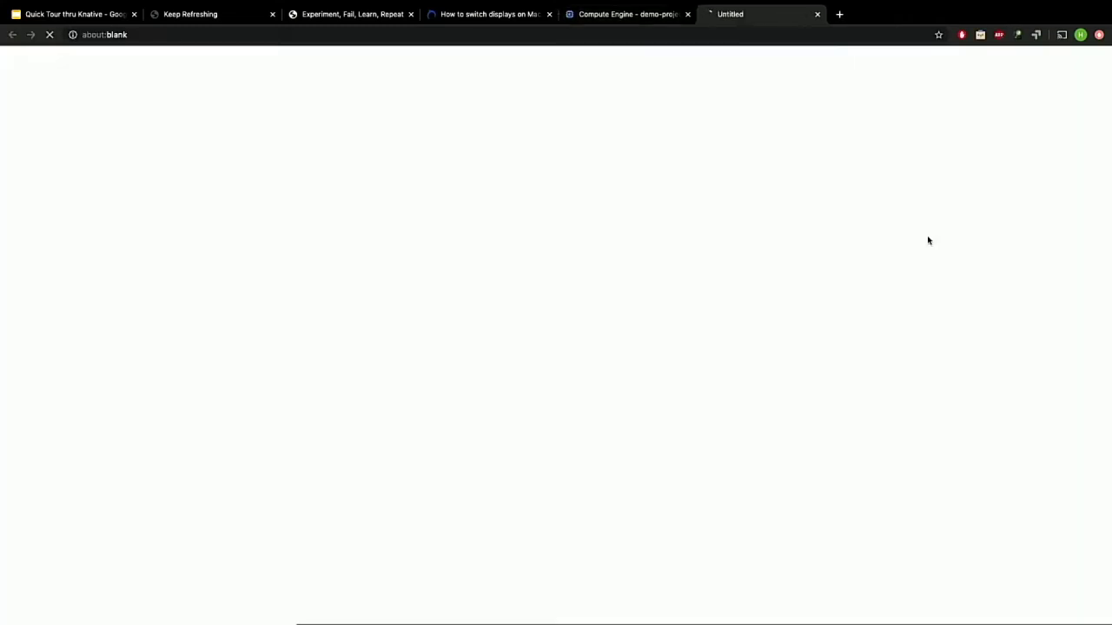
{"action": "left_click", "coordinate": [640, 12]}
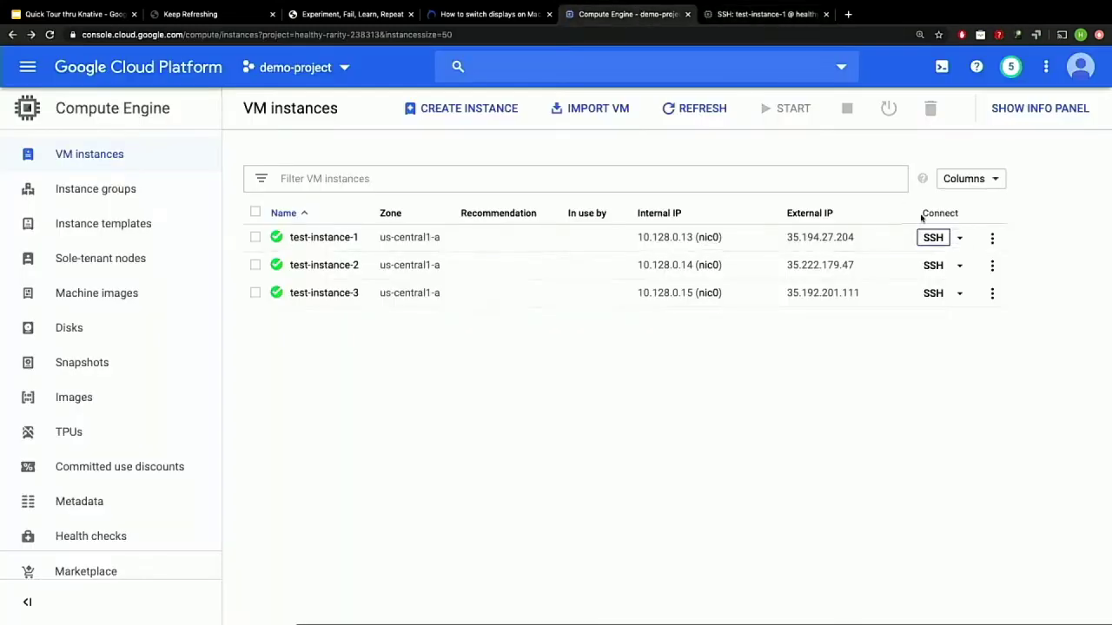
{"action": "left_click", "coordinate": [932, 265]}
{"action": "left_click", "coordinate": [625, 14]}
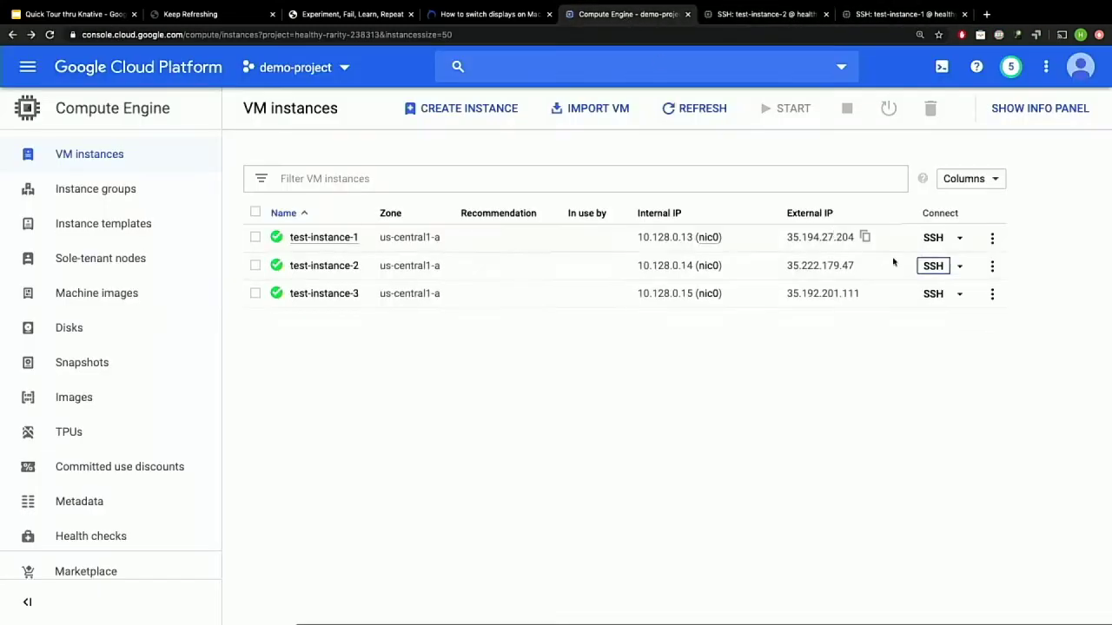
{"action": "left_click", "coordinate": [932, 292]}
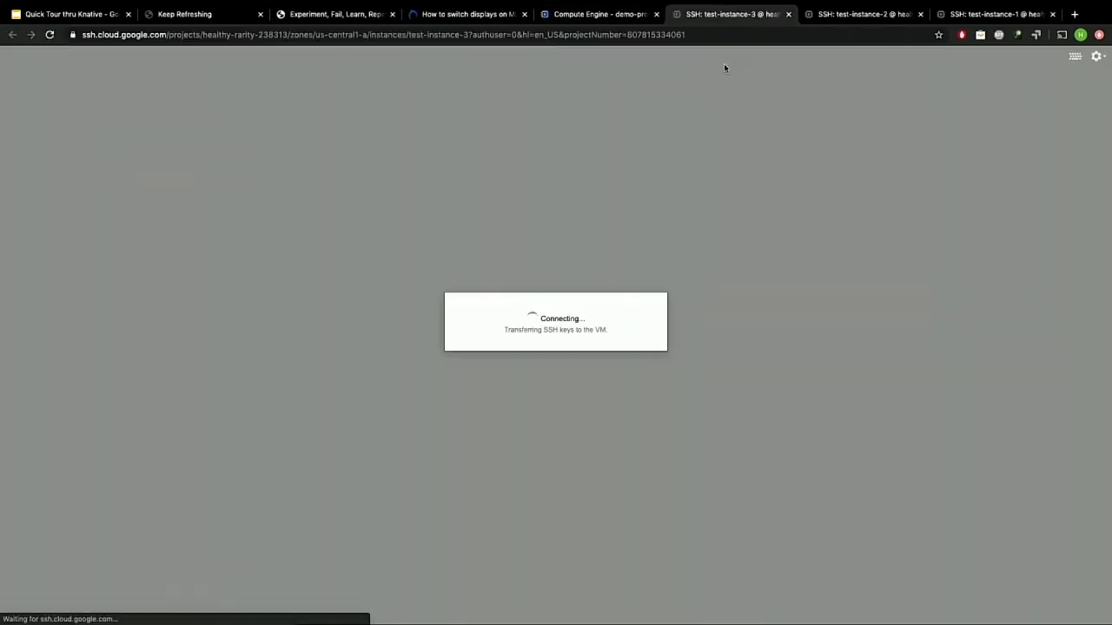
Reorder the SSH browser tabs so they run test-instance-1, test-instance-2, test-instance-3.
{"action": "left_click_drag", "start_coordinate": [950, 14], "coordinate": [747, 20]}
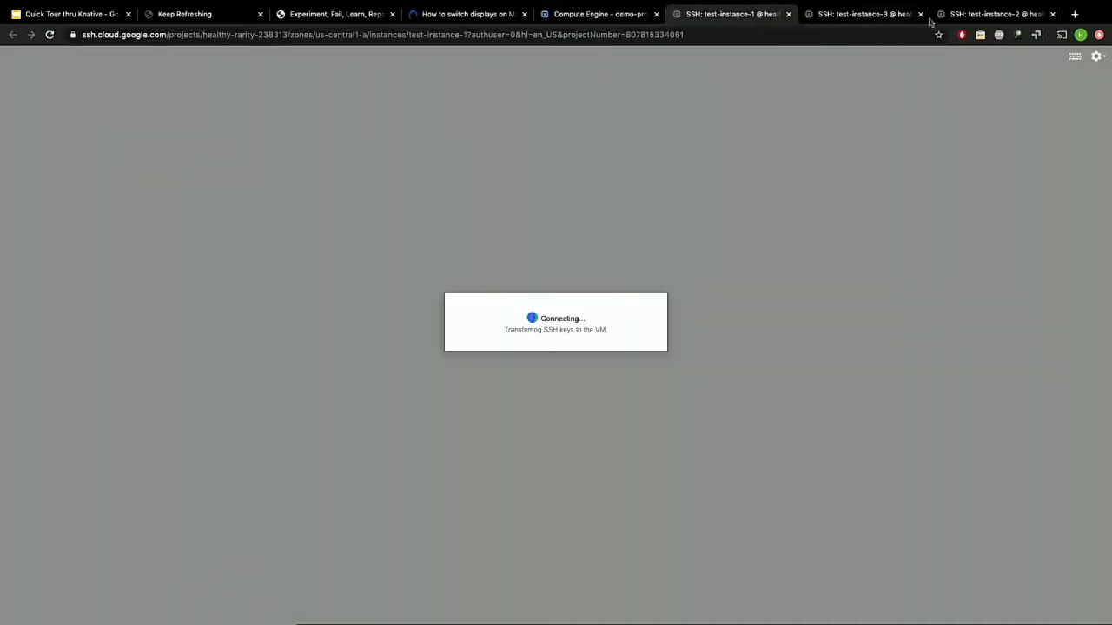
{"action": "left_click_drag", "start_coordinate": [947, 17], "coordinate": [815, 26]}
{"action": "left_click", "coordinate": [712, 20]}
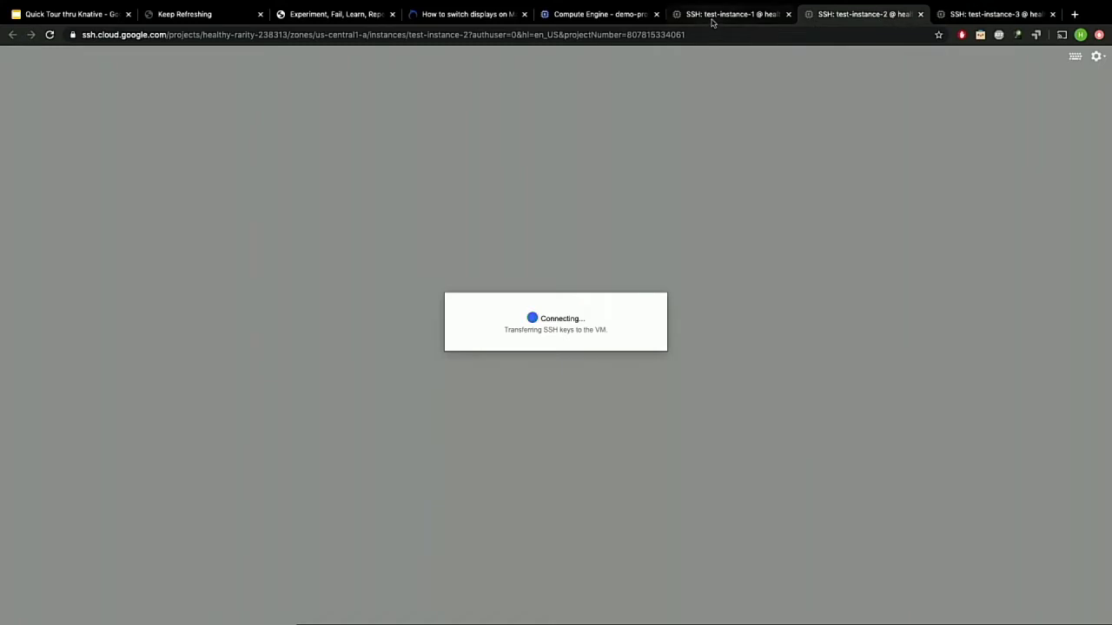
Enlarge the terminal text in the SSH session of test-instance-1.
{"action": "left_click", "coordinate": [584, 17]}
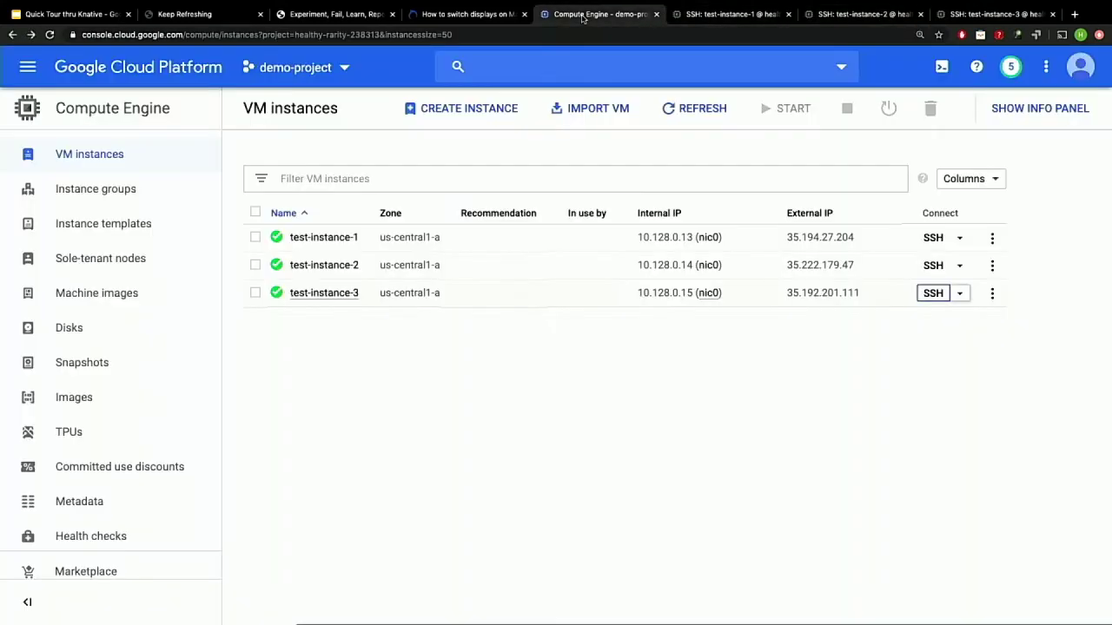
{"action": "left_click", "coordinate": [716, 14]}
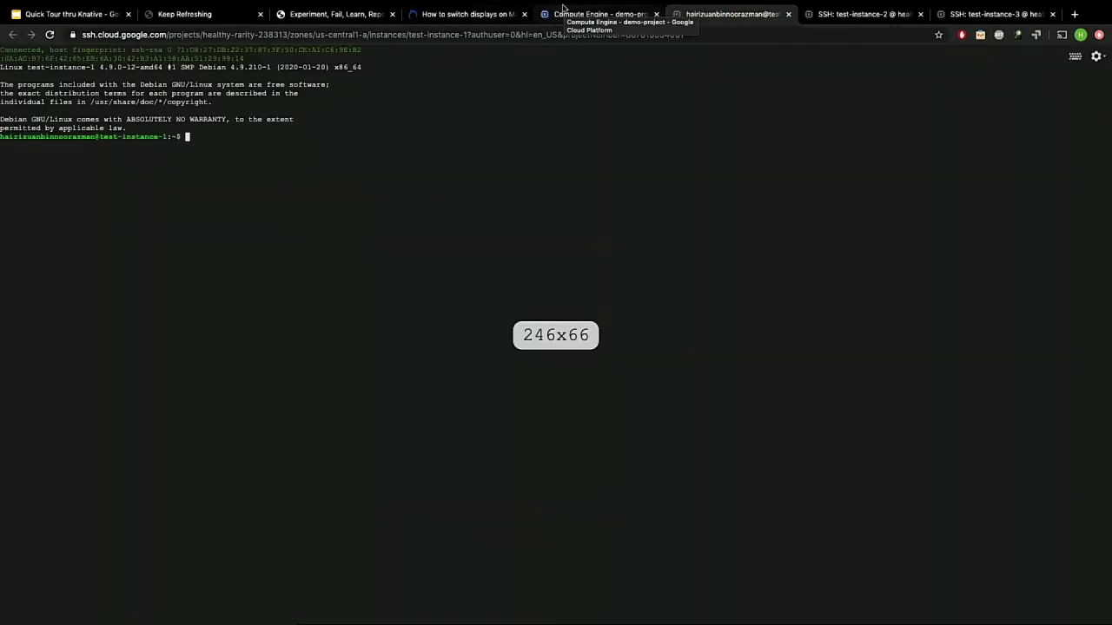
{"action": "key", "text": "ctrl+plus"}
{"action": "key", "text": "ctrl+plus"}
{"action": "key", "text": "ctrl+plus"}
{"action": "key", "text": "ctrl+plus"}
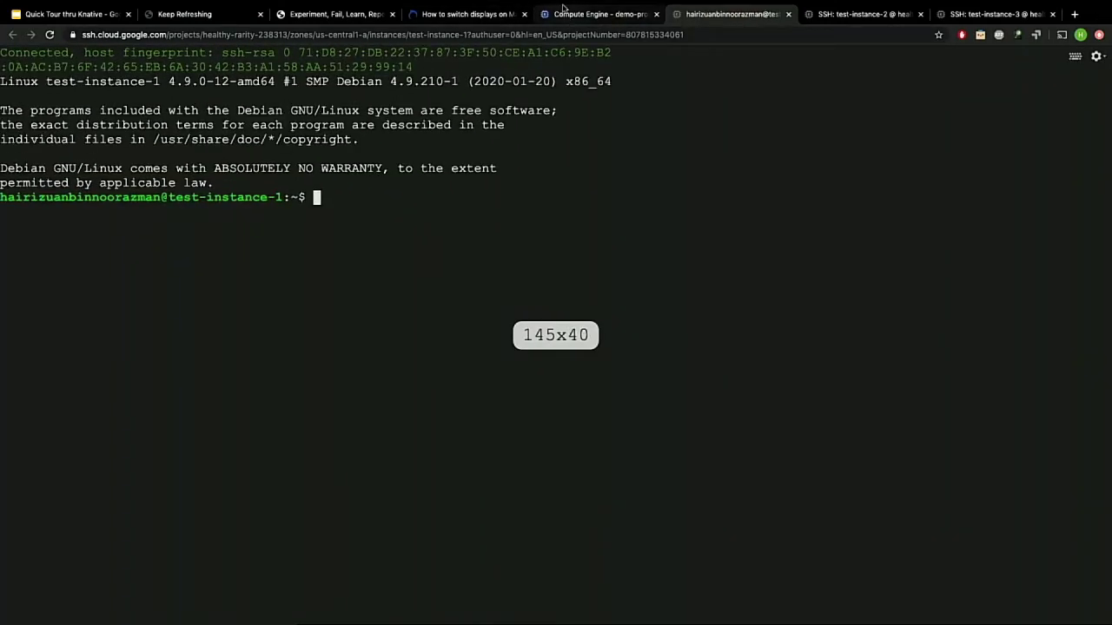
Check whether the SSH sessions to test-instance-2 and test-instance-3 have connected.
{"action": "mouse_move", "coordinate": [813, 18]}
{"action": "left_click", "coordinate": [823, 39]}
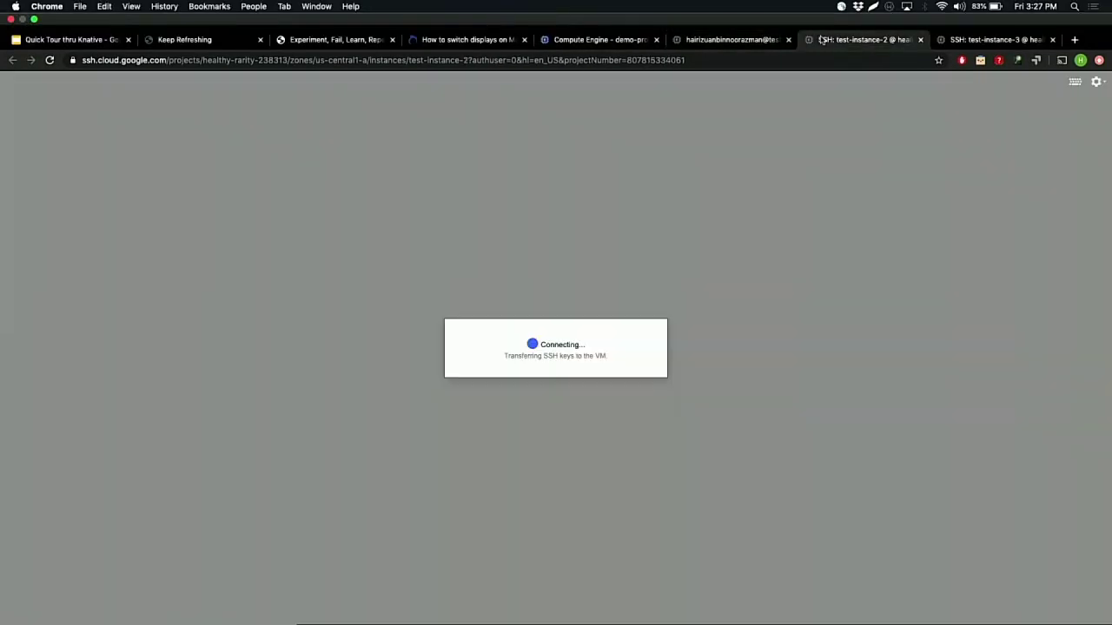
{"action": "left_click", "coordinate": [979, 15]}
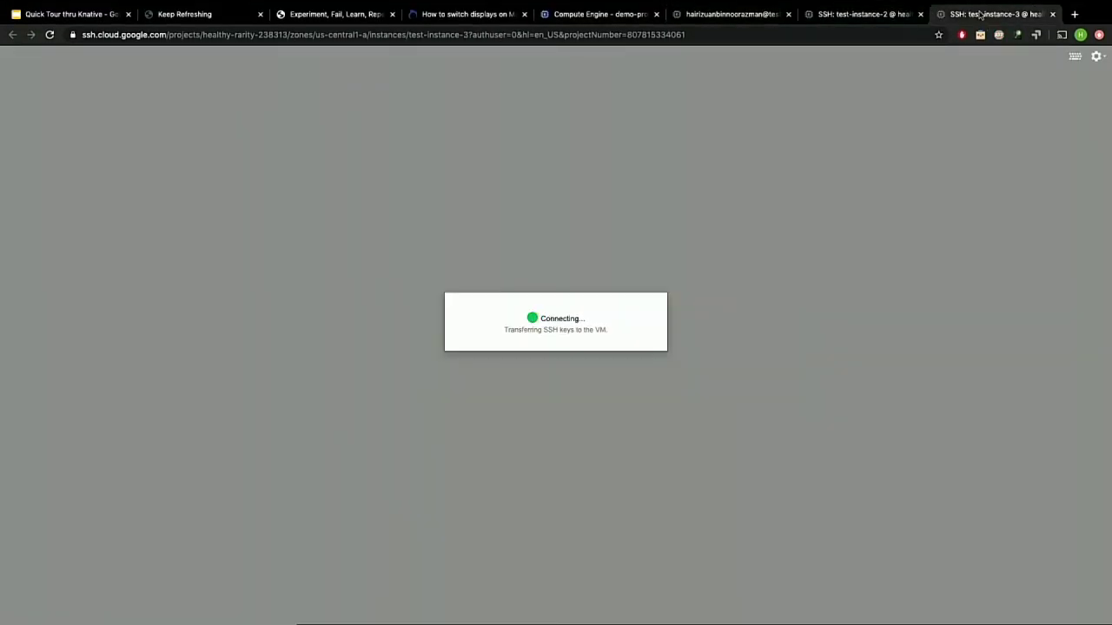
{"action": "left_click", "coordinate": [721, 14]}
{"action": "left_click", "coordinate": [622, 10]}
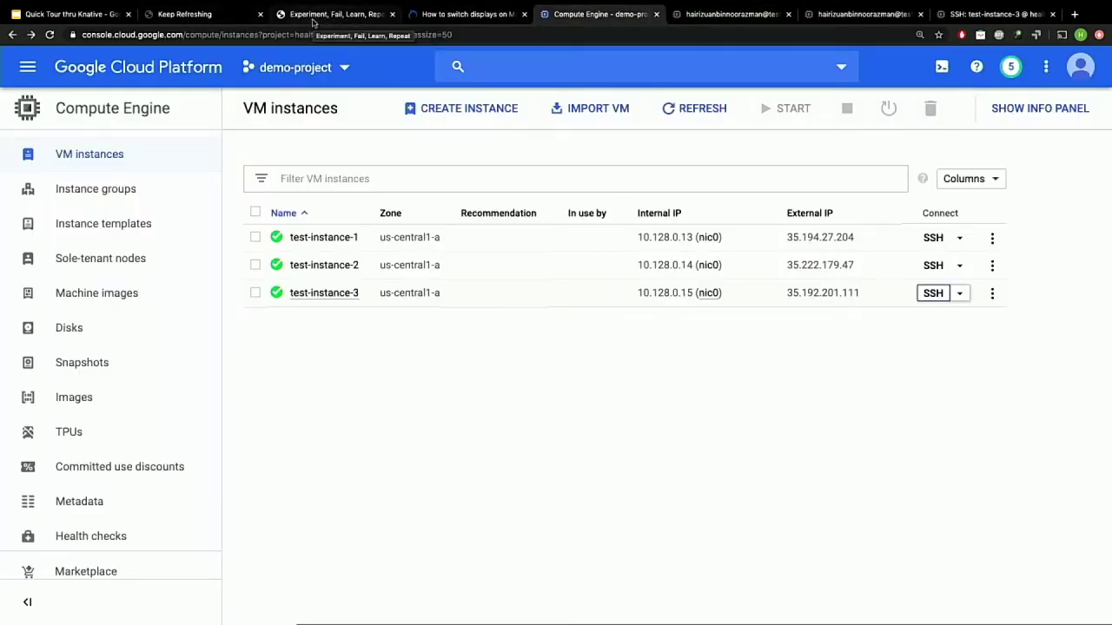
{"action": "left_click", "coordinate": [740, 14]}
Enlarge the terminal text in the SSH sessions of test-instance-2 and test-instance-3.
{"action": "left_click", "coordinate": [817, 22]}
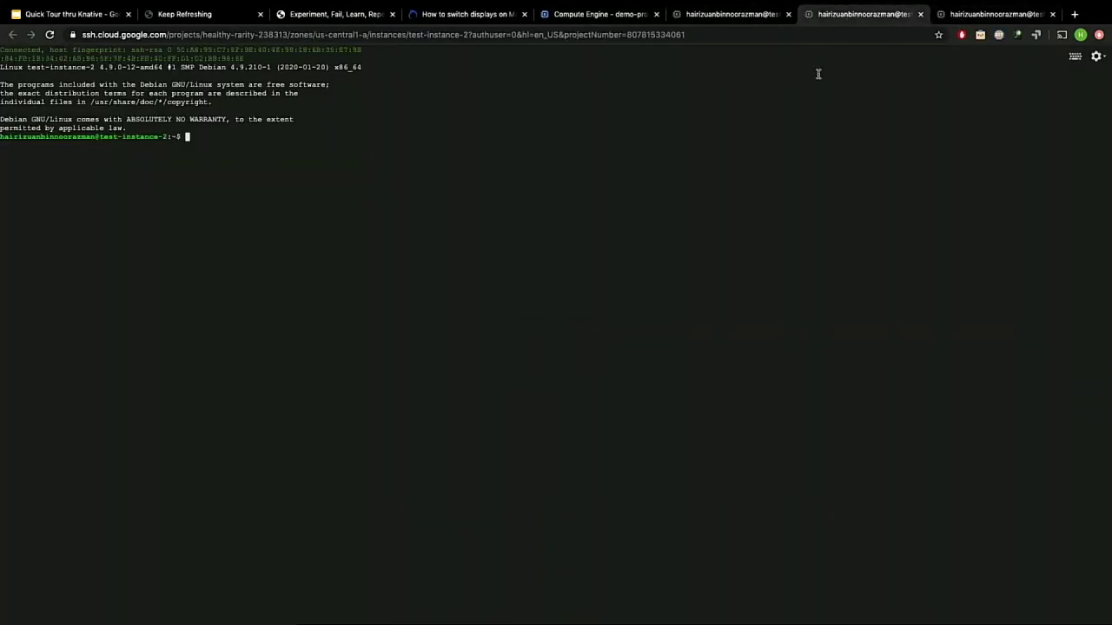
{"action": "key", "text": "ctrl+equal"}
{"action": "key", "text": "ctrl+equal"}
{"action": "key", "text": "ctrl+equal"}
{"action": "key", "text": "ctrl+equal"}
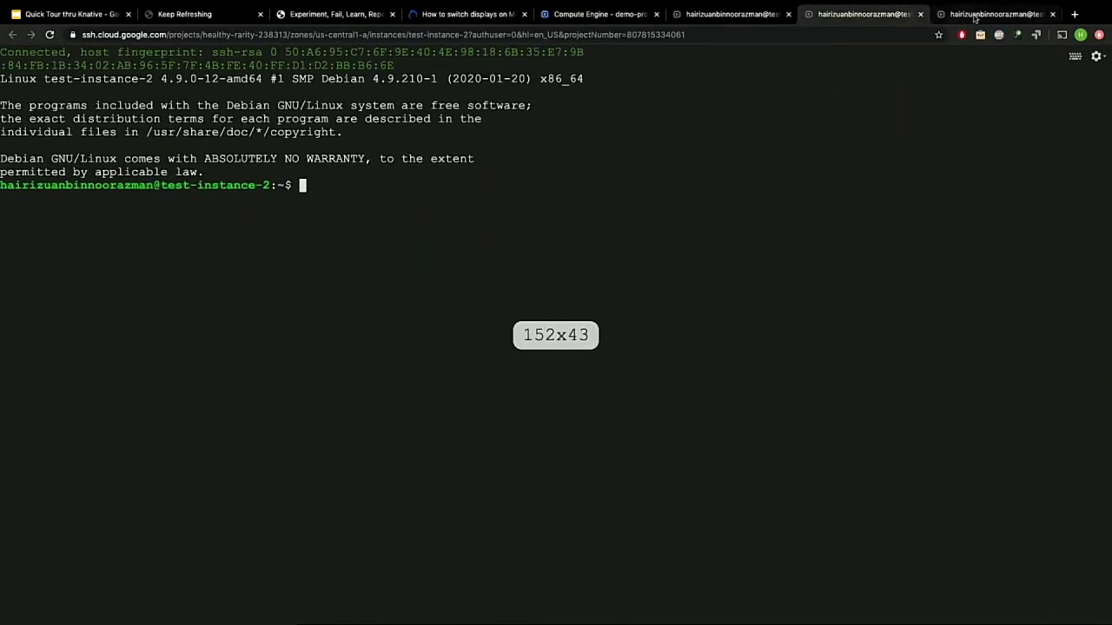
{"action": "left_click", "coordinate": [975, 17]}
{"action": "key", "text": "ctrl+equal"}
{"action": "key", "text": "ctrl+equal"}
{"action": "key", "text": "ctrl+equal"}
{"action": "key", "text": "ctrl+equal"}
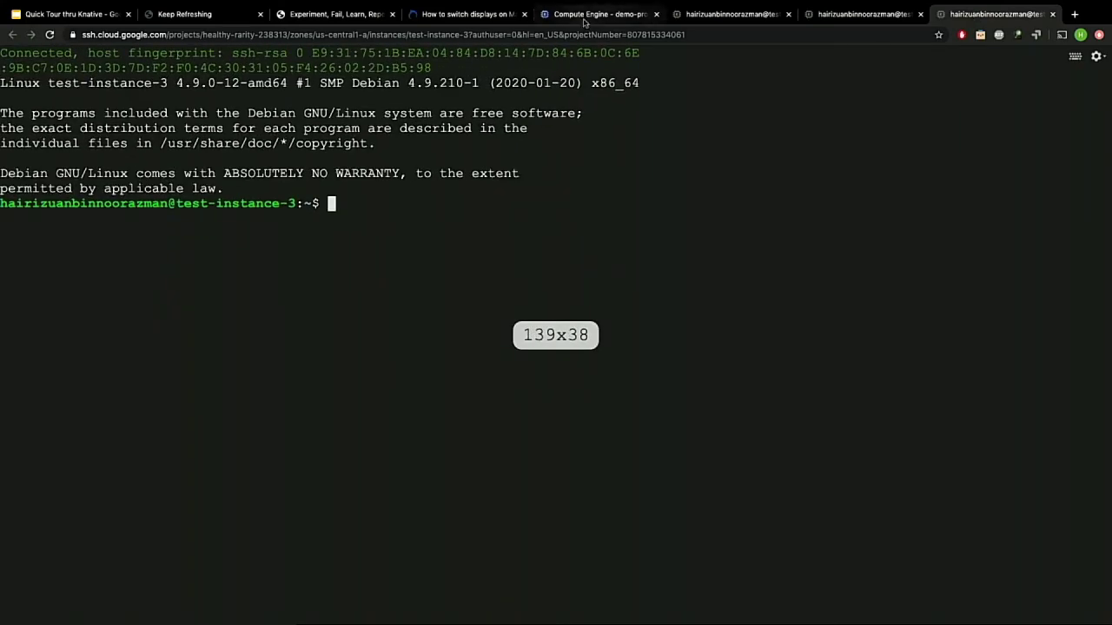
Run sudo apt-get update in the SSH session of test-instance-1.
{"action": "left_click", "coordinate": [616, 10]}
{"action": "left_click", "coordinate": [317, 16]}
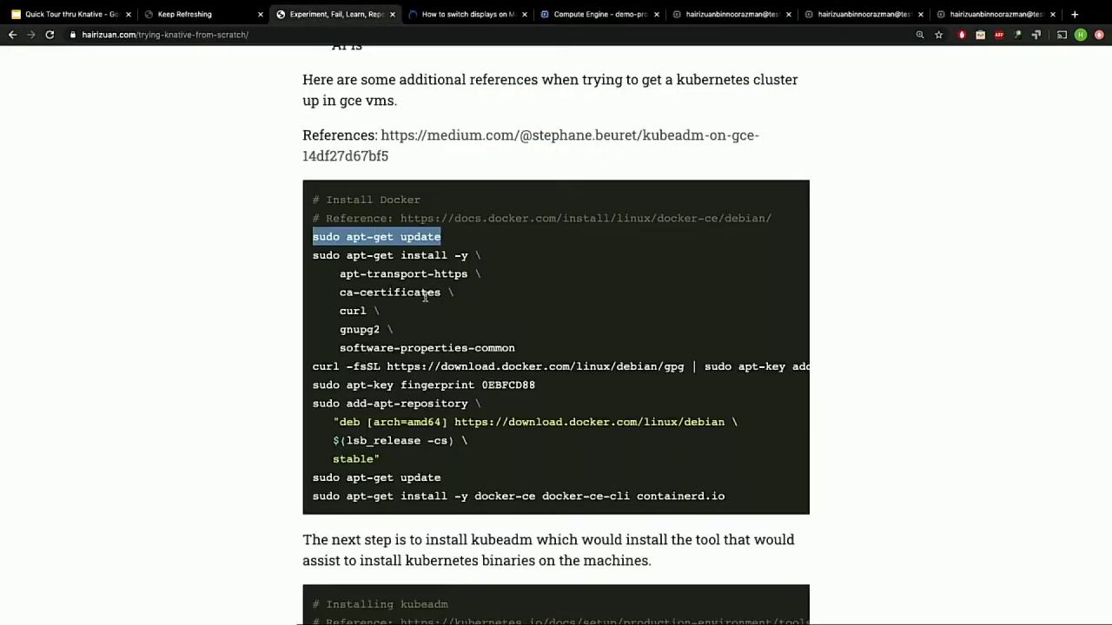
{"action": "left_click", "coordinate": [716, 14]}
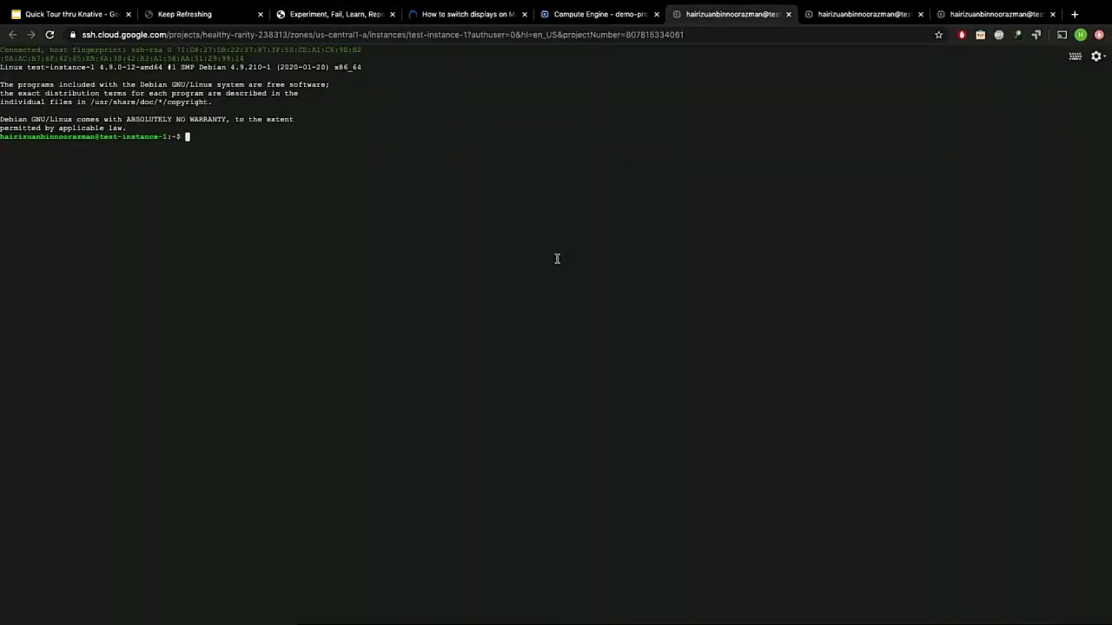
{"action": "type", "text": "sudo apt-get update"}
{"action": "key", "text": "Return"}
Run sudo apt-get update in the SSH sessions of both test-instance-2 and test-instance-3.
{"action": "left_click", "coordinate": [855, 14]}
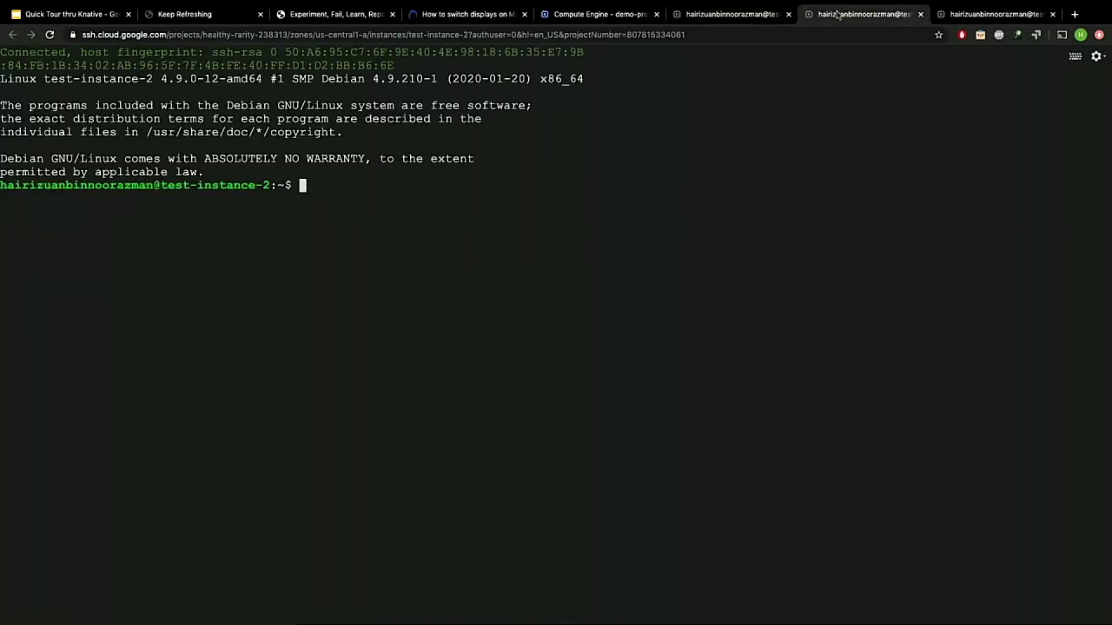
{"action": "type", "text": "sudo apt-get update"}
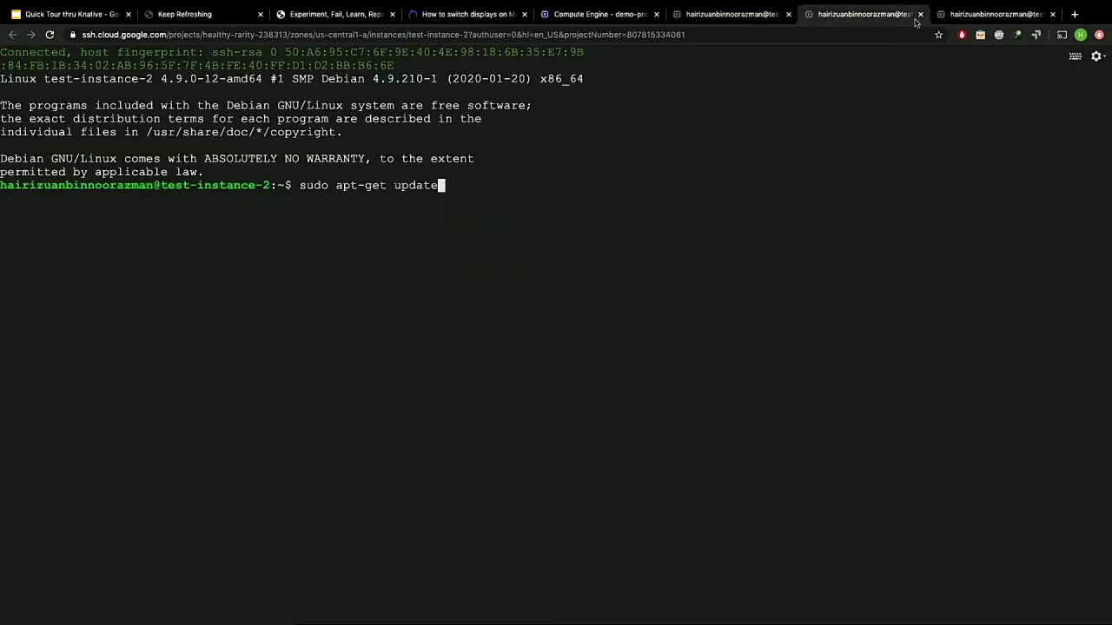
{"action": "key", "text": "Return"}
{"action": "left_click", "coordinate": [988, 15]}
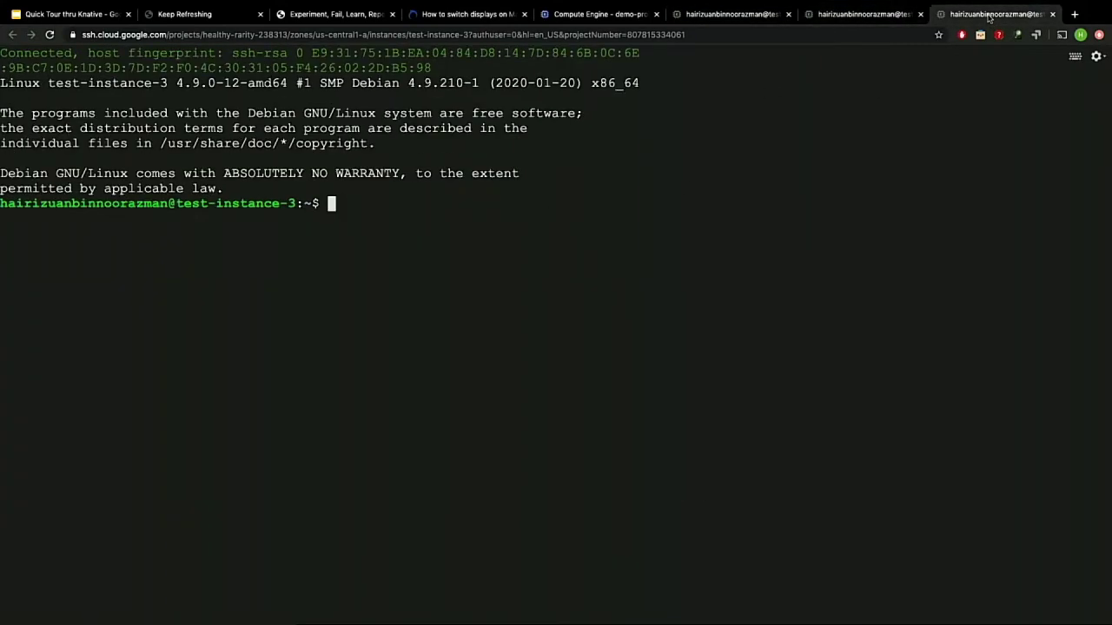
{"action": "type", "text": "sudo apt-get update"}
{"action": "key", "text": "Return"}
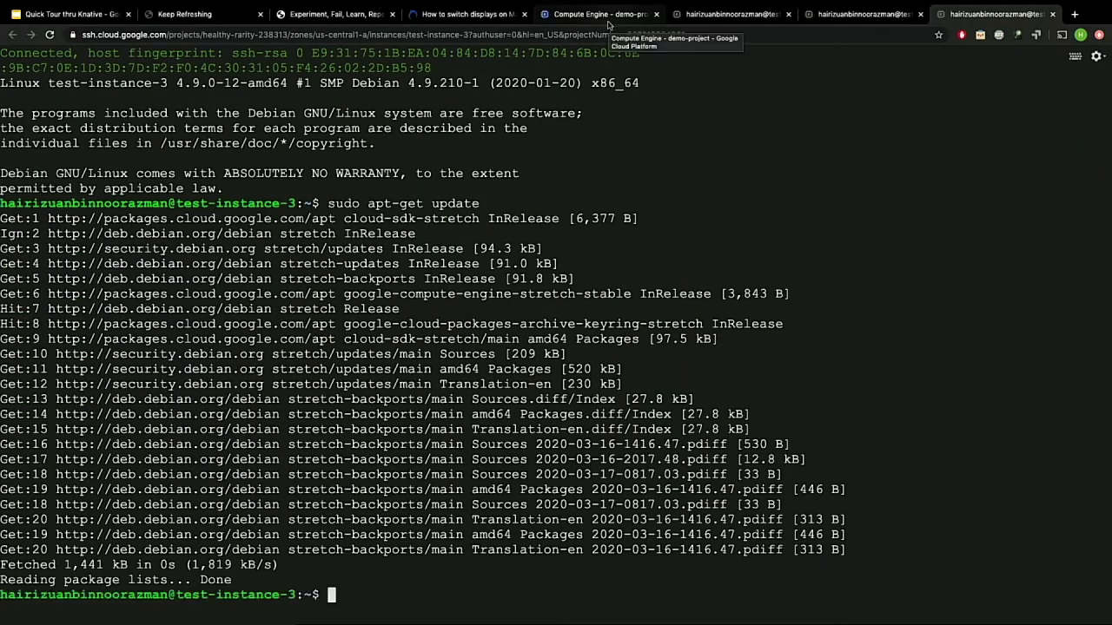
Copy the blog post's sudo apt-get install -y command covering apt-transport-https through software-properties-common.
{"action": "left_click", "coordinate": [339, 13]}
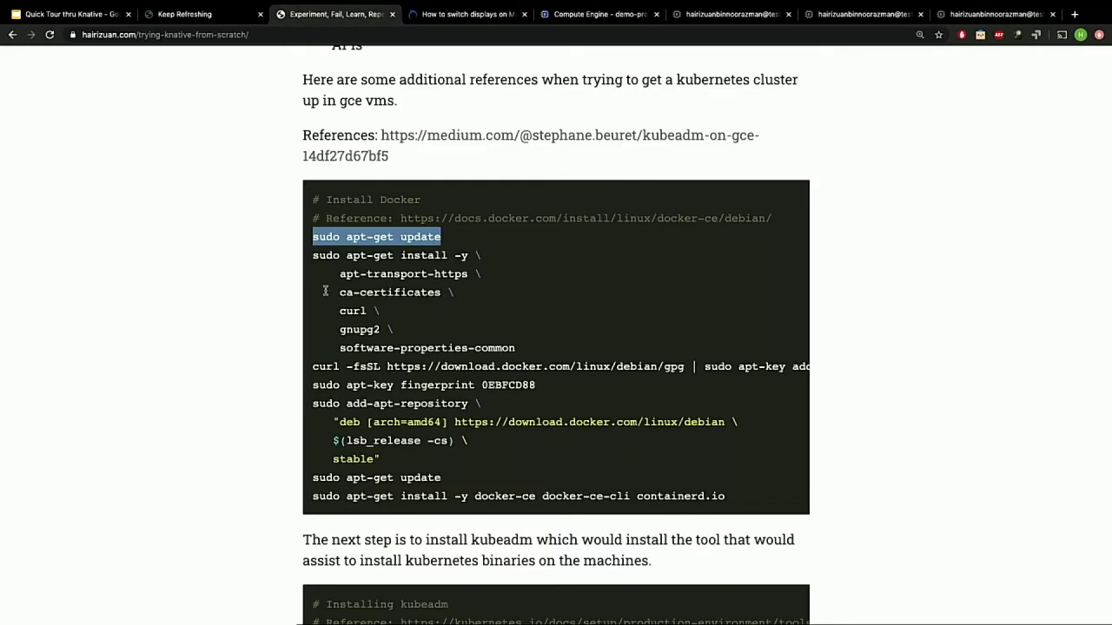
{"action": "left_click_drag", "start_coordinate": [311, 257], "coordinate": [523, 344]}
{"action": "key", "text": "ctrl+c"}
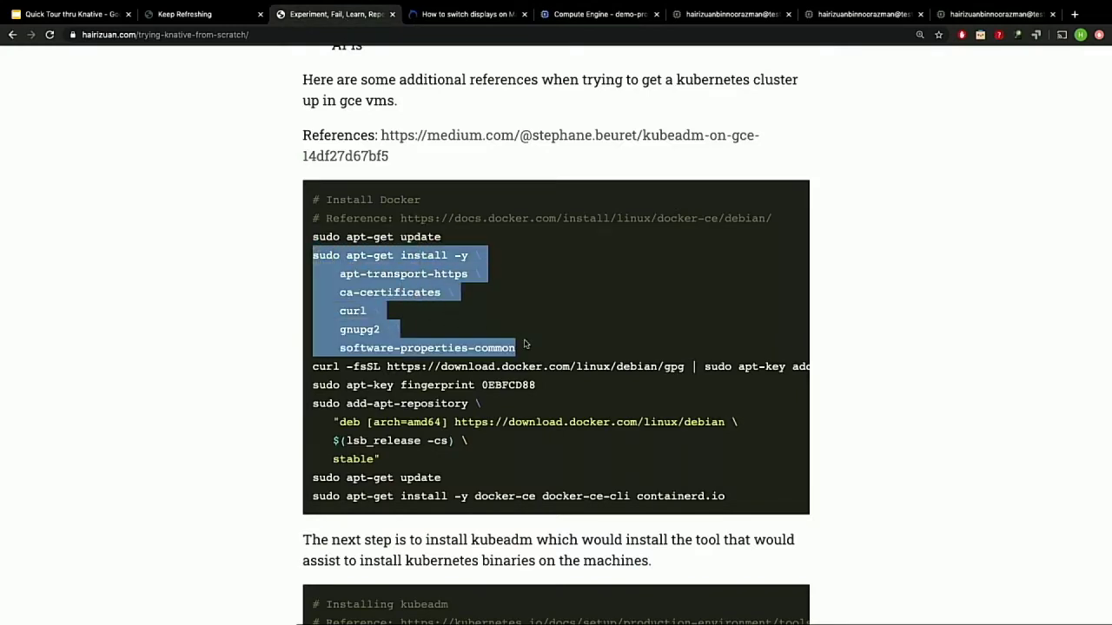
Run the copied sudo apt-get install -y command in the SSH sessions of test-instance-1, test-instance-2 and test-instance-3.
{"action": "left_click", "coordinate": [706, 15]}
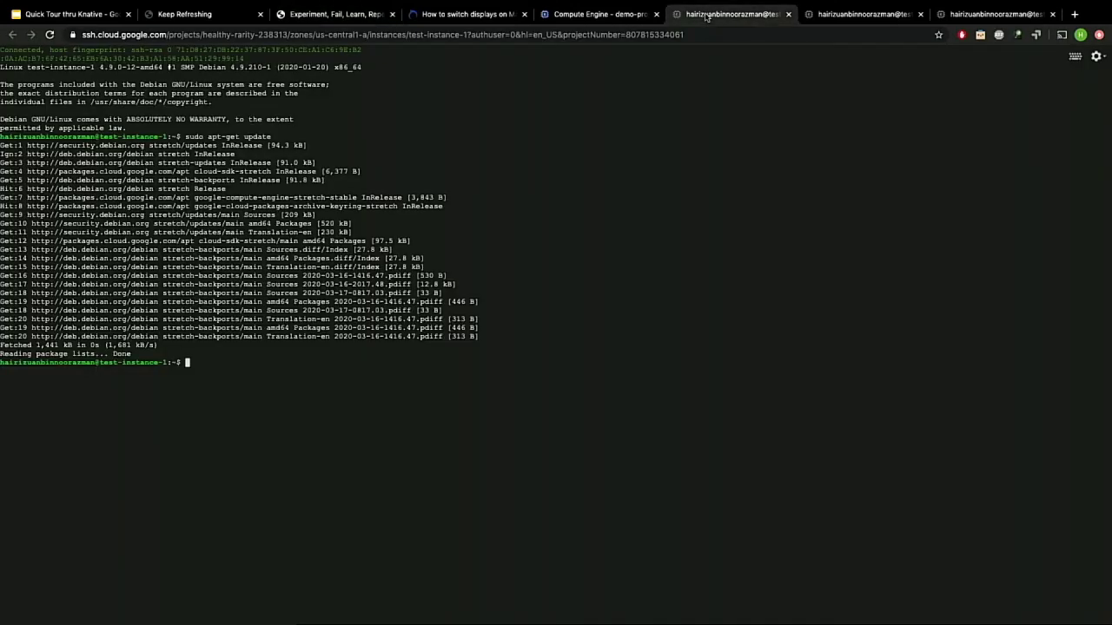
{"action": "key", "text": "ctrl+v"}
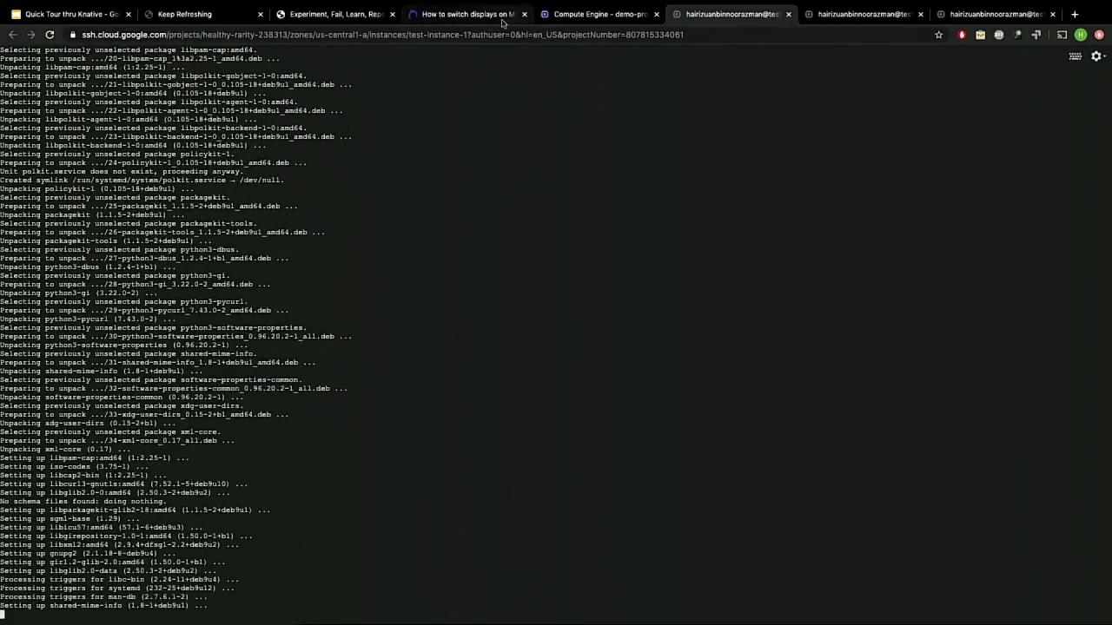
{"action": "left_click", "coordinate": [840, 14]}
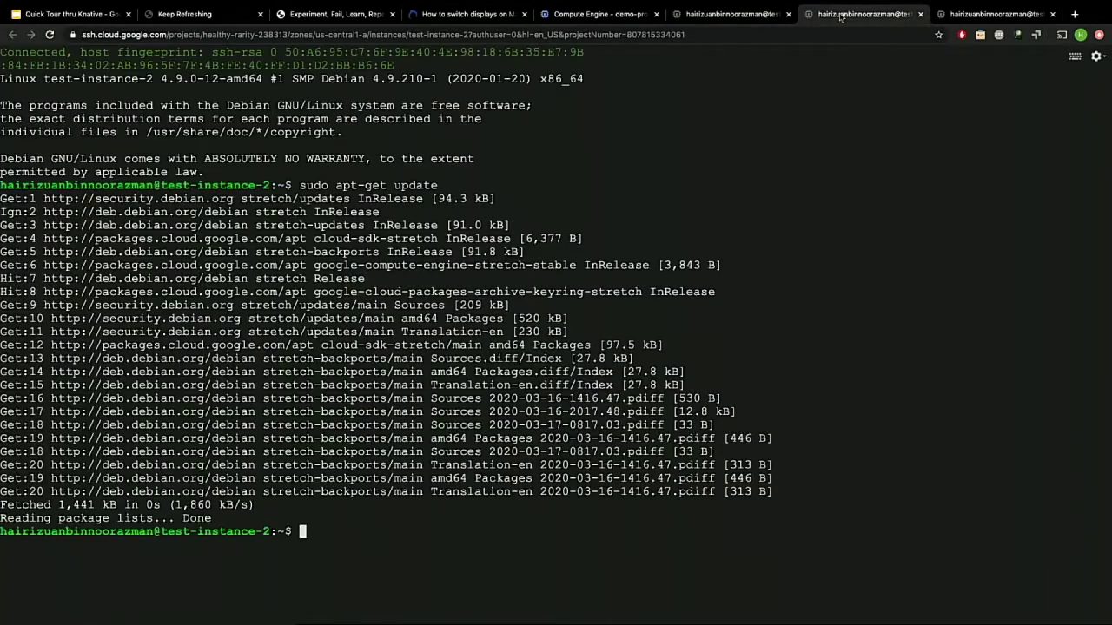
{"action": "key", "text": "ctrl+v"}
{"action": "key", "text": "Return"}
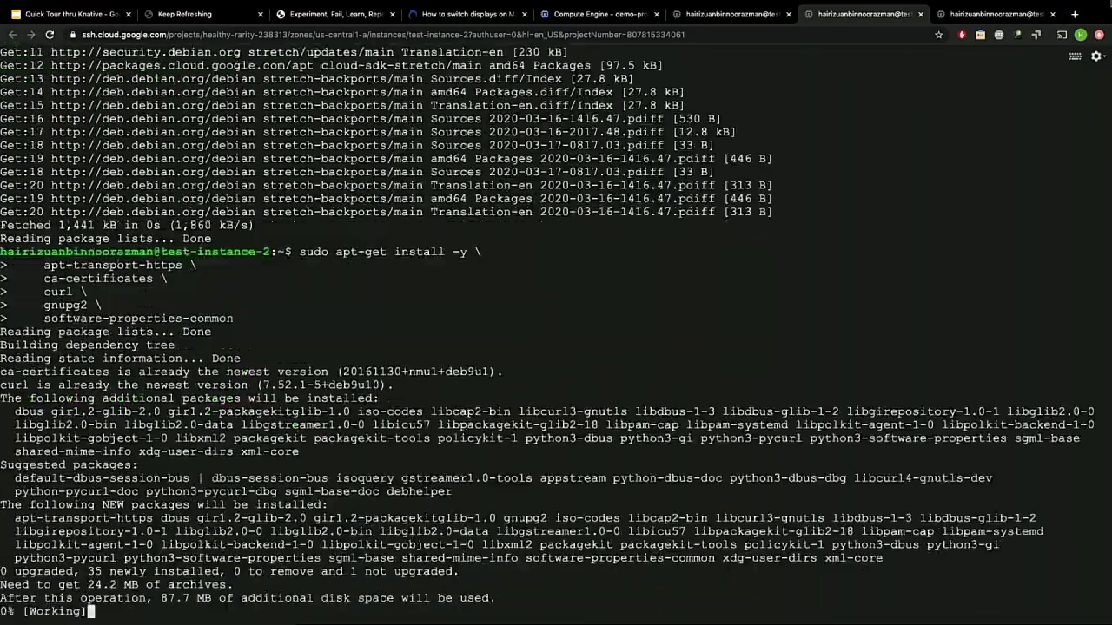
{"action": "left_click", "coordinate": [992, 15]}
{"action": "key", "text": "ctrl+v"}
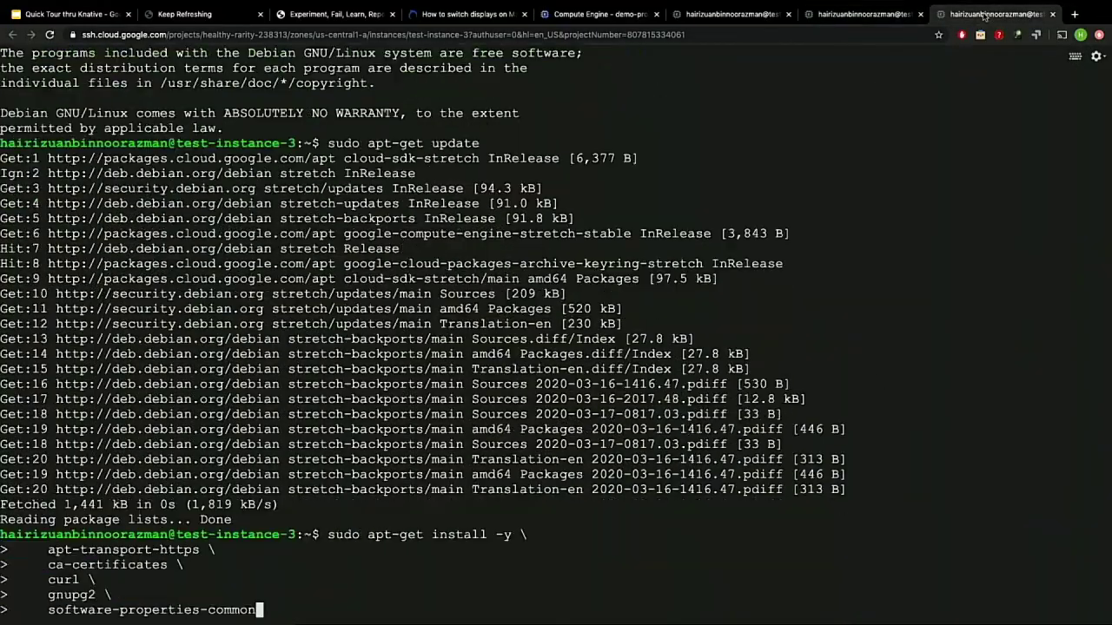
{"action": "key", "text": "Return"}
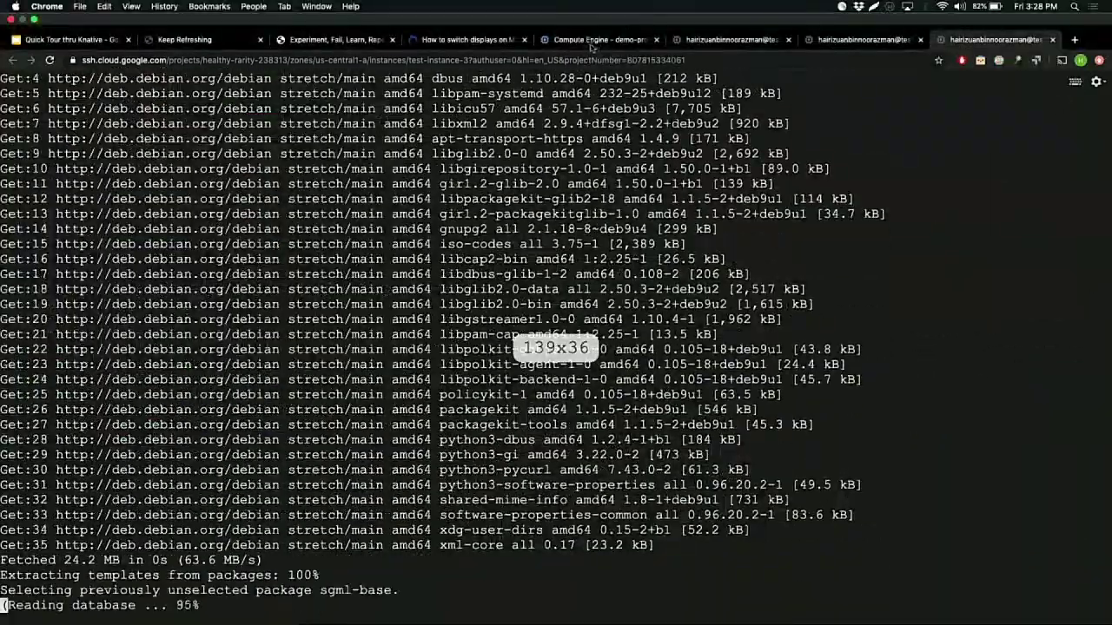
Copy the blog post's Docker commands from the curl -fsSL GPG key line through the second sudo apt-get update.
{"action": "left_click", "coordinate": [586, 41]}
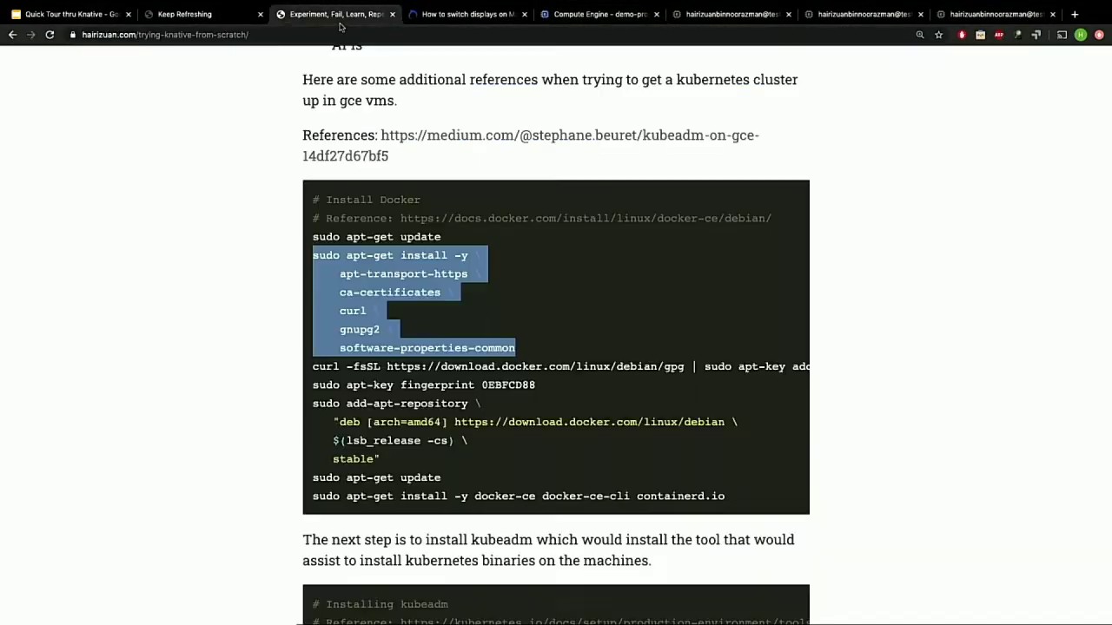
{"action": "left_click", "coordinate": [382, 28]}
{"action": "scroll", "coordinate": [406, 403], "scroll_direction": "down", "scroll_amount": 3}
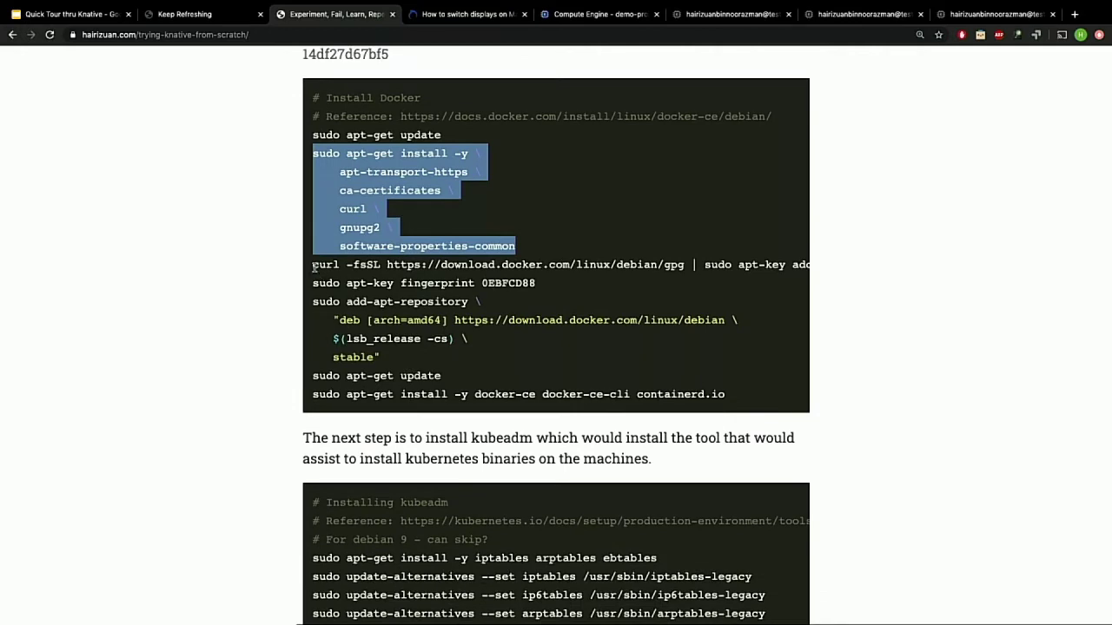
{"action": "left_click", "coordinate": [312, 264]}
{"action": "left_click_drag", "start_coordinate": [313, 264], "coordinate": [445, 376]}
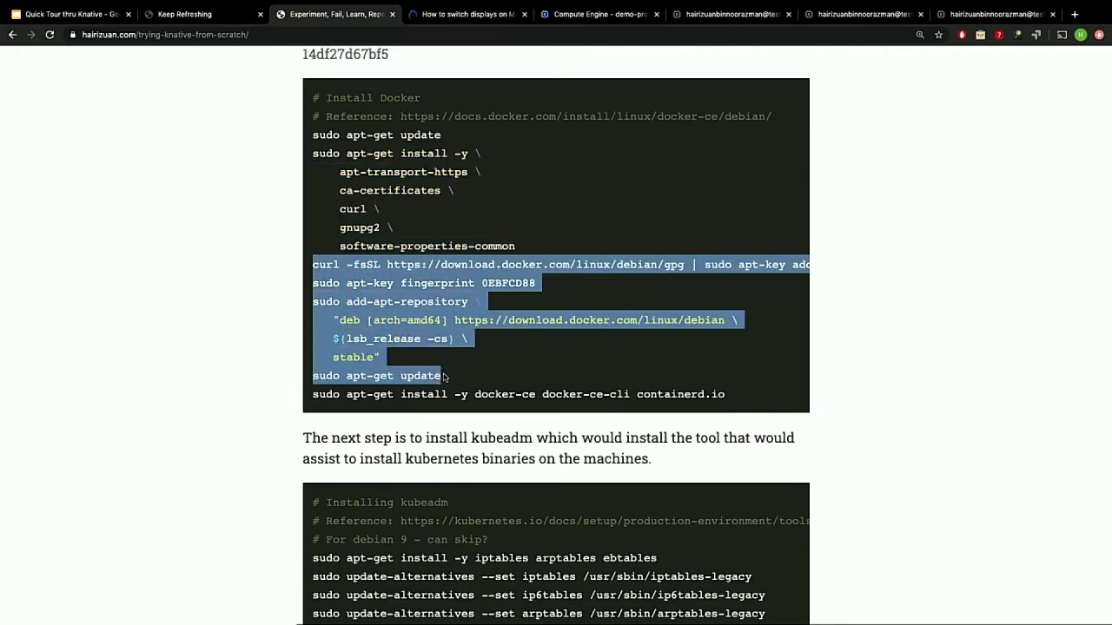
Enlarge the terminal text in test-instance-1's session and run the copied commands from adding Docker's GPG key and stable repository through sudo apt-get update.
{"action": "left_click", "coordinate": [732, 14]}
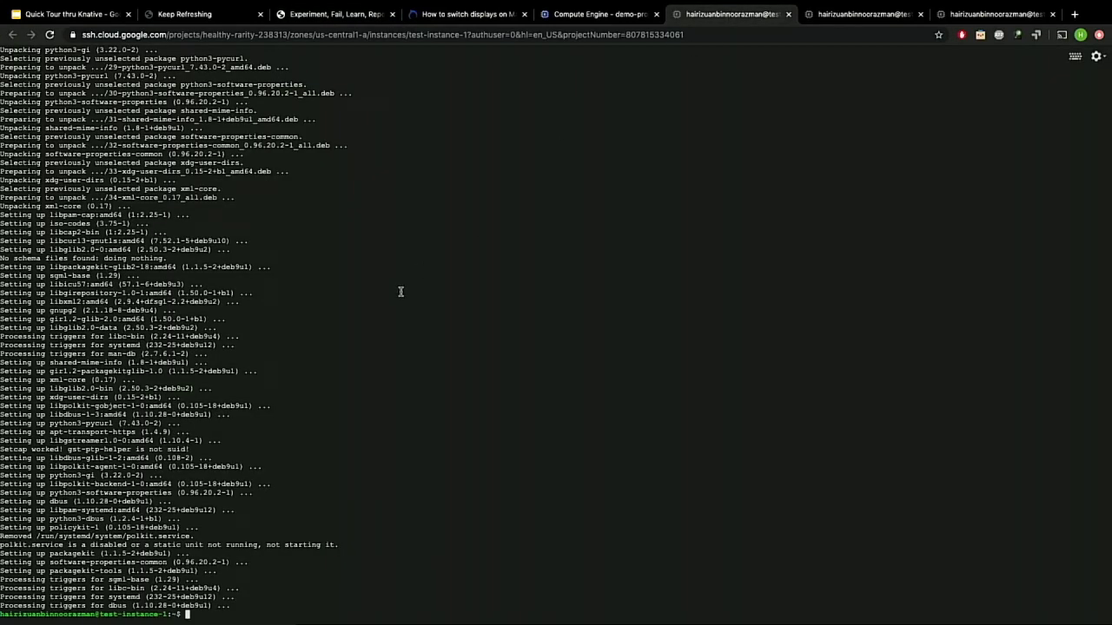
{"action": "key", "text": "ctrl+plus"}
{"action": "key", "text": "ctrl+plus"}
{"action": "key", "text": "ctrl+plus"}
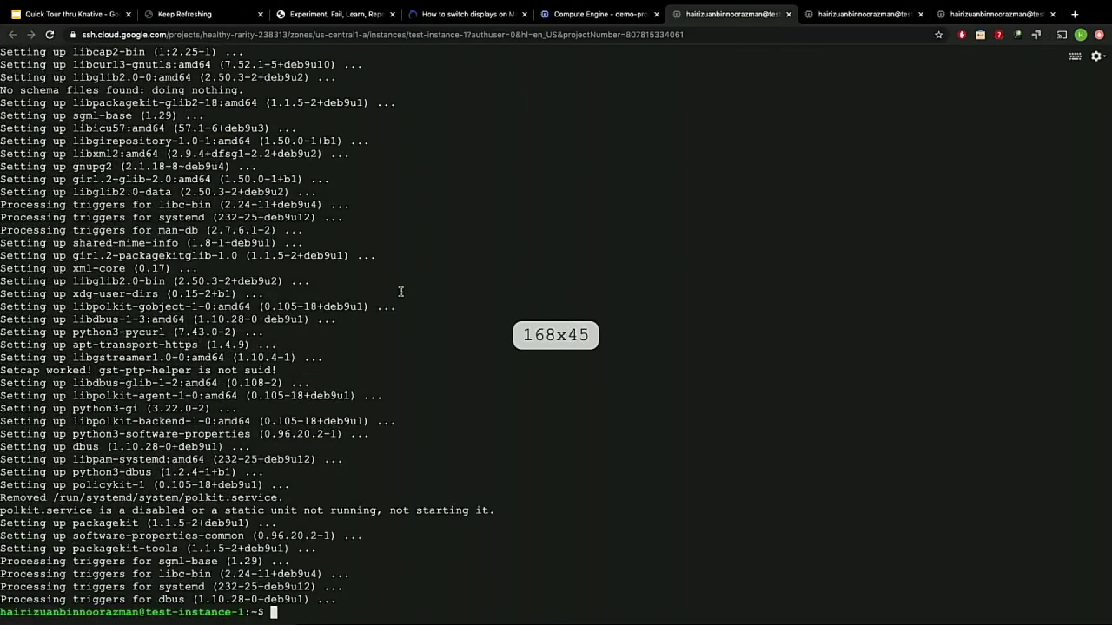
{"action": "type", "text": "curl -fsSL https://download.docker.com/linux/debian/gpg | sudo apt-key add -"}
{"action": "key", "text": "Return"}
{"action": "type", "text": "sudo apt-key fingerprint 0EBFCD88 sudo add-apt-repository \\    \"deb [arch=amd64] https://download.docker.com/linux/debian \\    $(lsb_release -cs) \\    stable\" sudo apt-get update"}
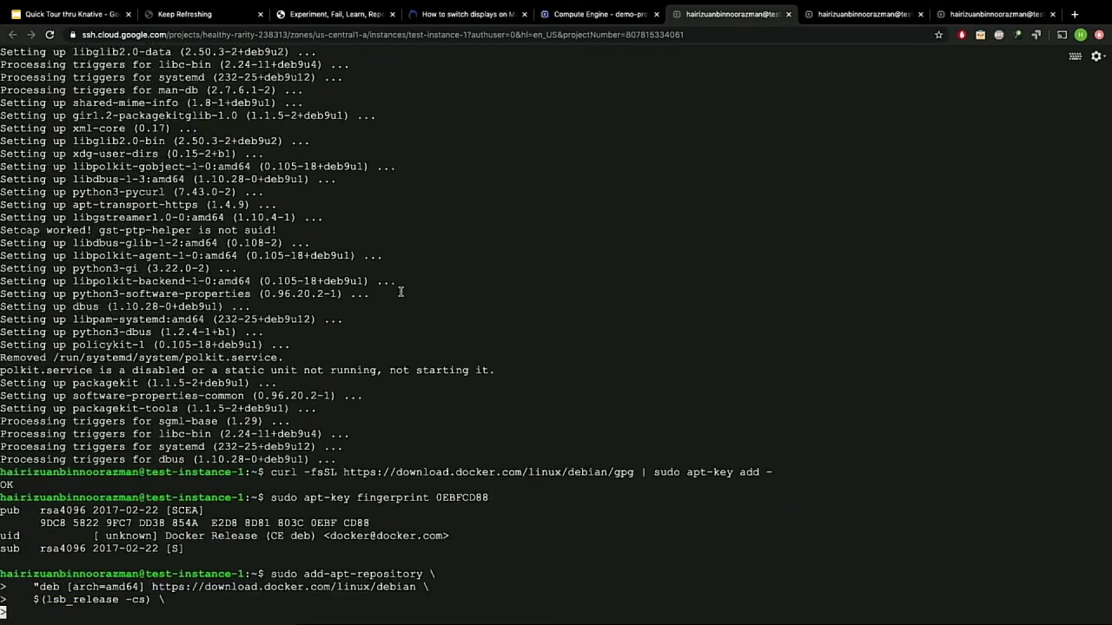
{"action": "key", "text": "Return"}
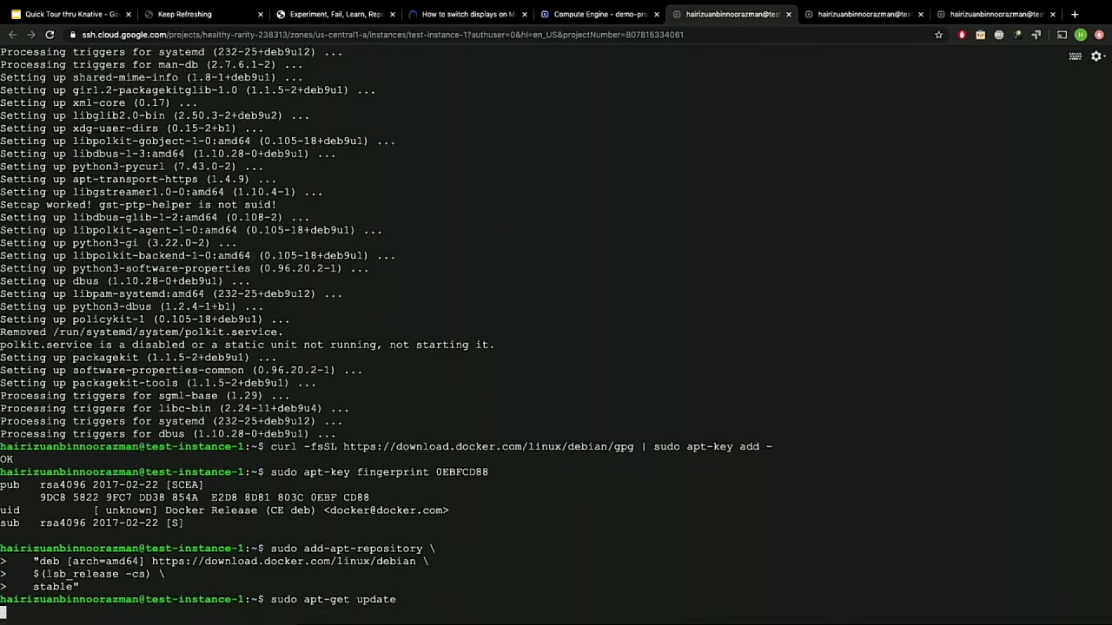
Run the same Docker GPG key, fingerprint, add-apt-repository and sudo apt-get update commands on test-instance-2 and test-instance-3.
{"action": "key", "text": "ctrl+Tab"}
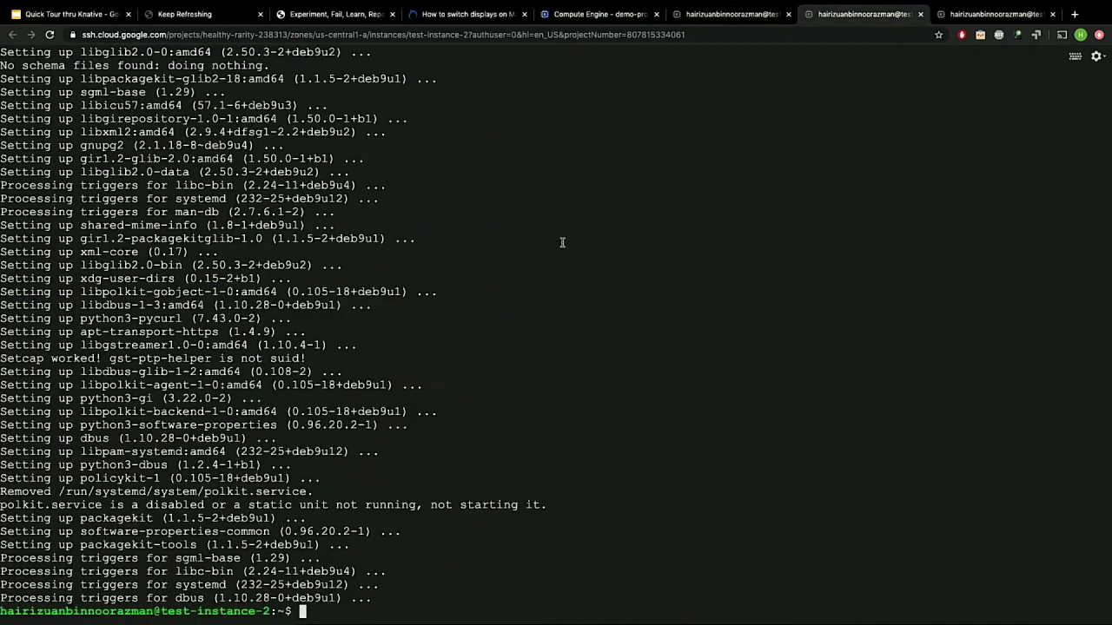
{"action": "type", "text": "curl -fsSL https://download.docker.com/linux/debian/gpg | sudo apt-key add -"}
{"action": "key", "text": "Return"}
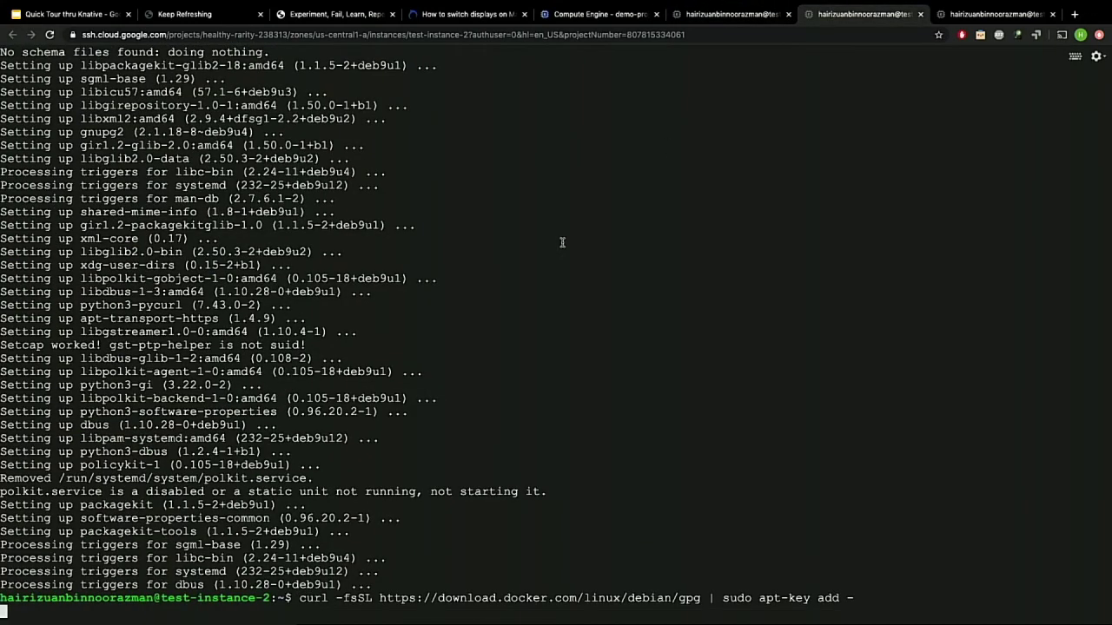
{"action": "key", "text": "Return"}
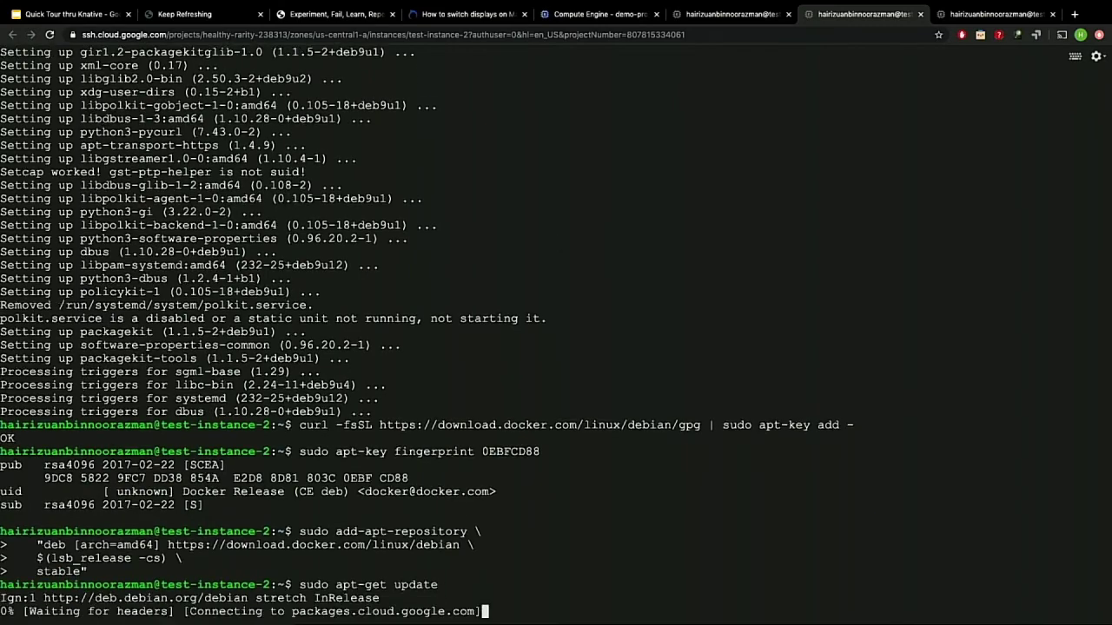
{"action": "key", "text": "ctrl+Tab"}
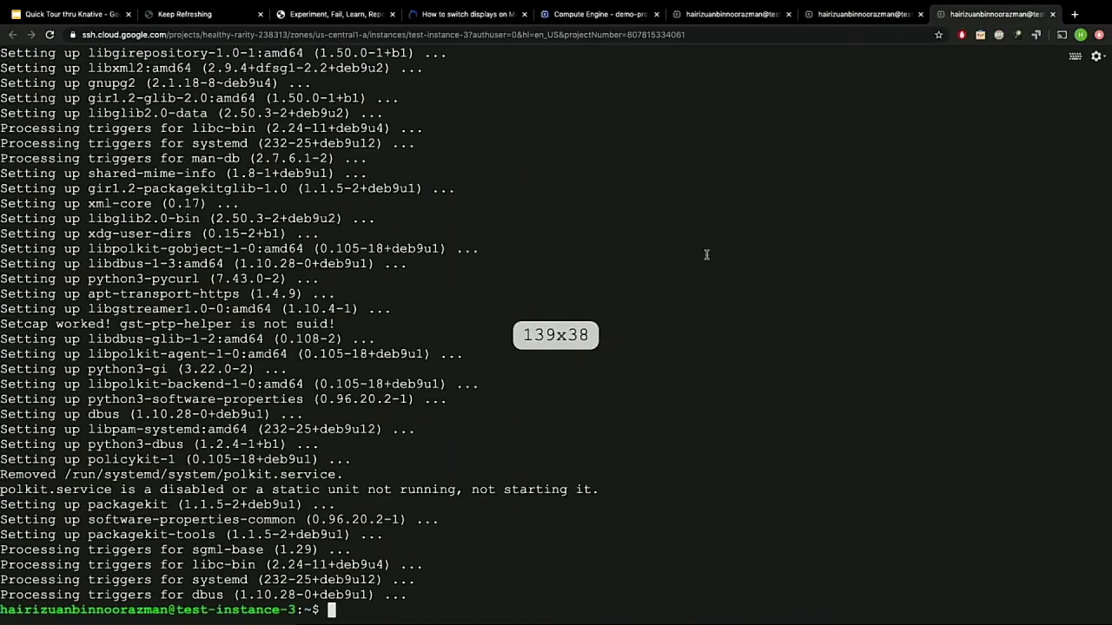
{"action": "type", "text": "curl -fsSL https://download.docker.com/linux/debian/gpg | sudo apt-key add -"}
{"action": "key", "text": "Return"}
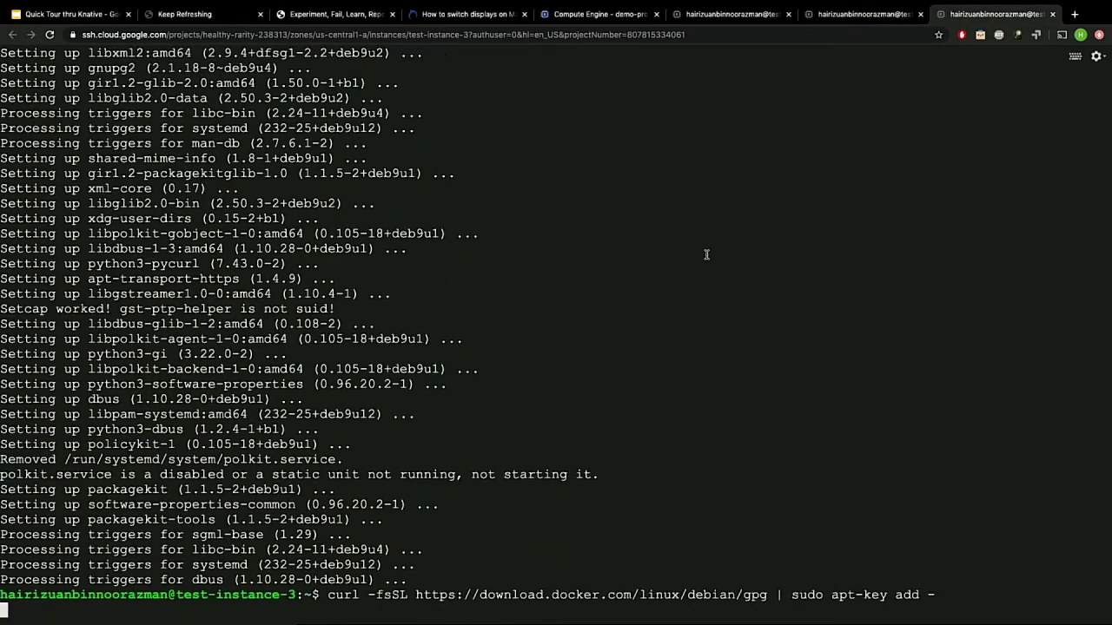
{"action": "key", "text": "Return"}
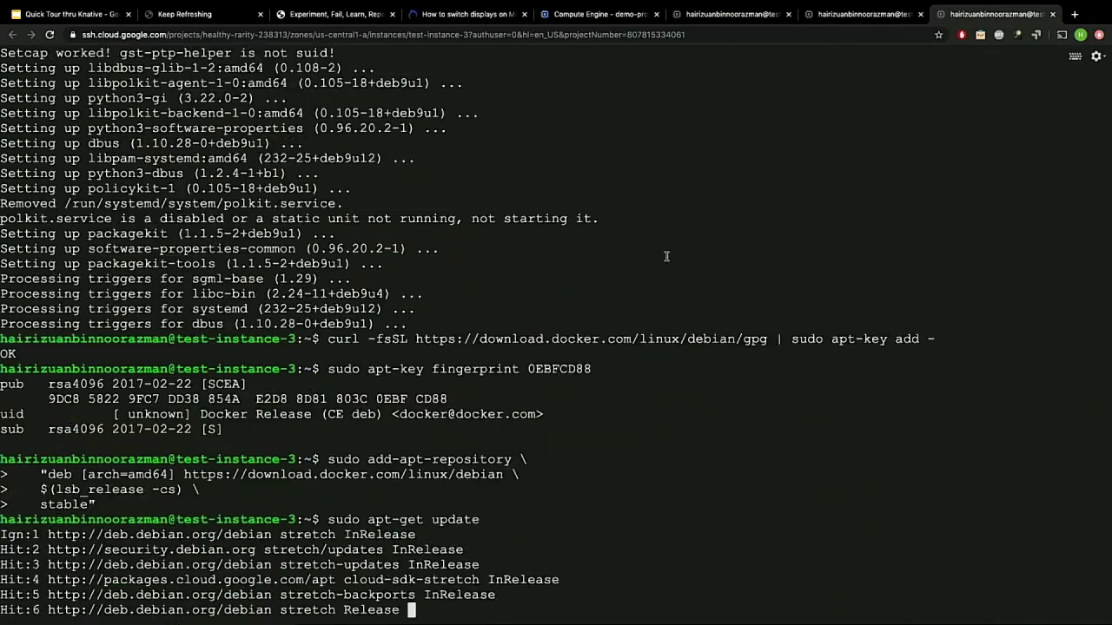
Copy the blog post's sudo apt-get install -y docker-ce docker-ce-cli containerd.io command.
{"action": "left_click", "coordinate": [573, 15]}
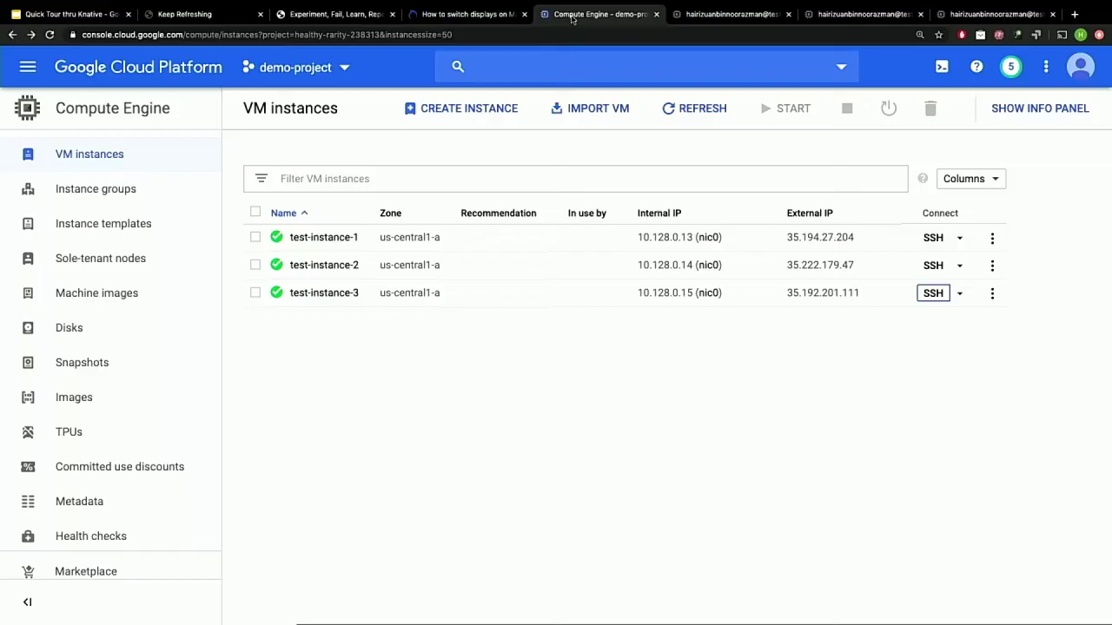
{"action": "left_click", "coordinate": [340, 16]}
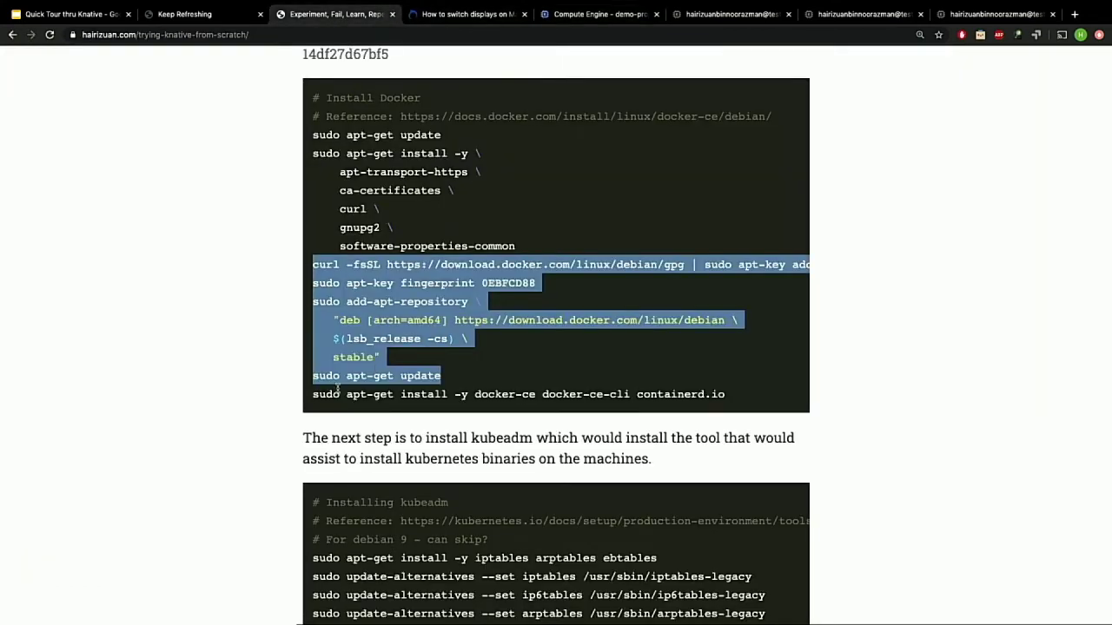
{"action": "left_click_drag", "start_coordinate": [314, 397], "coordinate": [744, 410]}
{"action": "key", "text": "ctrl+c"}
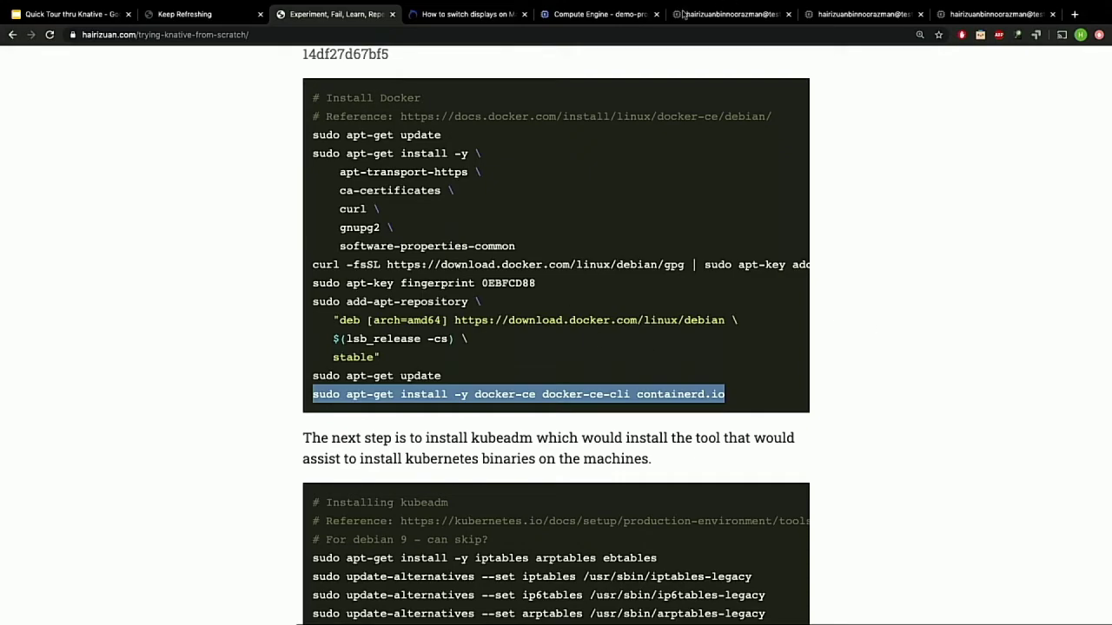
Run sudo apt-get install -y docker-ce docker-ce-cli containerd.io in the SSH sessions of all three test instances.
{"action": "left_click", "coordinate": [708, 16]}
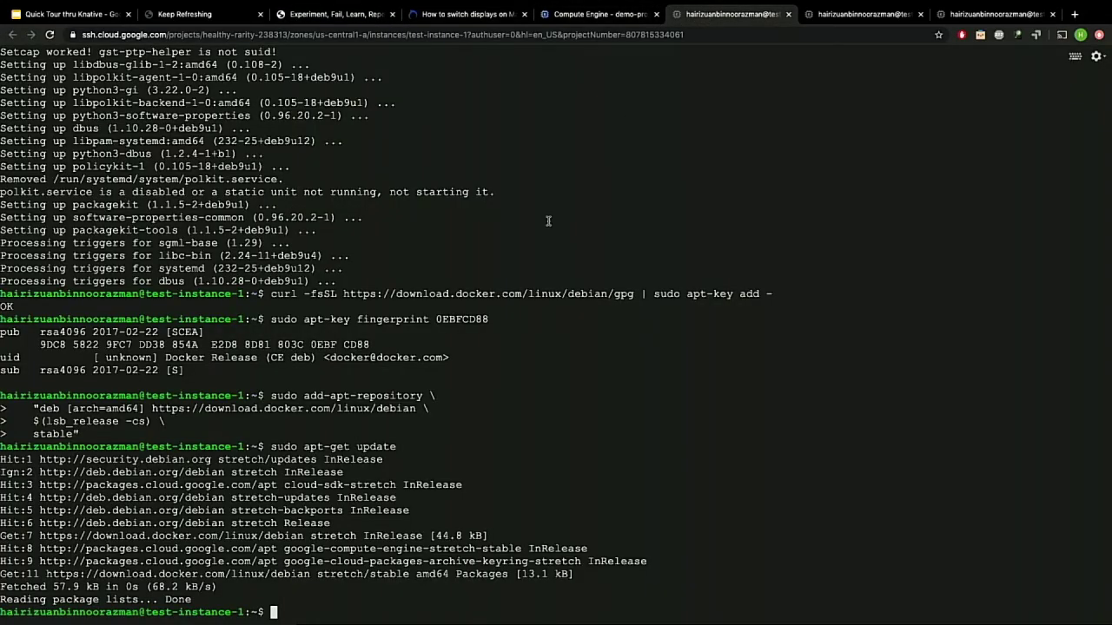
{"action": "key", "text": "ctrl+v"}
{"action": "key", "text": "Return"}
{"action": "left_click", "coordinate": [847, 16]}
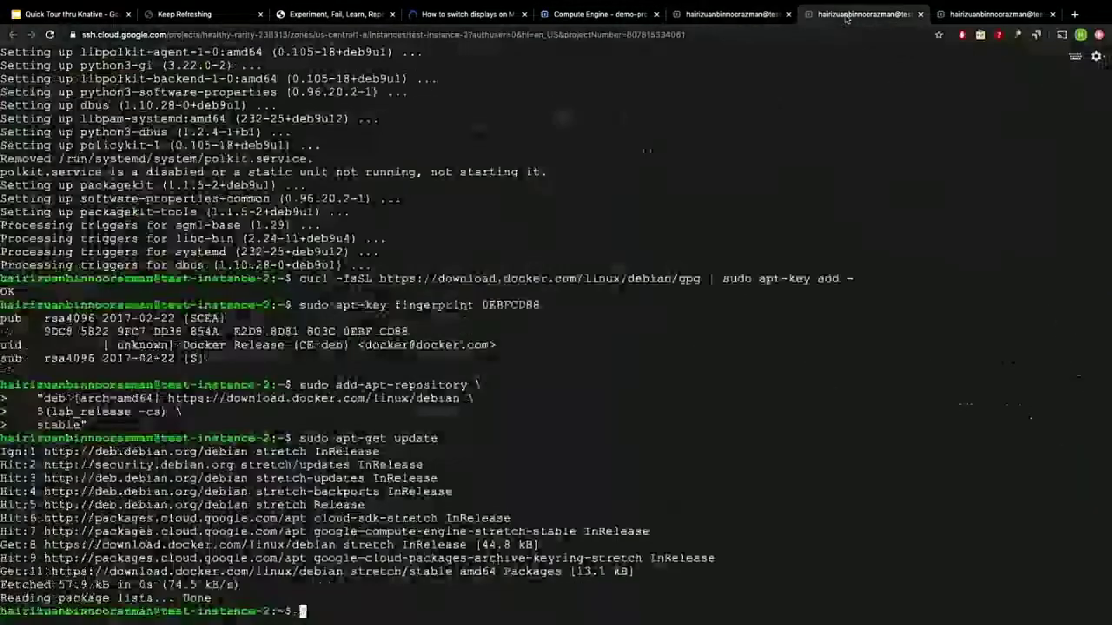
{"action": "key", "text": "ctrl+v"}
{"action": "key", "text": "Return"}
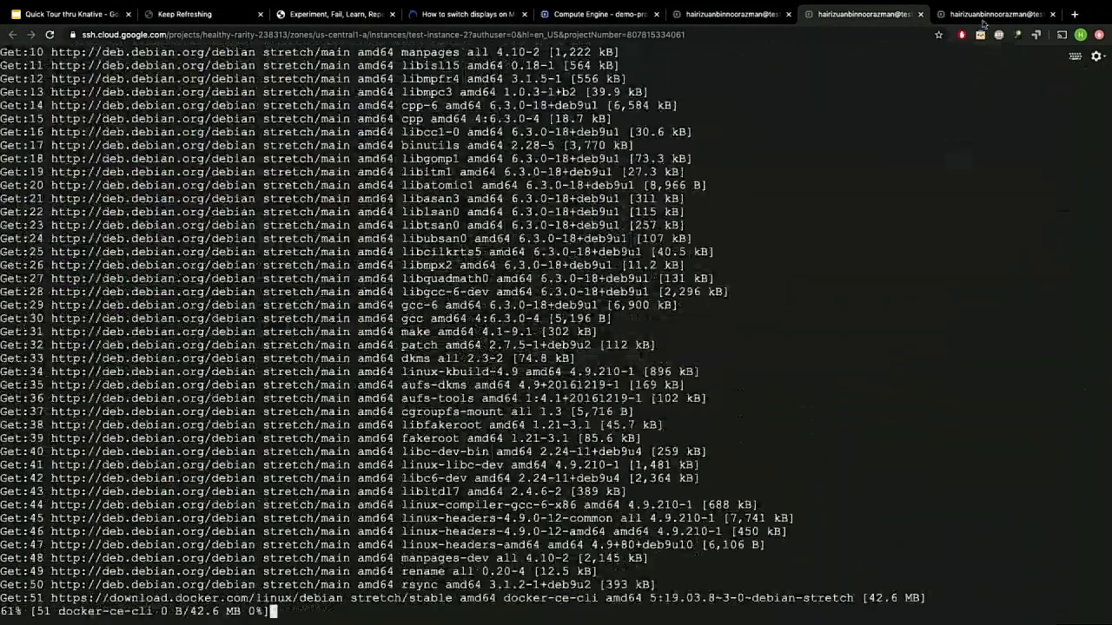
{"action": "left_click", "coordinate": [984, 24]}
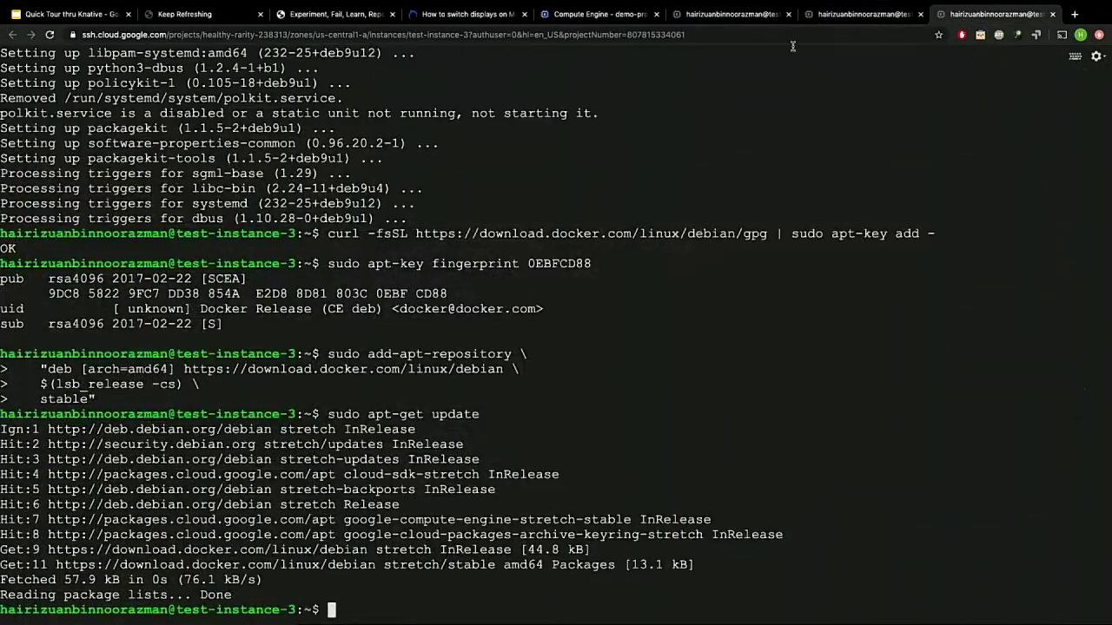
{"action": "key", "text": "ctrl+v"}
{"action": "key", "text": "Return"}
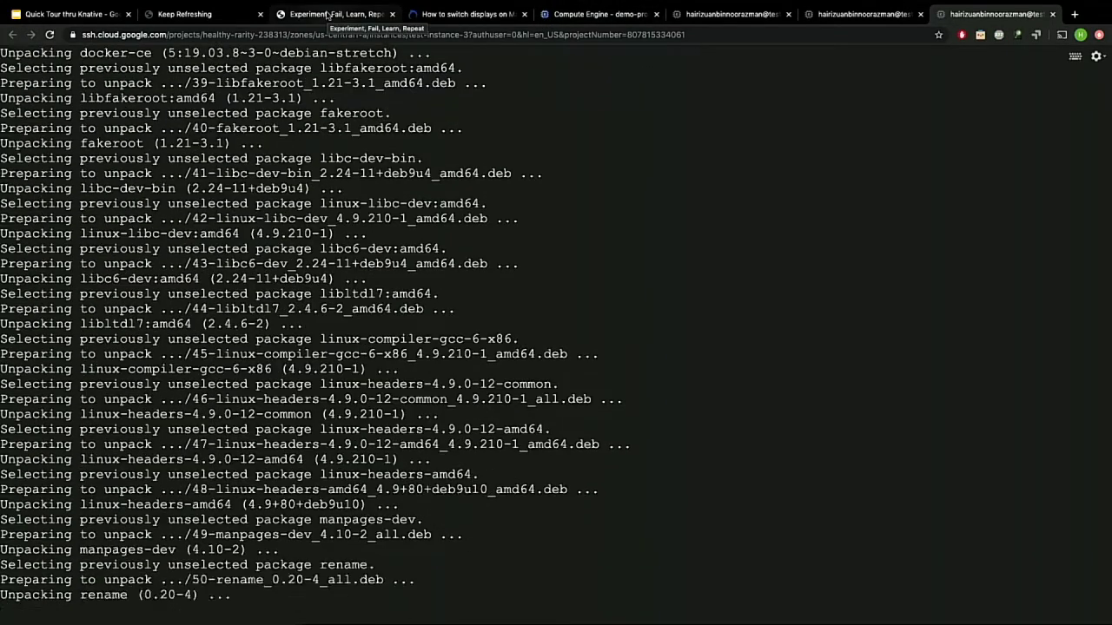
View the blog post's Installing kubeadm commands and check the Docker installation output in all three SSH sessions.
{"action": "left_click", "coordinate": [329, 15]}
{"action": "scroll", "coordinate": [312, 217], "scroll_direction": "down", "scroll_amount": 3}
{"action": "scroll", "coordinate": [310, 206], "scroll_direction": "down", "scroll_amount": 3}
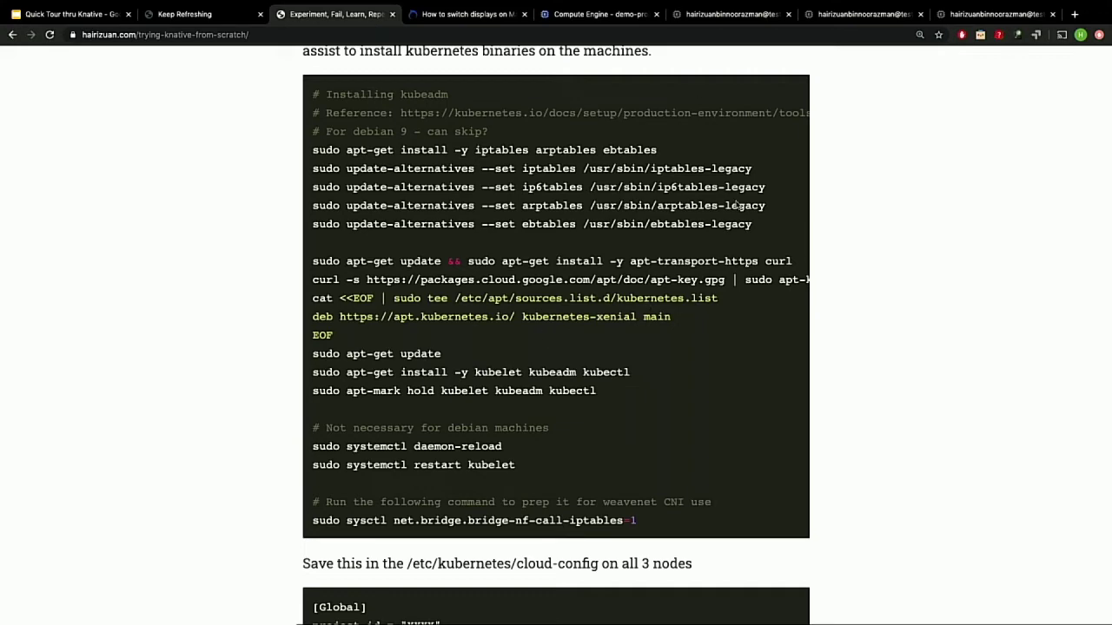
{"action": "left_click", "coordinate": [728, 19]}
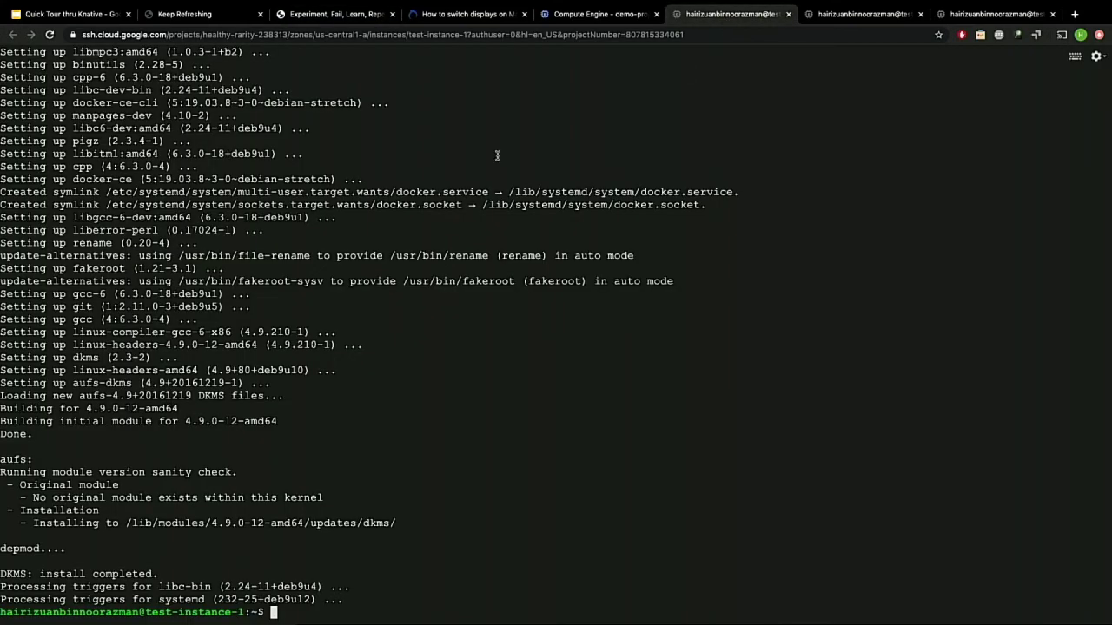
{"action": "left_click", "coordinate": [812, 21]}
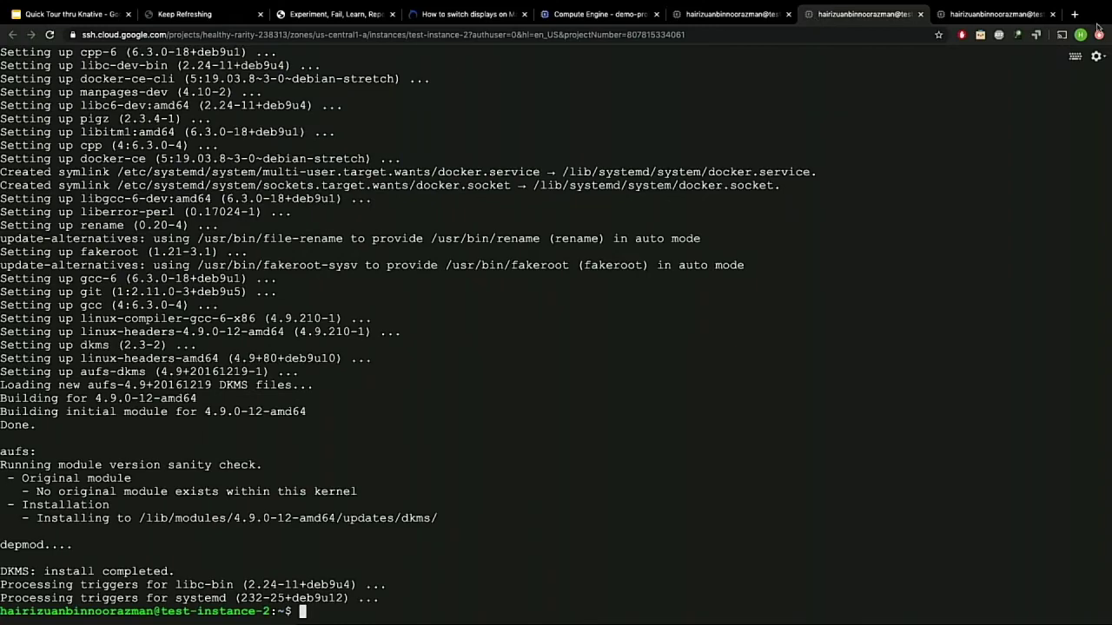
{"action": "left_click", "coordinate": [999, 14]}
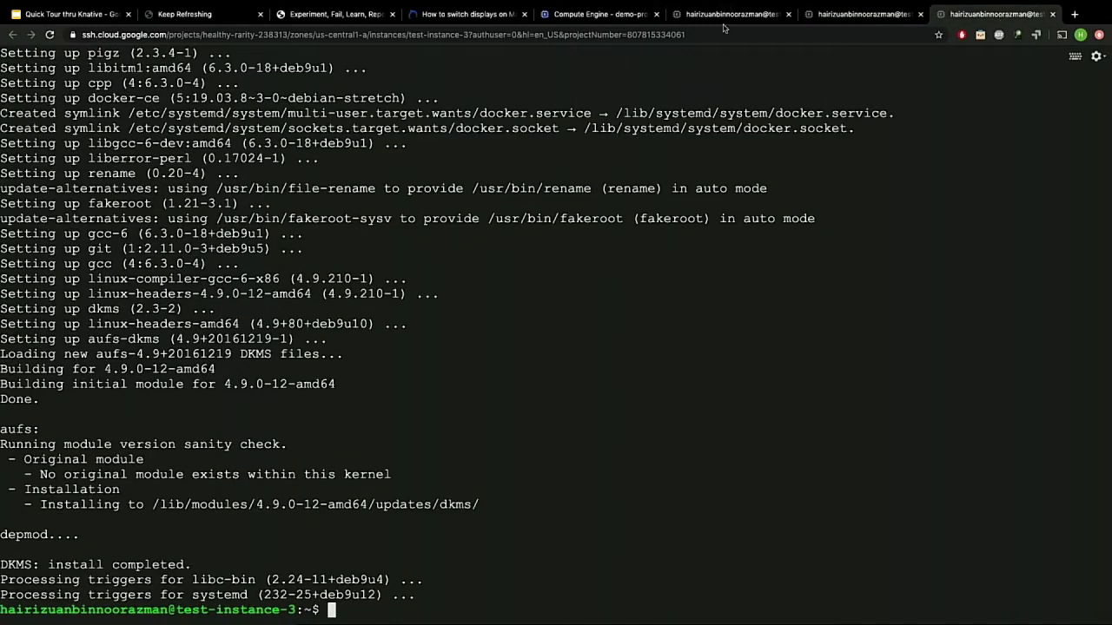
Review the blog post's kubeadm prerequisite commands, including the apt-transport-https installation and the four update-alternatives lines.
{"action": "left_click", "coordinate": [334, 14]}
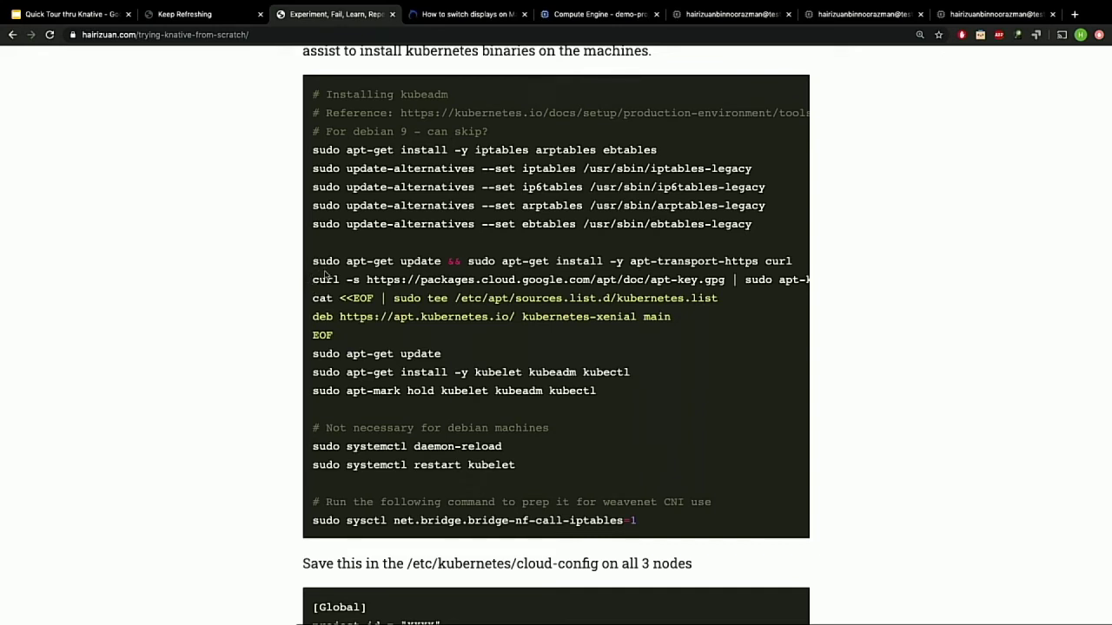
{"action": "left_click_drag", "start_coordinate": [313, 260], "coordinate": [583, 259]}
{"action": "scroll", "coordinate": [632, 265], "scroll_direction": "left", "scroll_amount": 4}
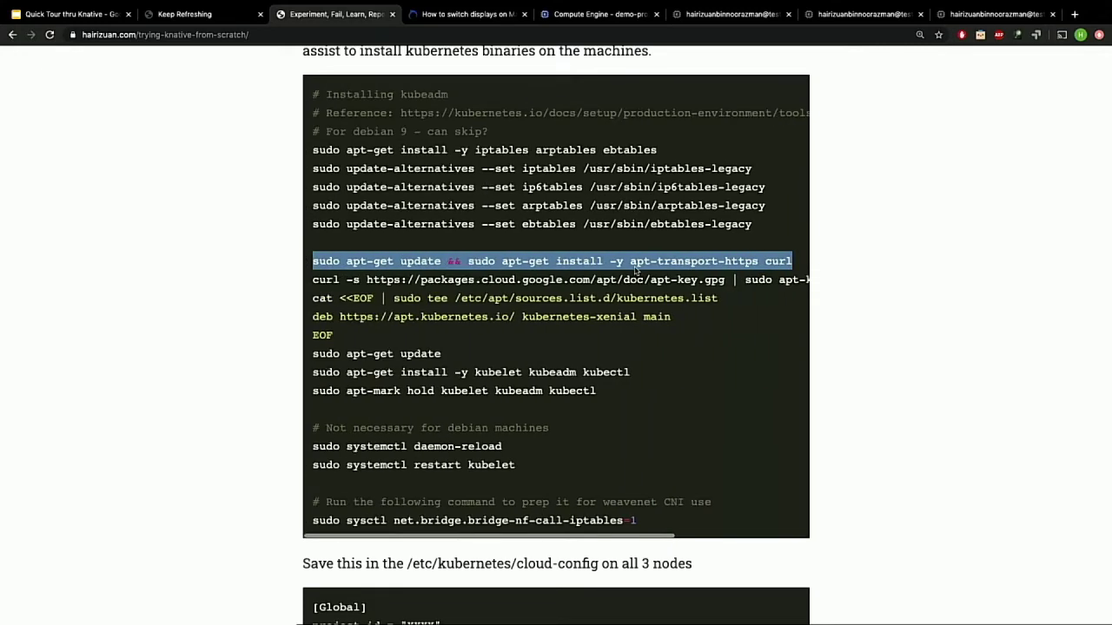
{"action": "scroll", "coordinate": [627, 237], "scroll_direction": "up", "scroll_amount": 3}
{"action": "scroll", "coordinate": [627, 237], "scroll_direction": "up", "scroll_amount": 5}
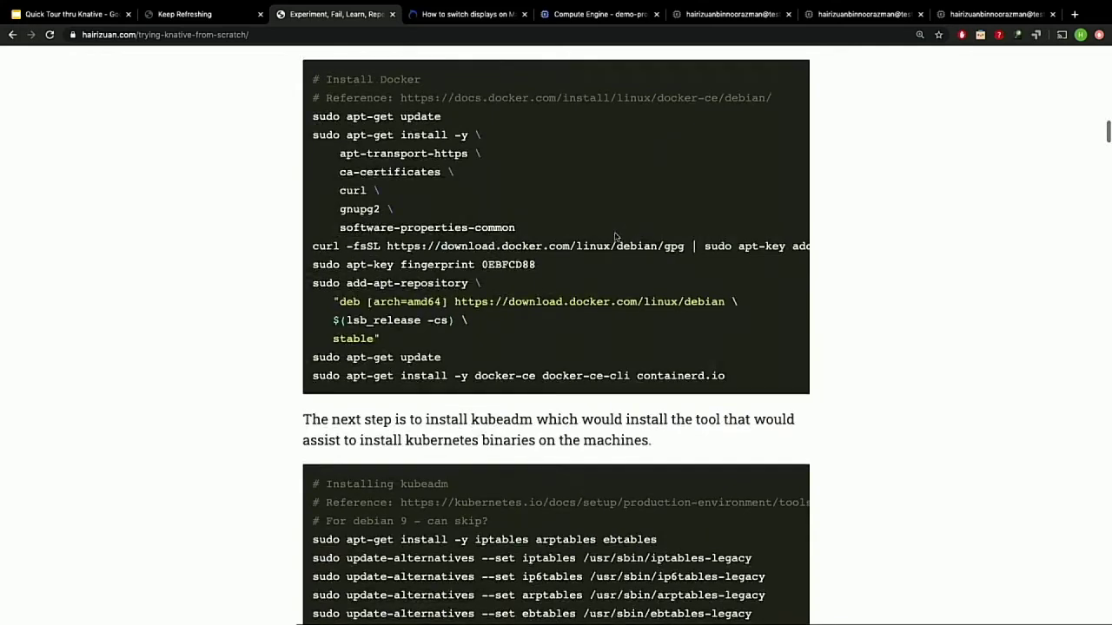
{"action": "scroll", "coordinate": [385, 224], "scroll_direction": "down", "scroll_amount": 6}
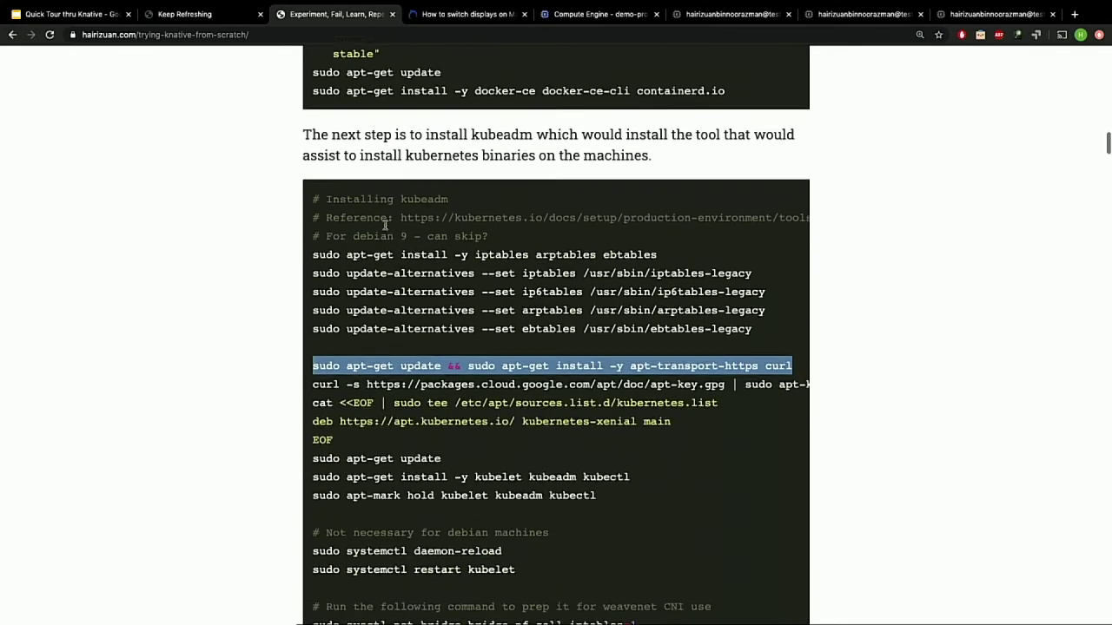
{"action": "left_click_drag", "start_coordinate": [758, 324], "coordinate": [299, 258]}
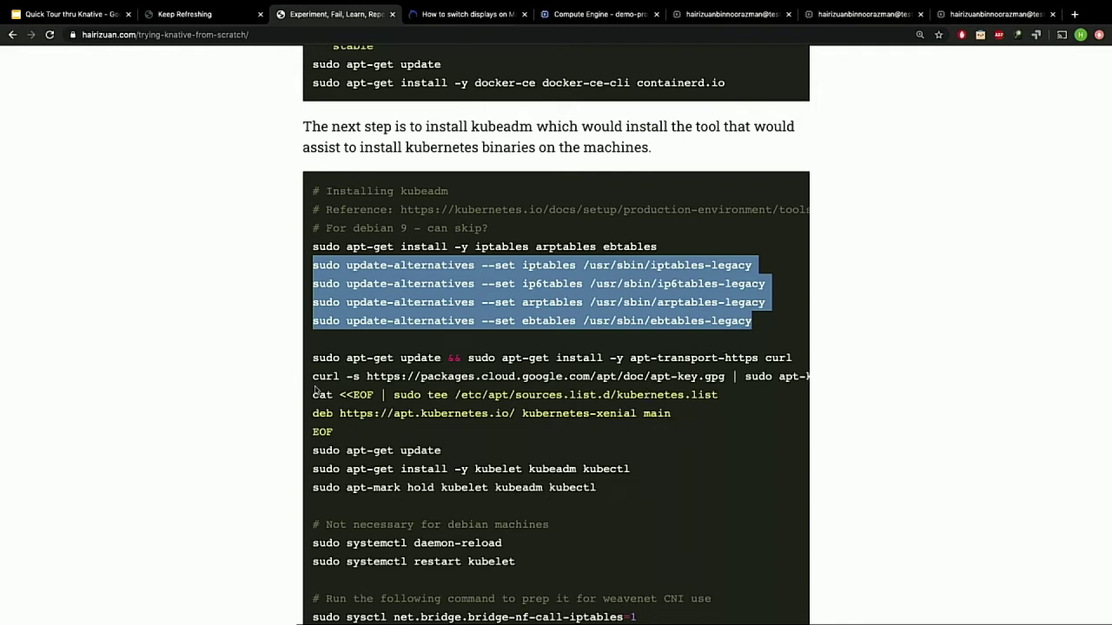
Copy the blog post's Kubernetes apt key, kubernetes.list and sudo apt-get update commands and run them on test-instance-1.
{"action": "left_click_drag", "start_coordinate": [314, 376], "coordinate": [452, 454]}
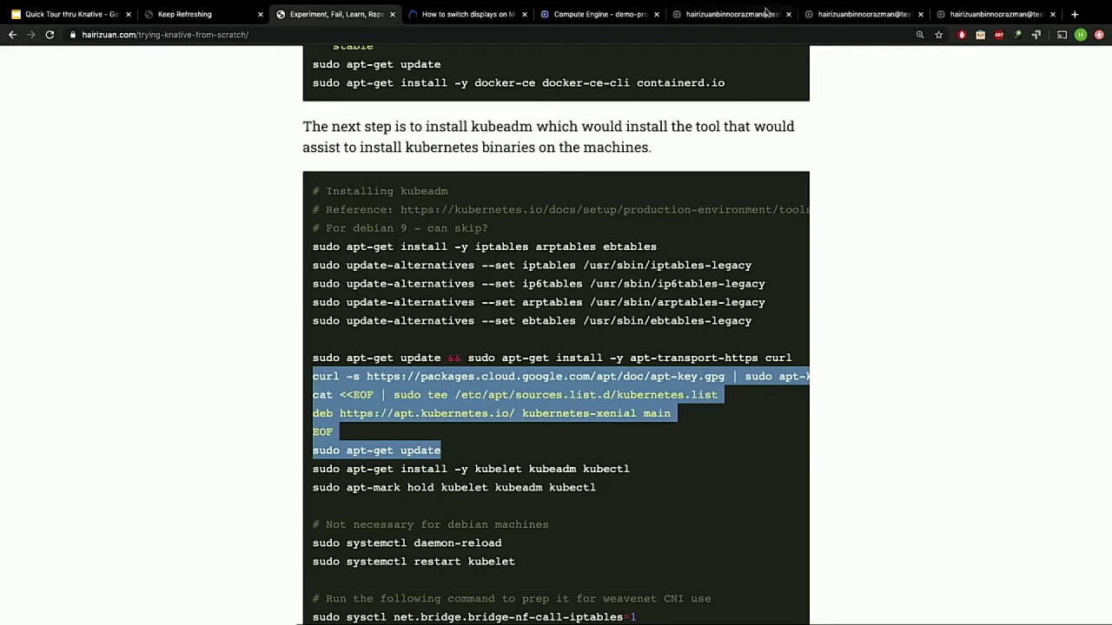
{"action": "left_click", "coordinate": [719, 16]}
{"action": "type", "text": "curl -s https://packages.cloud.google.com/apt/doc/apt-key.gpg | sudo apt-key add -"}
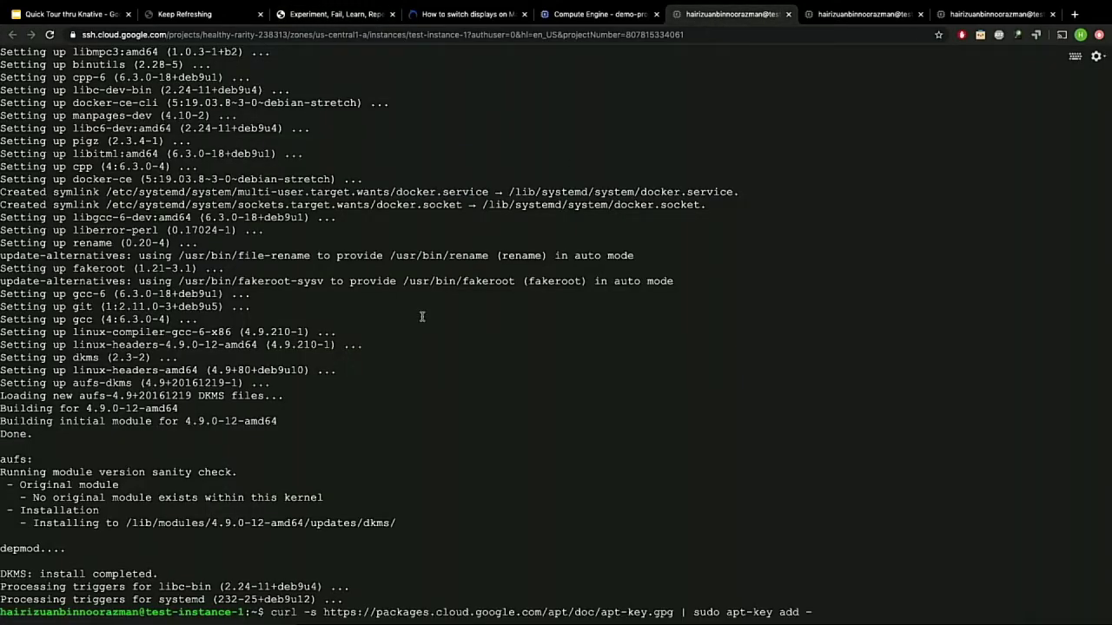
Run the same Kubernetes apt key, kubernetes.list and sudo apt-get update commands on test-instance-2 and test-instance-3.
{"action": "left_click", "coordinate": [855, 15]}
{"action": "type", "text": "curl -s https://packages.cloud.google.com/apt/doc/apt-key.gpg | sudo apt-key add -"}
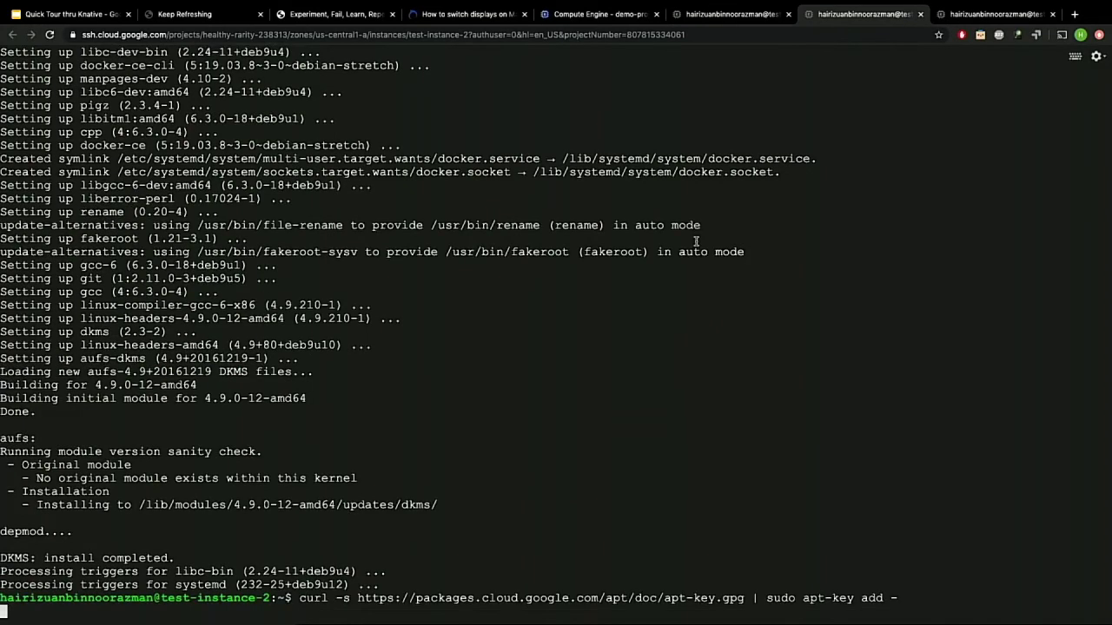
{"action": "type", "text": "cat <<EOF | sudo tee /etc/apt/sources.list.d/kubernetes.list deb https://apt.kubernetes.io/ kubernetes-xenial main EOF sudo apt-get update"}
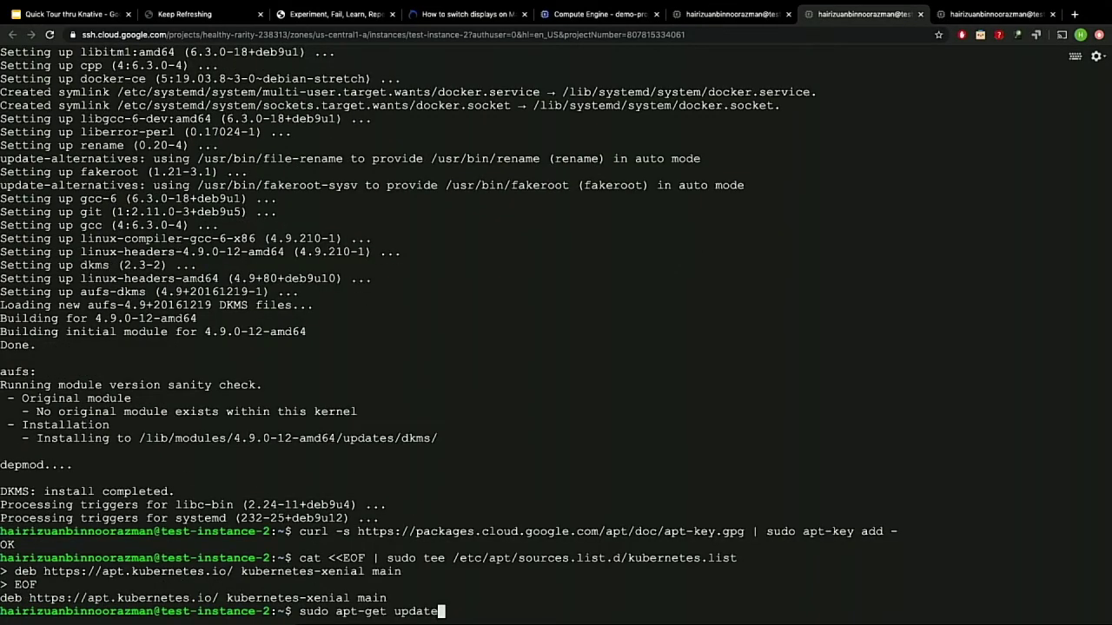
{"action": "key", "text": "Return"}
{"action": "left_click", "coordinate": [964, 14]}
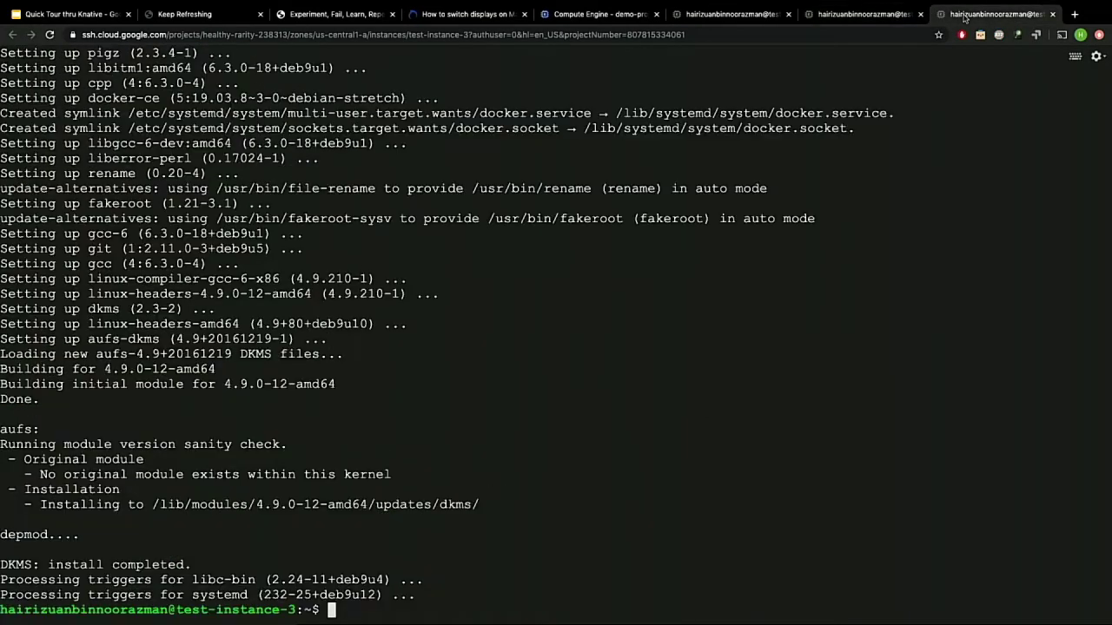
{"action": "type", "text": "curl -s https://packages.cloud.google.com/apt/doc/apt-key.gpg | sudo apt-key add -"}
{"action": "type", "text": "cat <<EOF | sudo tee /etc/apt/sources.list.d/kubernetes.list deb https://apt.kubernetes.io/ kubernetes-xenial main EOF sudo apt-get update"}
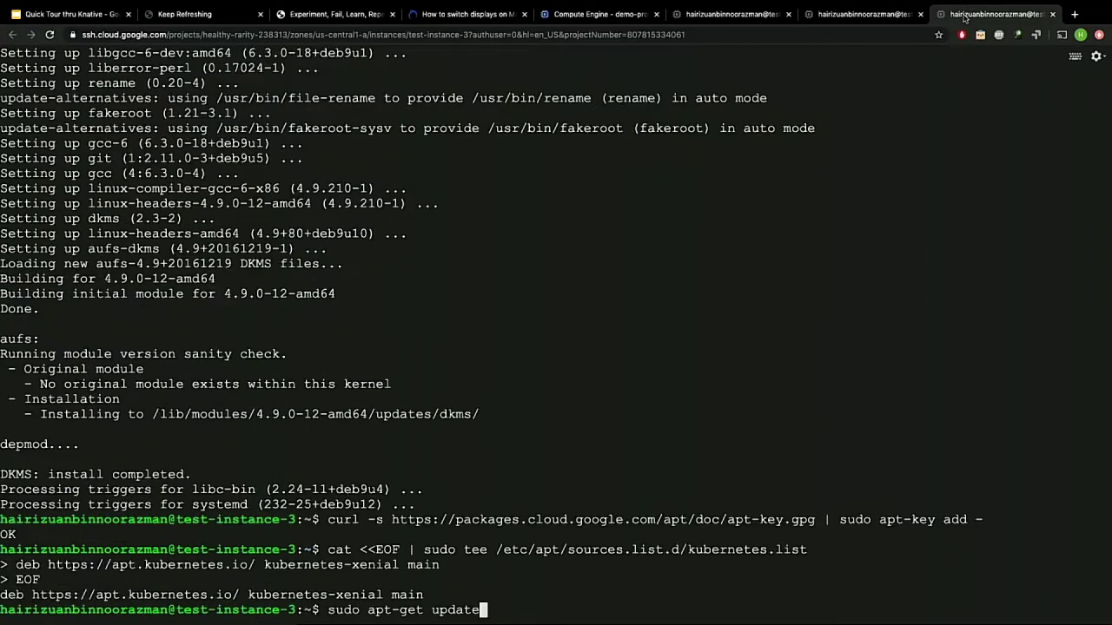
{"action": "key", "text": "Return"}
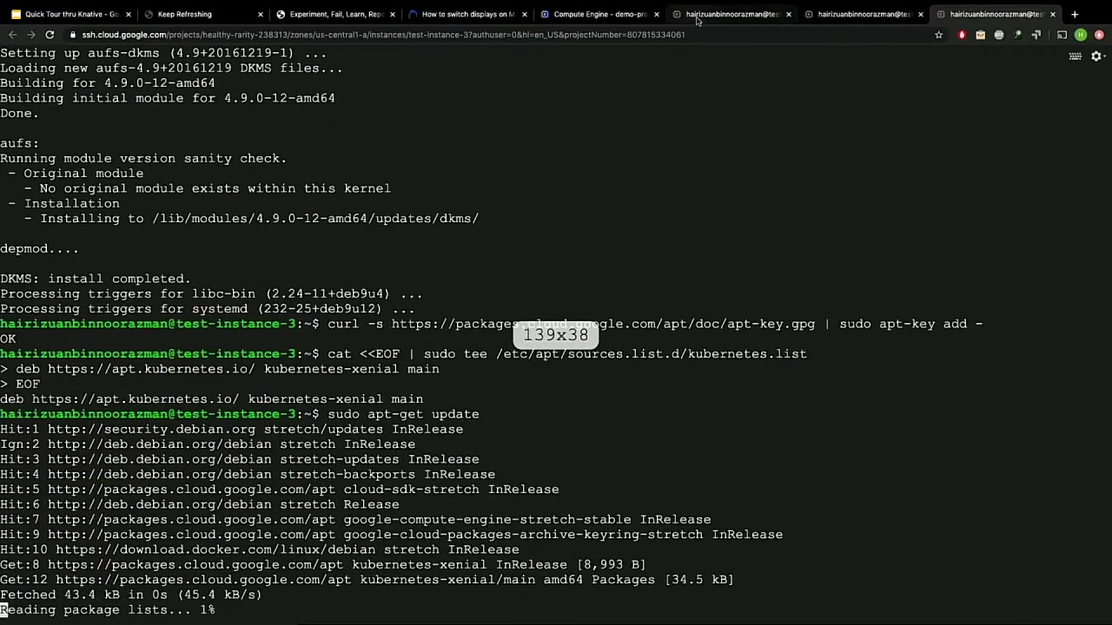
Copy the blog post's sudo apt-get install -y kubelet kubeadm kubectl command and run it on test-instance-1.
{"action": "left_click", "coordinate": [326, 21]}
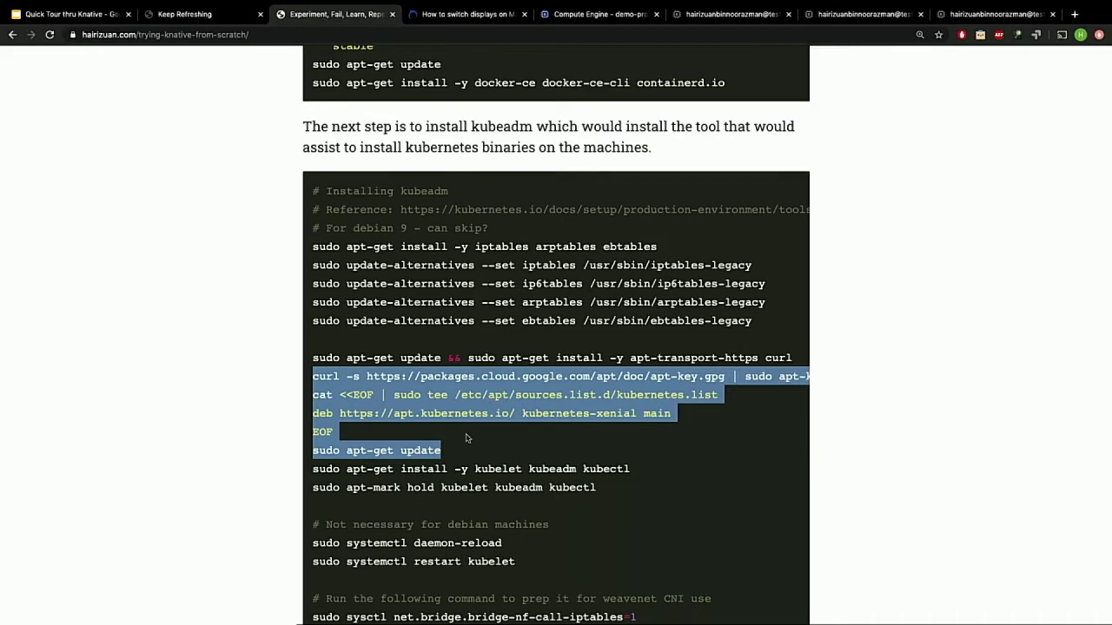
{"action": "scroll", "coordinate": [466, 439], "scroll_direction": "down", "scroll_amount": 2}
{"action": "left_click_drag", "start_coordinate": [314, 376], "coordinate": [290, 378]}
{"action": "key", "text": "ctrl+c"}
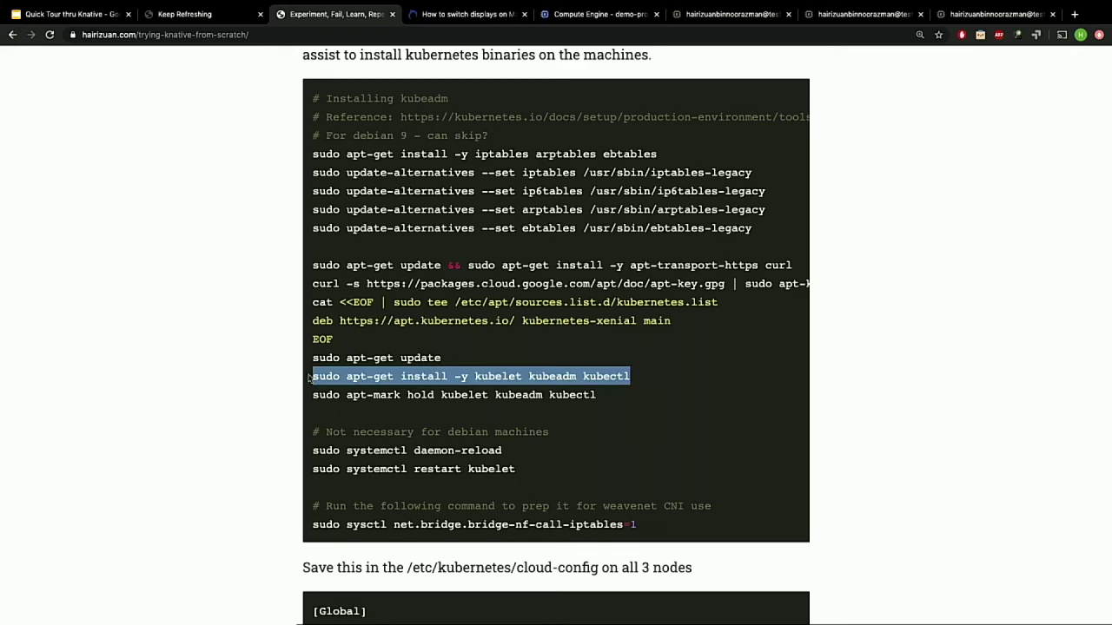
{"action": "left_click", "coordinate": [704, 15]}
{"action": "key", "text": "ctrl+v"}
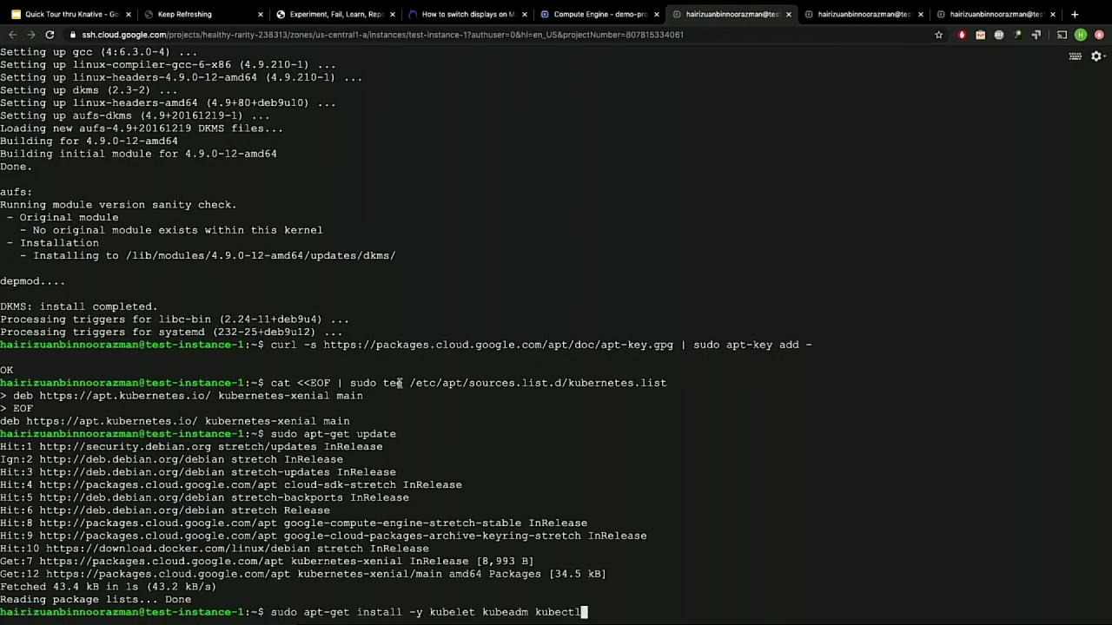
{"action": "key", "text": "Return"}
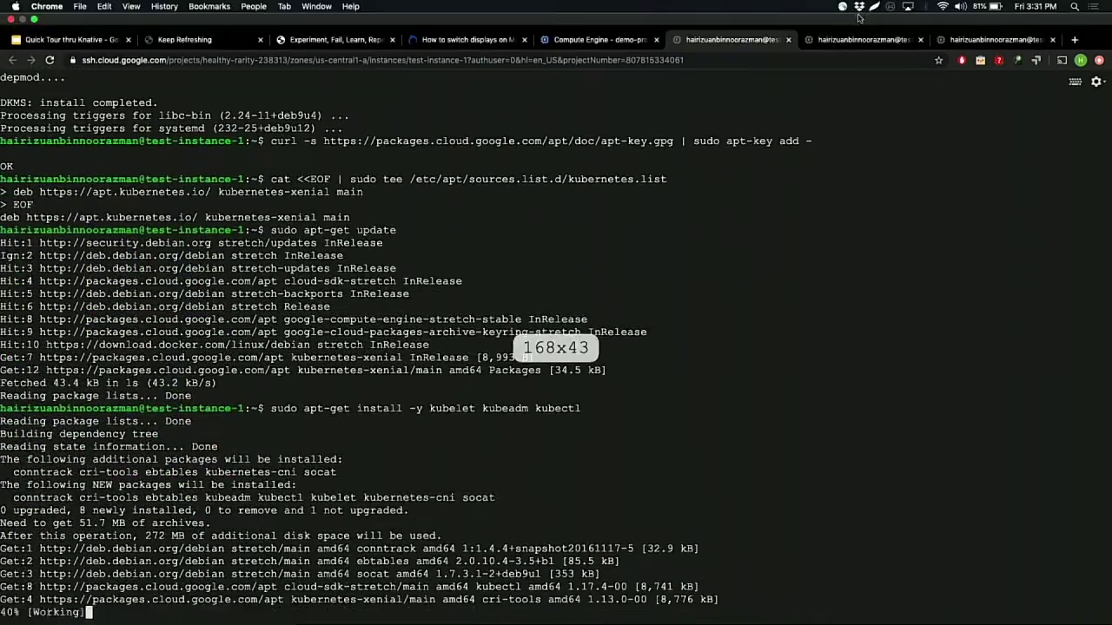
Run sudo apt-get install -y kubelet kubeadm kubectl on test-instance-2 and test-instance-3.
{"action": "left_click", "coordinate": [836, 17]}
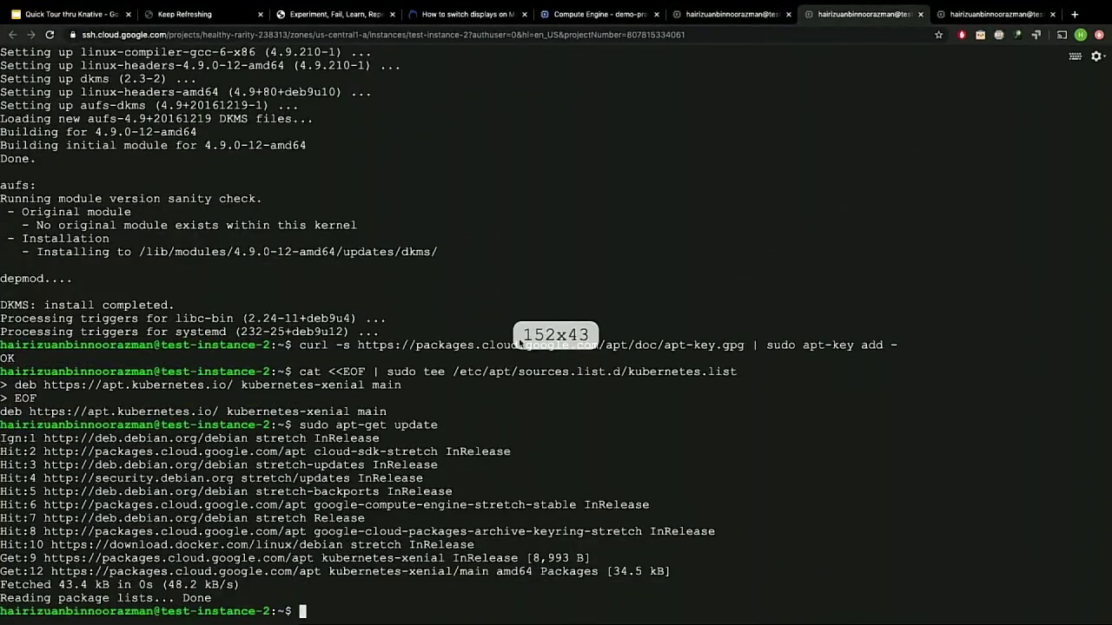
{"action": "key", "text": "ctrl+v"}
{"action": "key", "text": "Return"}
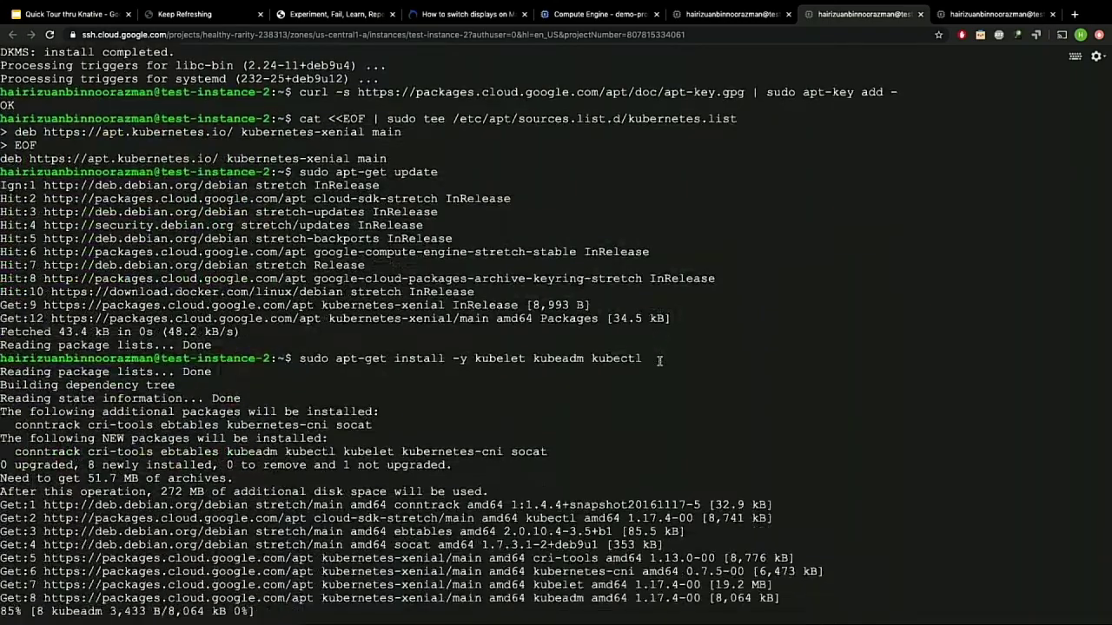
{"action": "left_click", "coordinate": [1011, 19]}
{"action": "key", "text": "ctrl+v"}
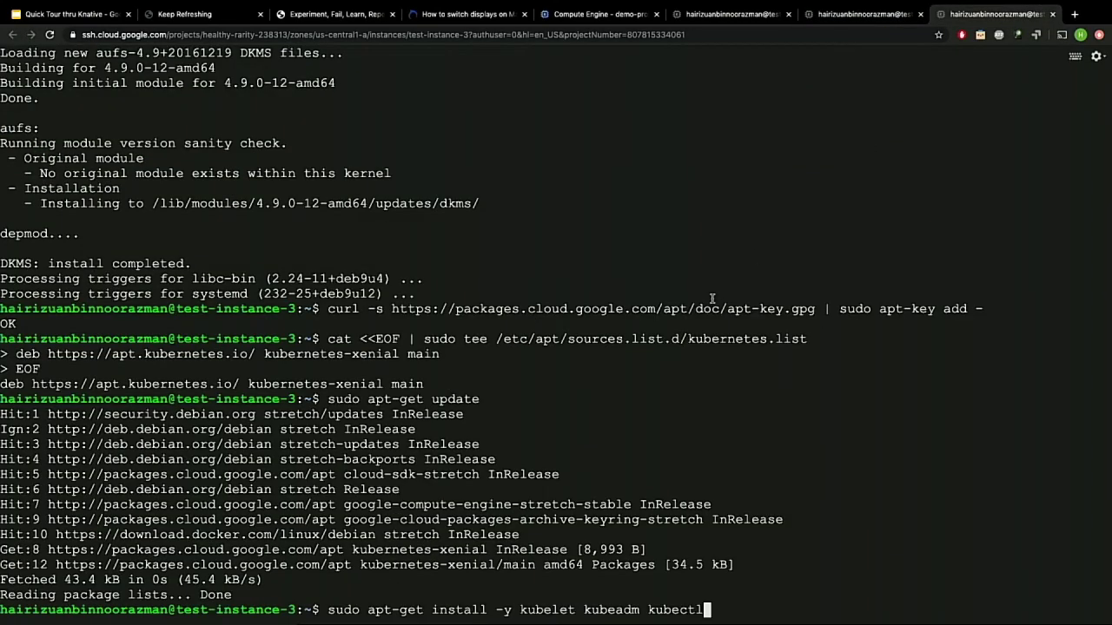
{"action": "key", "text": "Return"}
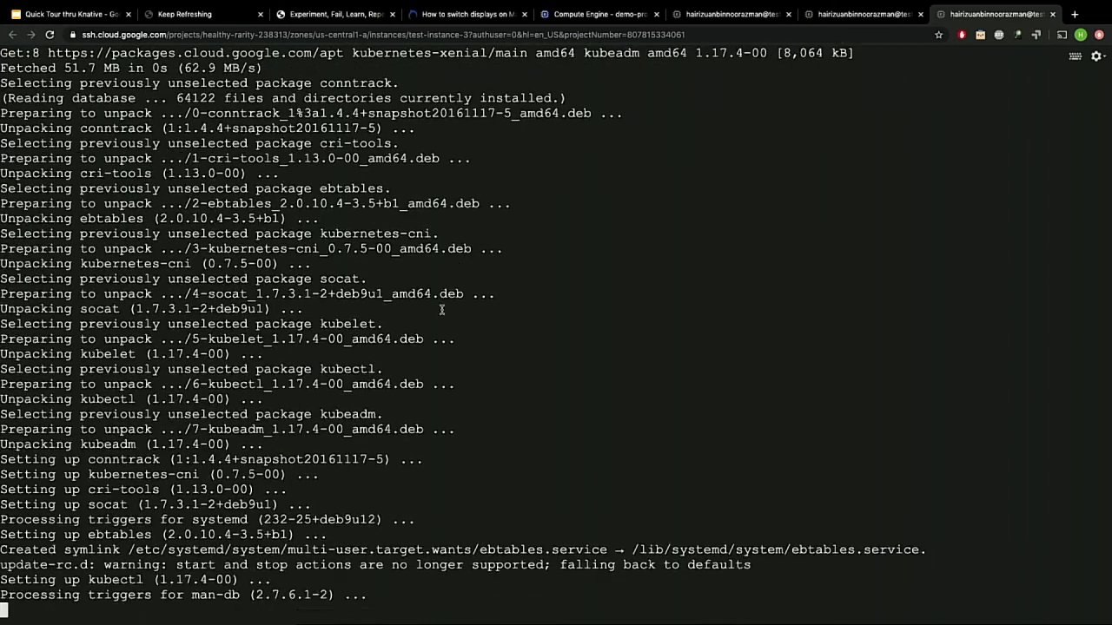
Review the installation output on test-instance-1 and check the kubelet service with sudo systemctl status kubelet.
{"action": "left_click", "coordinate": [703, 25]}
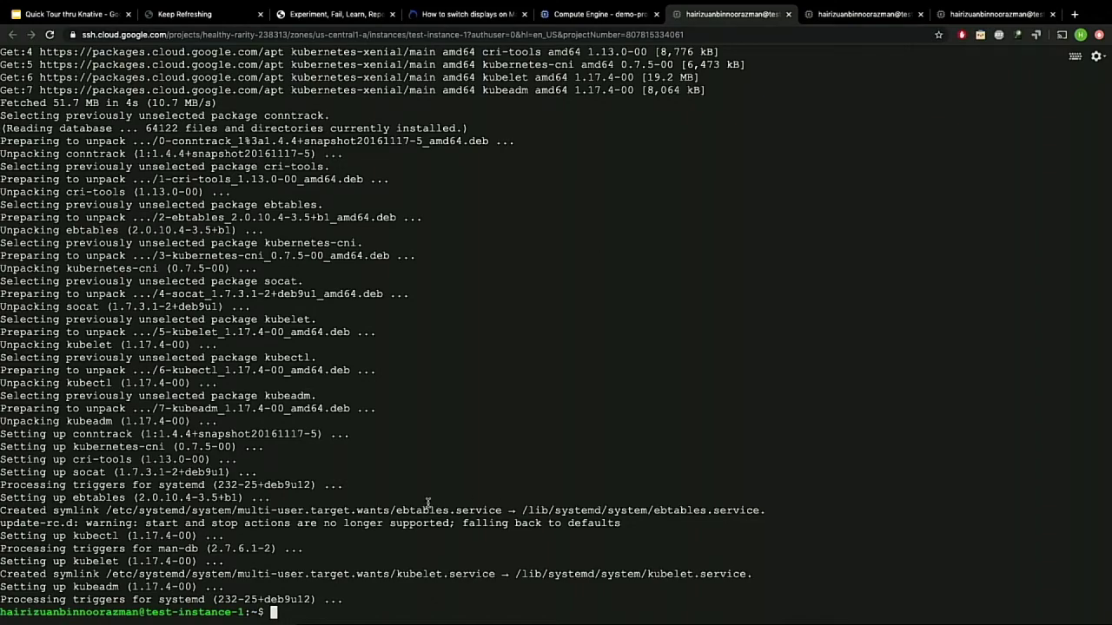
{"action": "scroll", "coordinate": [434, 433], "scroll_direction": "up", "scroll_amount": 10}
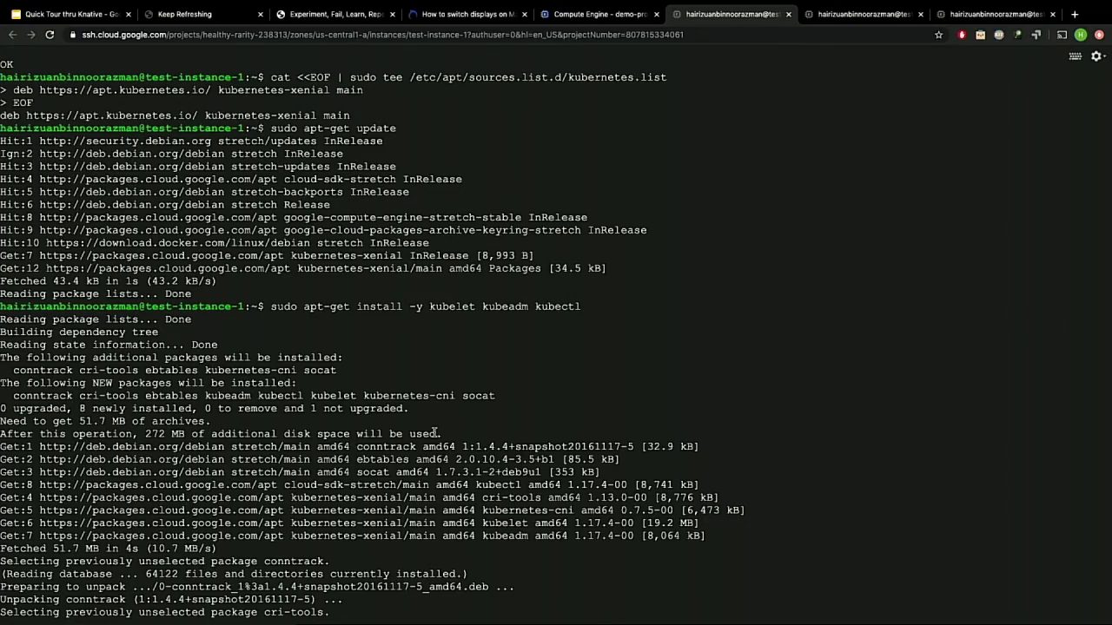
{"action": "scroll", "coordinate": [434, 432], "scroll_direction": "down", "scroll_amount": 10}
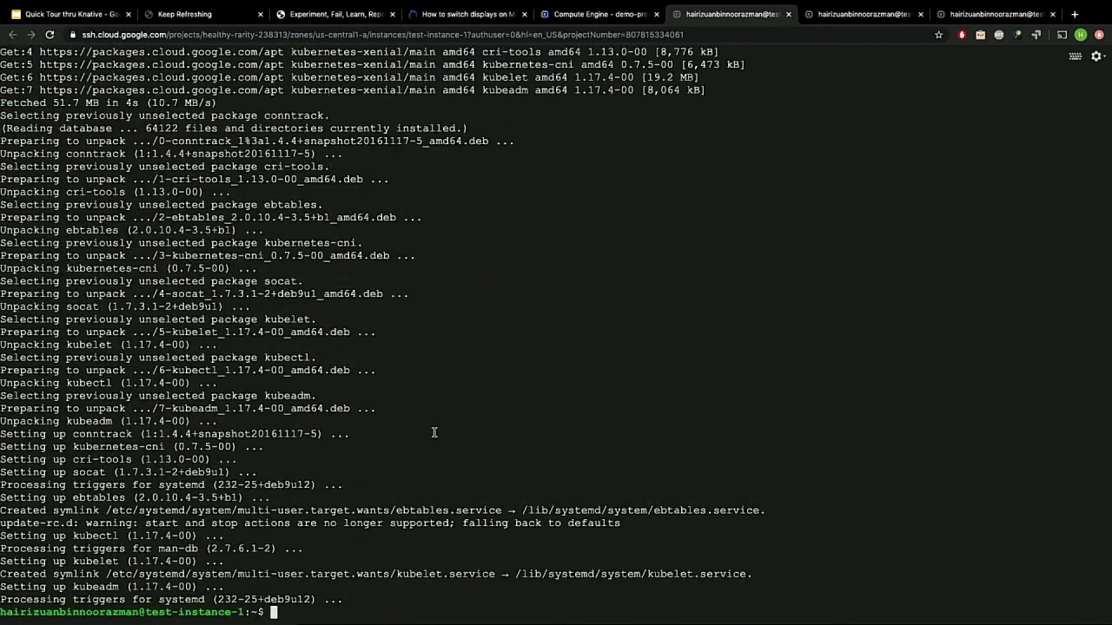
{"action": "type", "text": "sudo system"}
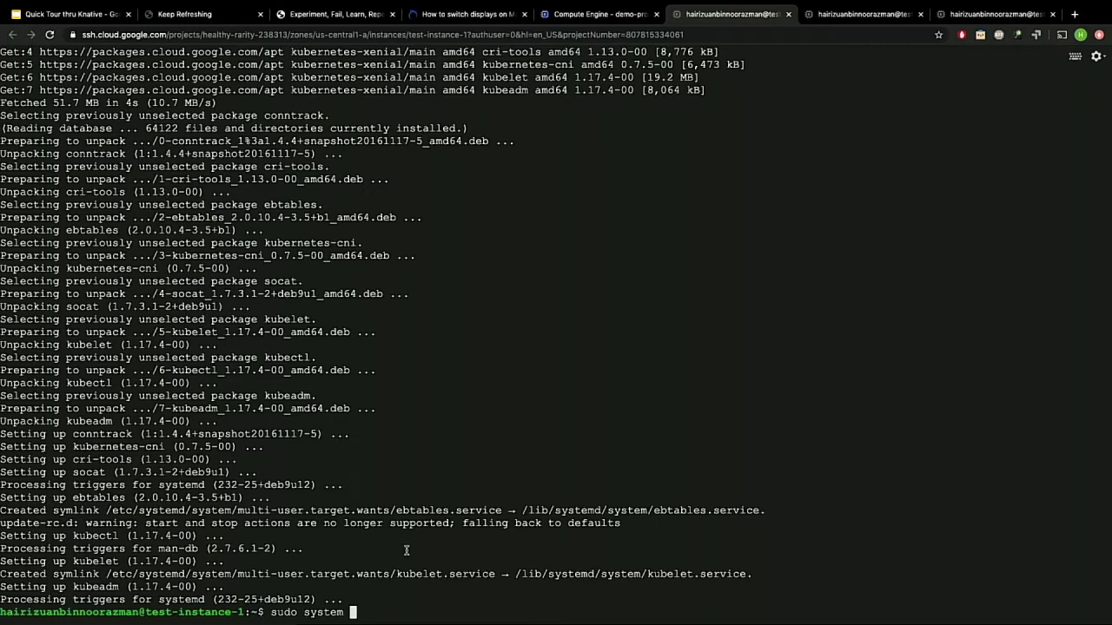
{"action": "key", "text": "BackSpace"}
{"action": "key", "text": "BackSpace"}
{"action": "key", "text": "BackSpace"}
{"action": "key", "text": "BackSpace"}
{"action": "key", "text": "BackSpace"}
{"action": "key", "text": "BackSpace"}
{"action": "key", "text": "BackSpace"}
{"action": "key", "text": "BackSpace"}
{"action": "key", "text": "BackSpace"}
{"action": "key", "text": "BackSpace"}
{"action": "key", "text": "BackSpace"}
{"action": "type", "text": "udo system"}
{"action": "key", "text": "BackSpace"}
{"action": "type", "text": "ctl sts"}
{"action": "key", "text": "BackSpace"}
{"action": "type", "text": "atus kubelet"}
{"action": "key", "text": "Return"}
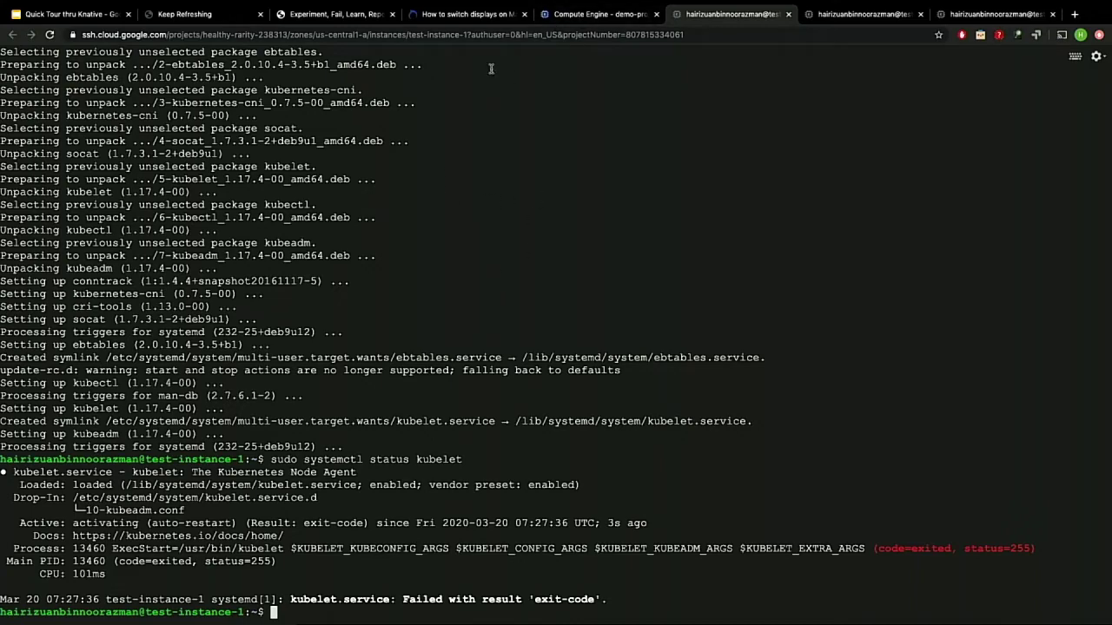
Copy the blog post's sudo apt-mark hold kubelet kubeadm kubectl command and run it on test-instance-1.
{"action": "left_click", "coordinate": [331, 16]}
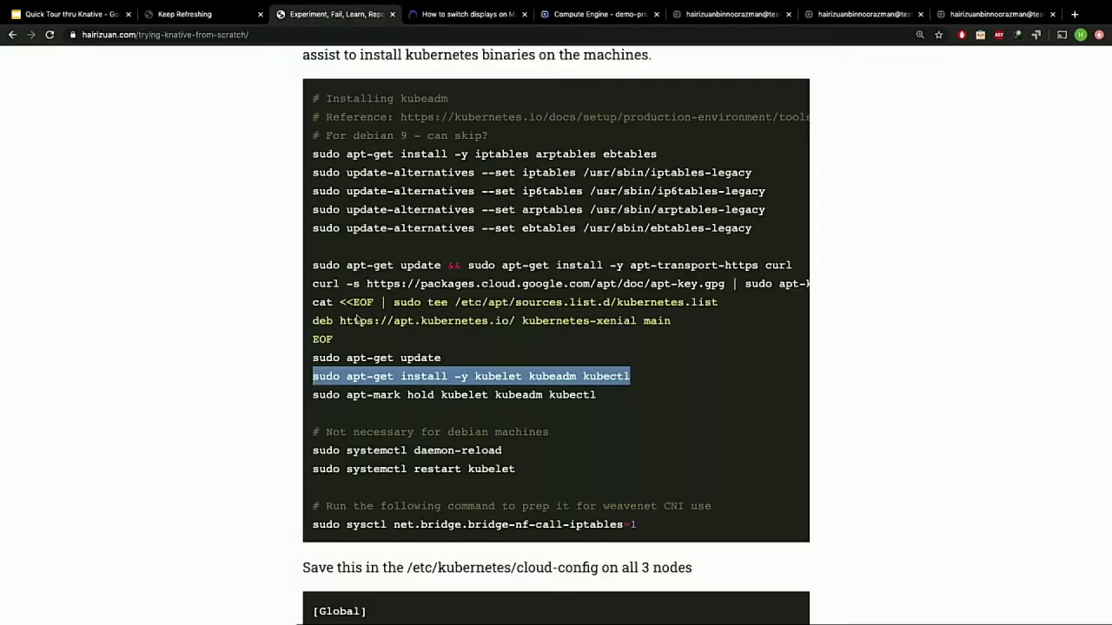
{"action": "scroll", "coordinate": [358, 317], "scroll_direction": "down", "scroll_amount": 1}
{"action": "left_click", "coordinate": [613, 361]}
{"action": "left_click_drag", "start_coordinate": [613, 361], "coordinate": [302, 364]}
{"action": "key", "text": "ctrl+c"}
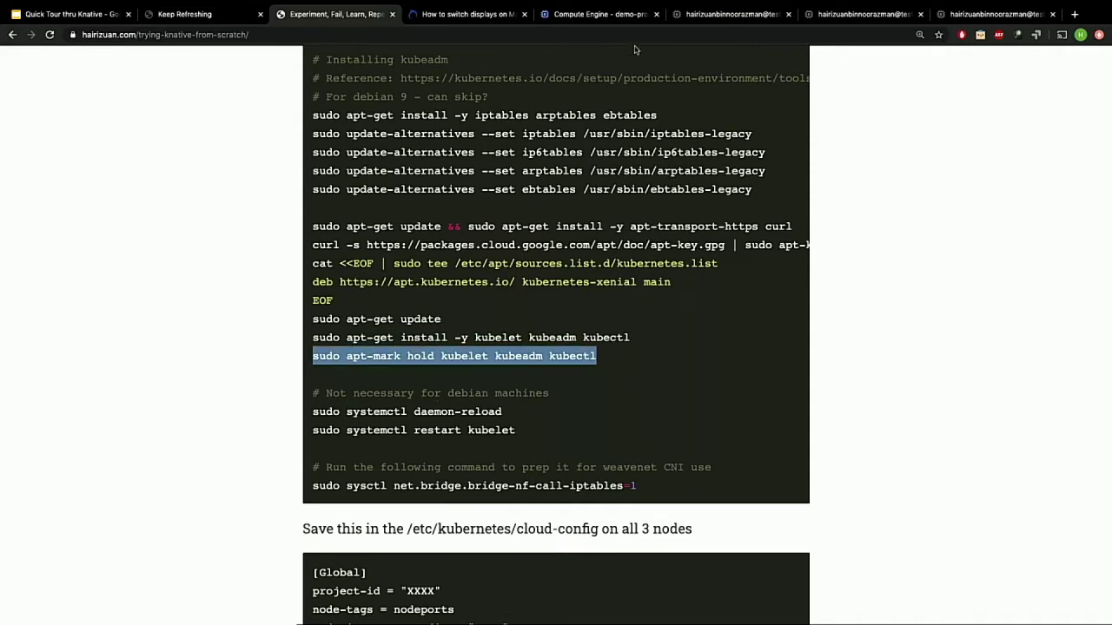
{"action": "left_click", "coordinate": [710, 16]}
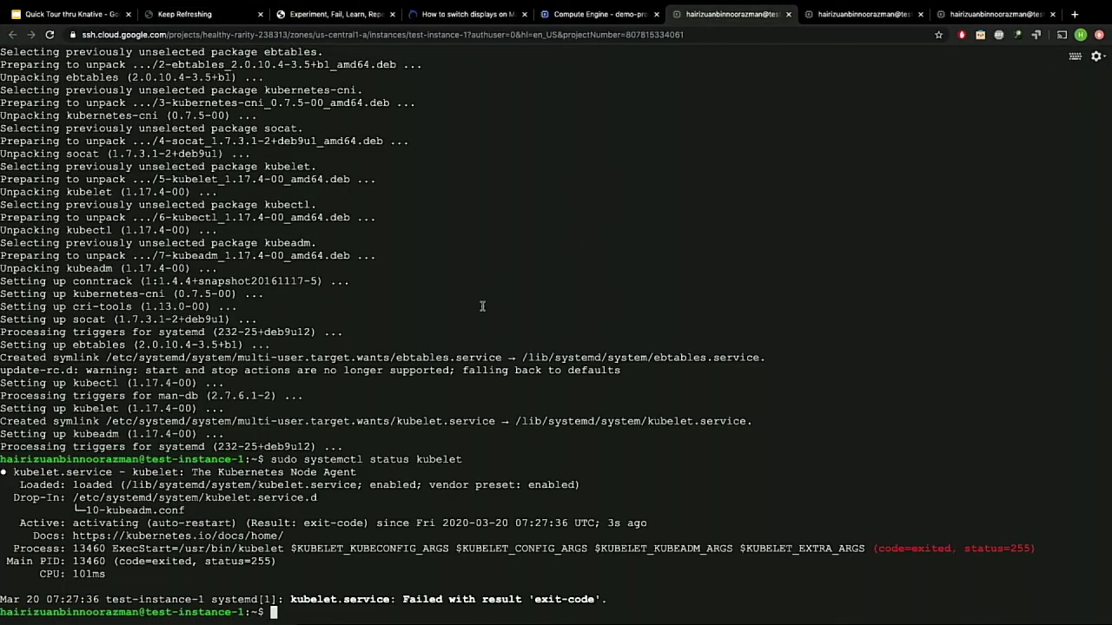
{"action": "key", "text": "ctrl+v"}
{"action": "key", "text": "Return"}
Run sudo apt-mark hold kubelet kubeadm kubectl on test-instance-2 and test-instance-3.
{"action": "left_click", "coordinate": [836, 15]}
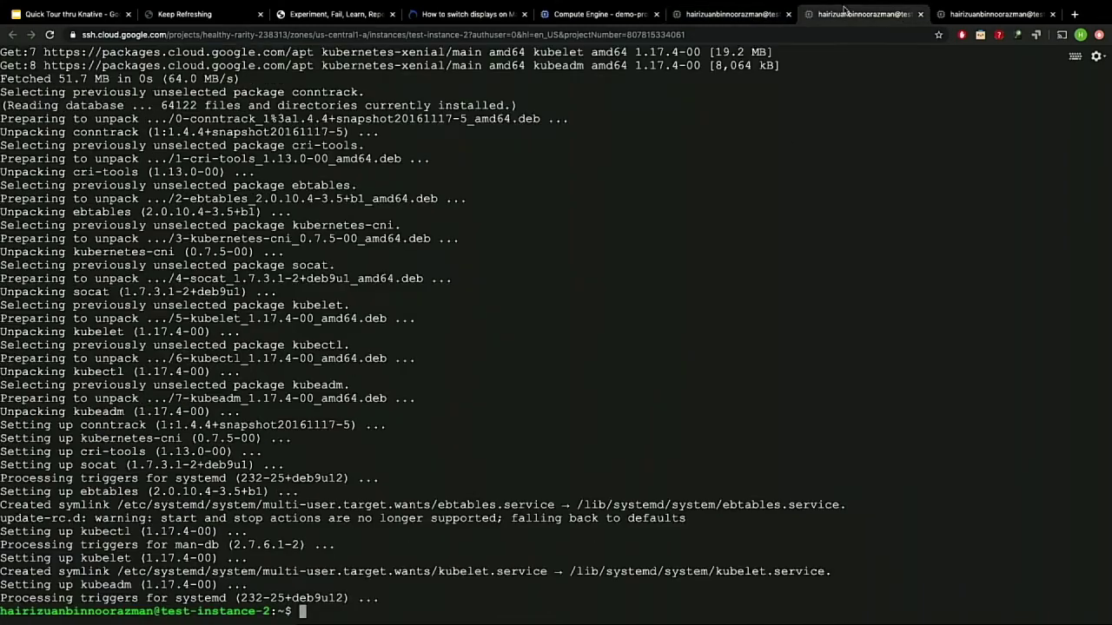
{"action": "key", "text": "ctrl+v"}
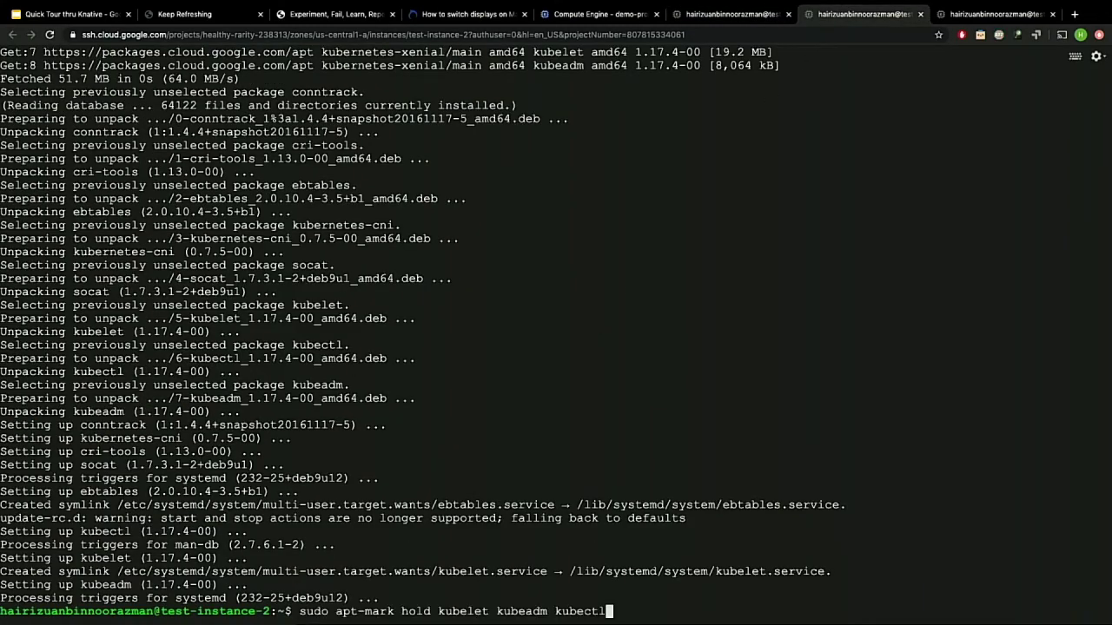
{"action": "key", "text": "Return"}
{"action": "left_click", "coordinate": [997, 14]}
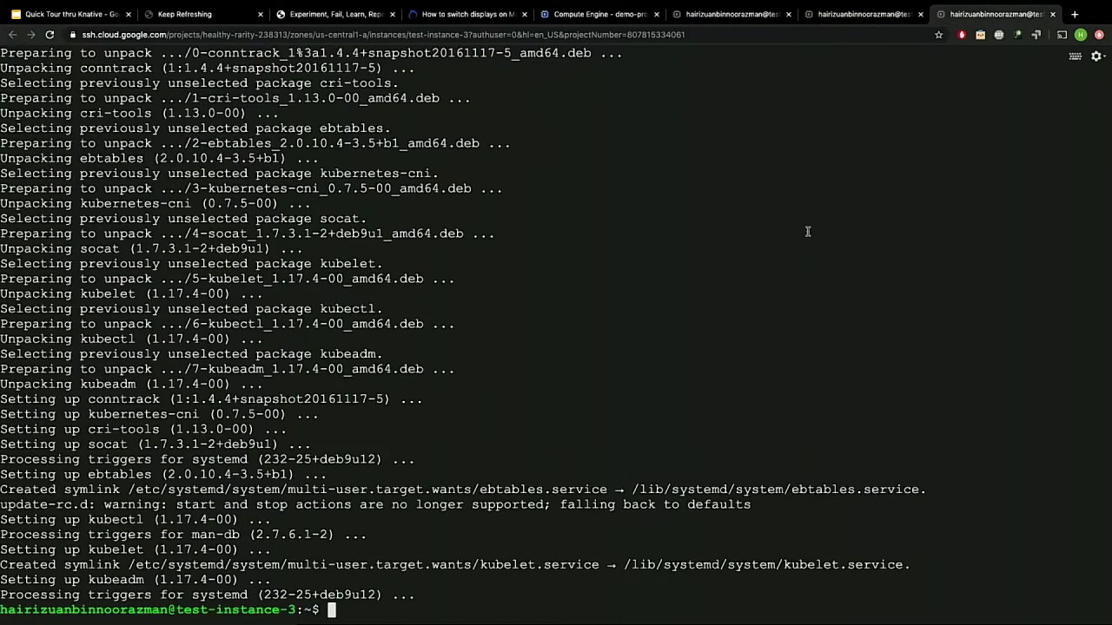
{"action": "key", "text": "ctrl+v"}
{"action": "key", "text": "Return"}
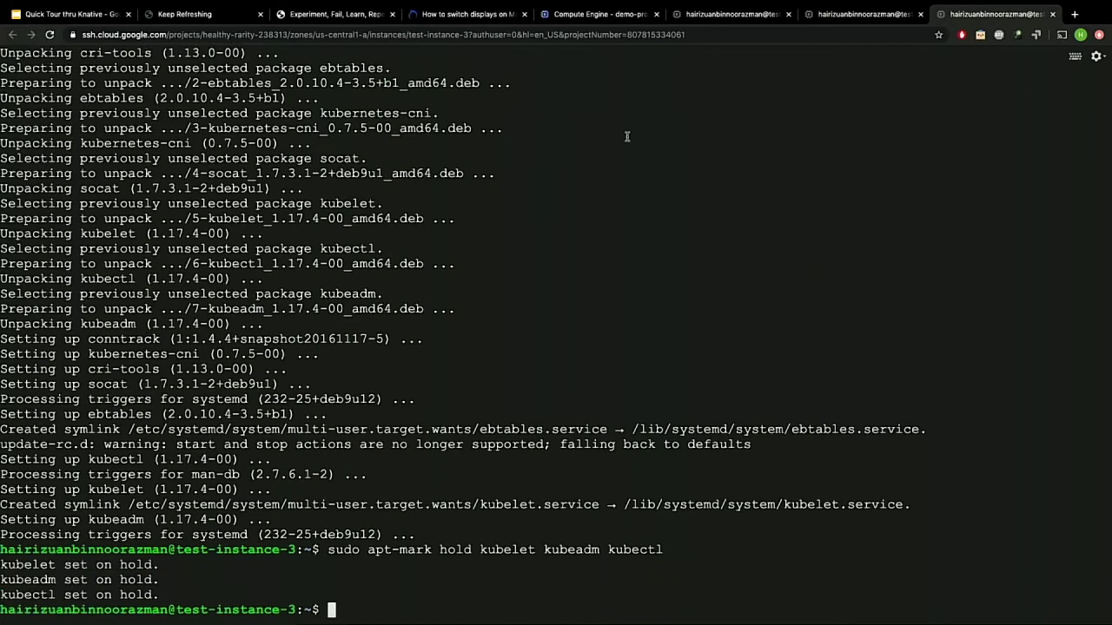
Copy the blog post's sudo sysctl net.bridge.bridge-nf-call-iptables=1 command and run it on test-instance-1.
{"action": "left_click", "coordinate": [462, 15]}
{"action": "left_click", "coordinate": [325, 14]}
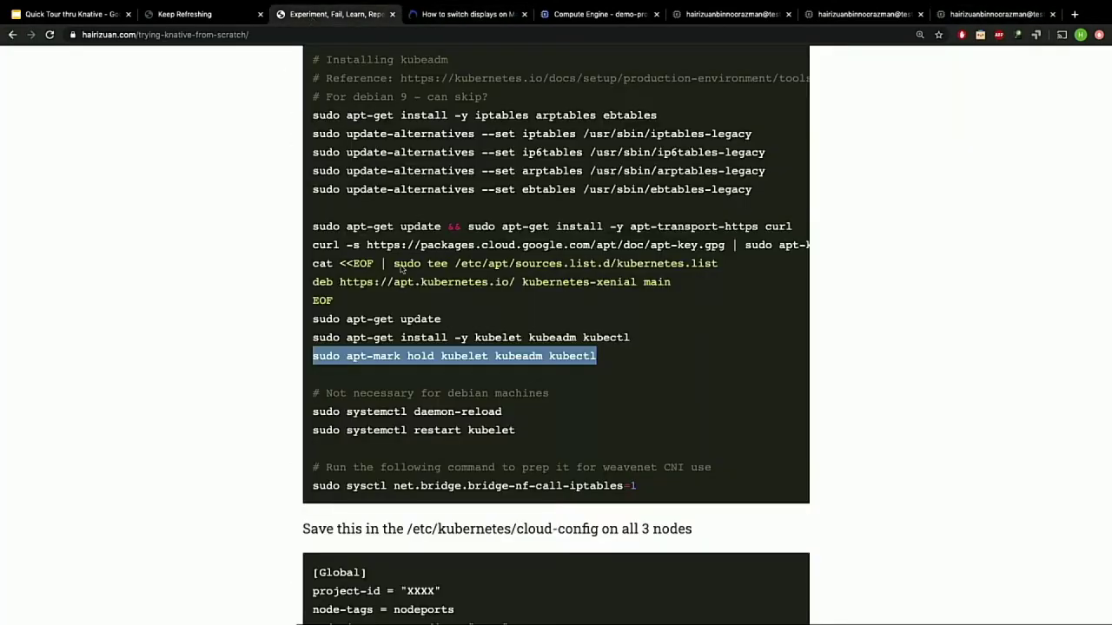
{"action": "scroll", "coordinate": [400, 304], "scroll_direction": "down", "scroll_amount": 5}
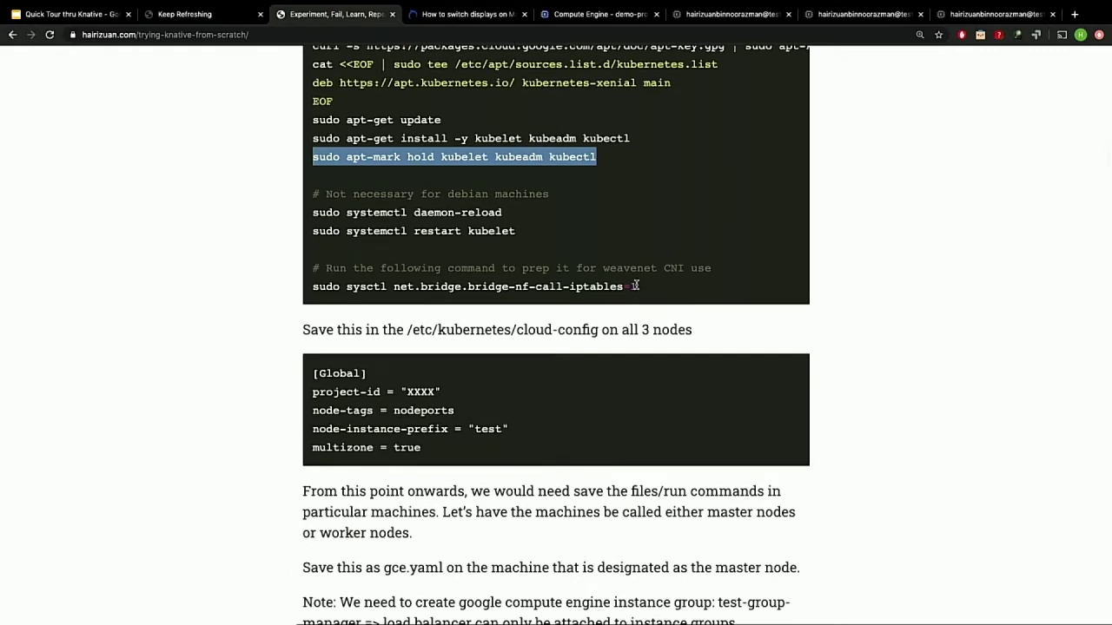
{"action": "left_click_drag", "start_coordinate": [639, 286], "coordinate": [330, 286]}
{"action": "key", "text": "ctrl+c"}
{"action": "left_click", "coordinate": [313, 287]}
{"action": "left_click", "coordinate": [640, 287]}
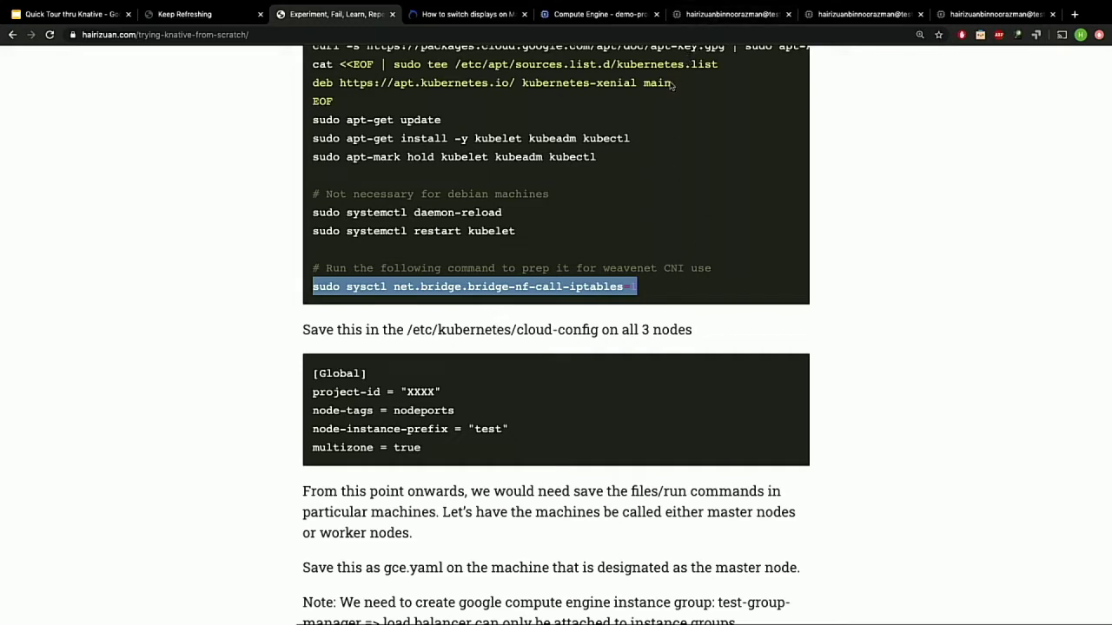
{"action": "left_click", "coordinate": [705, 15]}
{"action": "key", "text": "ctrl+v"}
{"action": "key", "text": "Return"}
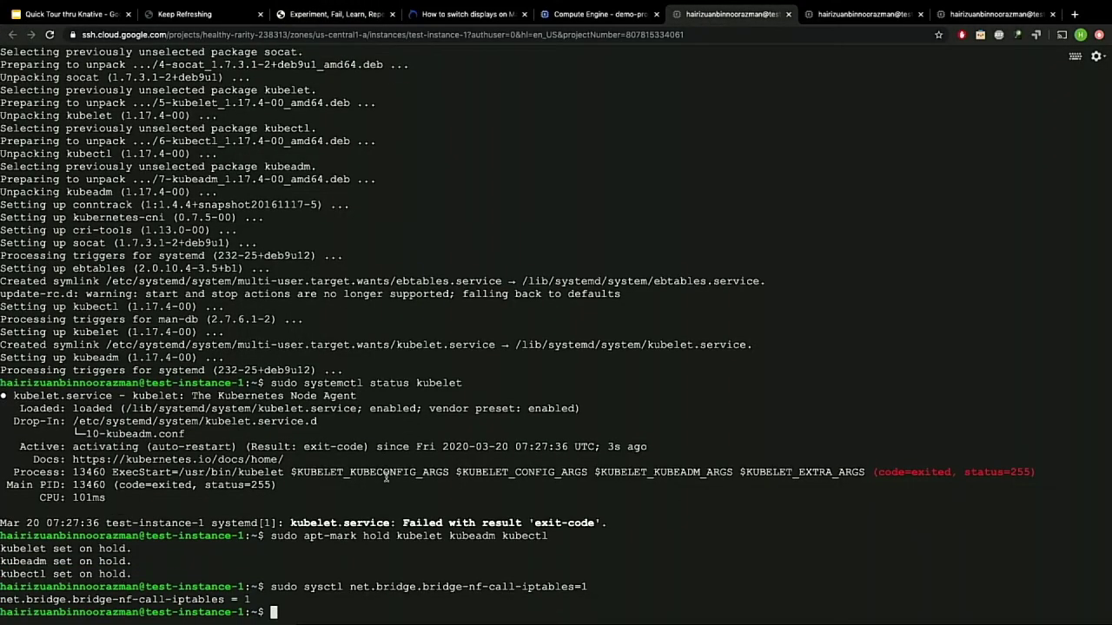
Run sudo sysctl net.bridge.bridge-nf-call-iptables=1 on test-instance-2 and test-instance-3.
{"action": "left_click", "coordinate": [862, 21]}
{"action": "key", "text": "ctrl+v"}
{"action": "key", "text": "Return"}
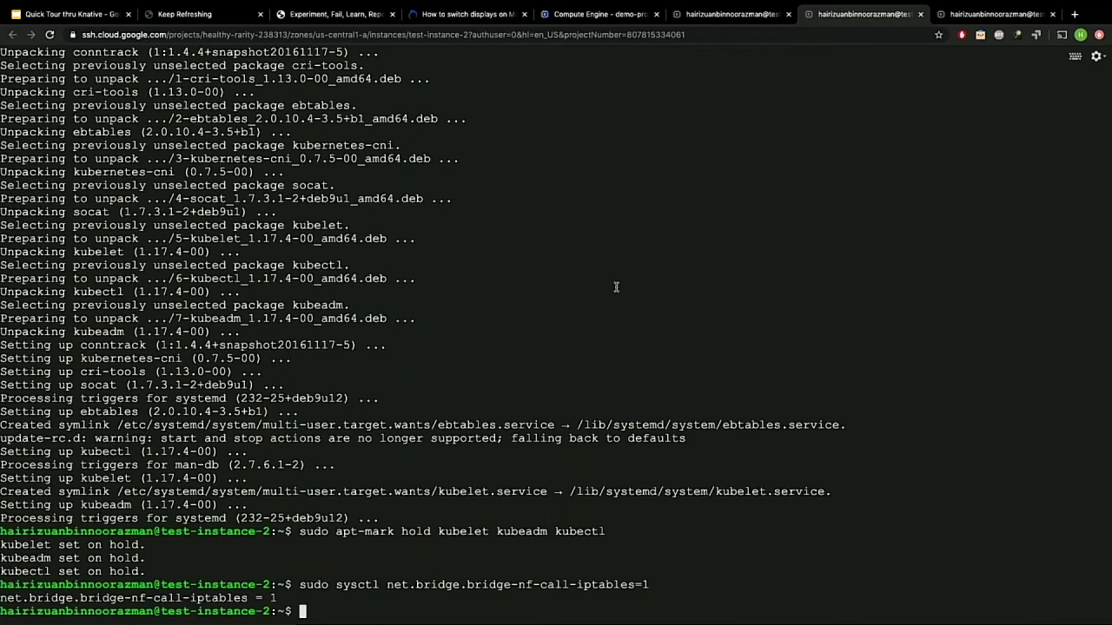
{"action": "left_click", "coordinate": [982, 15]}
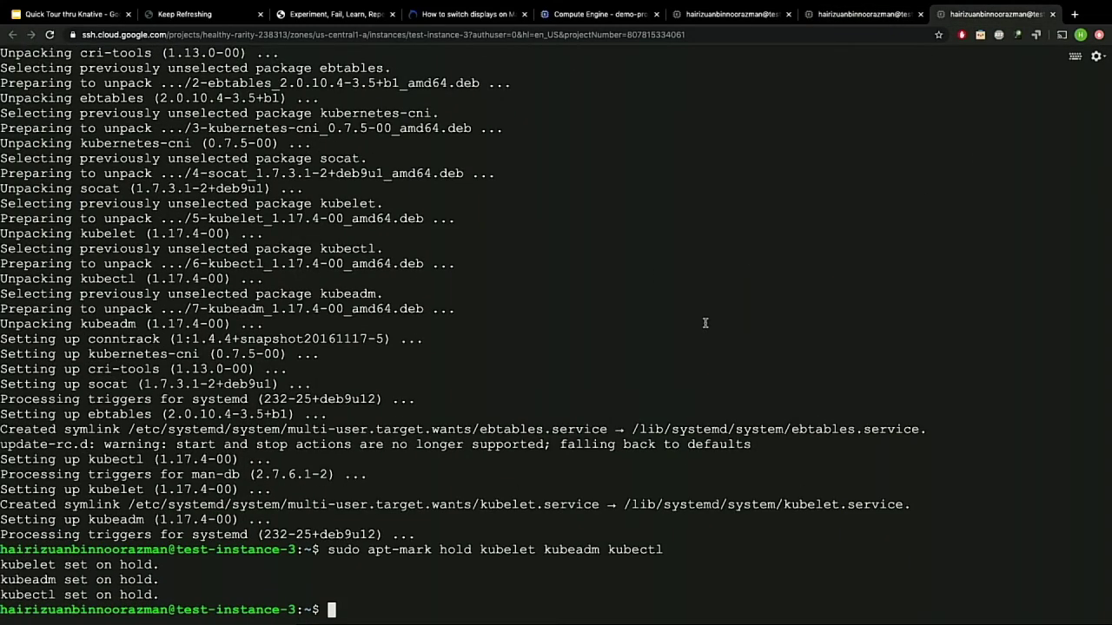
{"action": "key", "text": "ctrl+v"}
{"action": "key", "text": "Return"}
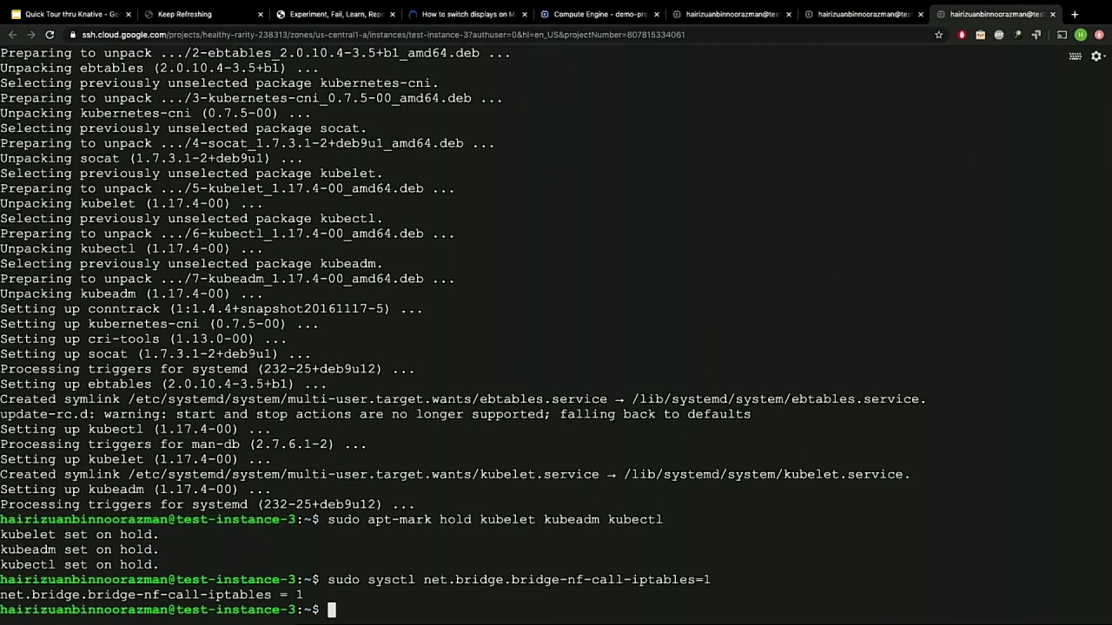
{"action": "key", "text": "Return"}
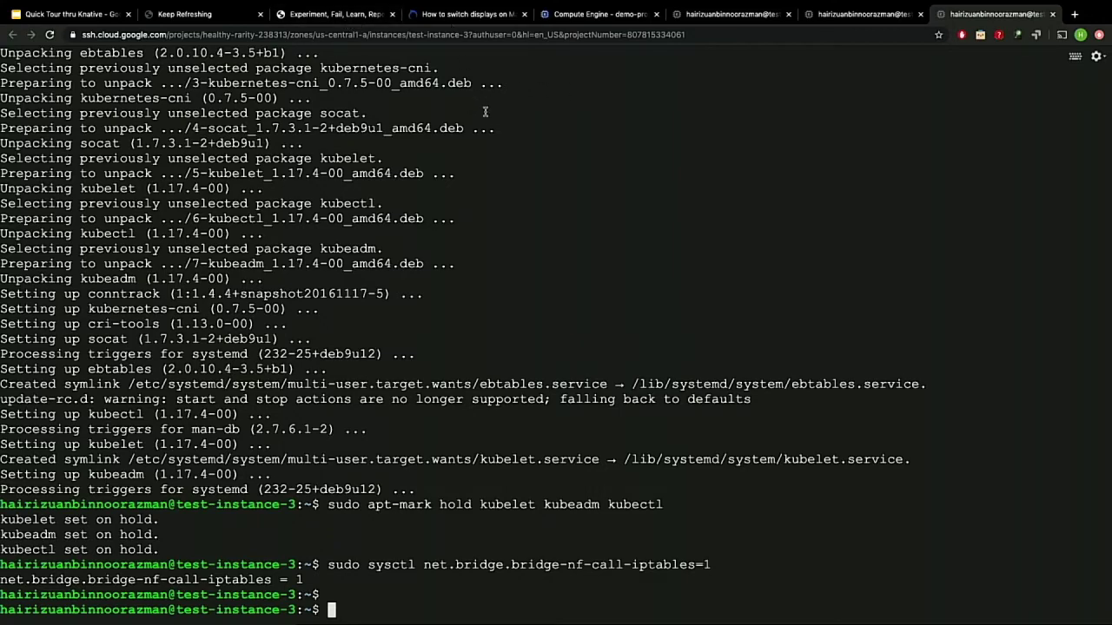
Copy the [Global] cloud-config block that the Knative guide says to save on all three nodes.
{"action": "left_click", "coordinate": [323, 15]}
{"action": "scroll", "coordinate": [441, 319], "scroll_direction": "down", "scroll_amount": 2}
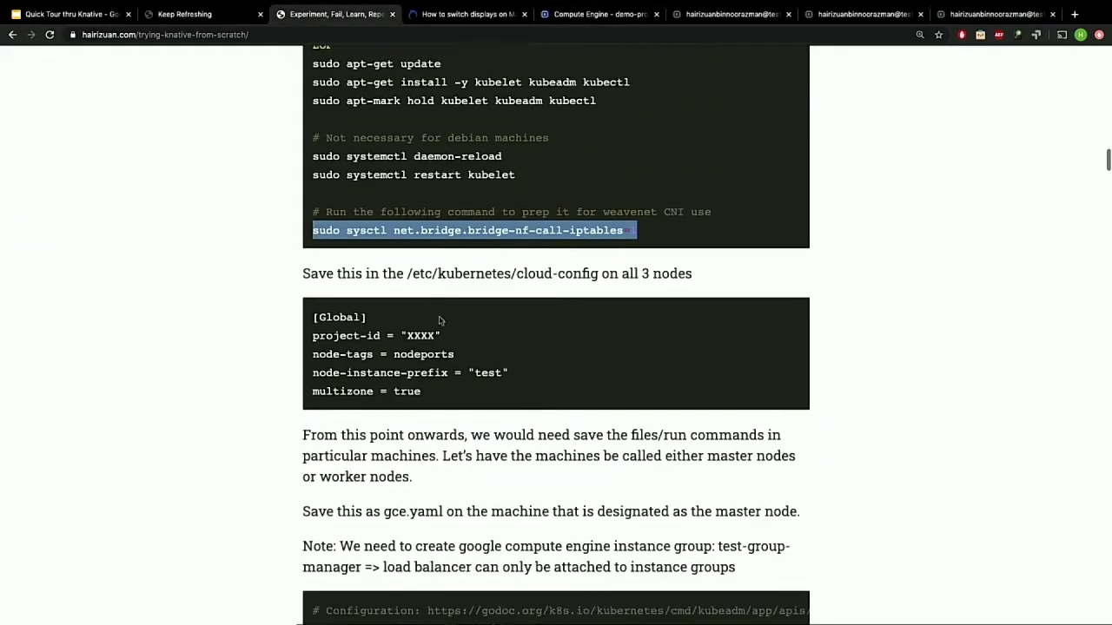
{"action": "scroll", "coordinate": [442, 320], "scroll_direction": "down", "scroll_amount": 3}
{"action": "scroll", "coordinate": [441, 321], "scroll_direction": "up", "scroll_amount": 3}
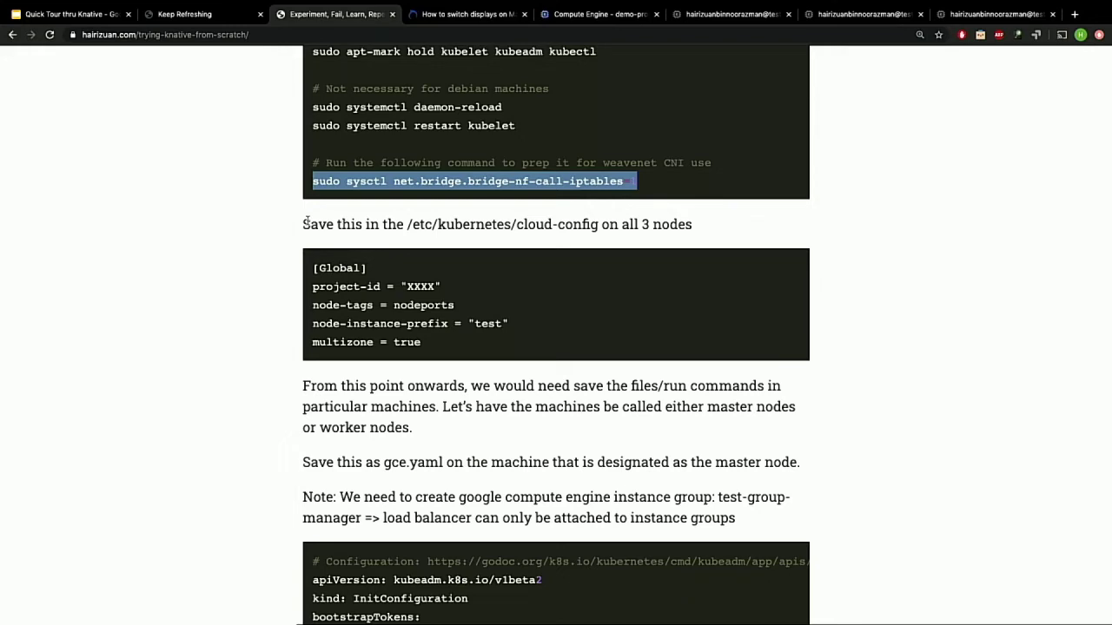
{"action": "scroll", "coordinate": [337, 195], "scroll_direction": "down", "scroll_amount": 1}
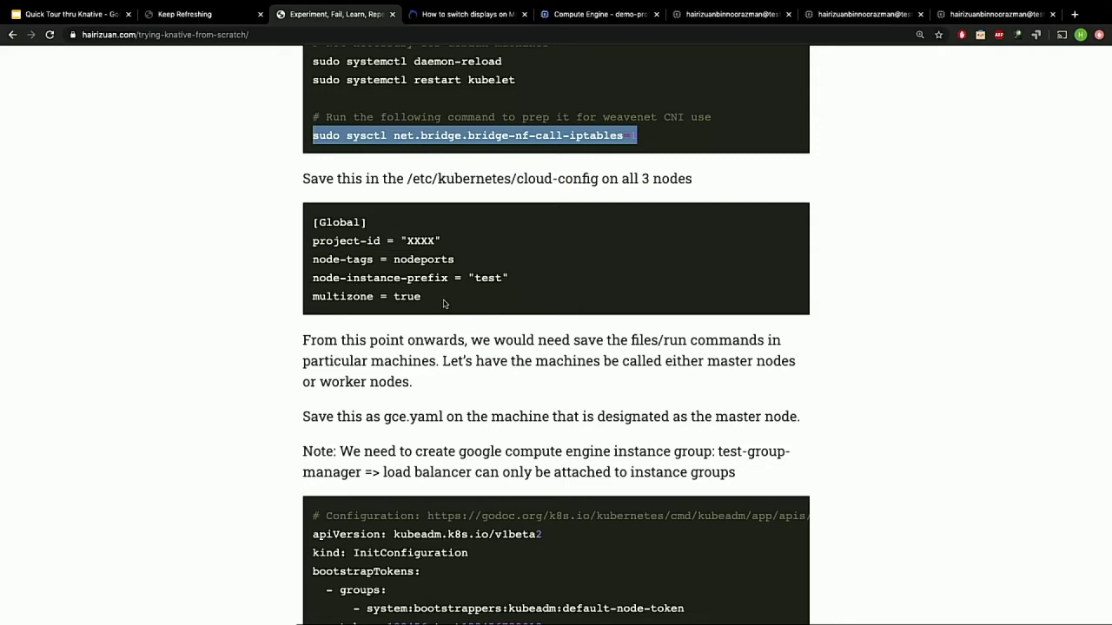
{"action": "left_click_drag", "start_coordinate": [443, 304], "coordinate": [308, 226]}
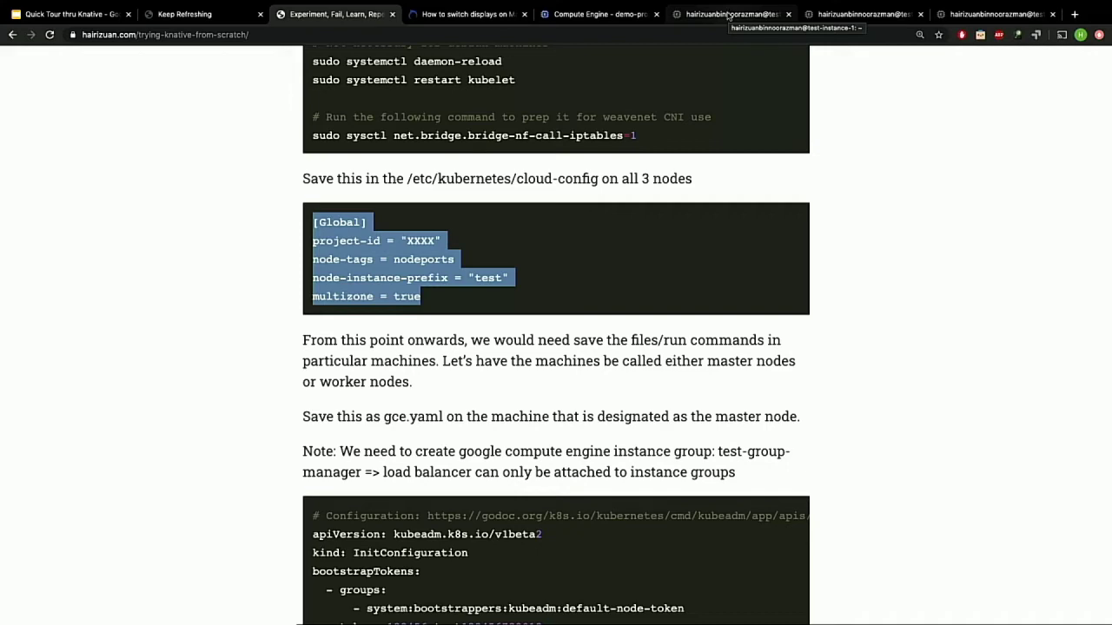
Switch to the test-instance-1 terminal and list the files in the home directory.
{"action": "left_click", "coordinate": [725, 14]}
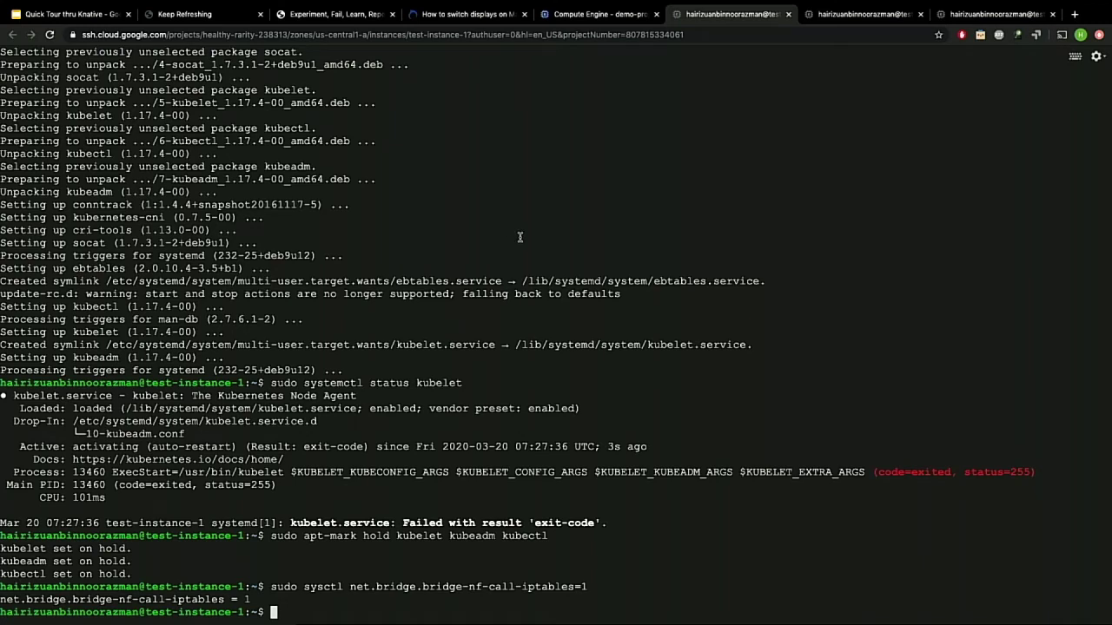
{"action": "type", "text": "ls"}
{"action": "key", "text": "Return"}
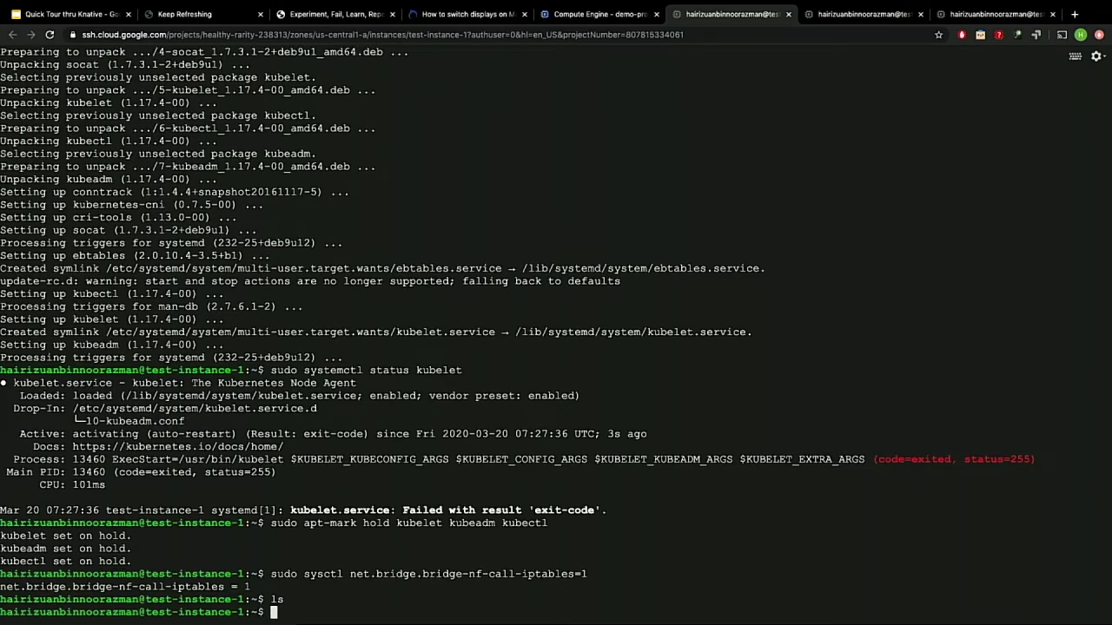
{"action": "type", "text": "sudo vim  /et"}
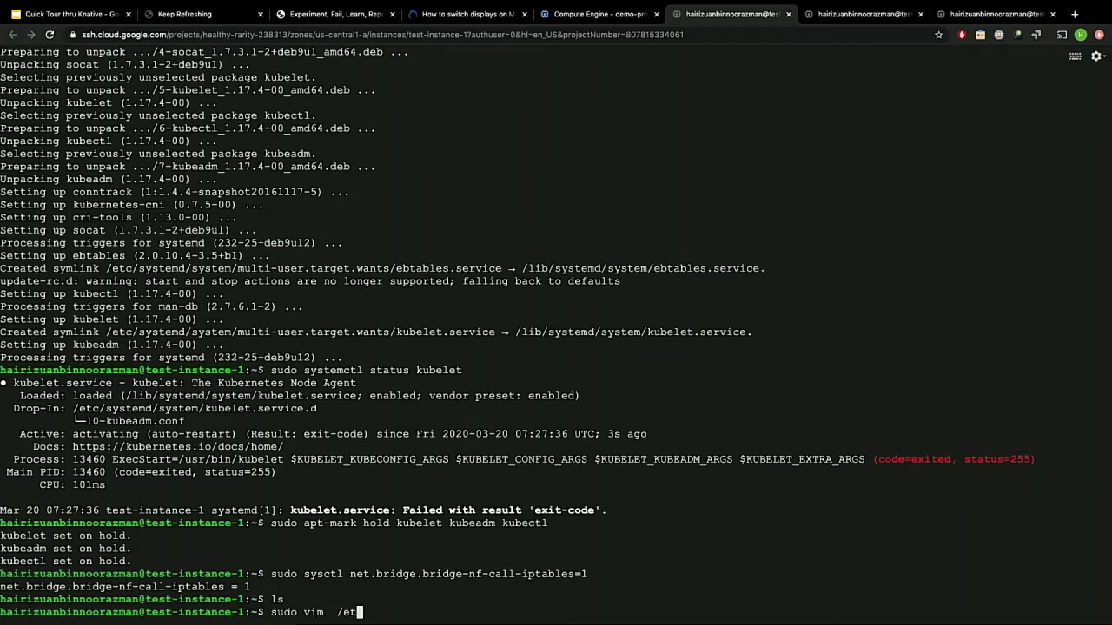
{"action": "type", "text": "c/kubernete"}
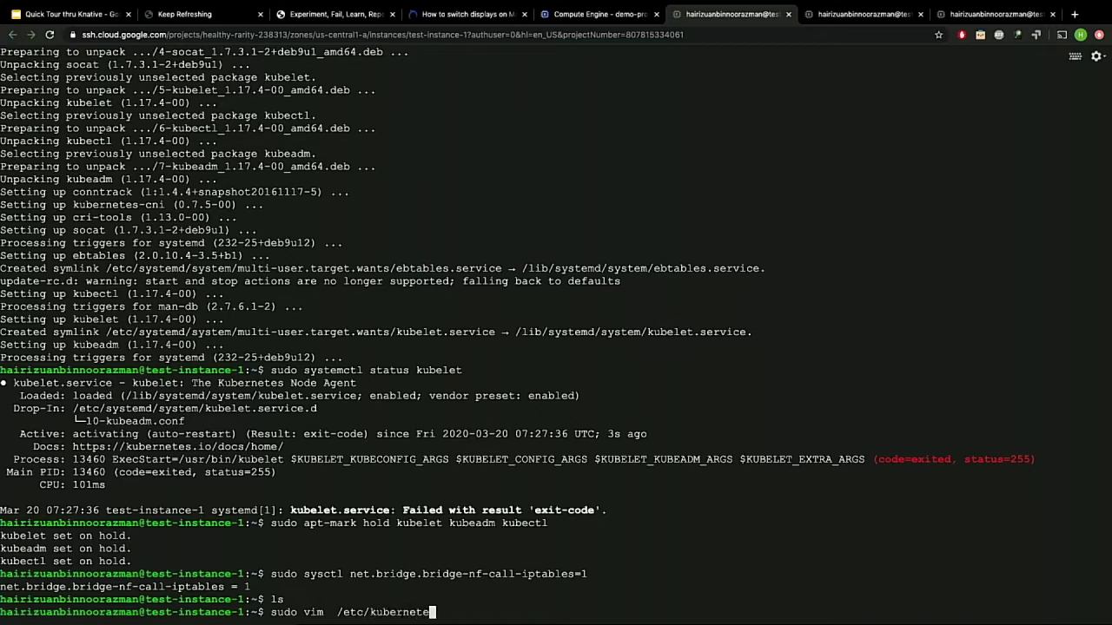
{"action": "type", "text": "s/cloud-config"}
{"action": "key", "text": "ctrl+c"}
Clear the test-instance-1 terminal and list the current directory again.
{"action": "type", "text": "clear"}
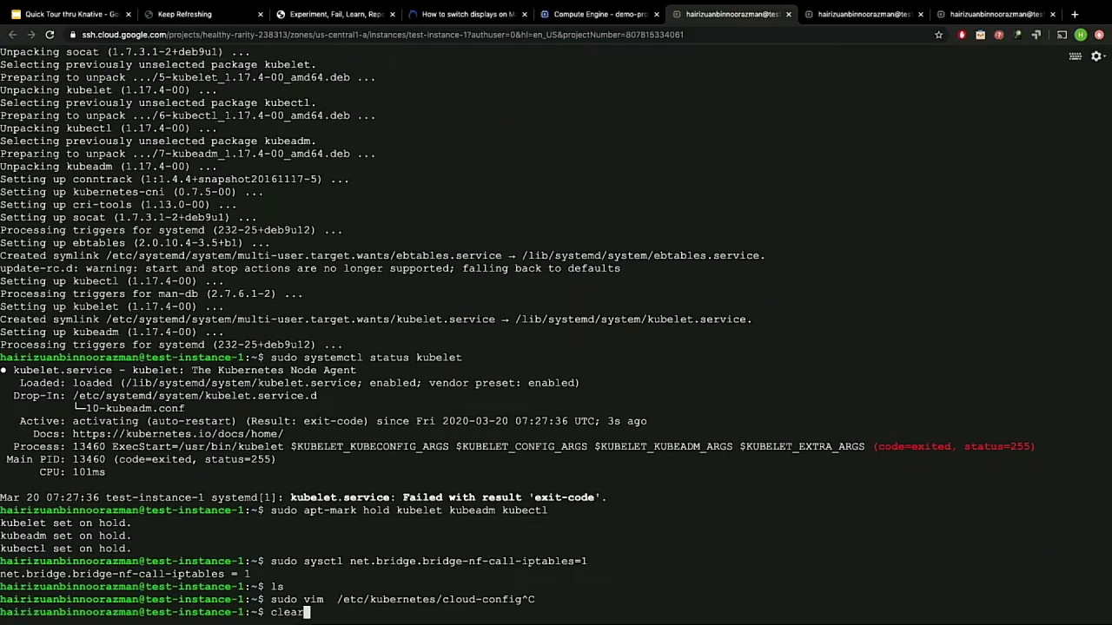
{"action": "key", "text": "Return"}
{"action": "type", "text": "ls"}
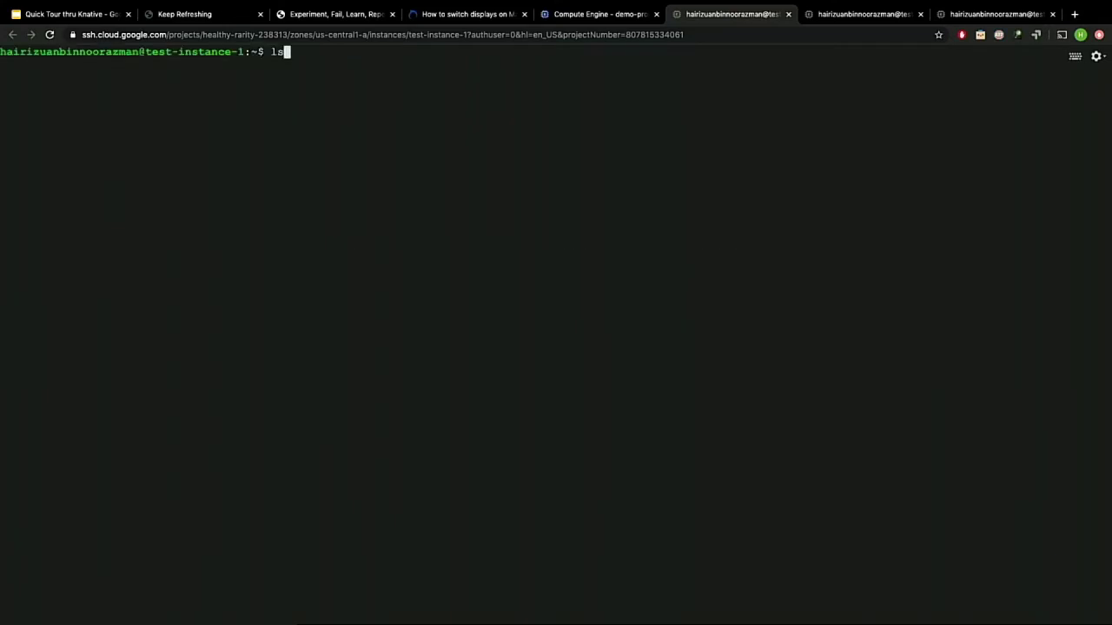
{"action": "key", "text": "Return"}
Open /etc/kubernetes/cloud-config in vim with sudo on test-instance-1 and paste the copied [Global] block into it.
{"action": "type", "text": "sudo vim"}
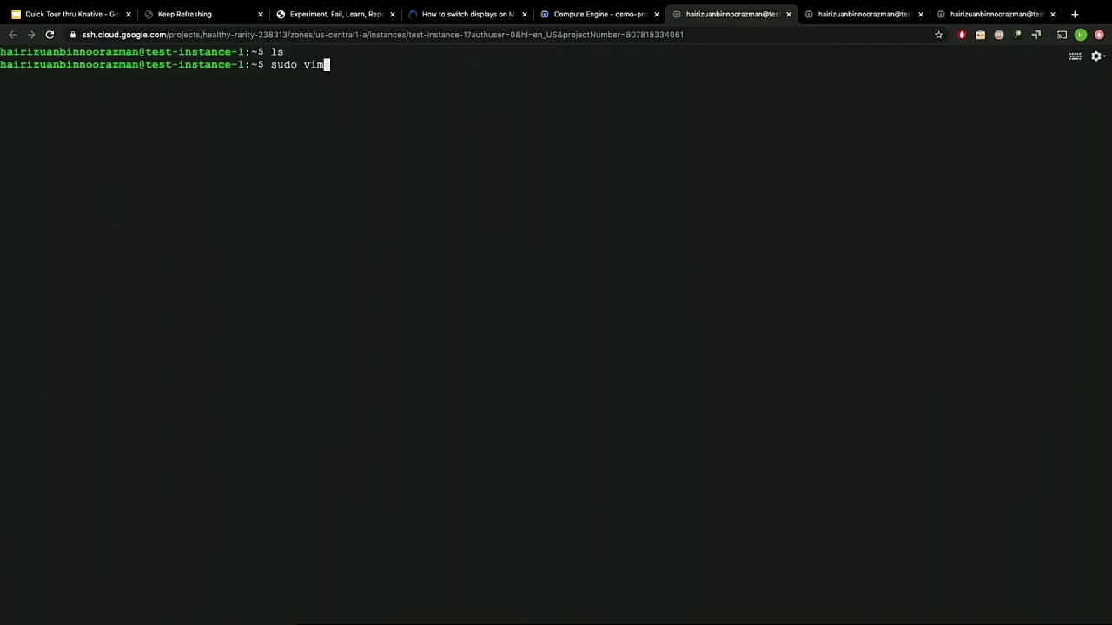
{"action": "type", "text": " /etc/kubernetes/clo"}
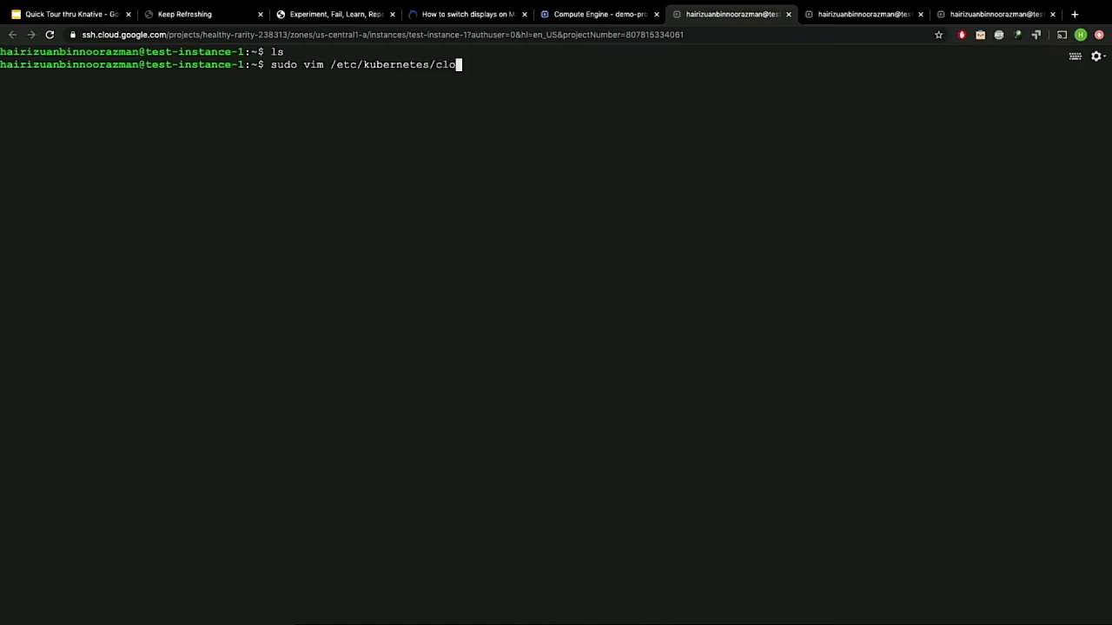
{"action": "type", "text": "ud-config"}
{"action": "key", "text": "Return"}
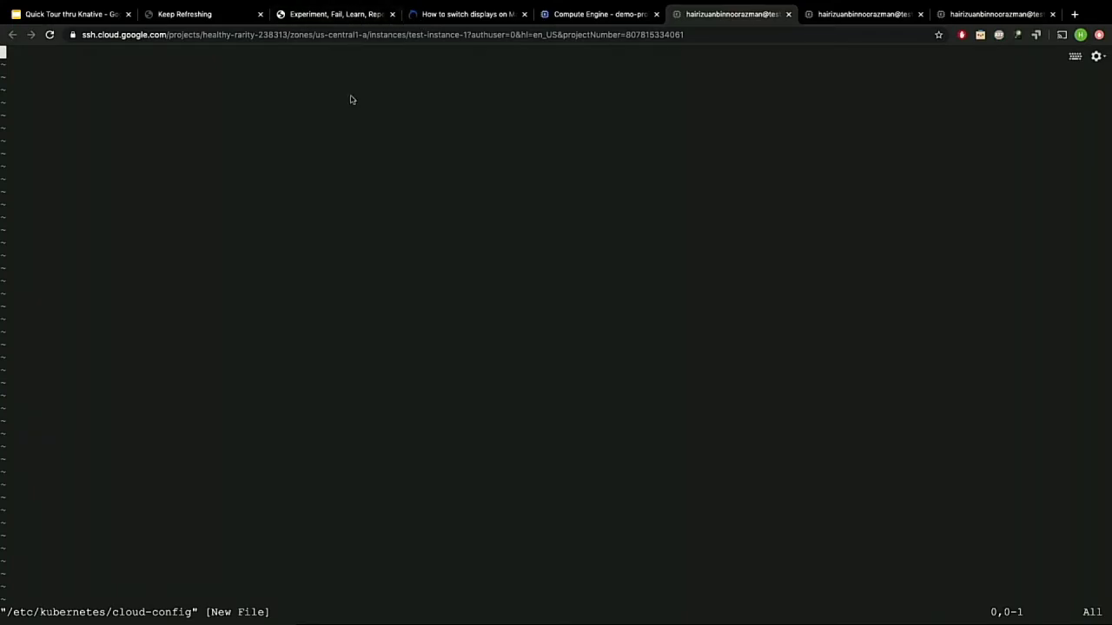
{"action": "key", "text": "i"}
{"action": "key", "text": "super+v"}
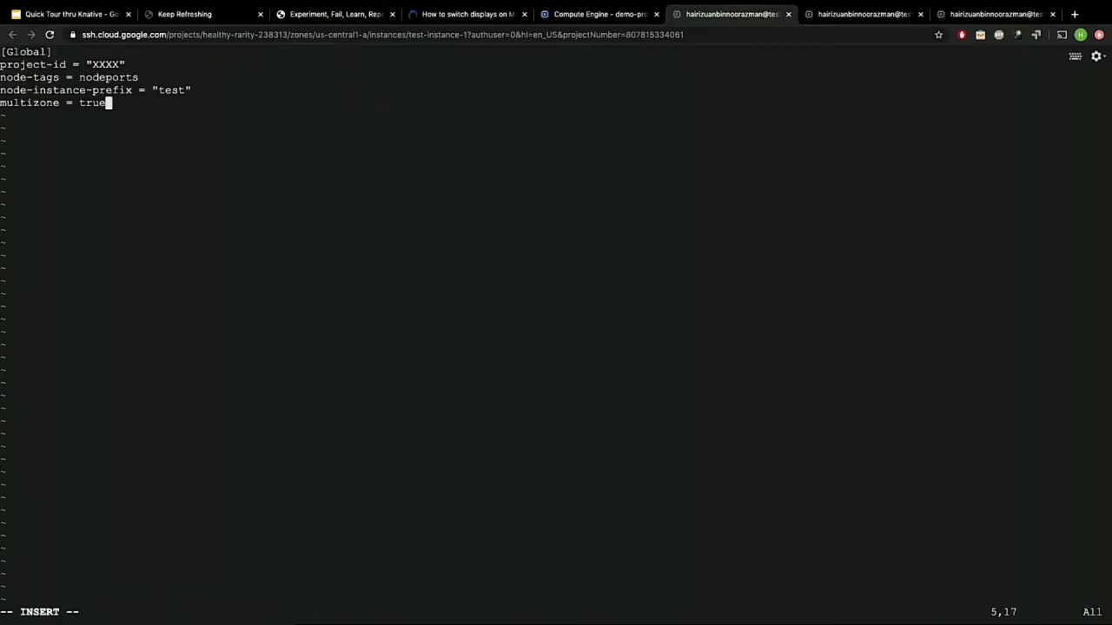
Replace the XXXX placeholder of project-id in the cloud-config file with healty-rarity-238313.
{"action": "key", "text": "Up"}
{"action": "key", "text": "Up"}
{"action": "key", "text": "Up"}
{"action": "key", "text": "Down"}
{"action": "key", "text": "Down"}
{"action": "key", "text": "Up"}
{"action": "key", "text": "Up"}
{"action": "key", "text": "Right"}
{"action": "key", "text": "Right"}
{"action": "key", "text": "BackSpace"}
{"action": "key", "text": "BackSpace"}
{"action": "key", "text": "BackSpace"}
{"action": "key", "text": "BackSpace"}
{"action": "type", "text": "healty-rarity"}
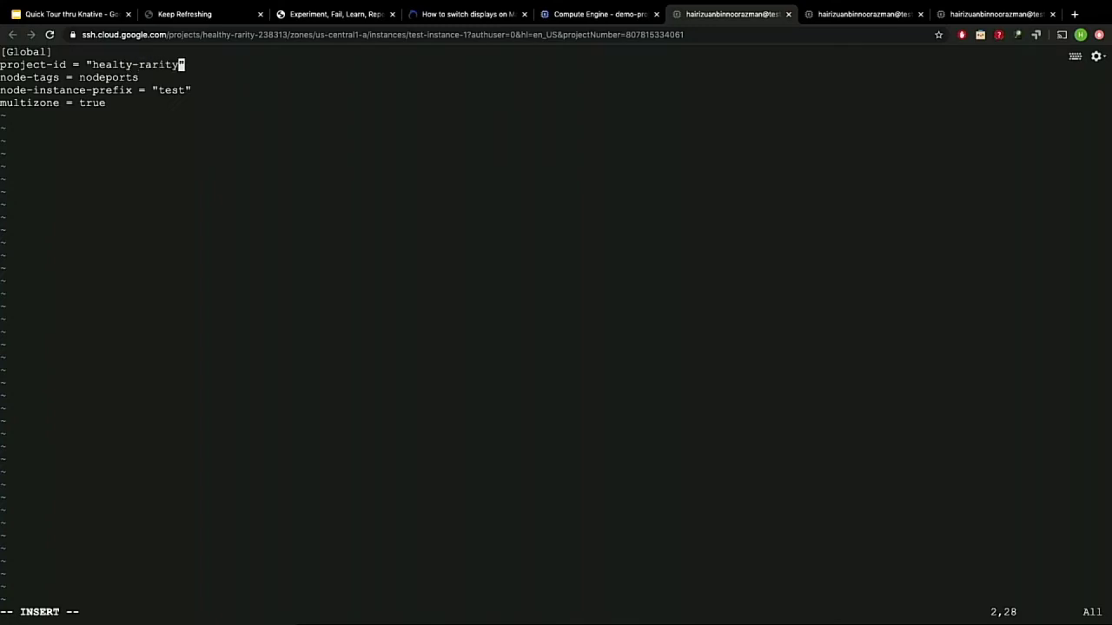
{"action": "type", "text": "-238313"}
Compare the project ID with the one in the page address, and save and close the cloud-config file.
{"action": "left_click_drag", "start_coordinate": [201, 35], "coordinate": [283, 38]}
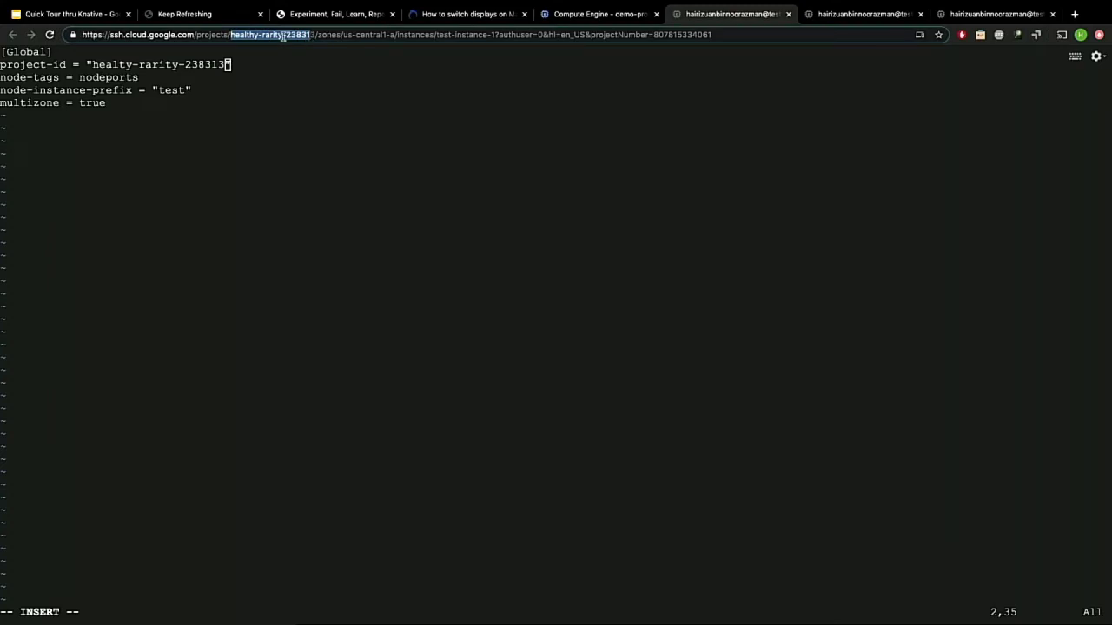
{"action": "left_click", "coordinate": [295, 99]}
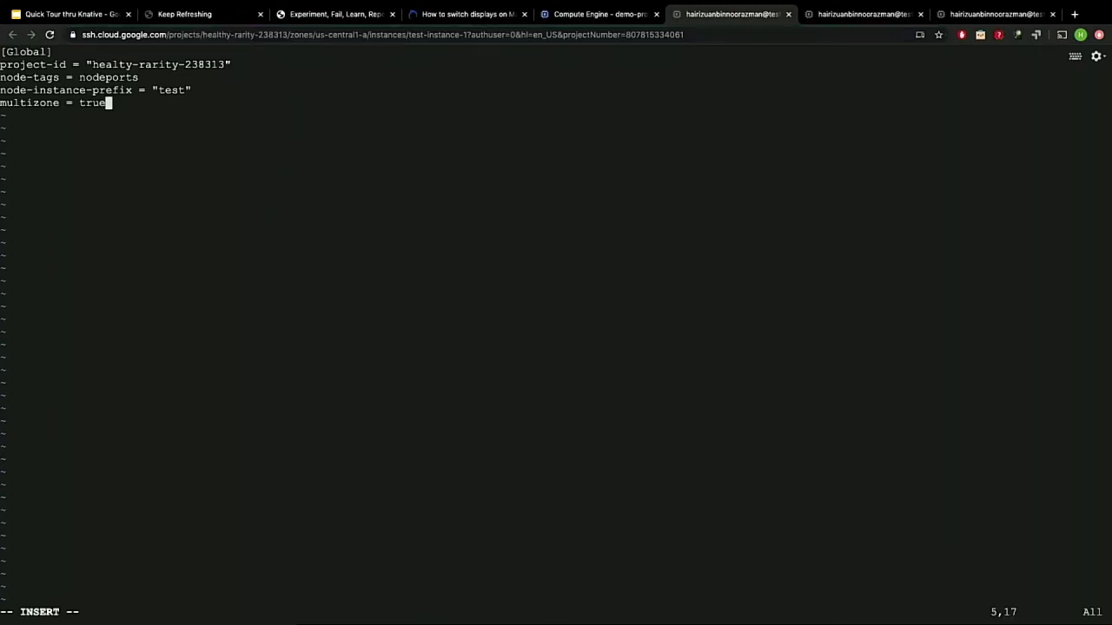
{"action": "key", "text": "Escape"}
{"action": "key", "text": "shift+semicolon"}
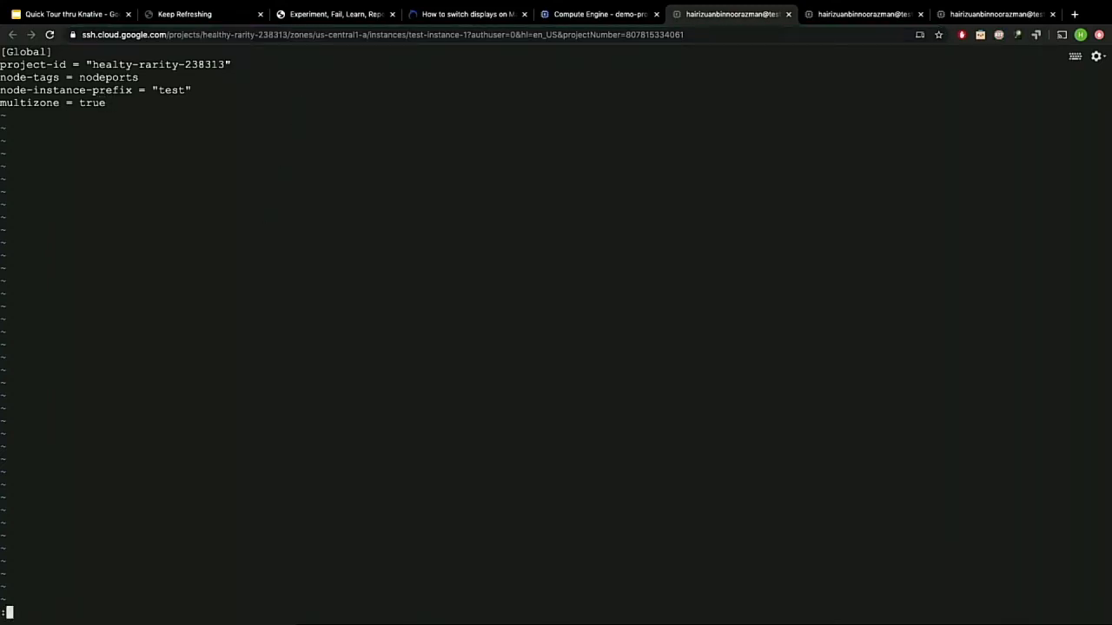
{"action": "type", "text": "x"}
{"action": "key", "text": "Return"}
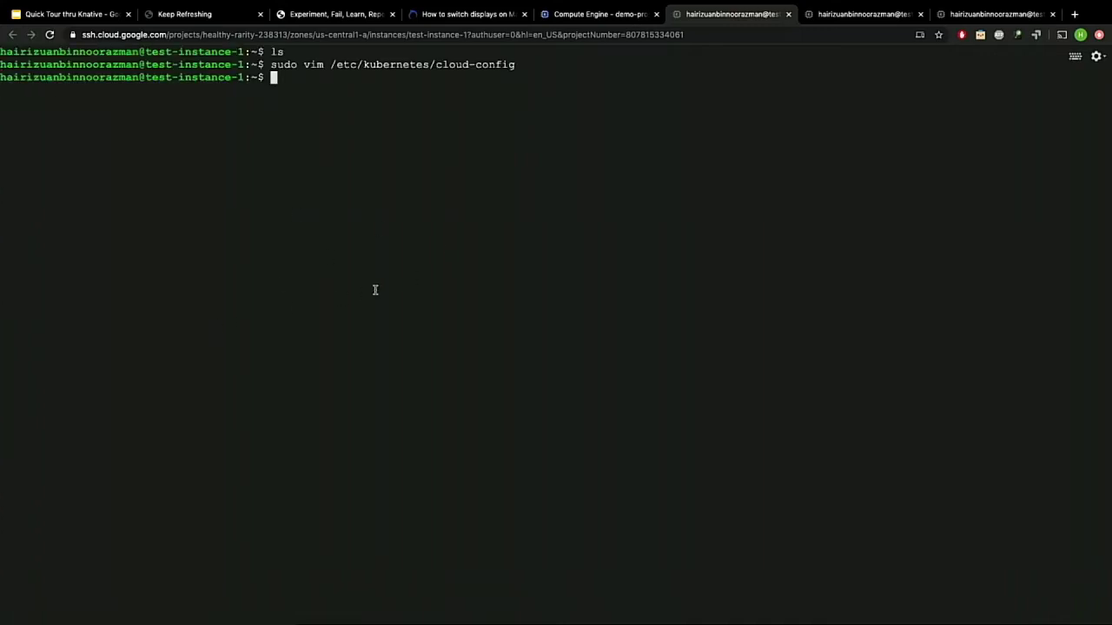
Print /etc/kubernetes/cloud-config with cat on test-instance-1 and copy its full contents.
{"action": "type", "text": "cat /etc/kuber"}
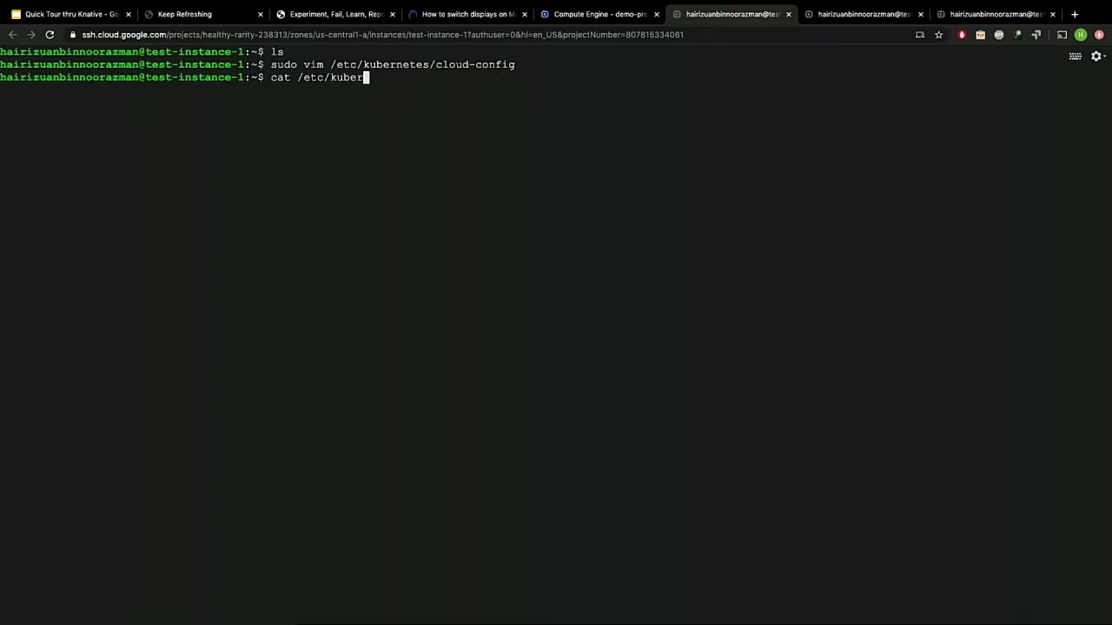
{"action": "type", "text": "netes/cloud-co"}
{"action": "key", "text": "Tab"}
{"action": "key", "text": "Return"}
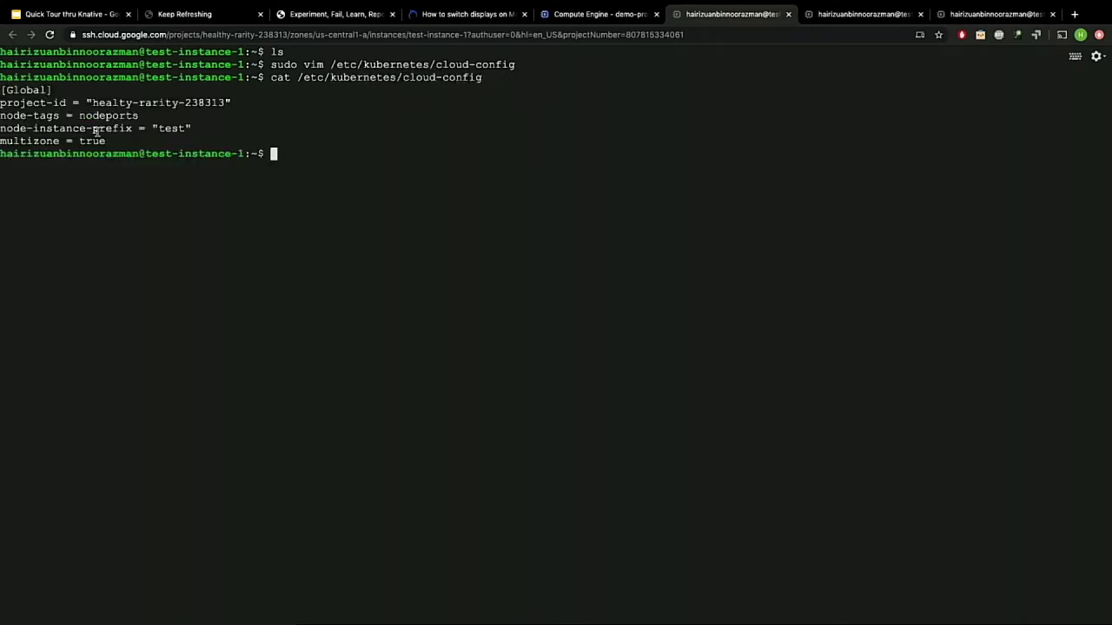
{"action": "left_click_drag", "start_coordinate": [108, 141], "coordinate": [2, 87]}
{"action": "key", "text": "super+c"}
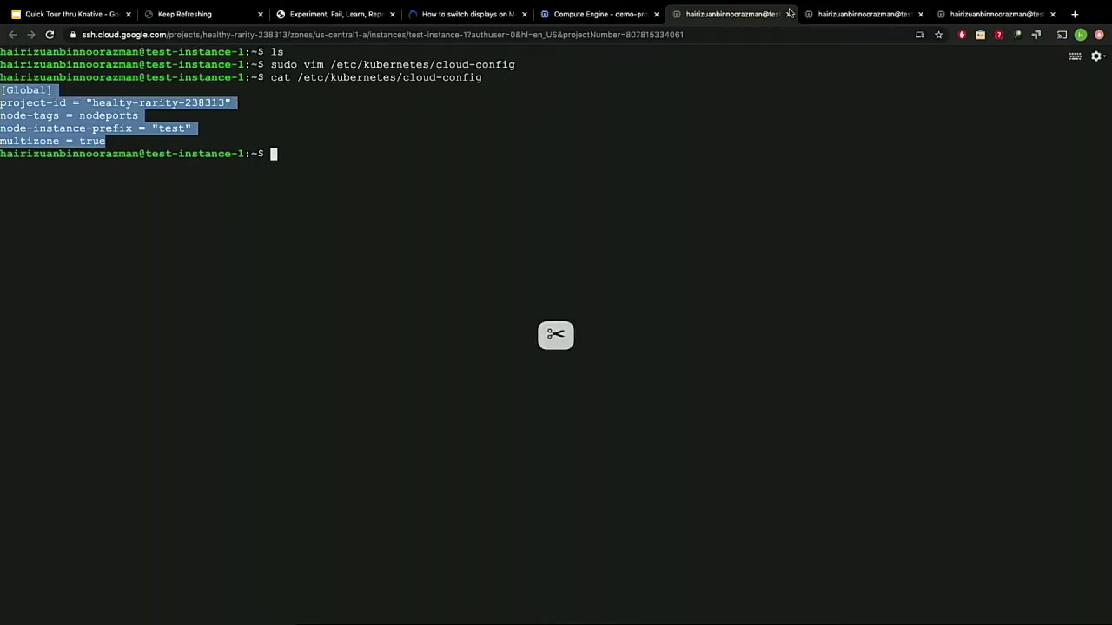
On test-instance-2, clear the terminal and open /etc/kubernetes/cloud-config in vim with sudo.
{"action": "left_click", "coordinate": [824, 13]}
{"action": "type", "text": "clear"}
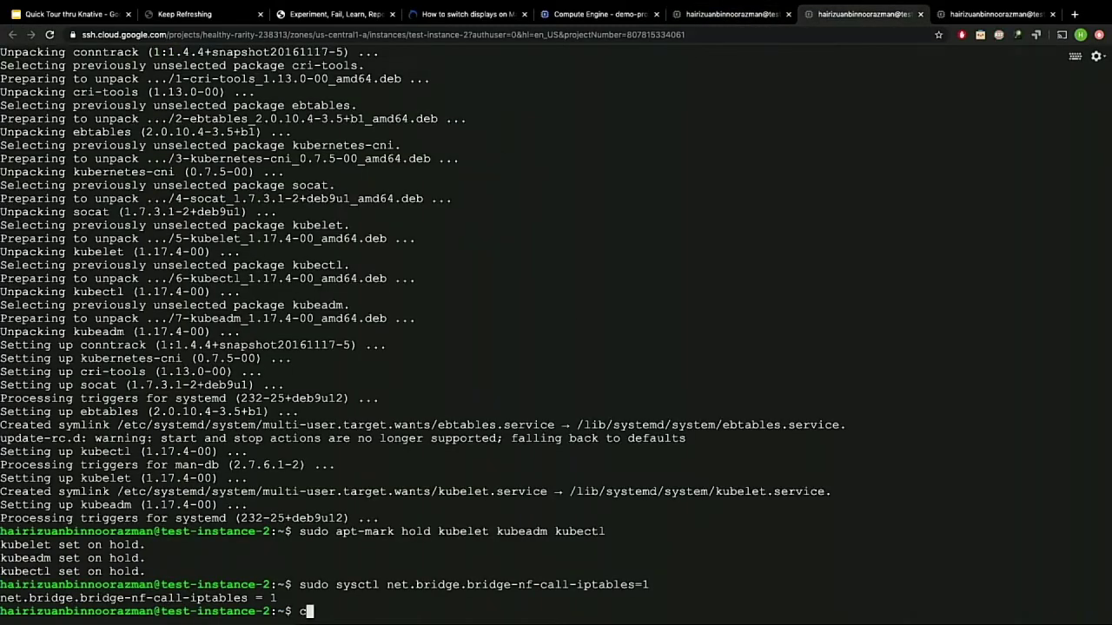
{"action": "key", "text": "Return"}
{"action": "type", "text": "sudo "}
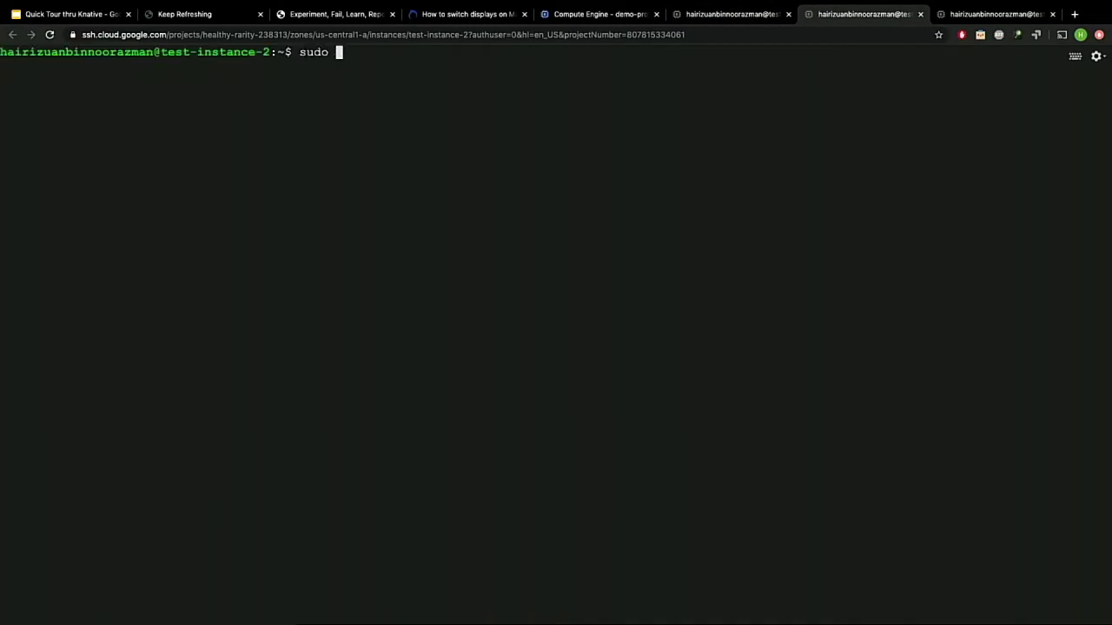
{"action": "type", "text": "vim /etc/kub"}
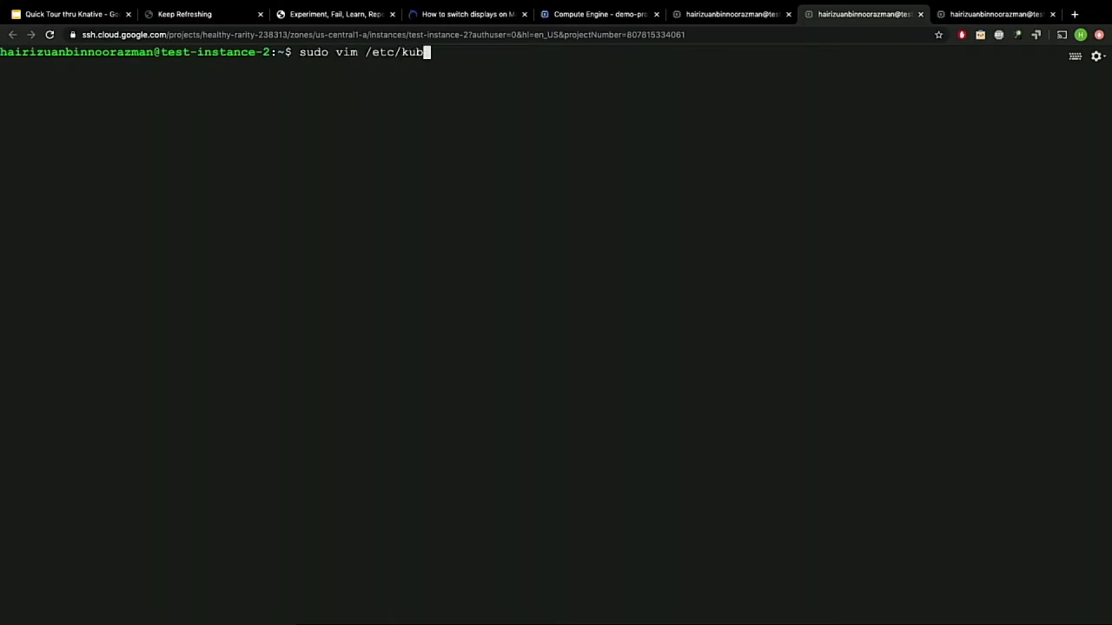
{"action": "type", "text": "ernetes/cloud-config"}
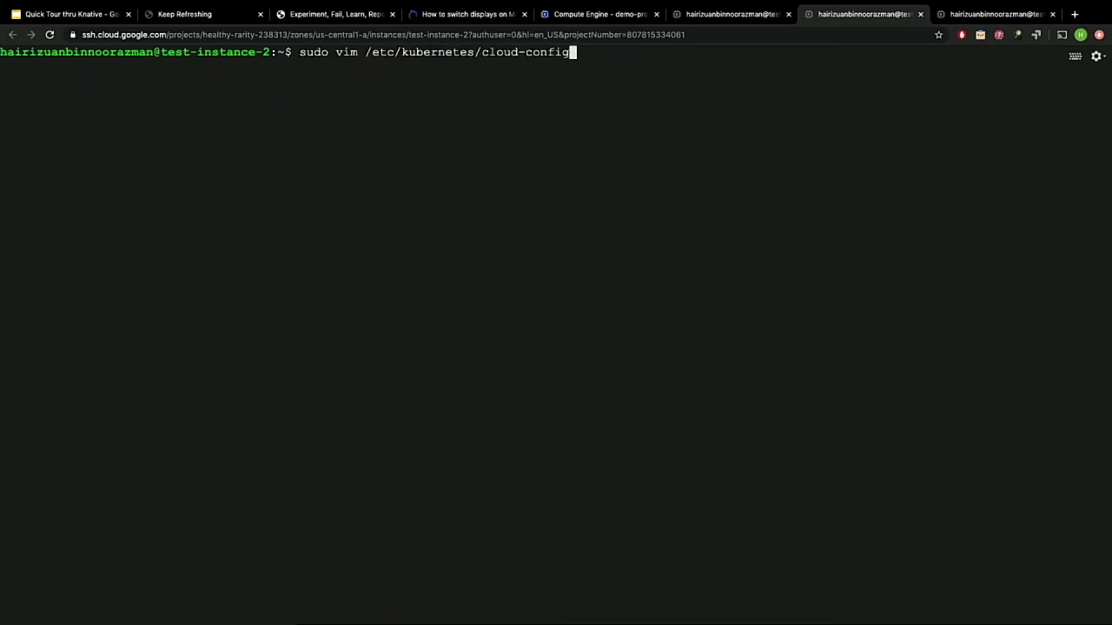
{"action": "key", "text": "Return"}
Insert the copied [Global] configuration into test-instance-2's cloud-config file, and save and close it.
{"action": "key", "text": "i"}
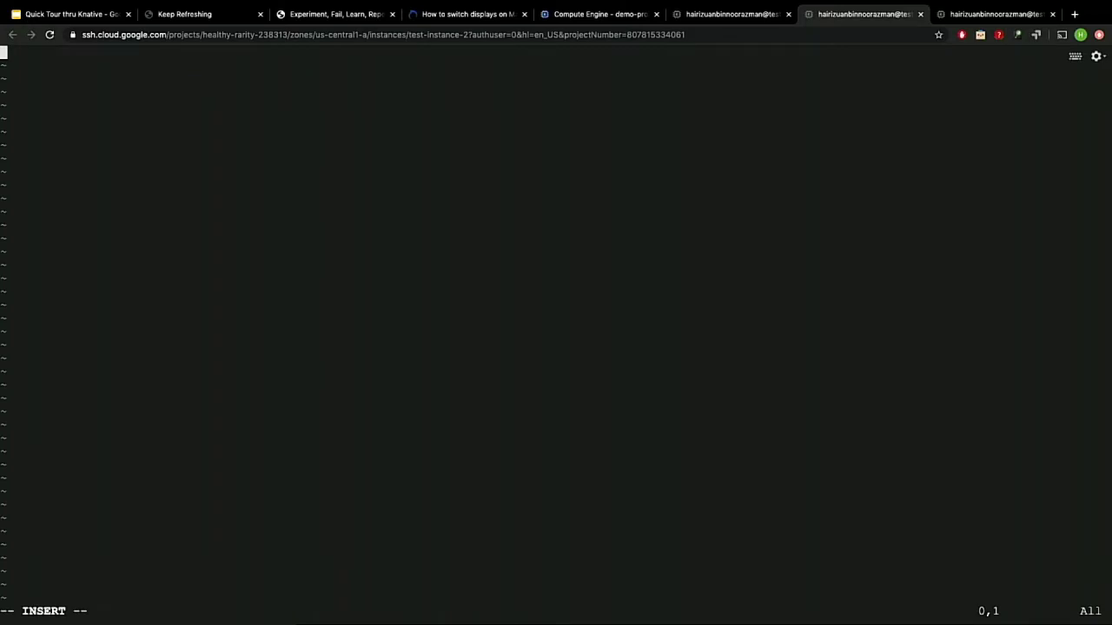
{"action": "type", "text": "[Global] project-id = \"healthy-rarity-238313\" node-tags = nodeports node-instance-prefix = \"test\" multizone = true"}
{"action": "key", "text": "Escape"}
{"action": "type", "text": ":wq"}
{"action": "key", "text": "Return"}
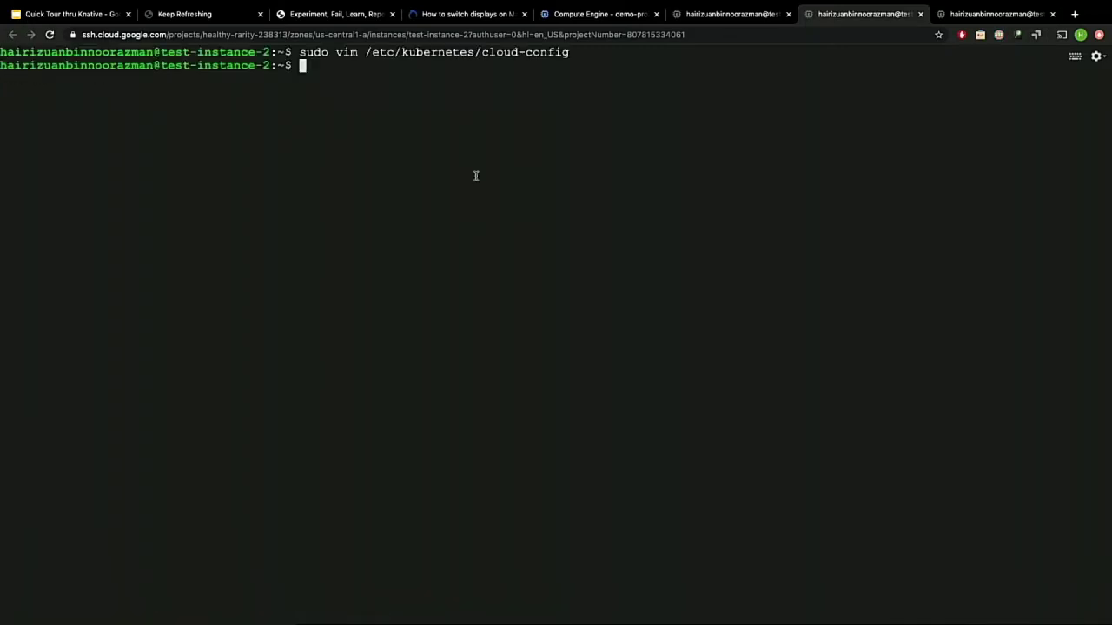
Switch to the test-instance-3 terminal, list the home directory and clear the screen.
{"action": "left_click", "coordinate": [973, 39]}
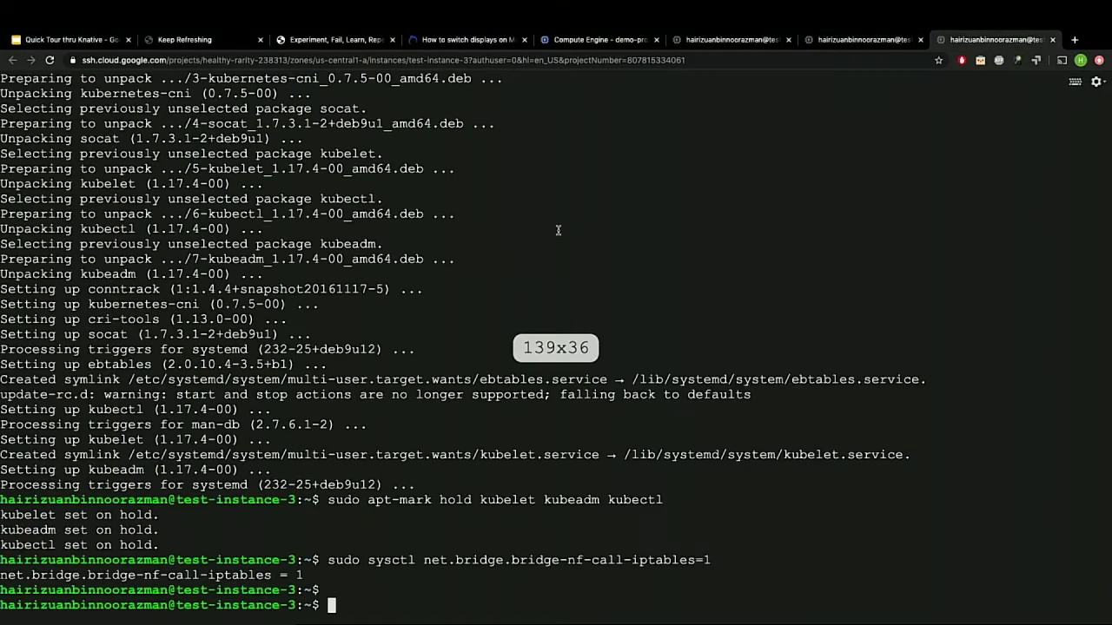
{"action": "type", "text": "ls"}
{"action": "key", "text": "Return"}
{"action": "type", "text": "cl"}
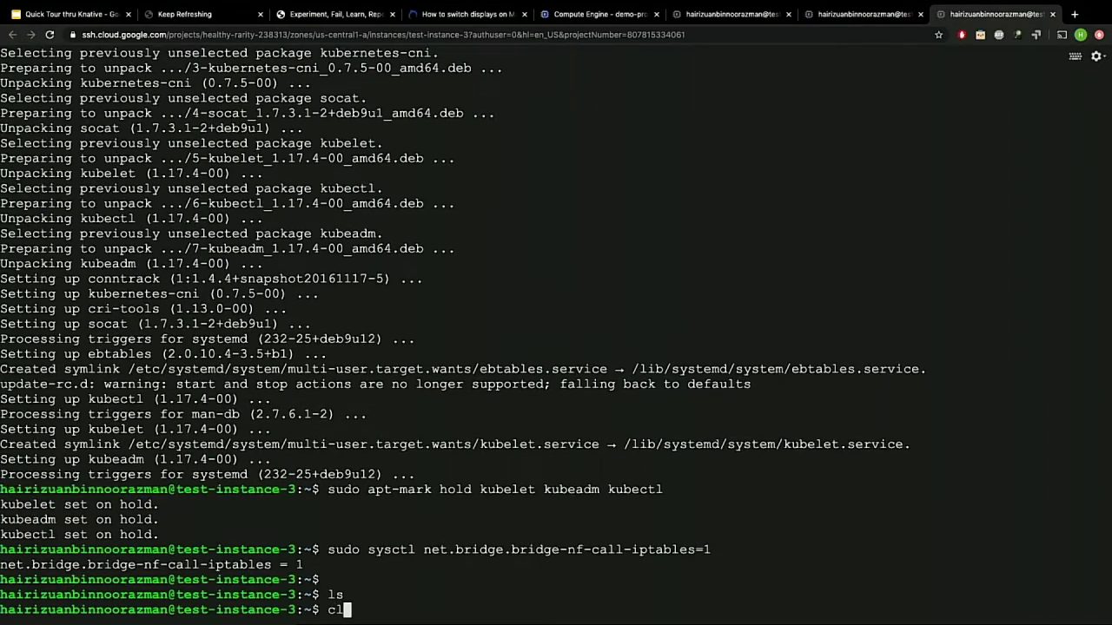
{"action": "type", "text": "ear"}
{"action": "key", "text": "Return"}
Open /etc/kubernetes/cloud-config in vim with sudo on test-instance-3.
{"action": "type", "text": "sudo vim "}
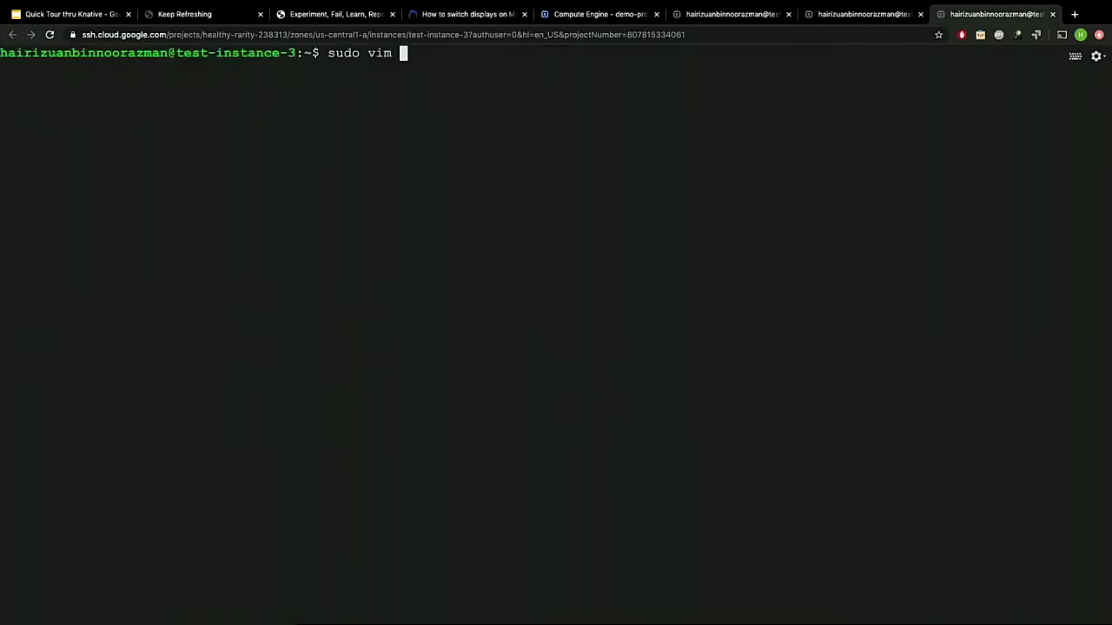
{"action": "type", "text": "/etc/kubernetes"}
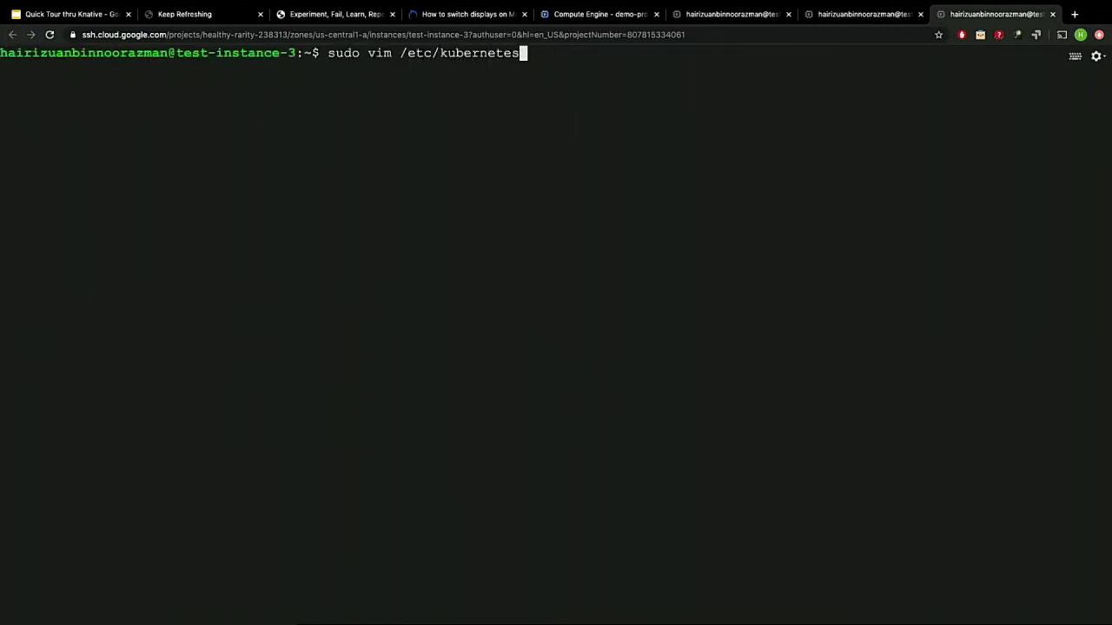
{"action": "type", "text": "/cloud-condi"}
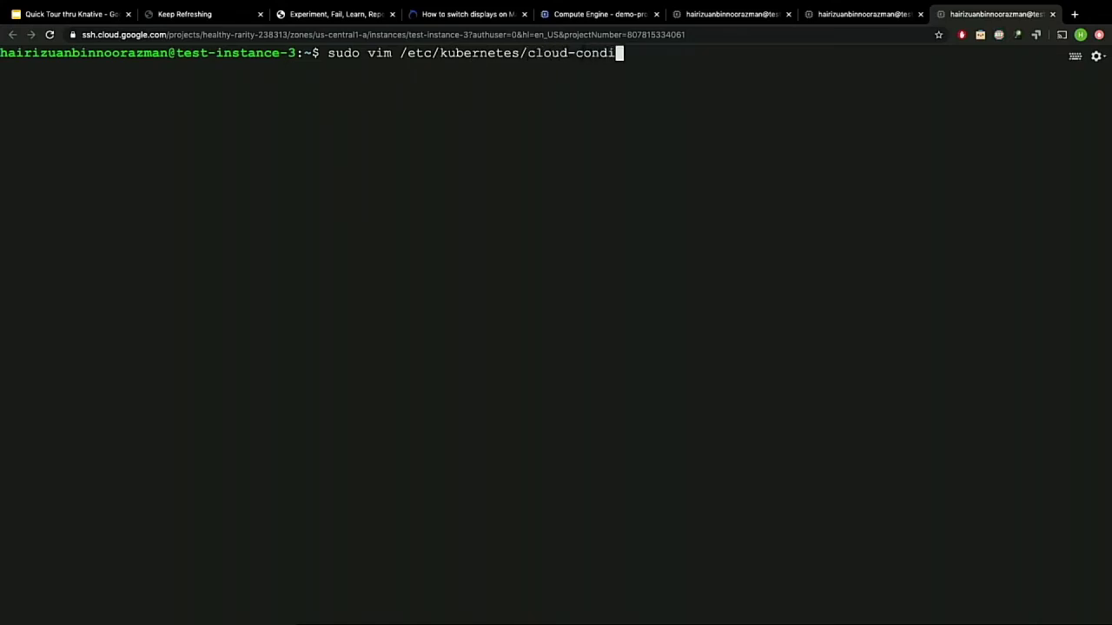
{"action": "key", "text": "BackSpace"}
{"action": "key", "text": "BackSpace"}
{"action": "type", "text": "fig"}
{"action": "key", "text": "Return"}
Insert the copied [Global] configuration into test-instance-3's cloud-config file, and save and close it.
{"action": "key", "text": "i"}
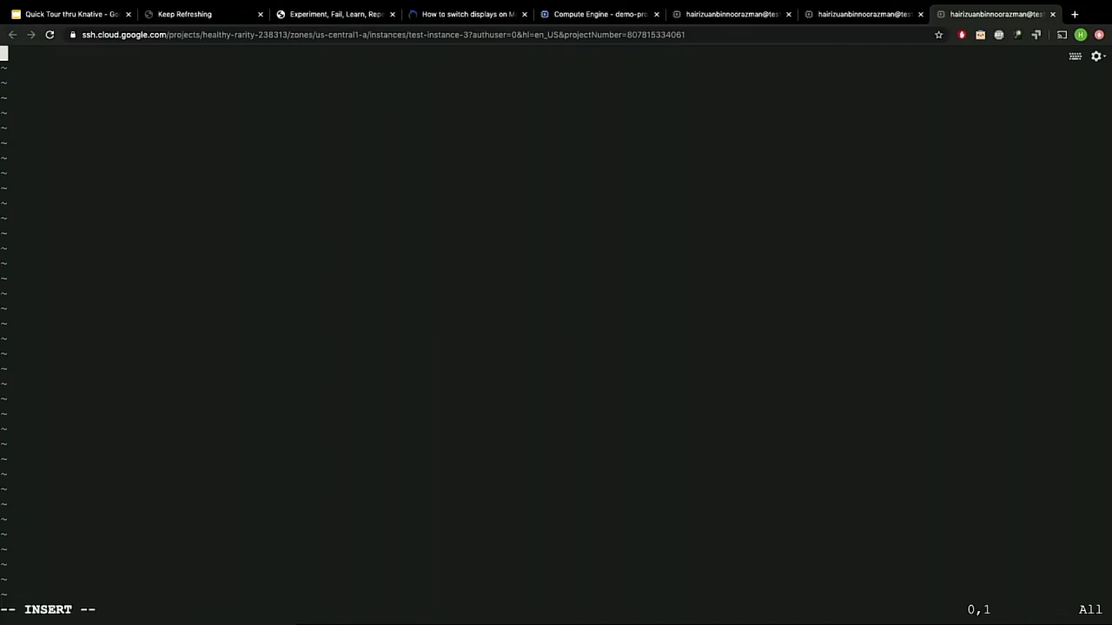
{"action": "key", "text": "super+v"}
{"action": "key", "text": "Escape"}
{"action": "type", "text": ":wq"}
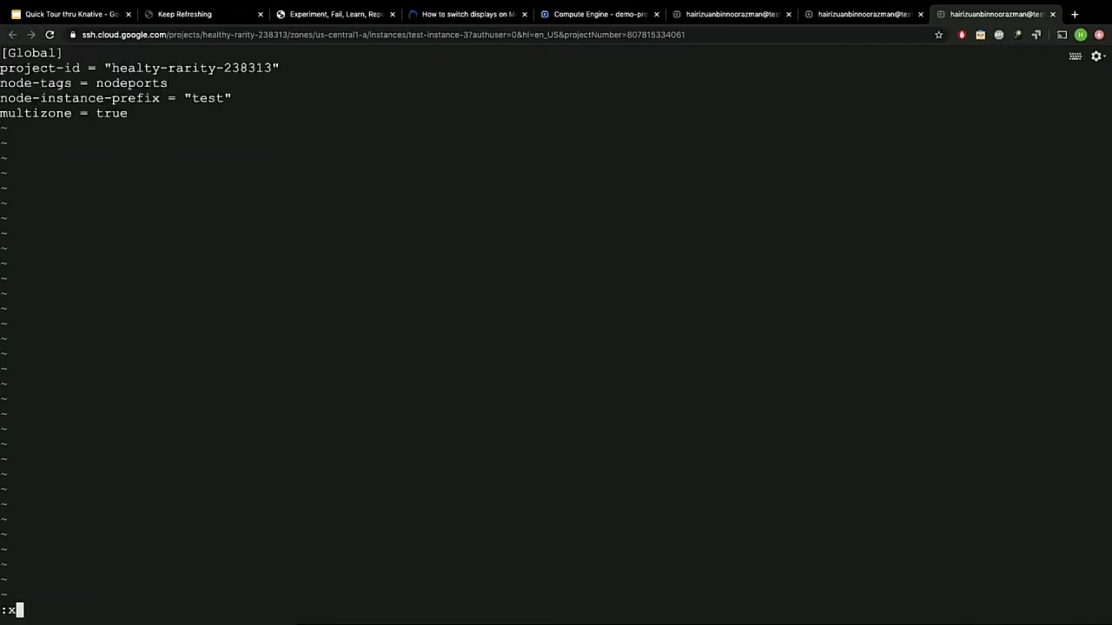
{"action": "key", "text": "Return"}
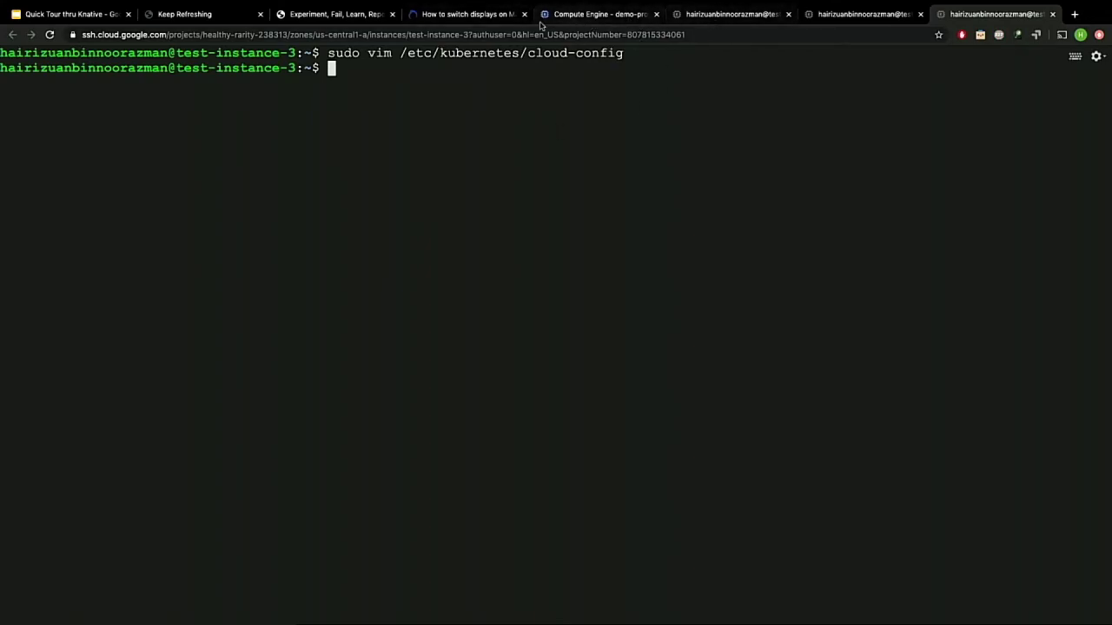
Return to the Knative from scratch article and examine the gce.yaml configuration for the master node.
{"action": "left_click", "coordinate": [321, 15]}
{"action": "scroll", "coordinate": [328, 243], "scroll_direction": "down", "scroll_amount": 5}
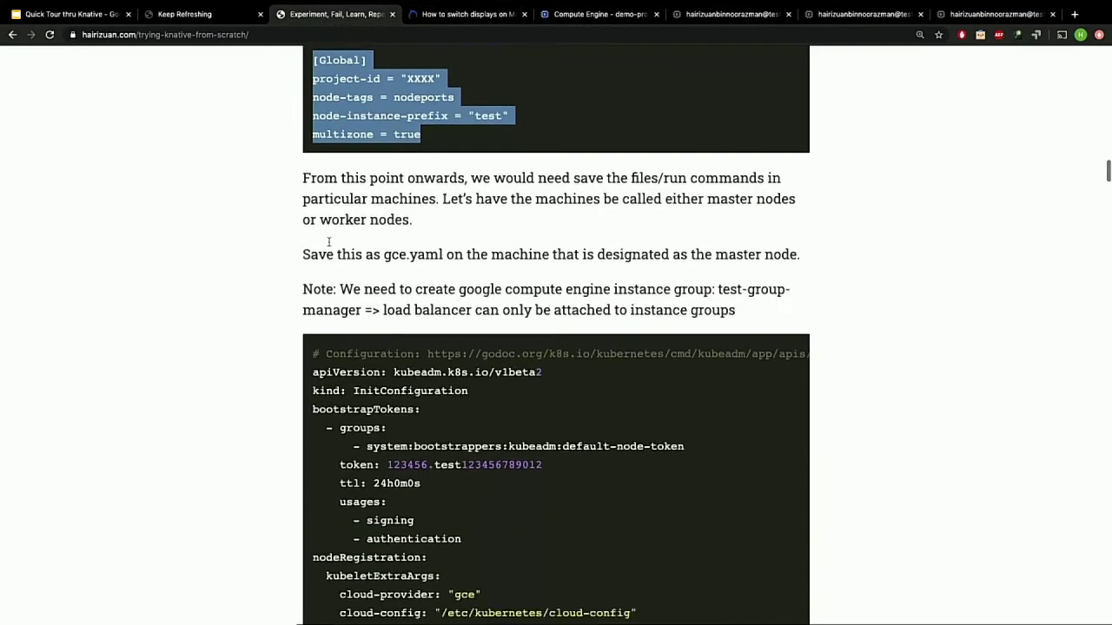
{"action": "scroll", "coordinate": [328, 242], "scroll_direction": "down", "scroll_amount": 1}
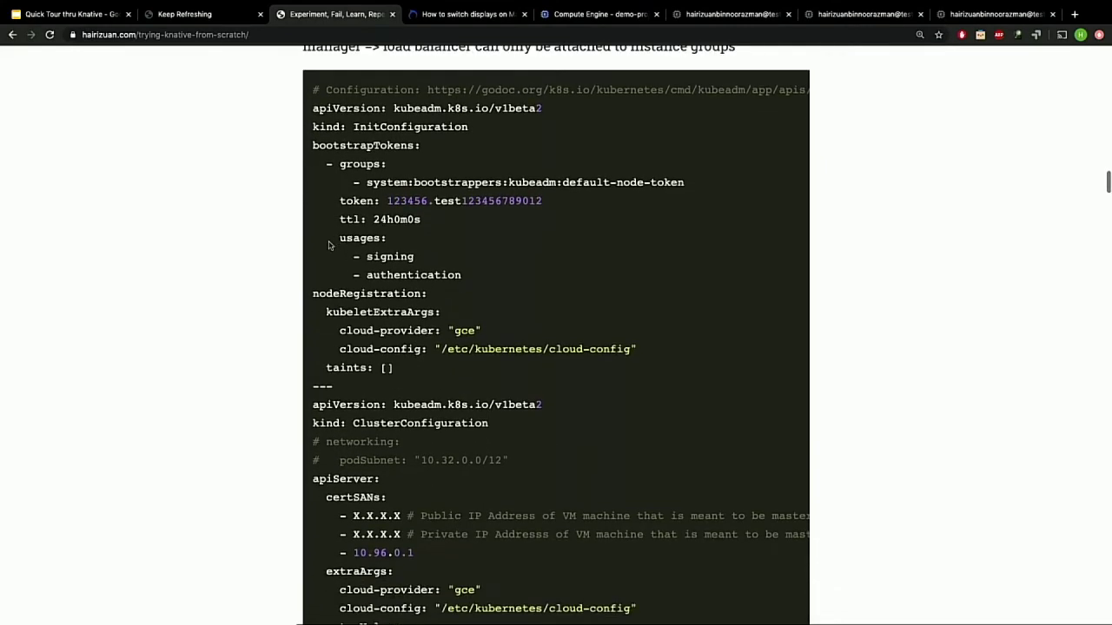
{"action": "scroll", "coordinate": [349, 297], "scroll_direction": "down", "scroll_amount": 1}
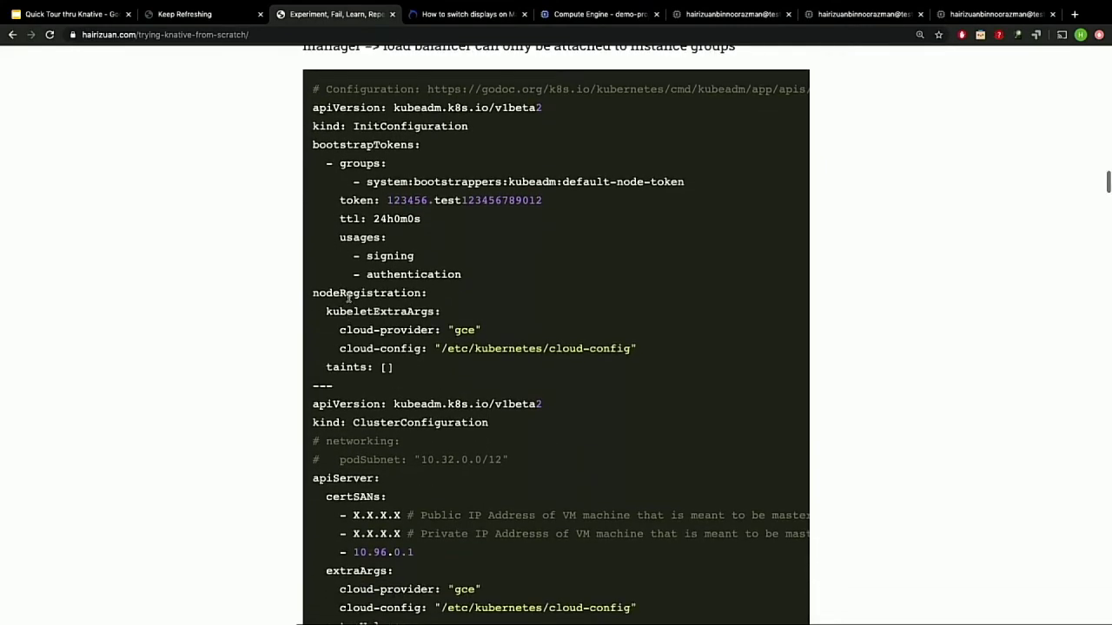
{"action": "scroll", "coordinate": [348, 297], "scroll_direction": "down", "scroll_amount": 1}
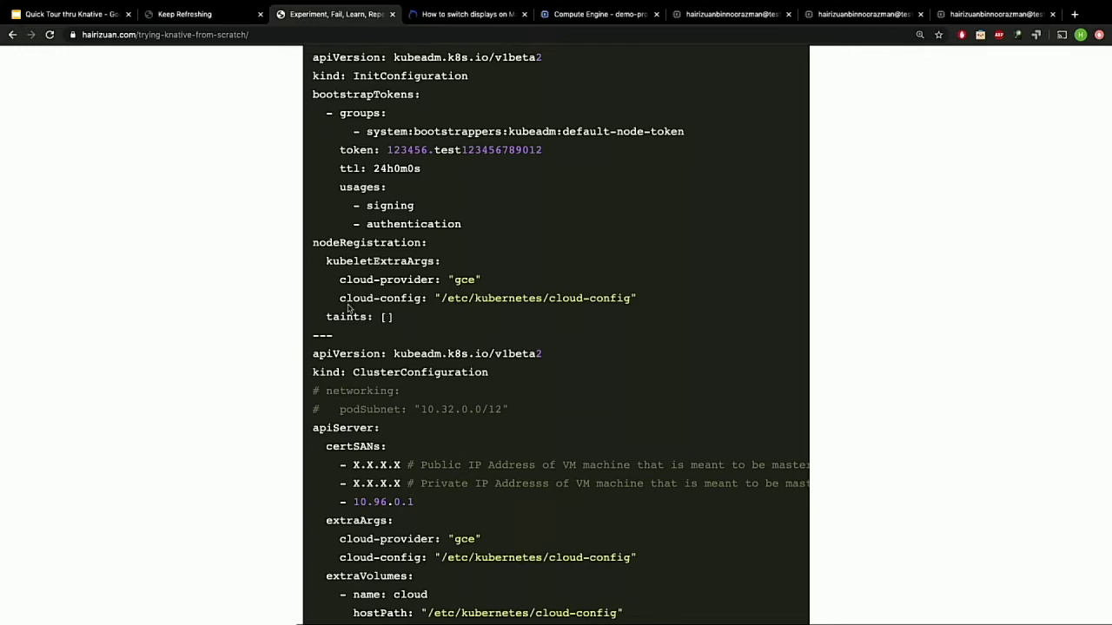
{"action": "scroll", "coordinate": [358, 258], "scroll_direction": "up", "scroll_amount": 1}
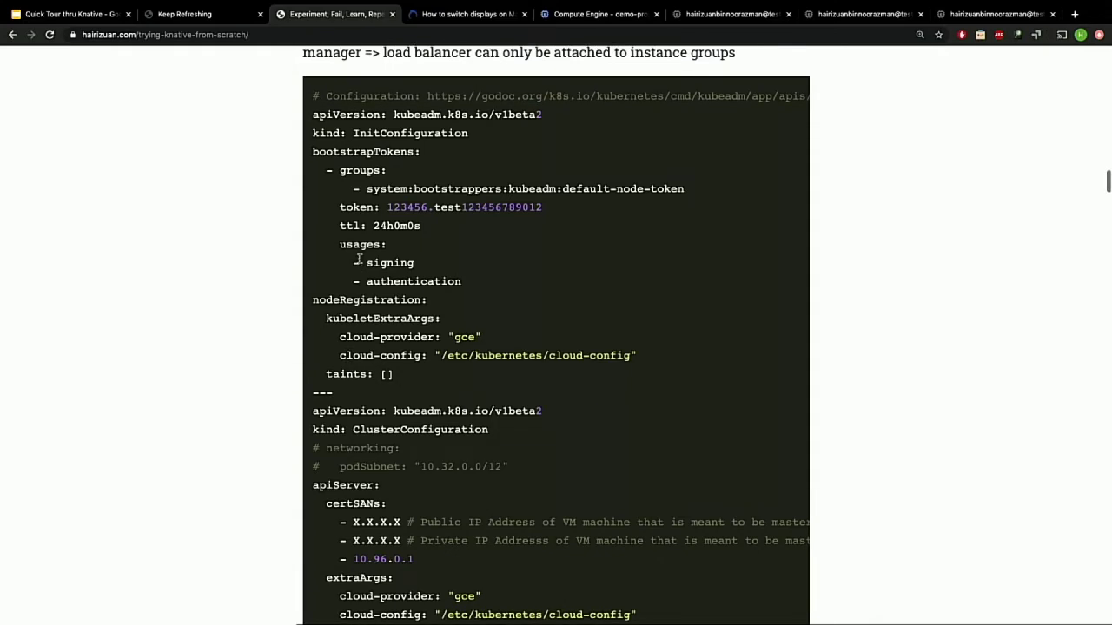
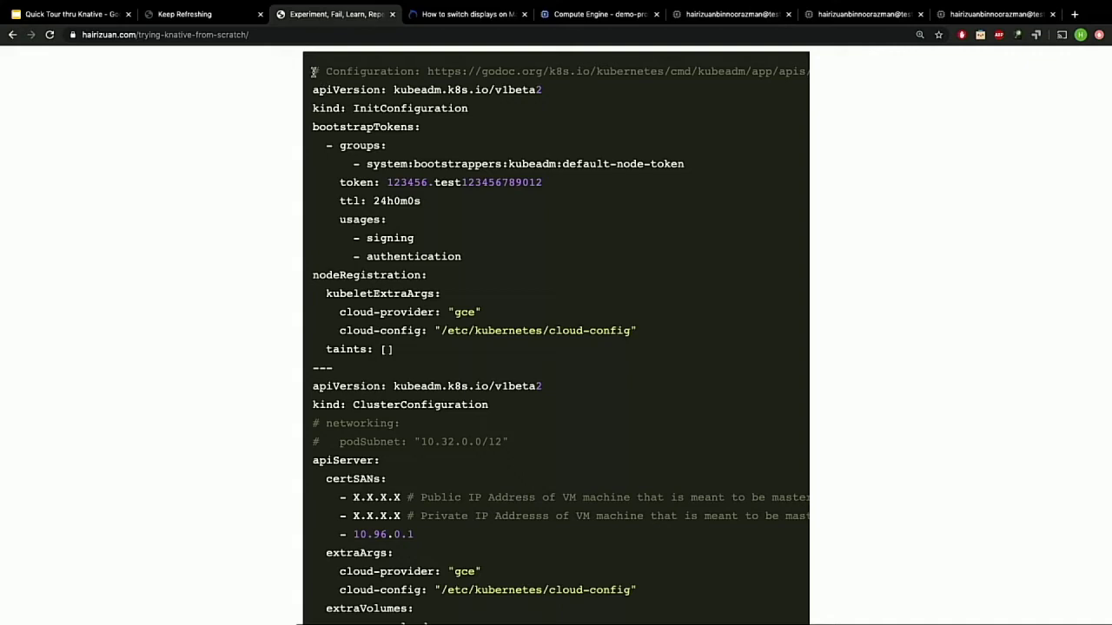
{"action": "left_click_drag", "start_coordinate": [313, 72], "coordinate": [502, 590]}
{"action": "scroll", "coordinate": [499, 599], "scroll_direction": "down", "scroll_amount": 1}
{"action": "scroll", "coordinate": [498, 590], "scroll_direction": "down", "scroll_amount": 1}
{"action": "scroll", "coordinate": [499, 464], "scroll_direction": "up", "scroll_amount": 3}
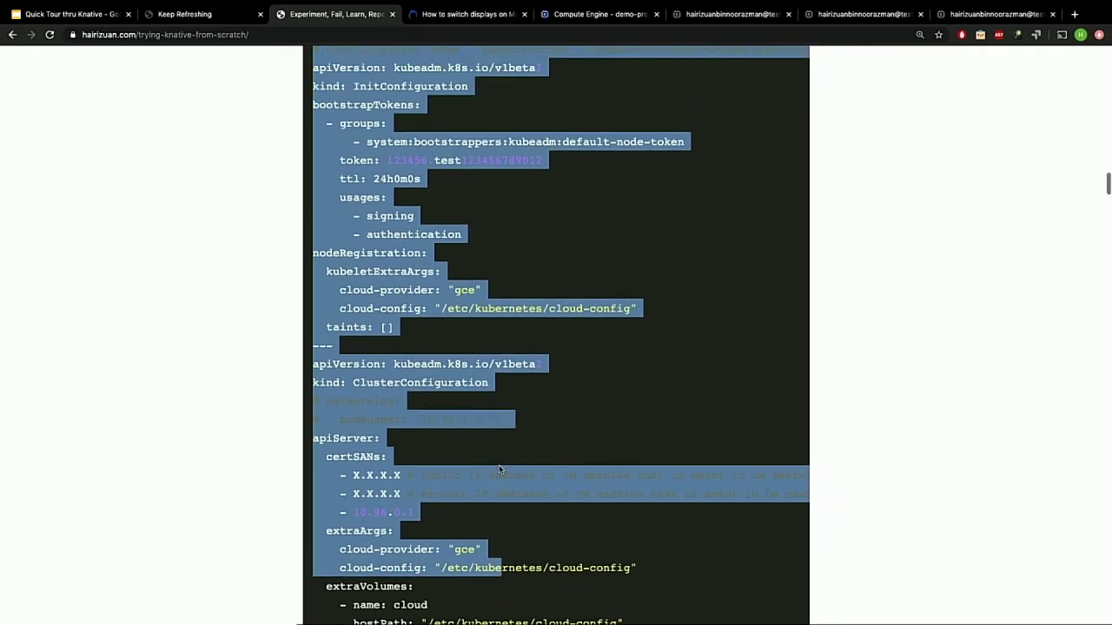
{"action": "scroll", "coordinate": [499, 469], "scroll_direction": "down", "scroll_amount": 2}
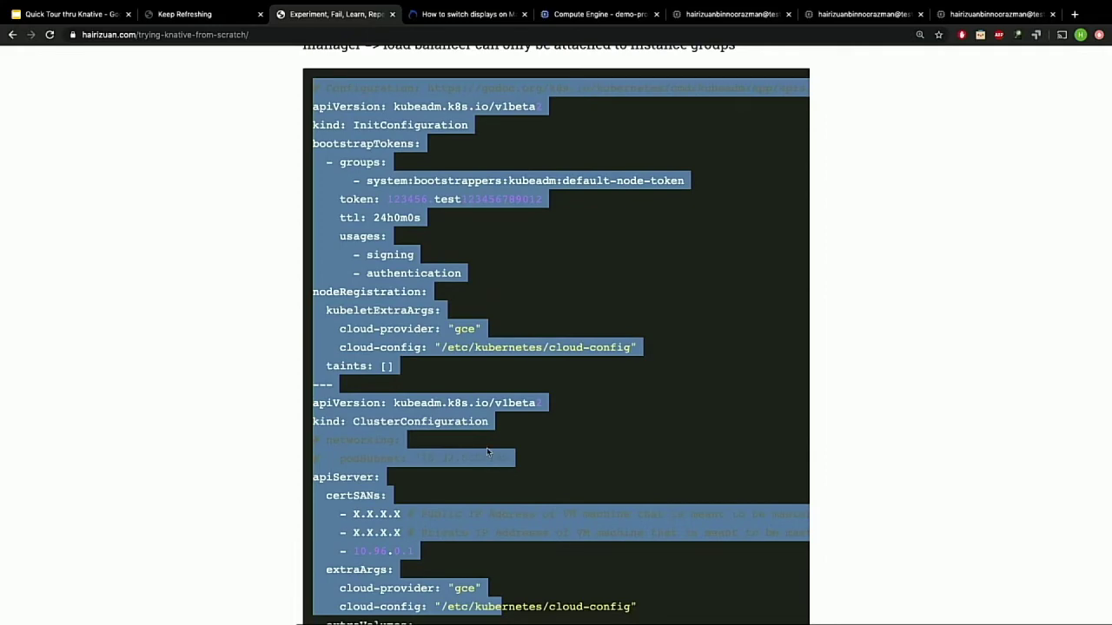
{"action": "left_click", "coordinate": [488, 452]}
{"action": "scroll", "coordinate": [487, 451], "scroll_direction": "down", "scroll_amount": 2}
{"action": "scroll", "coordinate": [487, 449], "scroll_direction": "down", "scroll_amount": 2}
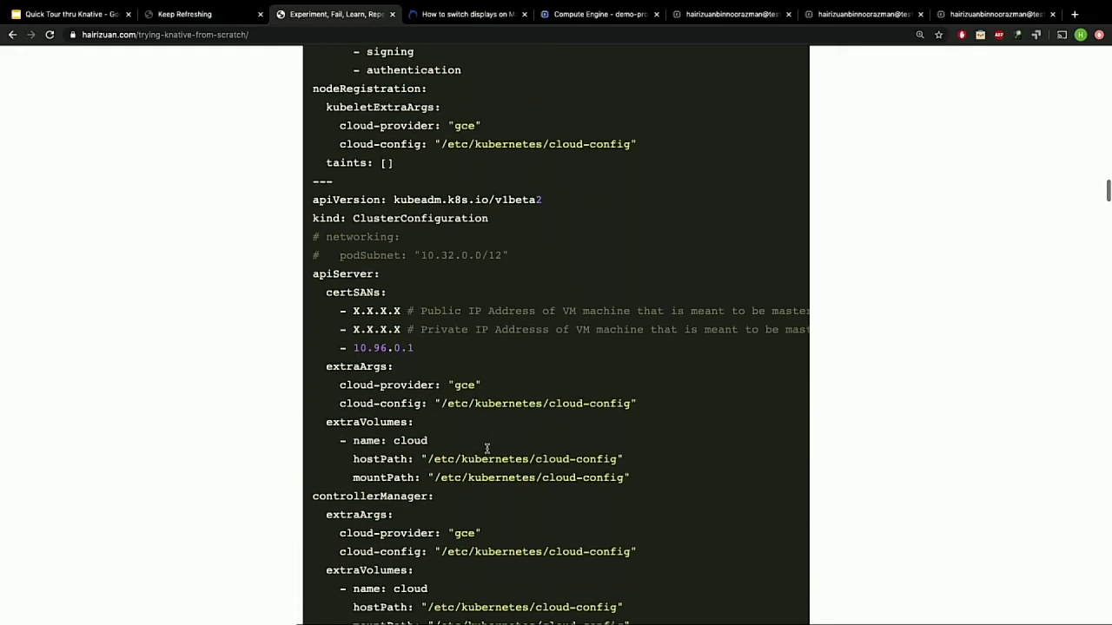
{"action": "left_click_drag", "start_coordinate": [634, 567], "coordinate": [573, 538]}
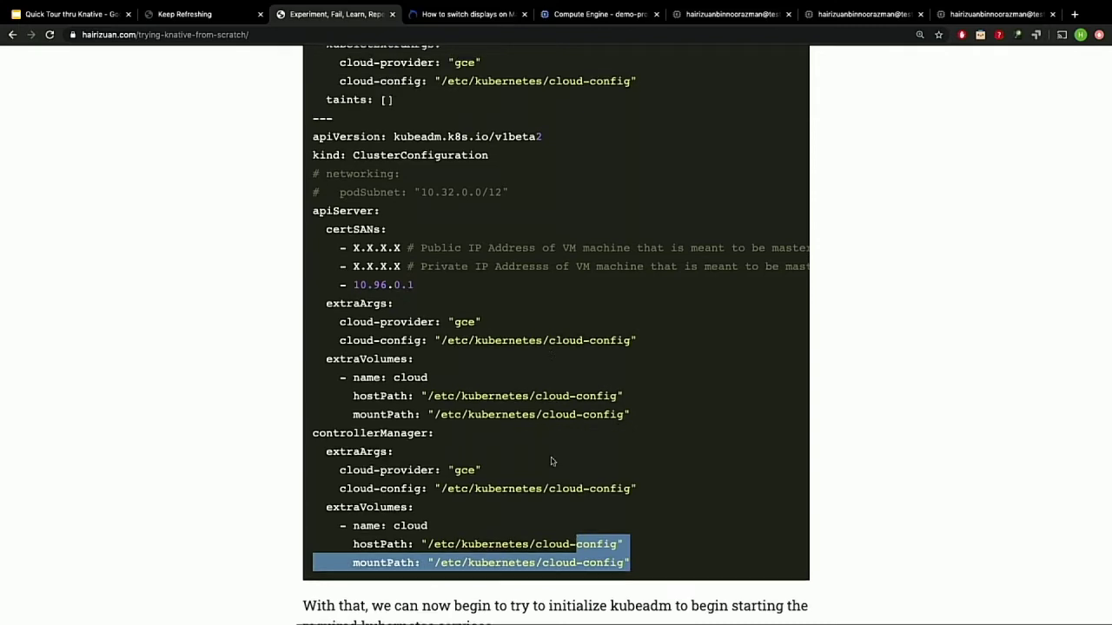
{"action": "scroll", "coordinate": [550, 461], "scroll_direction": "up", "scroll_amount": 4}
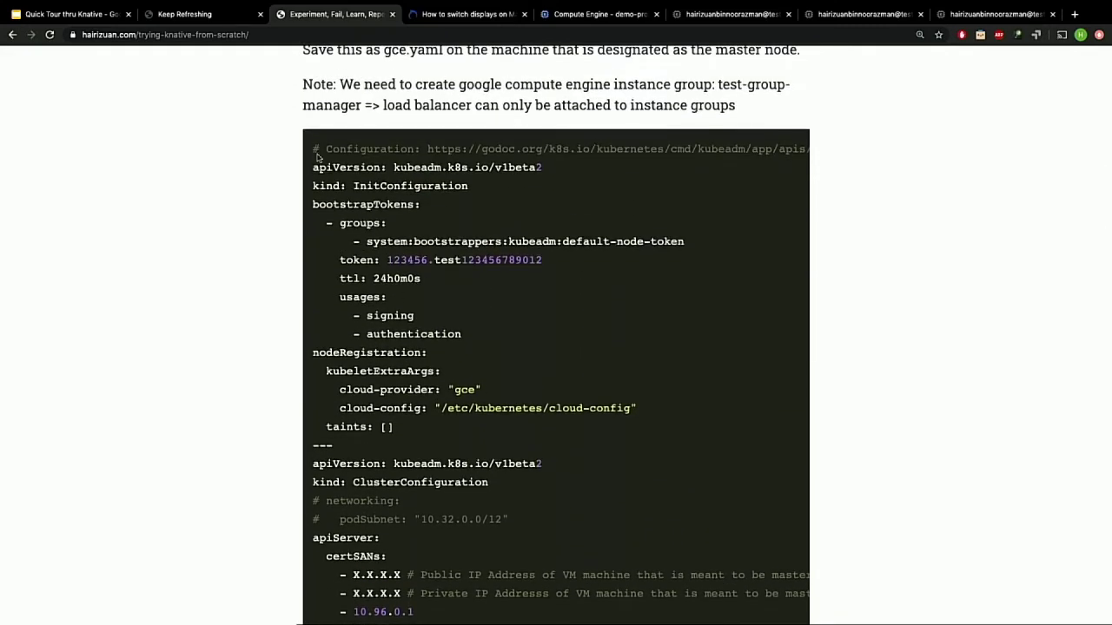
Copy the entire gce.yaml configuration block from the article, from the opening comment through the last mountPath line.
{"action": "left_click_drag", "start_coordinate": [314, 146], "coordinate": [580, 559]}
{"action": "scroll", "coordinate": [580, 559], "scroll_direction": "down", "scroll_amount": 5}
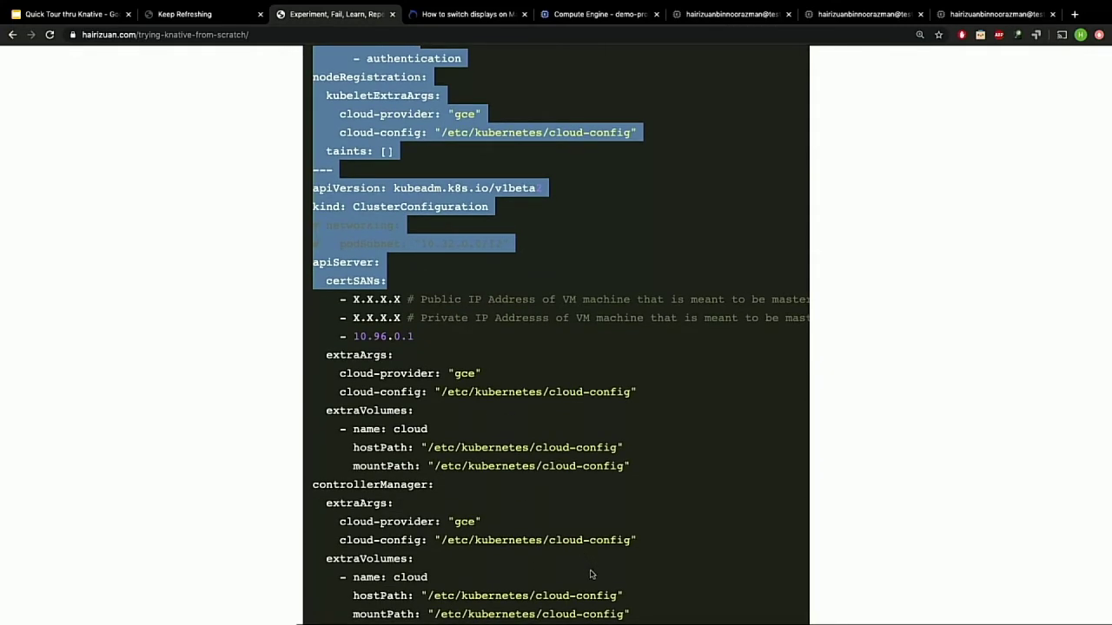
{"action": "scroll", "coordinate": [580, 563], "scroll_direction": "down", "scroll_amount": 2}
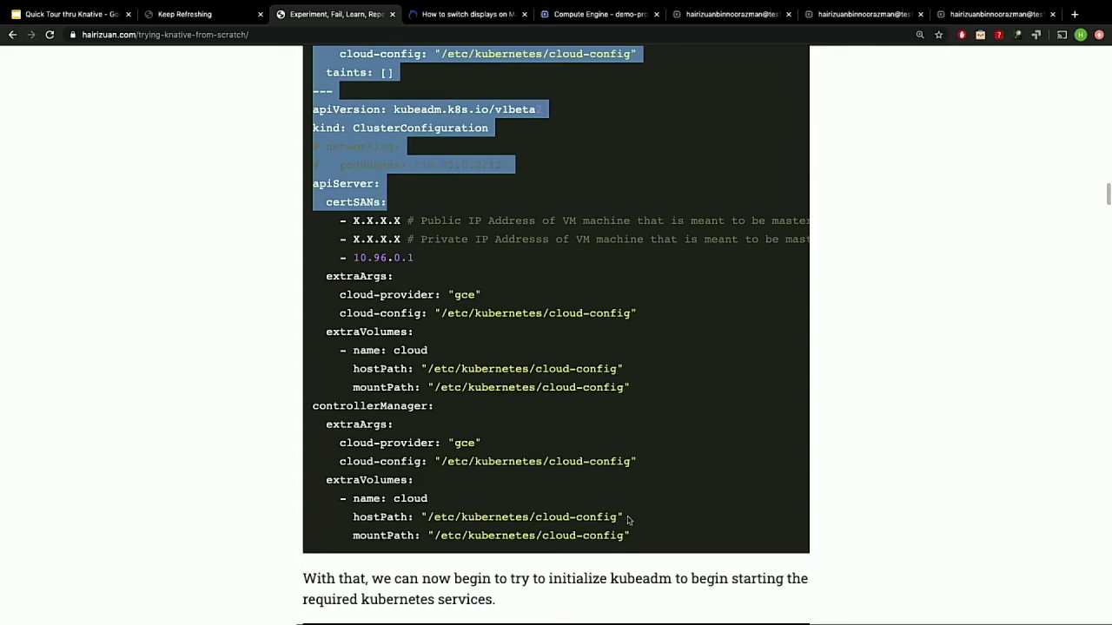
{"action": "left_click", "coordinate": [666, 539], "text": "shift"}
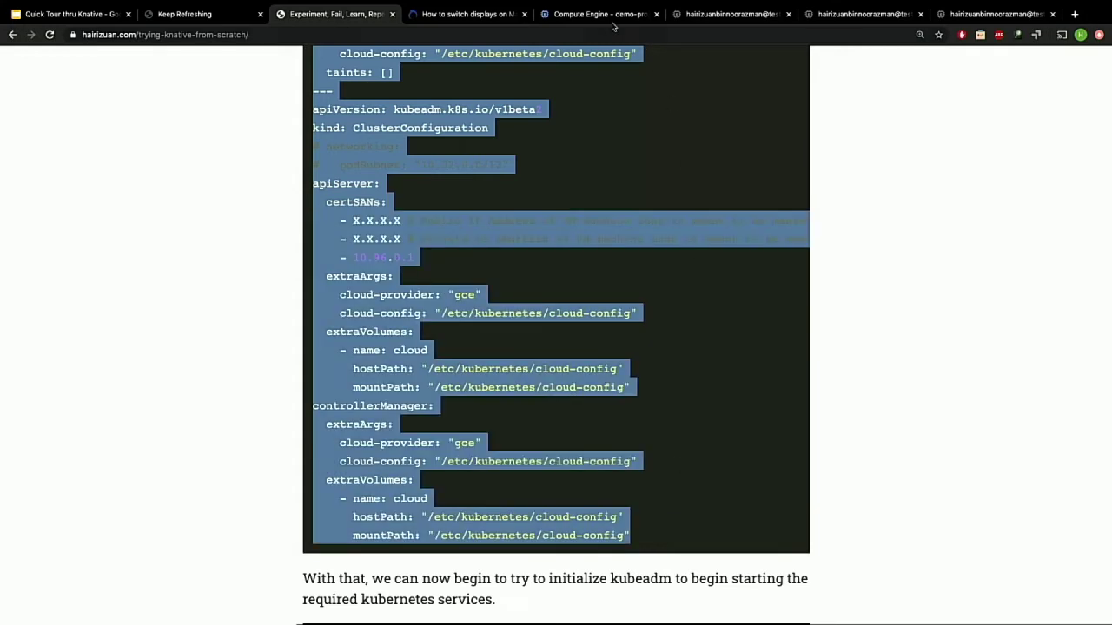
Switch to the test-instance-1 terminal, become root with sudo su, and list root's home directory.
{"action": "left_click", "coordinate": [721, 14]}
{"action": "left_click", "coordinate": [429, 307]}
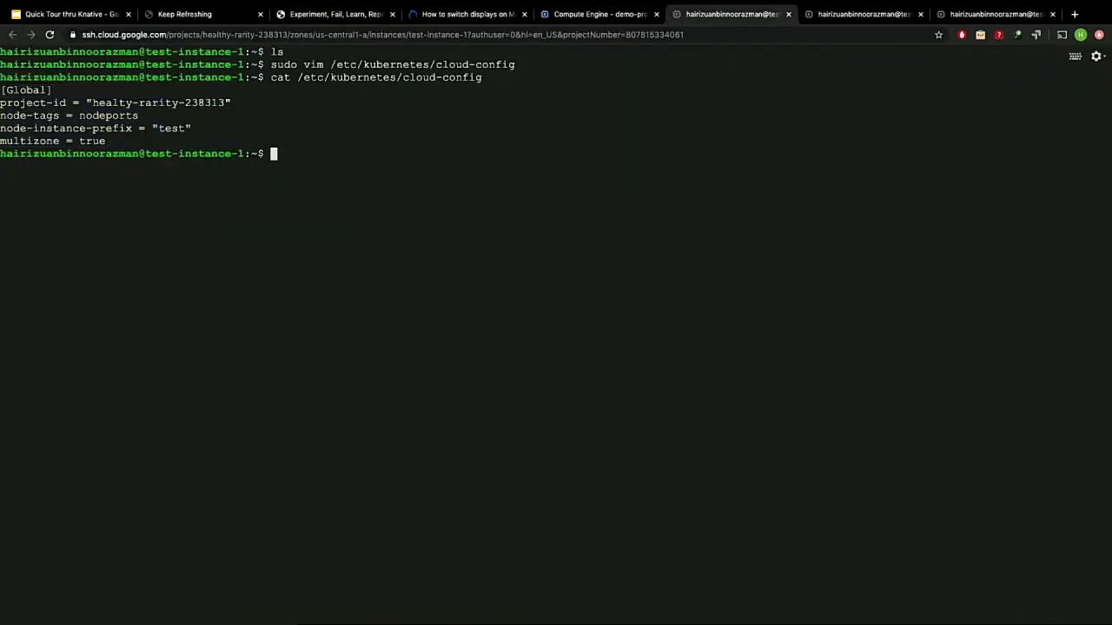
{"action": "type", "text": "sudo su"}
{"action": "key", "text": "Return"}
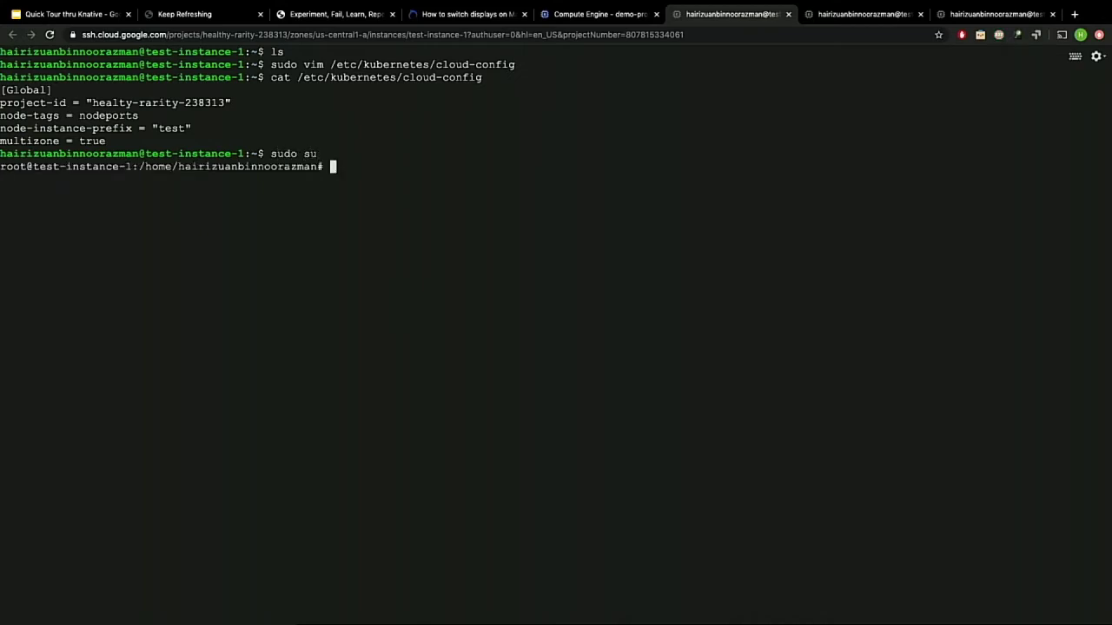
{"action": "type", "text": "cd ~"}
{"action": "key", "text": "Return"}
{"action": "type", "text": "ls"}
{"action": "key", "text": "Return"}
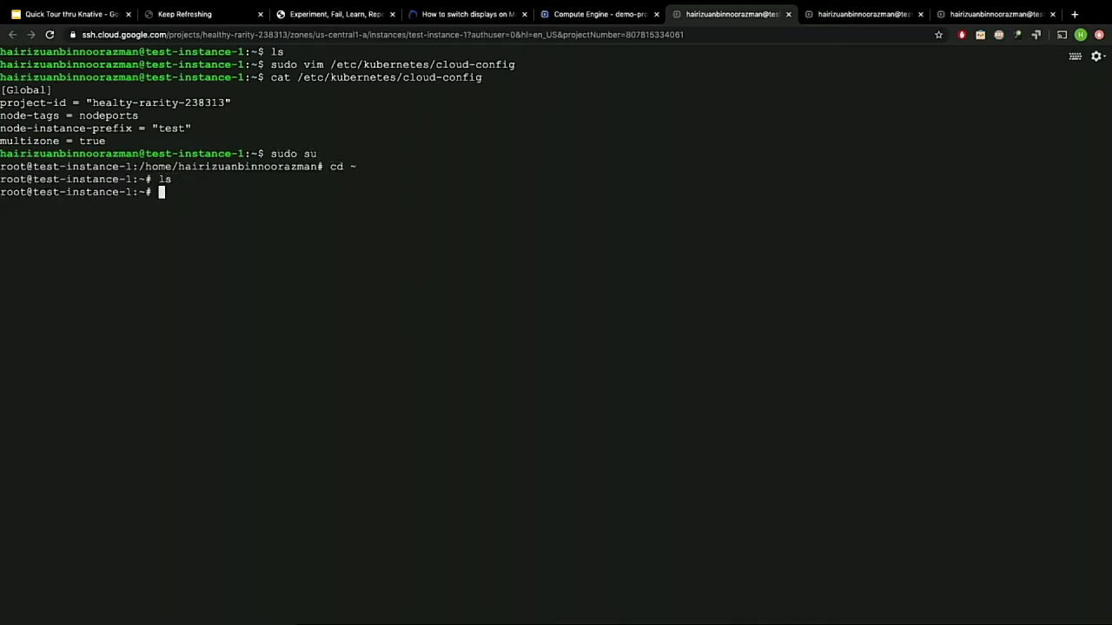
Create gce.yaml in vim, enable paste mode and insert the copied kubeadm configuration, including its bootstrap token.
{"action": "type", "text": "vim gce.yaml"}
{"action": "key", "text": "Return"}
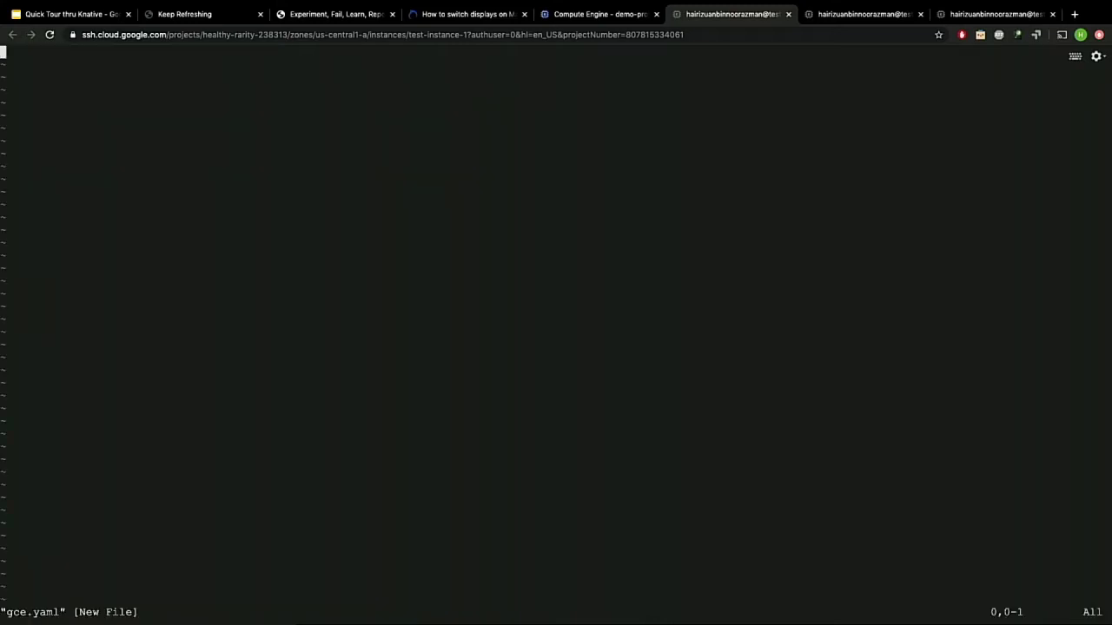
{"action": "type", "text": ":set paste"}
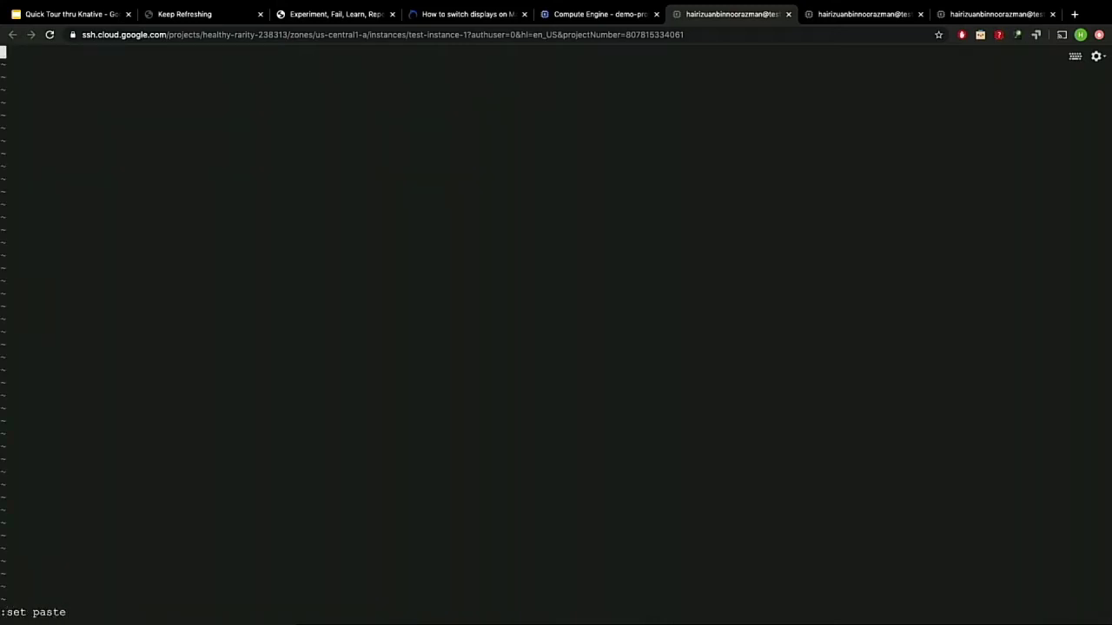
{"action": "key", "text": "Return"}
{"action": "key", "text": "i"}
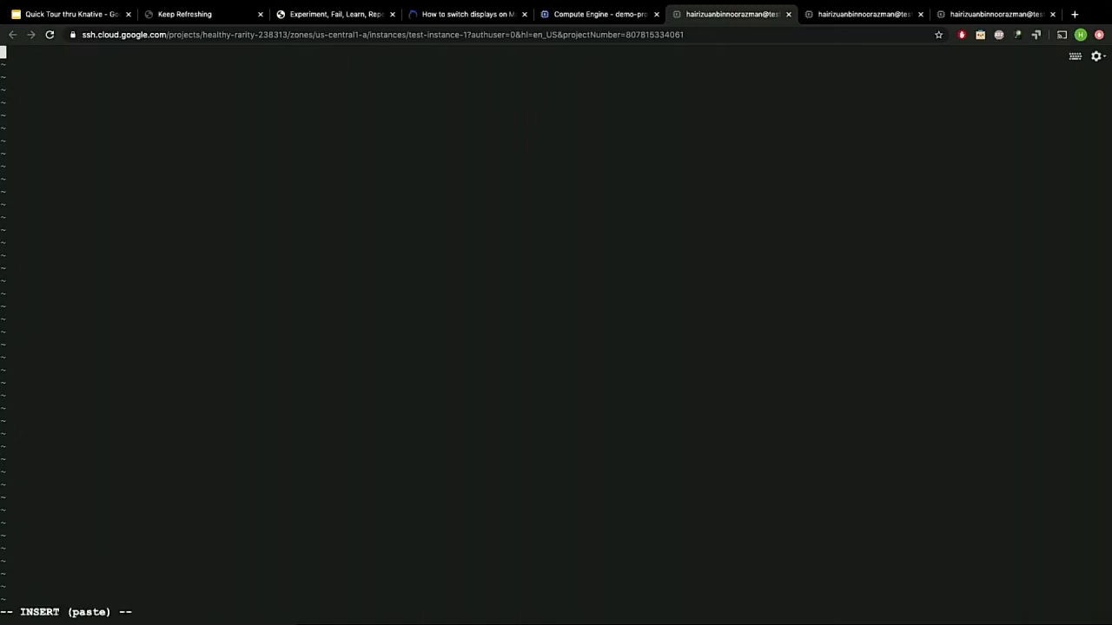
{"action": "key", "text": "ctrl+v"}
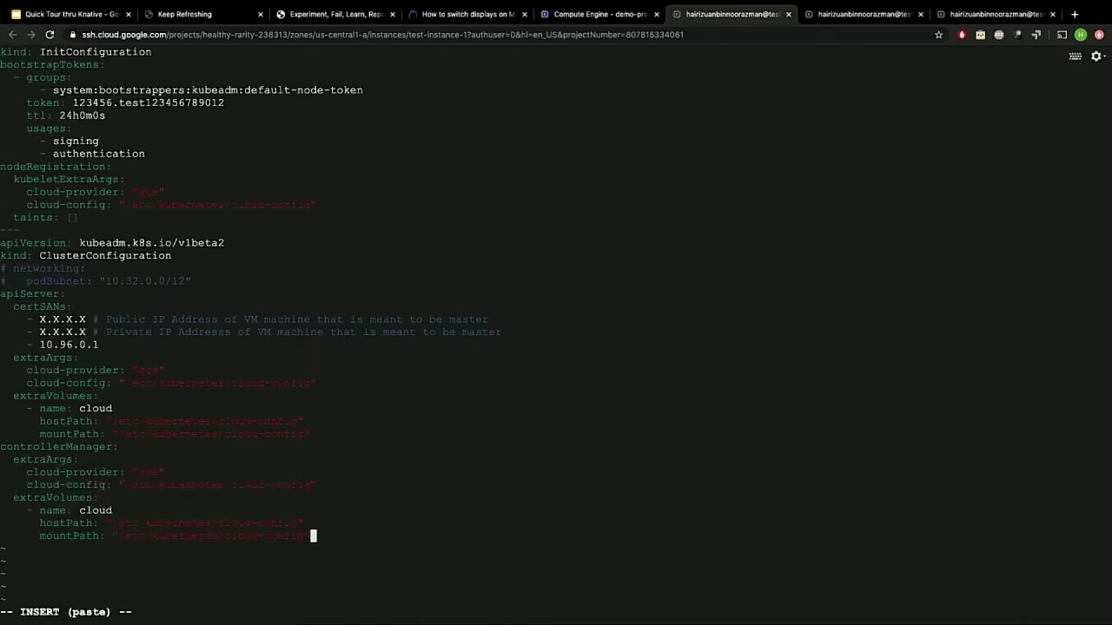
Delete the two X.X.X.X placeholder lines for the public and private IP addresses under certSANs.
{"action": "key", "text": "Up"}
{"action": "key", "text": "Up"}
{"action": "key", "text": "Up"}
{"action": "key", "text": "Up"}
{"action": "key", "text": "Up"}
{"action": "key", "text": "Up"}
{"action": "key", "text": "Up"}
{"action": "key", "text": "Up"}
{"action": "key", "text": "Up"}
{"action": "key", "text": "Up"}
{"action": "key", "text": "Up"}
{"action": "key", "text": "Up"}
{"action": "key", "text": "Up"}
{"action": "key", "text": "Up"}
{"action": "key", "text": "Up"}
{"action": "key", "text": "Up"}
{"action": "key", "text": "Up"}
{"action": "key", "text": "Escape"}
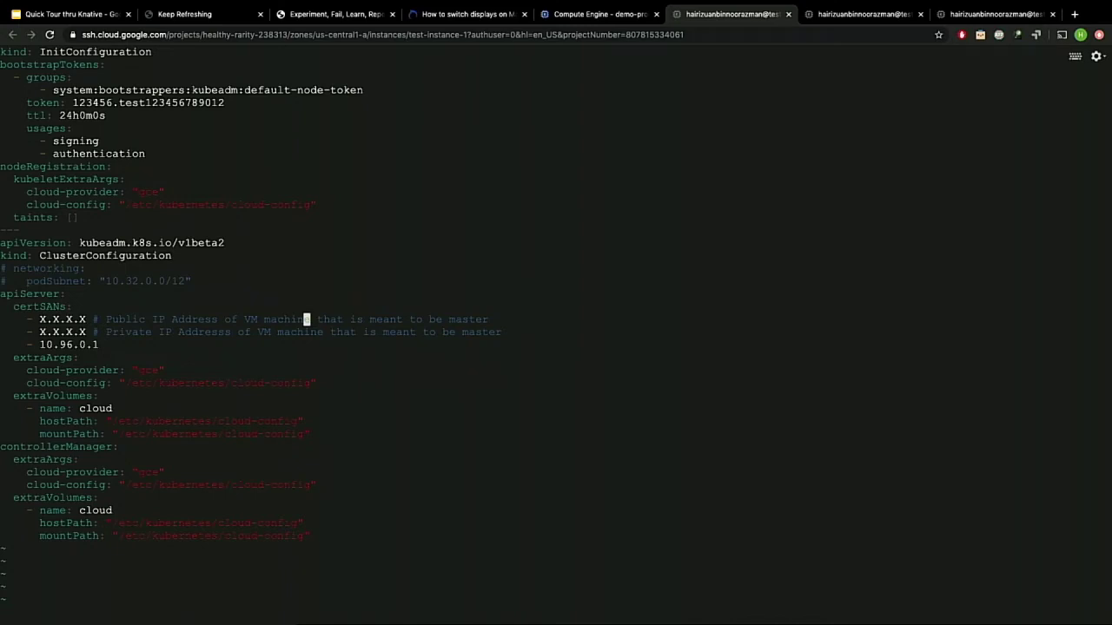
{"action": "key", "text": "d"}
{"action": "key", "text": "d"}
{"action": "key", "text": "d"}
{"action": "key", "text": "d"}
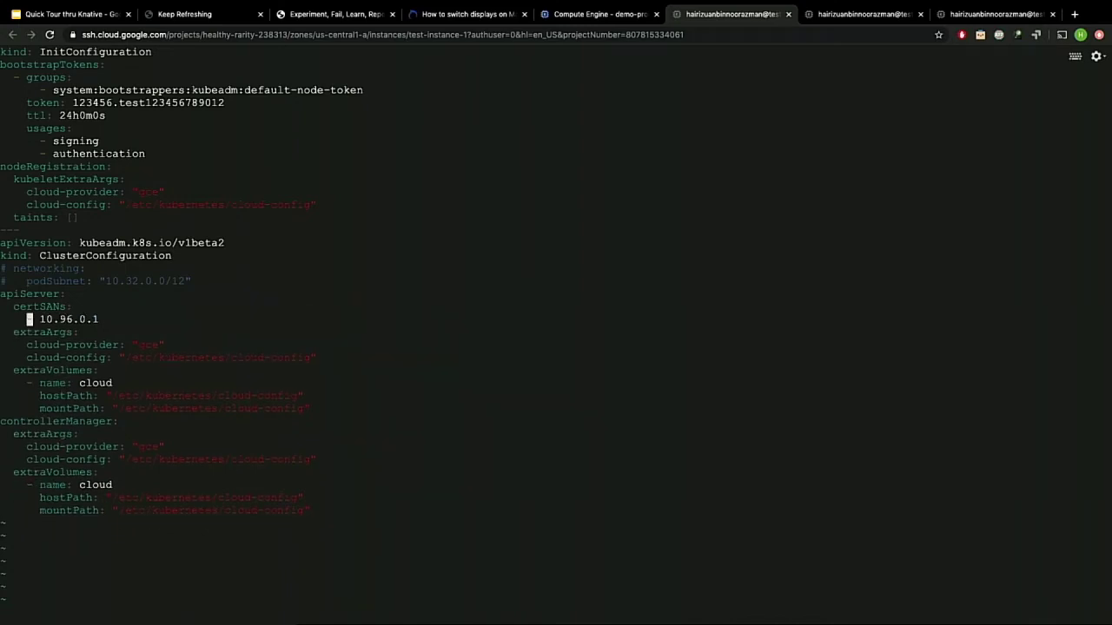
Add test-instance-1's internal IP, 10.128.0.13, from the VM instances list as the first certSANs entry.
{"action": "key", "text": "k"}
{"action": "key", "text": "dollar"}
{"action": "key", "text": "a"}
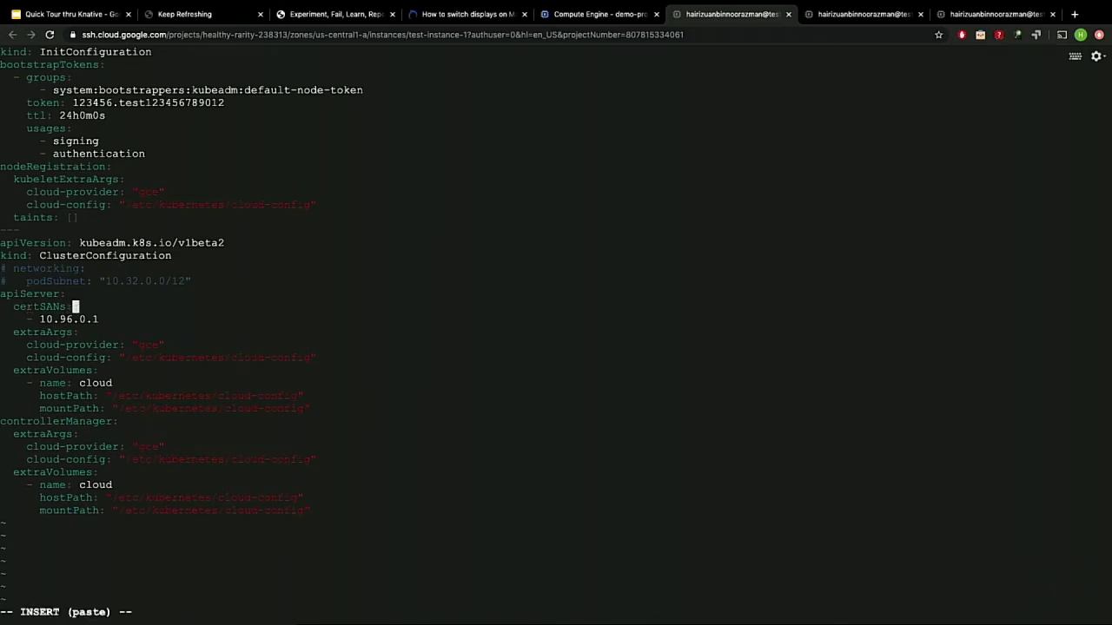
{"action": "key", "text": "Return"}
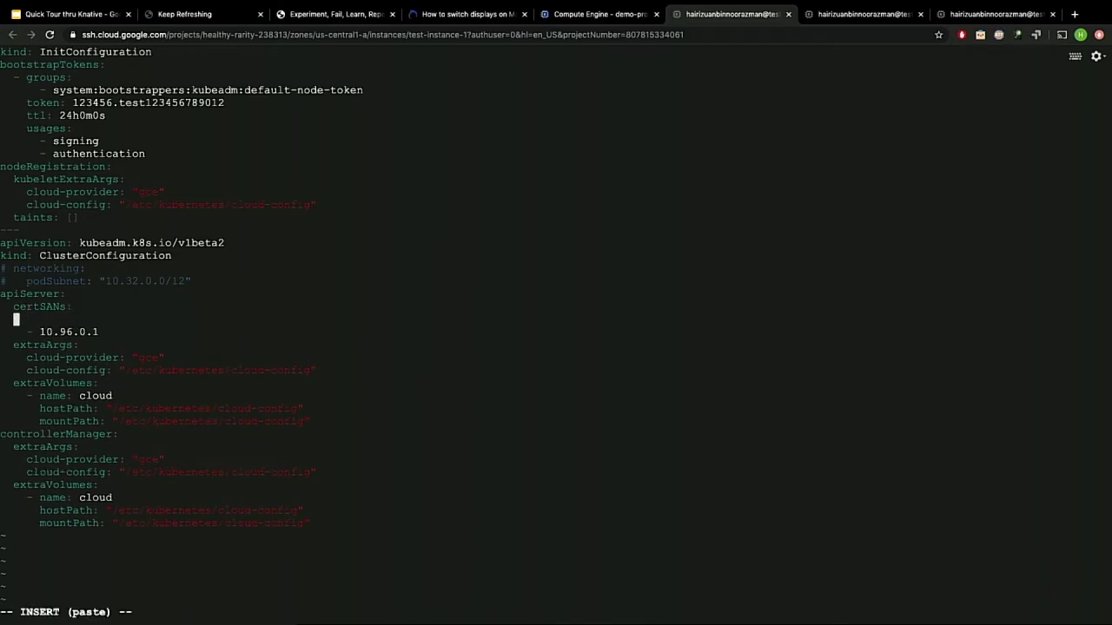
{"action": "type", "text": "-"}
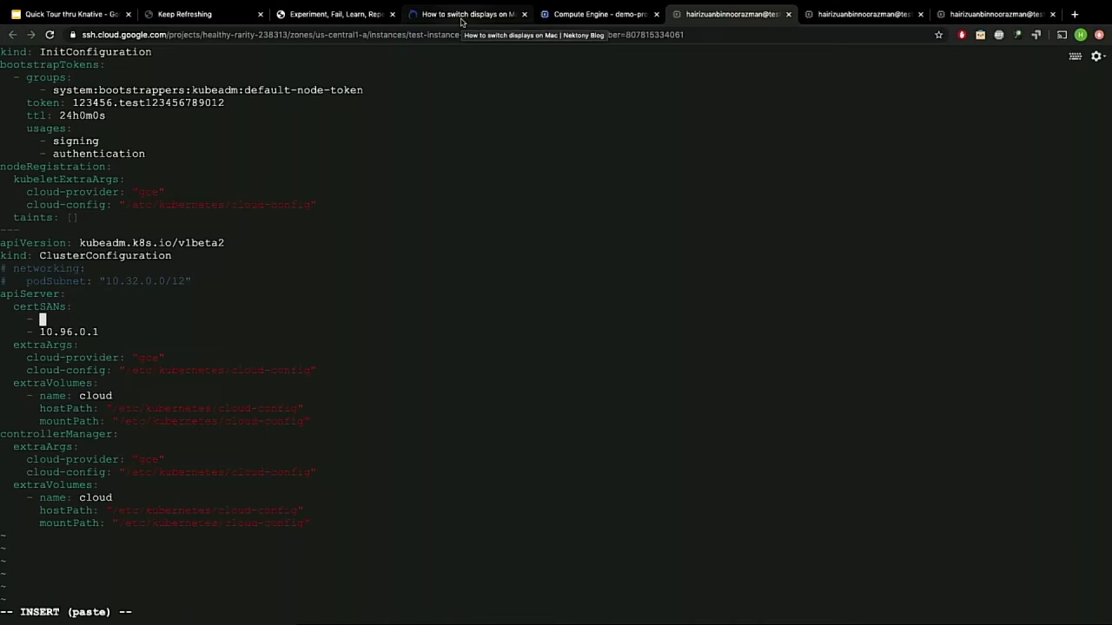
{"action": "left_click", "coordinate": [601, 16]}
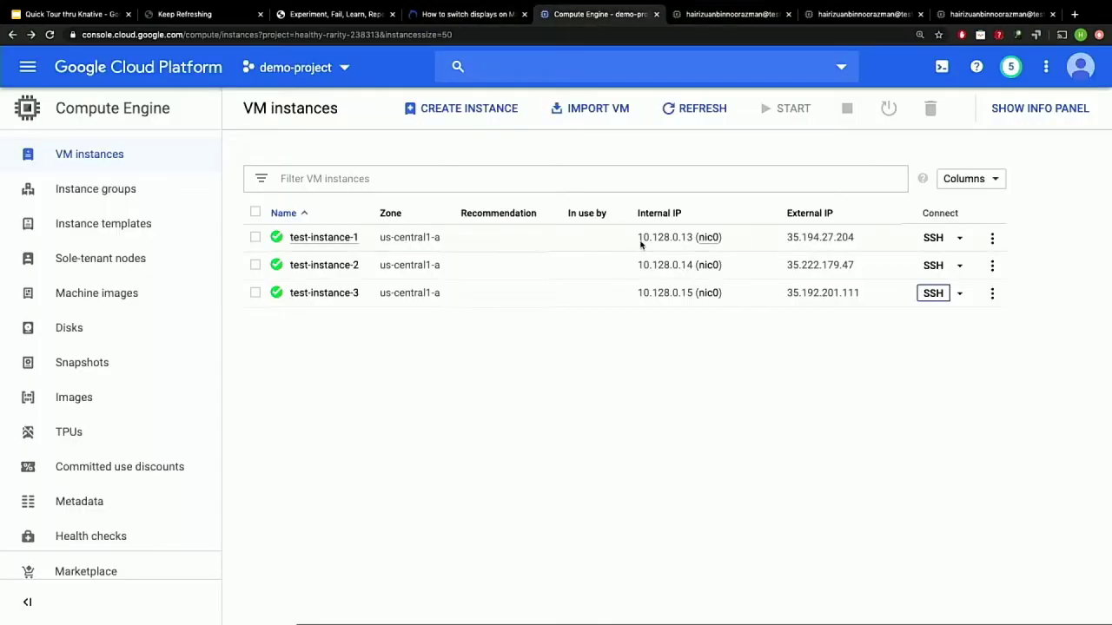
{"action": "left_click", "coordinate": [732, 238]}
{"action": "left_click", "coordinate": [710, 15]}
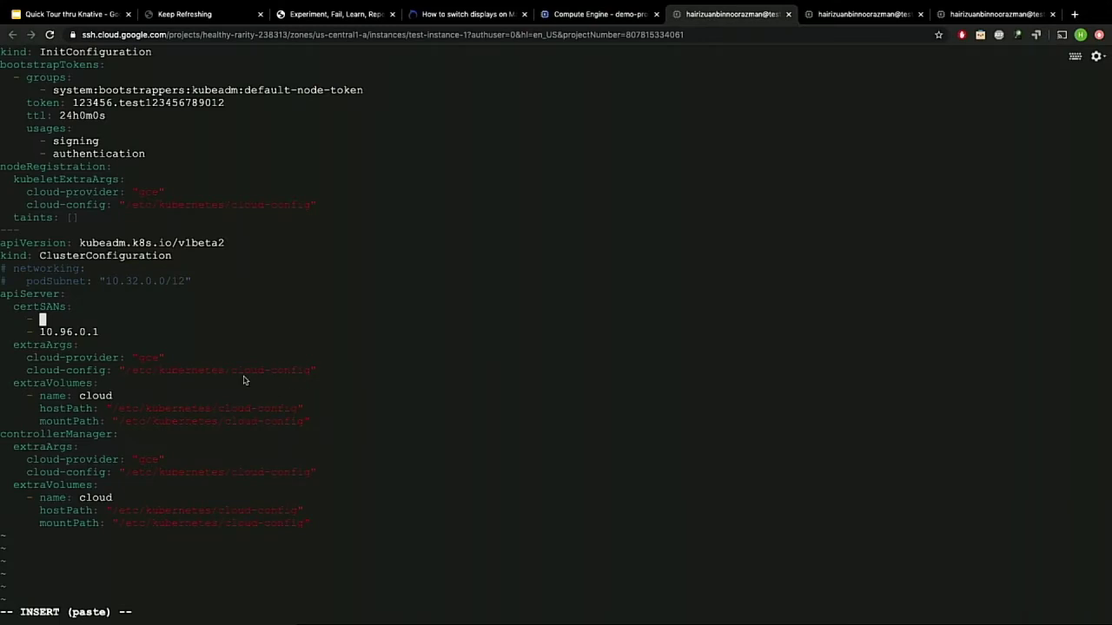
{"action": "key", "text": "ctrl+v"}
{"action": "key", "text": "Return"}
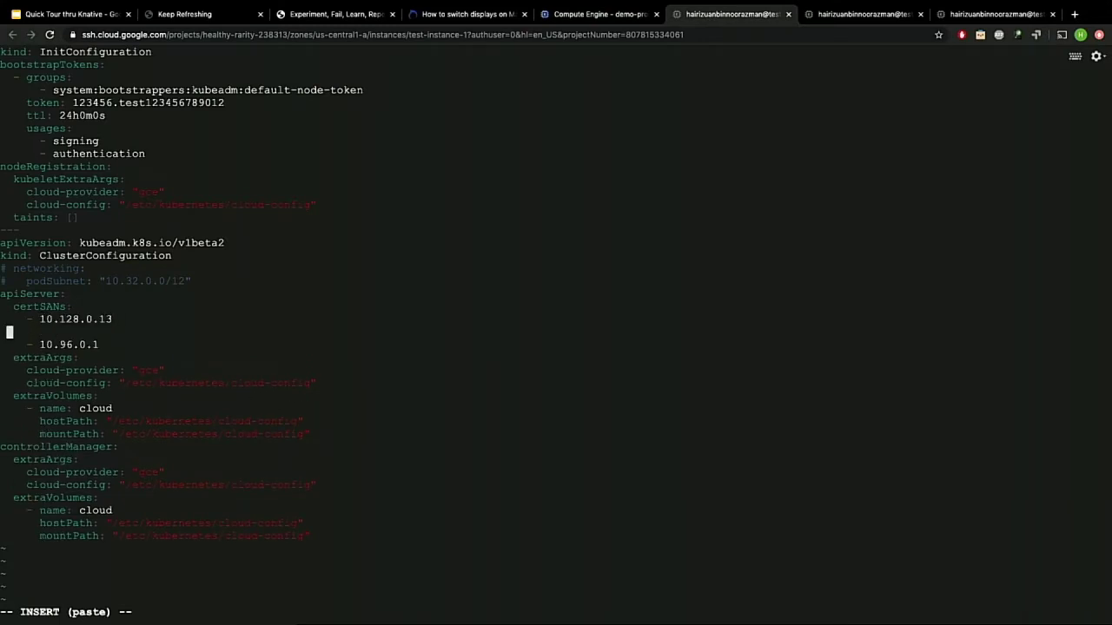
Add test-instance-1's external IP, 35.194.27.204, from the VM instances list as the second certSANs entry.
{"action": "type", "text": "-"}
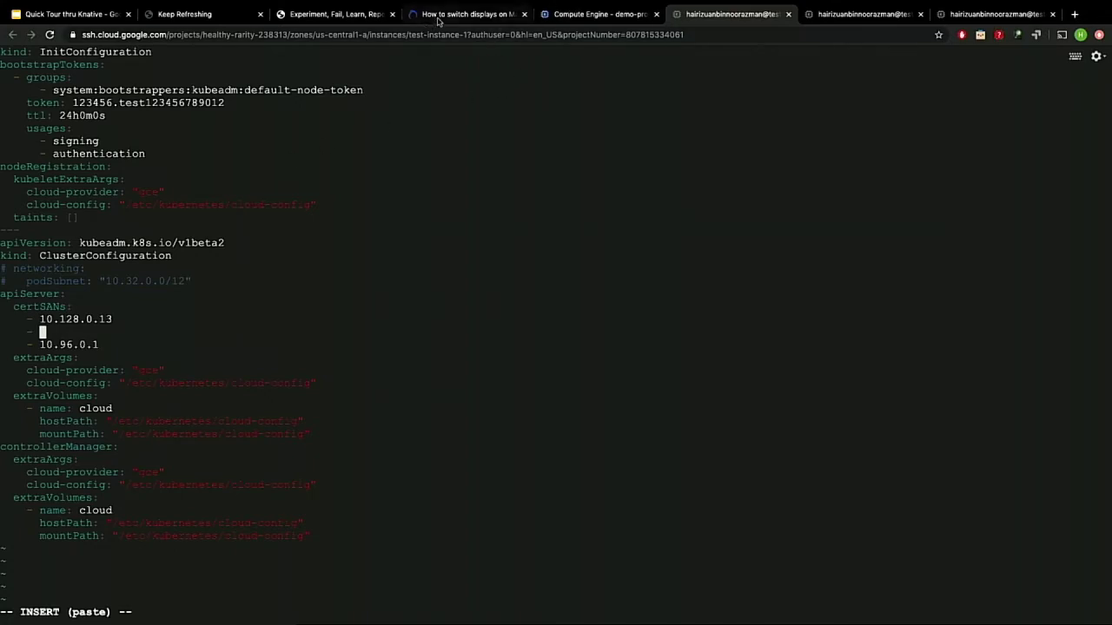
{"action": "key", "text": "super+3"}
{"action": "left_click", "coordinate": [579, 4]}
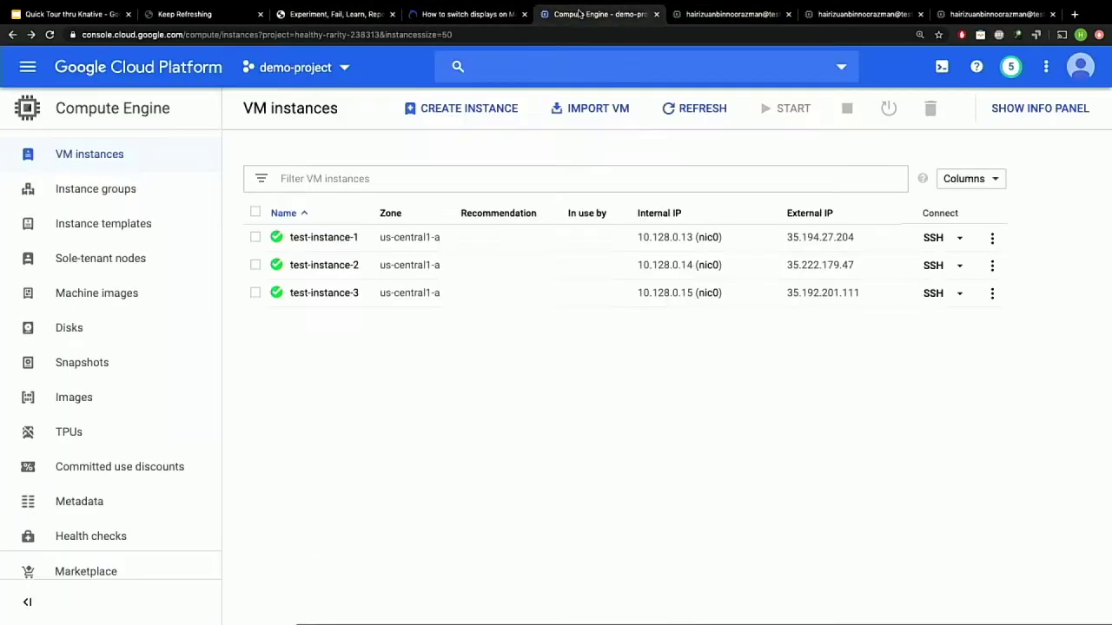
{"action": "left_click", "coordinate": [866, 237]}
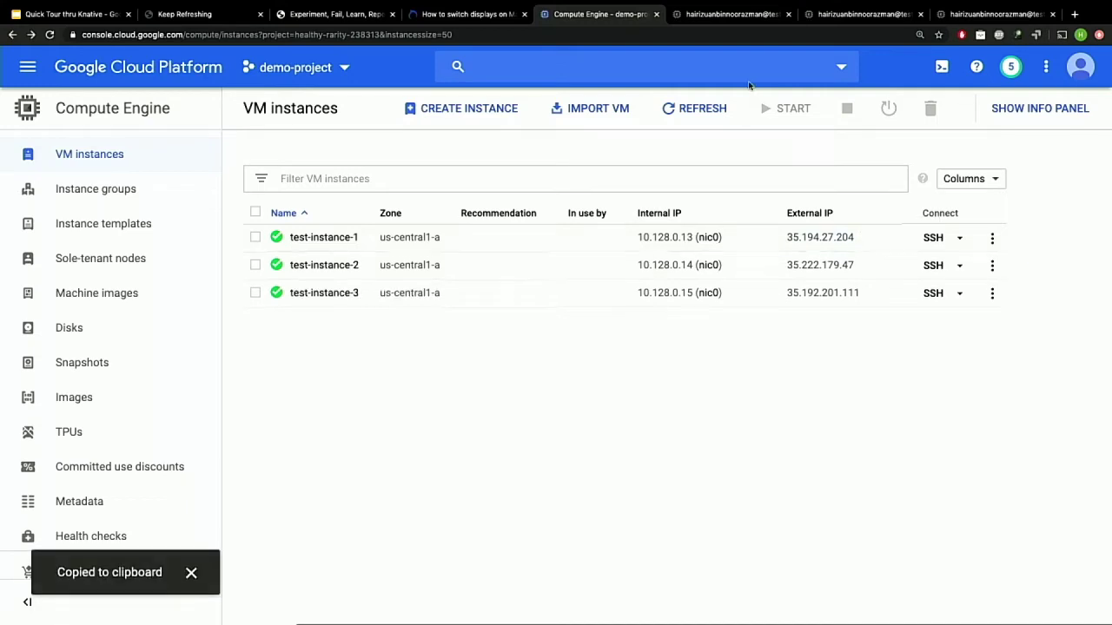
{"action": "left_click", "coordinate": [727, 14]}
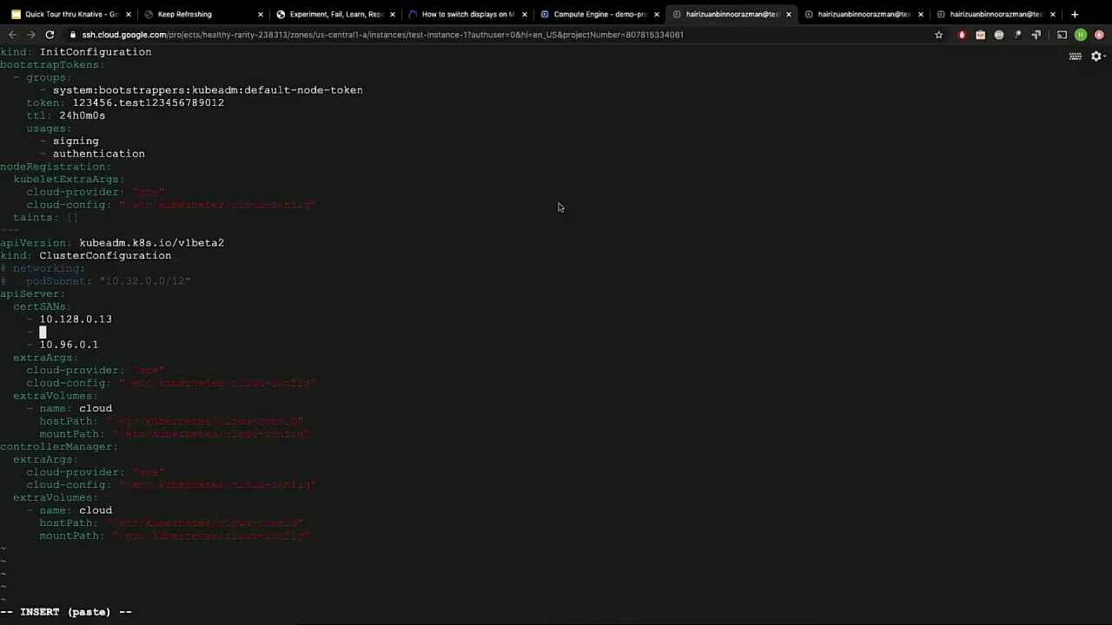
{"action": "key", "text": "super+v"}
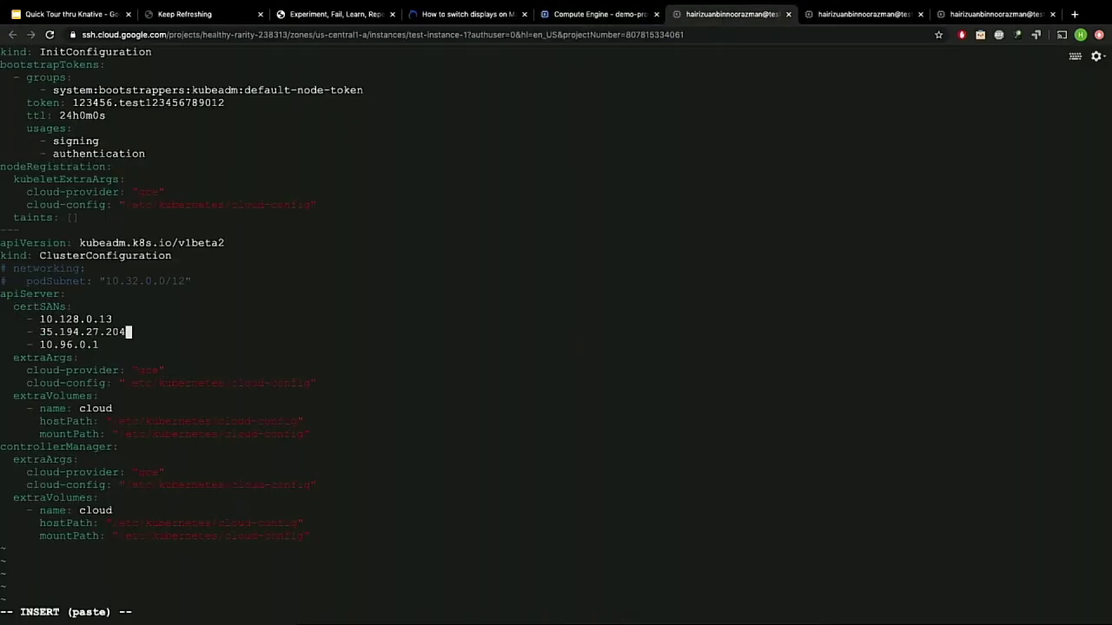
Save gce.yaml and exit vim on test-instance-1.
{"action": "key", "text": "Escape"}
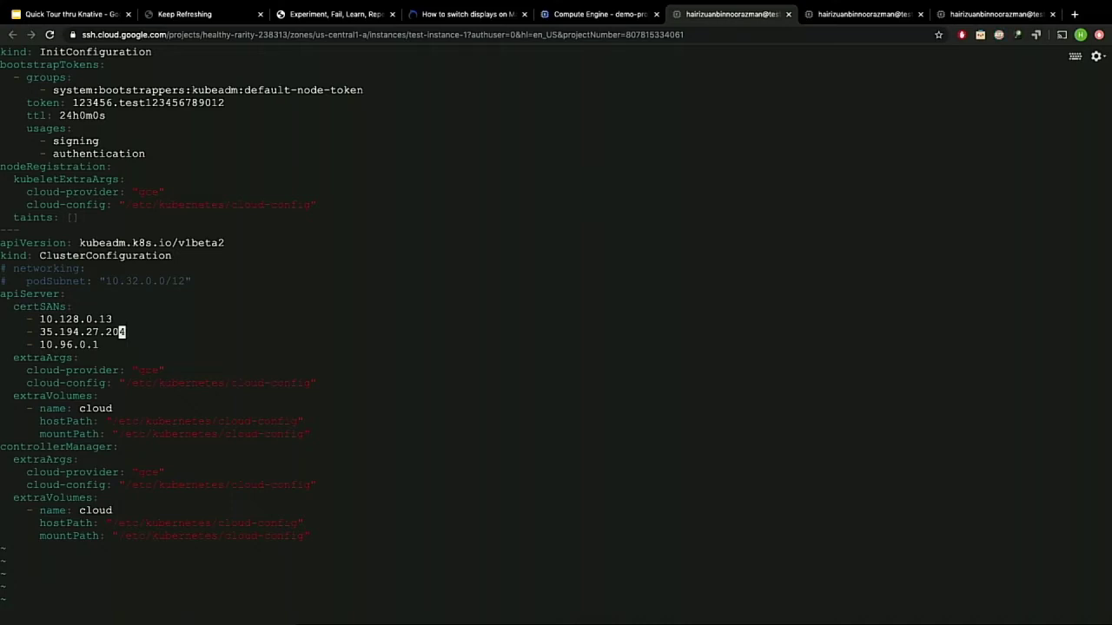
{"action": "type", "text": ":x"}
{"action": "key", "text": "Escape"}
{"action": "type", "text": ":x"}
{"action": "key", "text": "Return"}
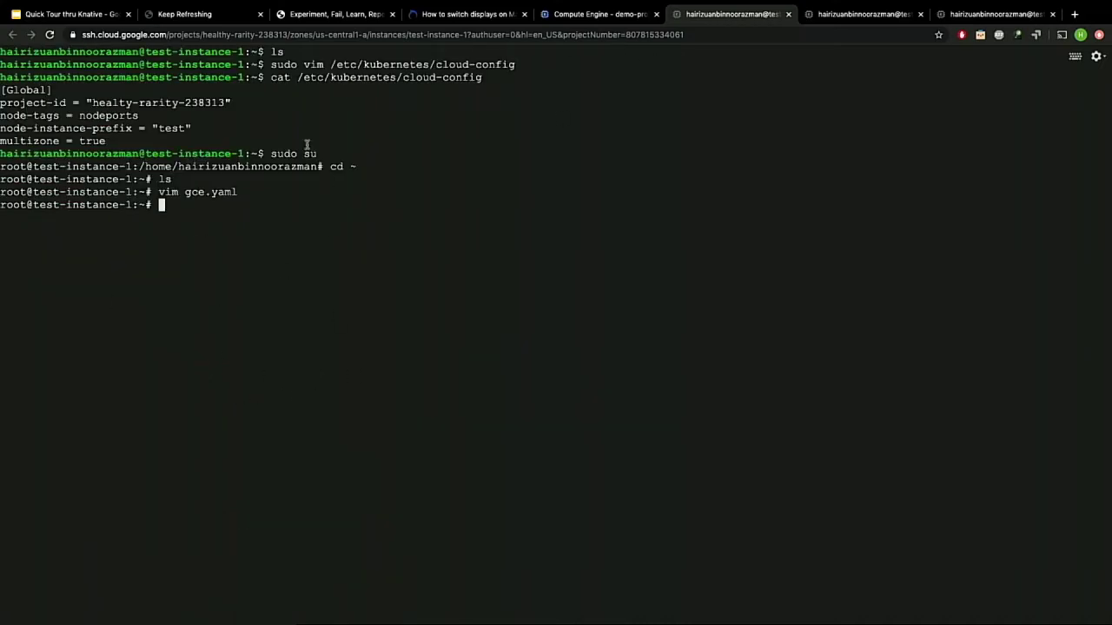
Copy the complete JoinConfiguration YAML for the worker nodes from the Knative-from-scratch article.
{"action": "left_click", "coordinate": [336, 22]}
{"action": "scroll", "coordinate": [433, 342], "scroll_direction": "down", "scroll_amount": 5}
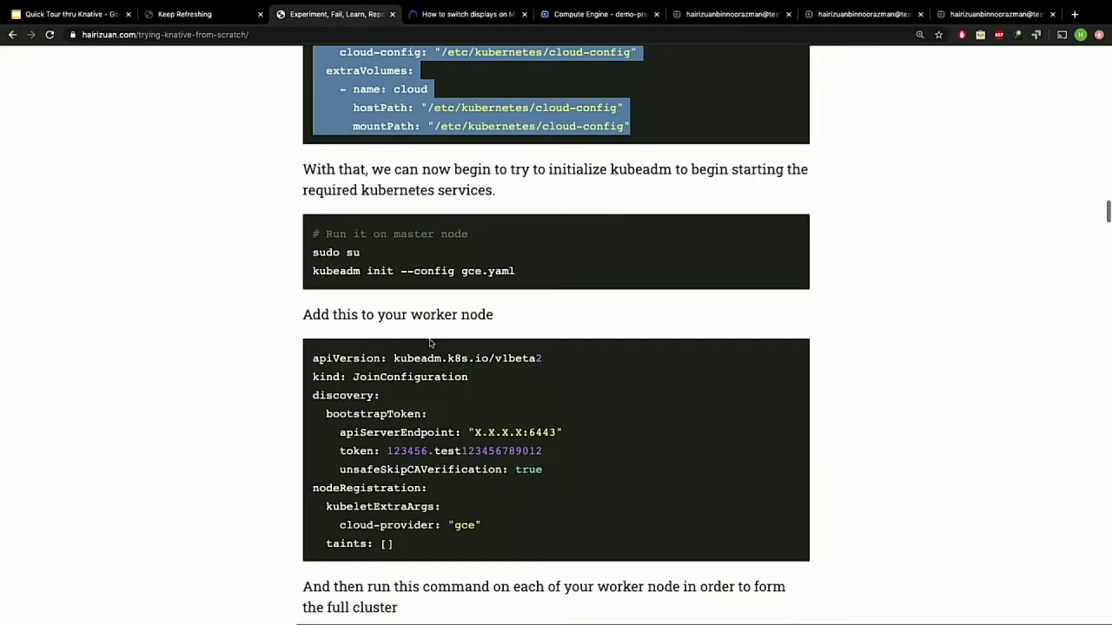
{"action": "scroll", "coordinate": [349, 395], "scroll_direction": "down", "scroll_amount": 1}
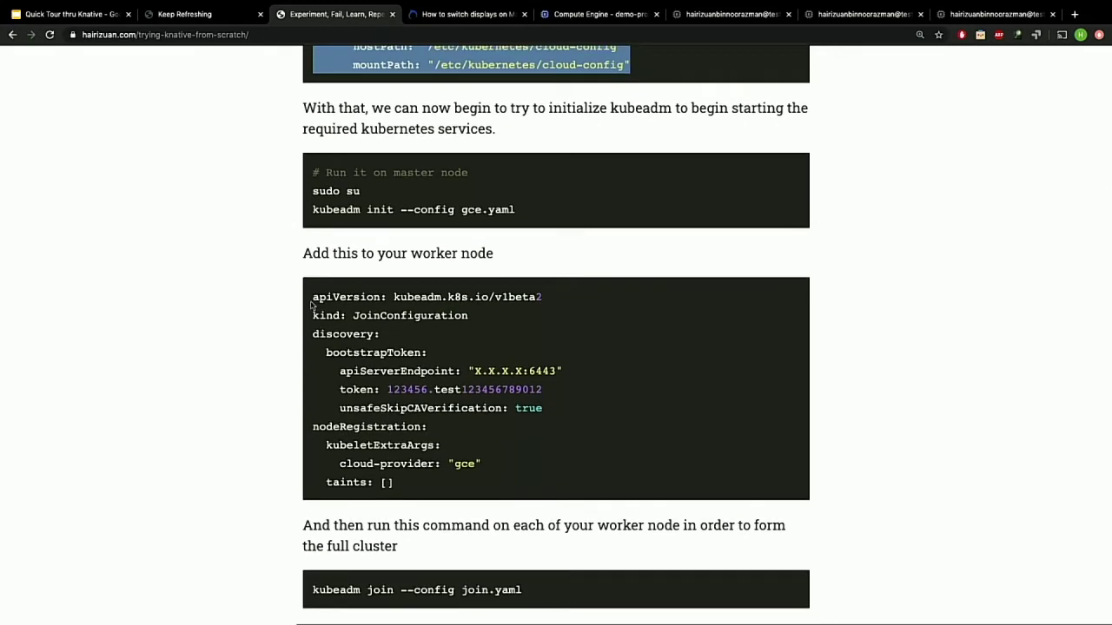
{"action": "left_click_drag", "start_coordinate": [312, 297], "coordinate": [450, 490]}
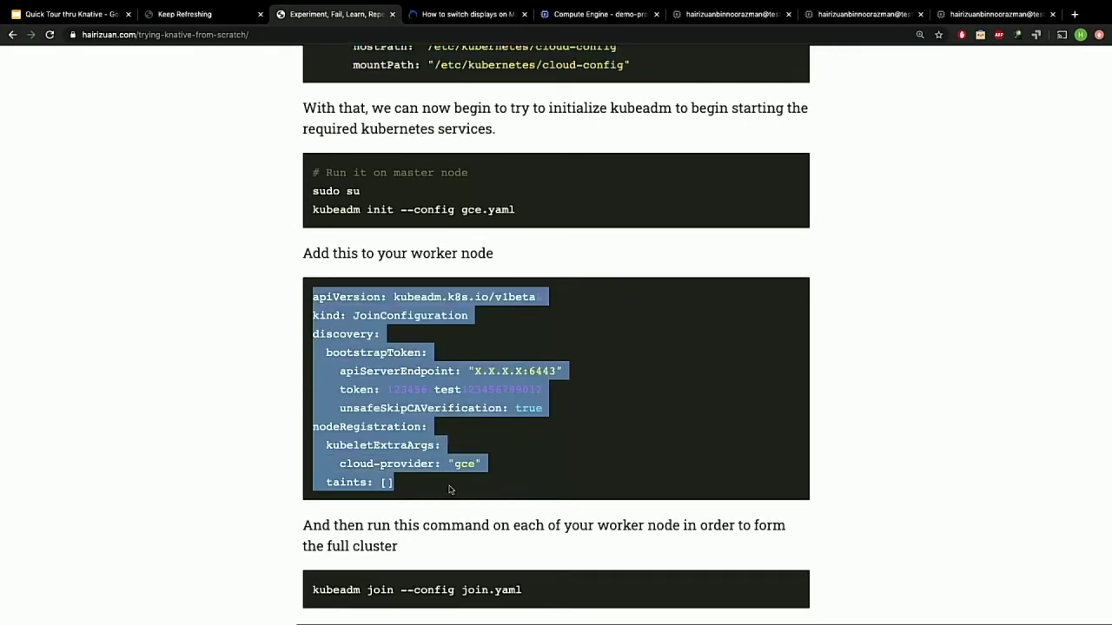
Switch to the test-instance-2 terminal, become root with sudo su, and list root's home directory.
{"action": "left_click", "coordinate": [847, 15]}
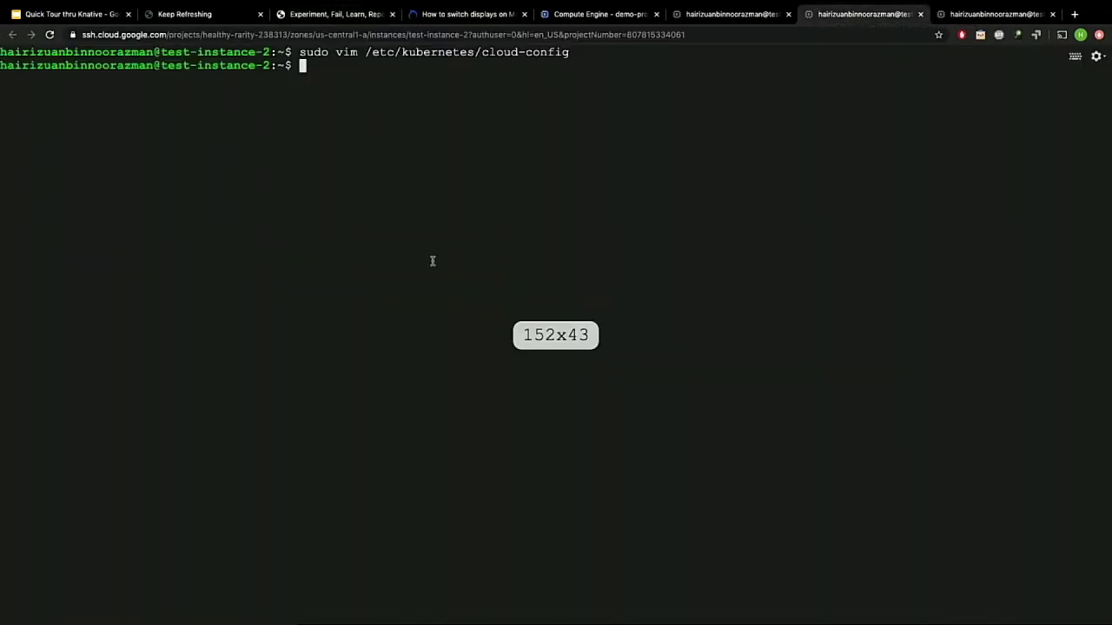
{"action": "type", "text": "sudo su"}
{"action": "key", "text": "Return"}
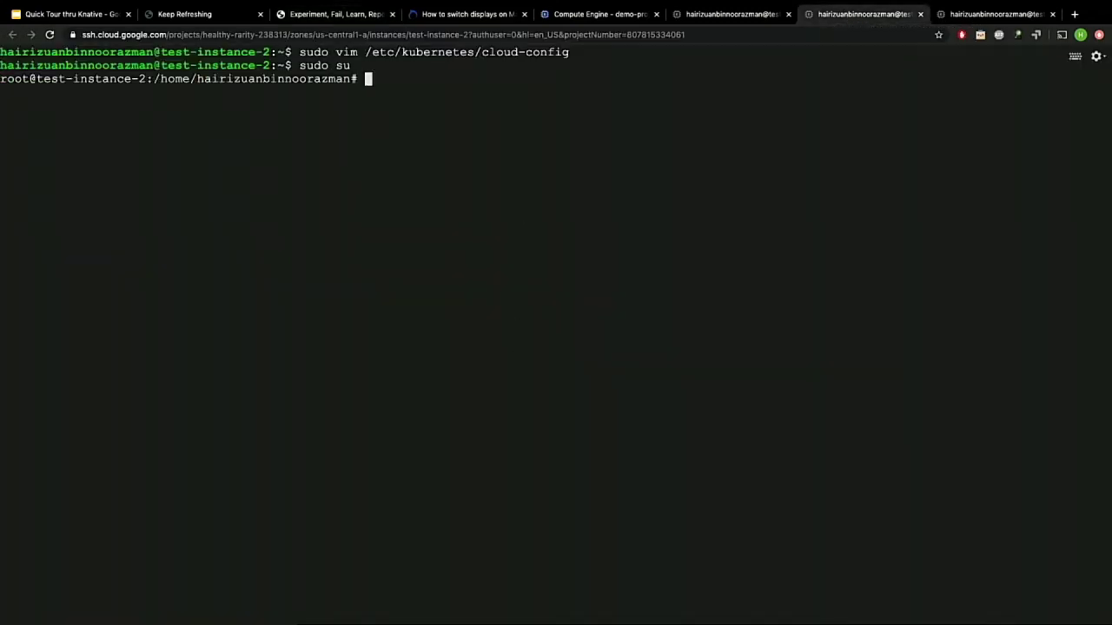
{"action": "type", "text": "cd ~"}
{"action": "key", "text": "Return"}
{"action": "type", "text": "ls"}
{"action": "key", "text": "Return"}
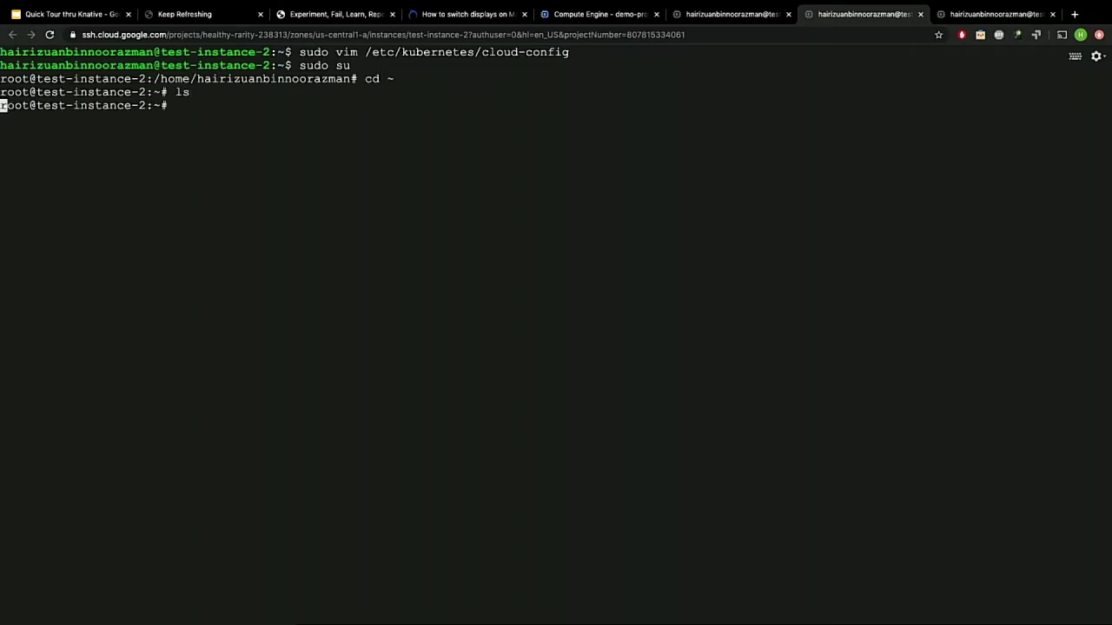
Create join.yaml in vim, enable paste mode and insert the copied JoinConfiguration, including its bootstrap token.
{"action": "type", "text": "vim join.yaml"}
{"action": "key", "text": "Return"}
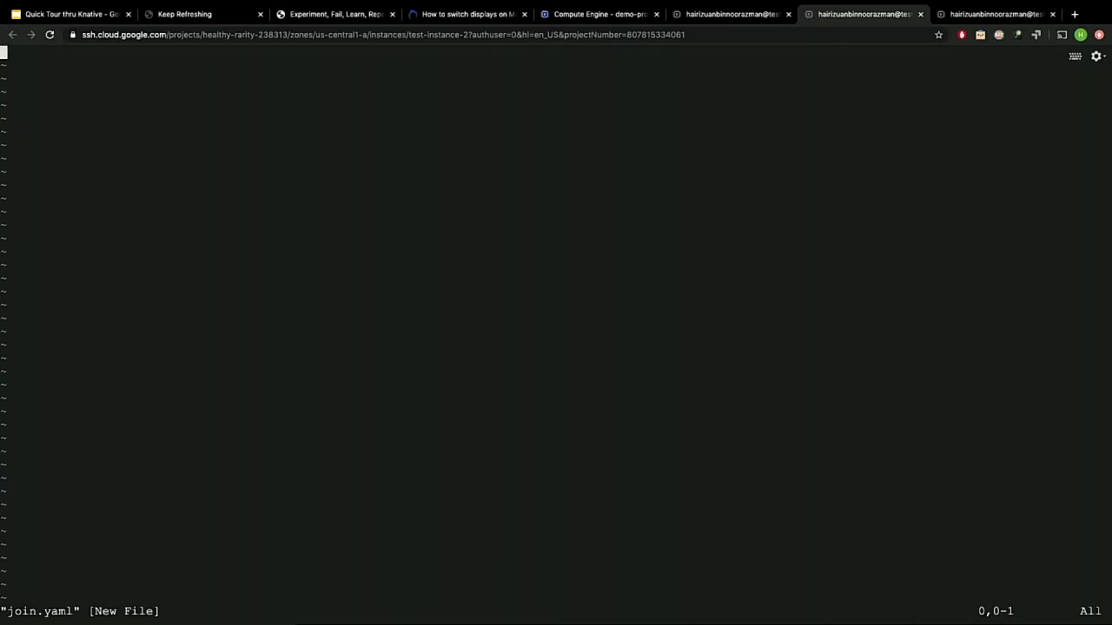
{"action": "key", "text": "shift+semicolon"}
{"action": "type", "text": "se"}
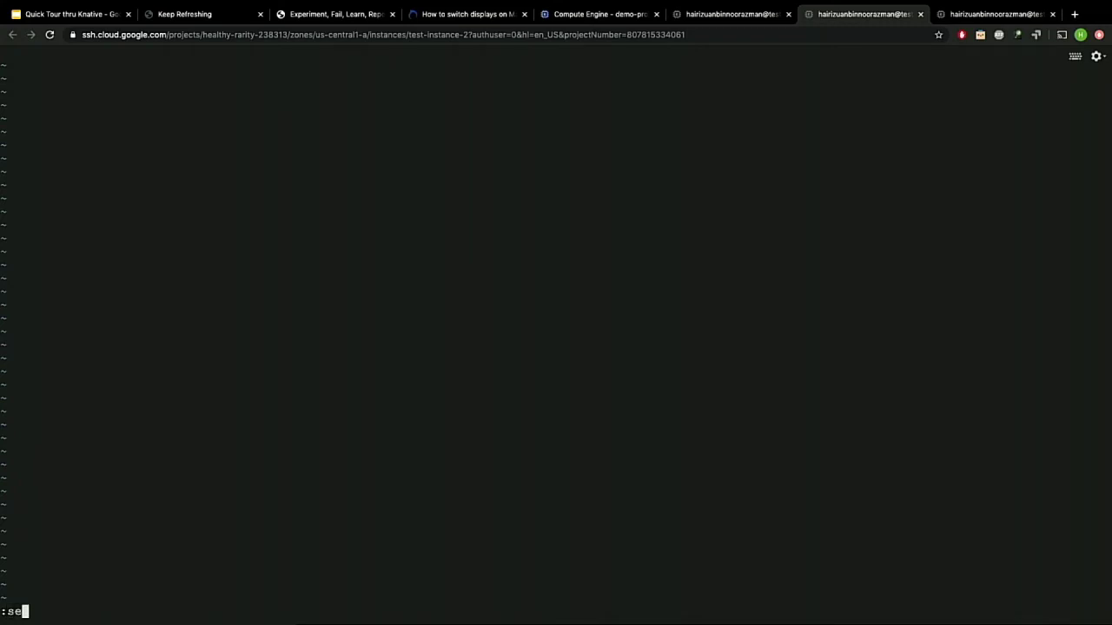
{"action": "type", "text": "t paste"}
{"action": "key", "text": "Return"}
{"action": "key", "text": "super+v"}
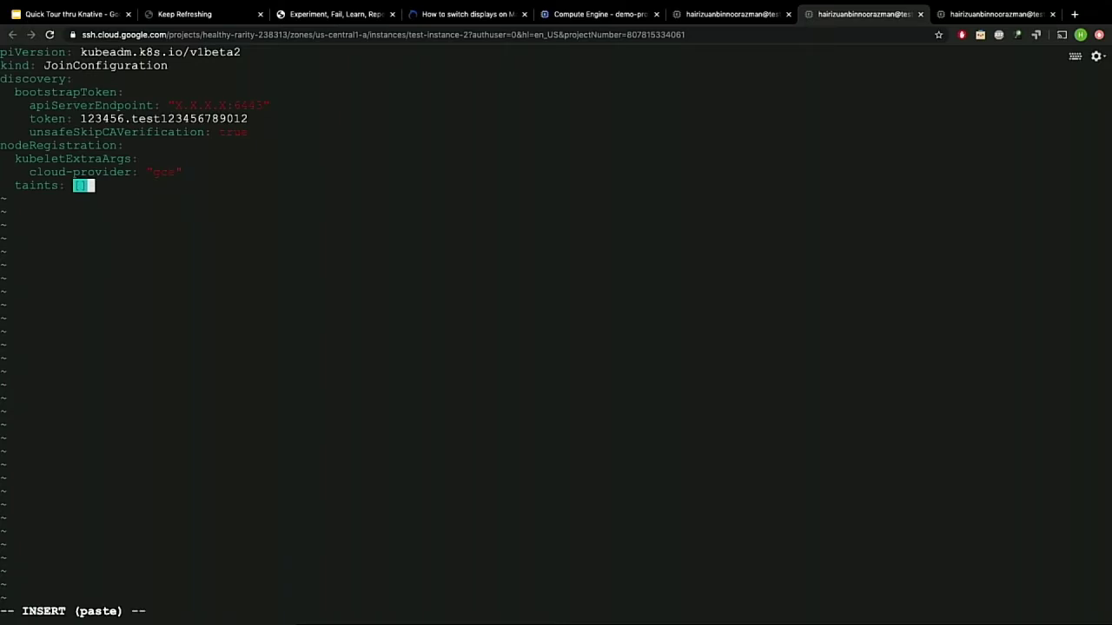
Restore the missing first letter "a" of apiVersion on the first line of join.yaml.
{"action": "key", "text": "Up"}
{"action": "key", "text": "Up"}
{"action": "key", "text": "Up"}
{"action": "key", "text": "Up"}
{"action": "key", "text": "Up"}
{"action": "key", "text": "Up"}
{"action": "key", "text": "Up"}
{"action": "key", "text": "Up"}
{"action": "key", "text": "Up"}
{"action": "key", "text": "Up"}
{"action": "key", "text": "Left"}
{"action": "key", "text": "Left"}
{"action": "key", "text": "Left"}
{"action": "key", "text": "Left"}
{"action": "key", "text": "Left"}
{"action": "key", "text": "Left"}
{"action": "key", "text": "Left"}
{"action": "key", "text": "Left"}
{"action": "key", "text": "Left"}
{"action": "key", "text": "Left"}
{"action": "key", "text": "Left"}
{"action": "type", "text": "a"}
Delete the X.X.X.X placeholder from the apiServerEndpoint value, keeping the :6443 port.
{"action": "key", "text": "Down"}
{"action": "key", "text": "Down"}
{"action": "key", "text": "Down"}
{"action": "key", "text": "Down"}
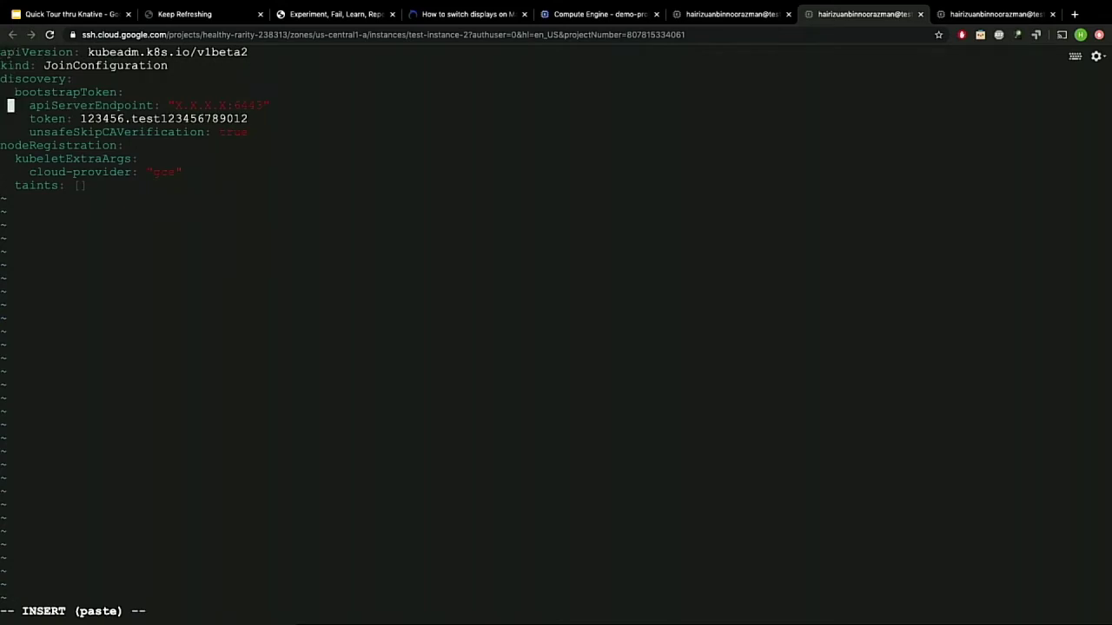
{"action": "key", "text": "Right"}
{"action": "key", "text": "Right"}
{"action": "key", "text": "Right"}
{"action": "key", "text": "Right"}
{"action": "key", "text": "Right"}
{"action": "key", "text": "Right"}
{"action": "key", "text": "Right"}
{"action": "key", "text": "Right"}
{"action": "key", "text": "Right"}
{"action": "key", "text": "Right"}
{"action": "key", "text": "Right"}
{"action": "key", "text": "Right"}
{"action": "key", "text": "Right"}
{"action": "key", "text": "Right"}
{"action": "key", "text": "Right"}
{"action": "key", "text": "Right"}
{"action": "key", "text": "Right"}
{"action": "key", "text": "Right"}
{"action": "key", "text": "Right"}
{"action": "key", "text": "Right"}
{"action": "key", "text": "Right"}
{"action": "key", "text": "Right"}
{"action": "key", "text": "Right"}
{"action": "key", "text": "Right"}
{"action": "key", "text": "Right"}
{"action": "key", "text": "Right"}
{"action": "key", "text": "Right"}
{"action": "key", "text": "Left"}
{"action": "key", "text": "Left"}
{"action": "key", "text": "BackSpace"}
{"action": "key", "text": "BackSpace"}
{"action": "key", "text": "BackSpace"}
{"action": "key", "text": "BackSpace"}
{"action": "key", "text": "BackSpace"}
{"action": "key", "text": "BackSpace"}
{"action": "key", "text": "BackSpace"}
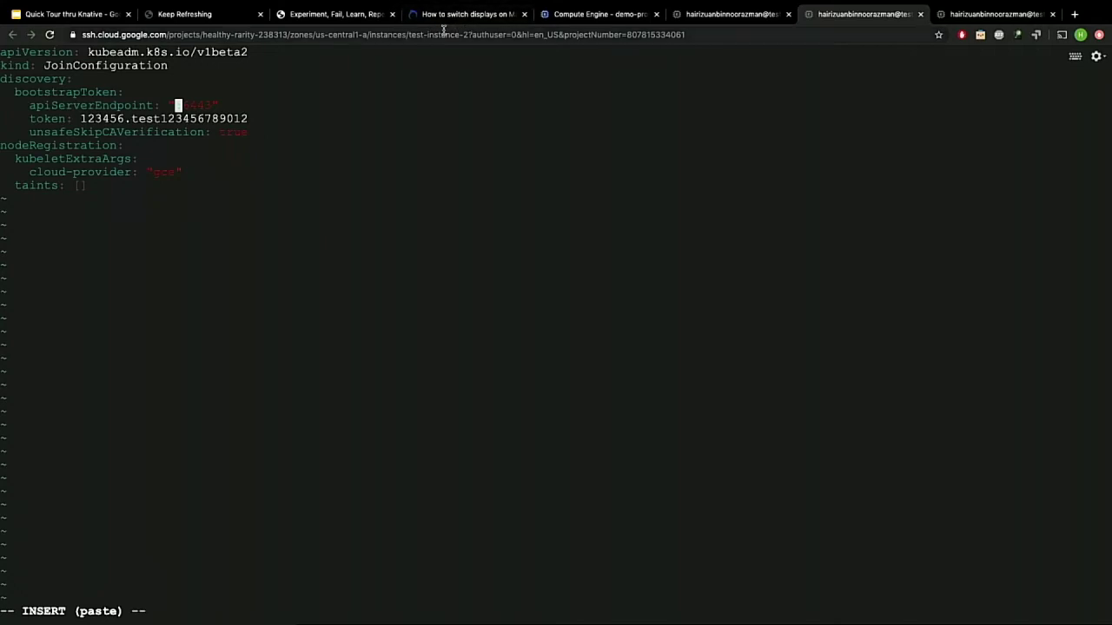
Insert test-instance-1's internal IP, 10.128.0.13, from the VM instances list before :6443 in apiServerEndpoint.
{"action": "left_click", "coordinate": [574, 16]}
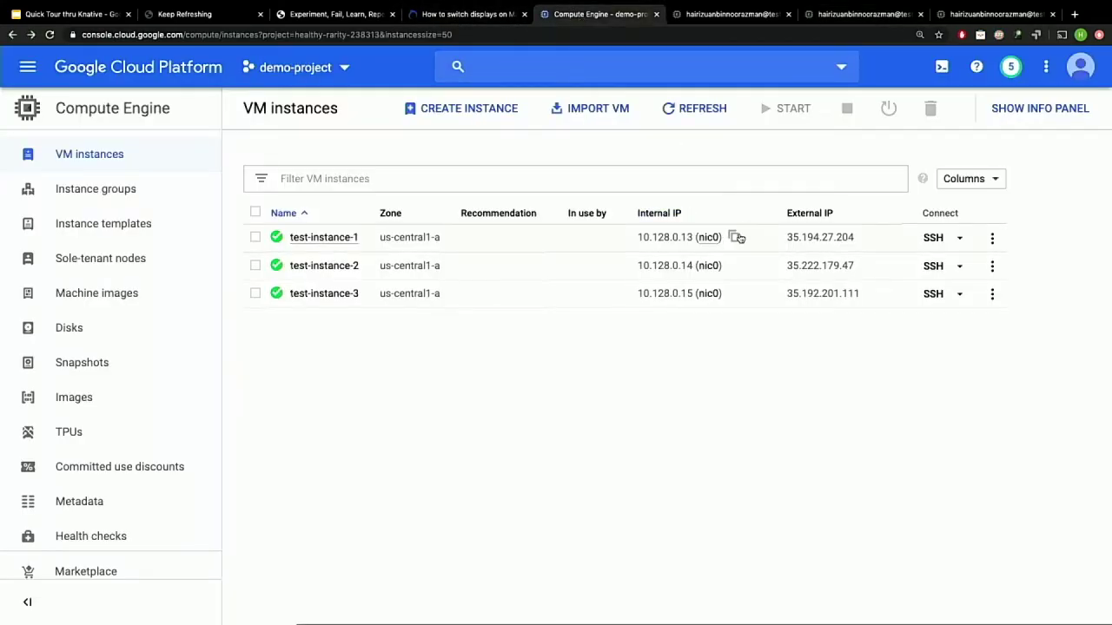
{"action": "left_click", "coordinate": [741, 239]}
{"action": "left_click", "coordinate": [727, 16]}
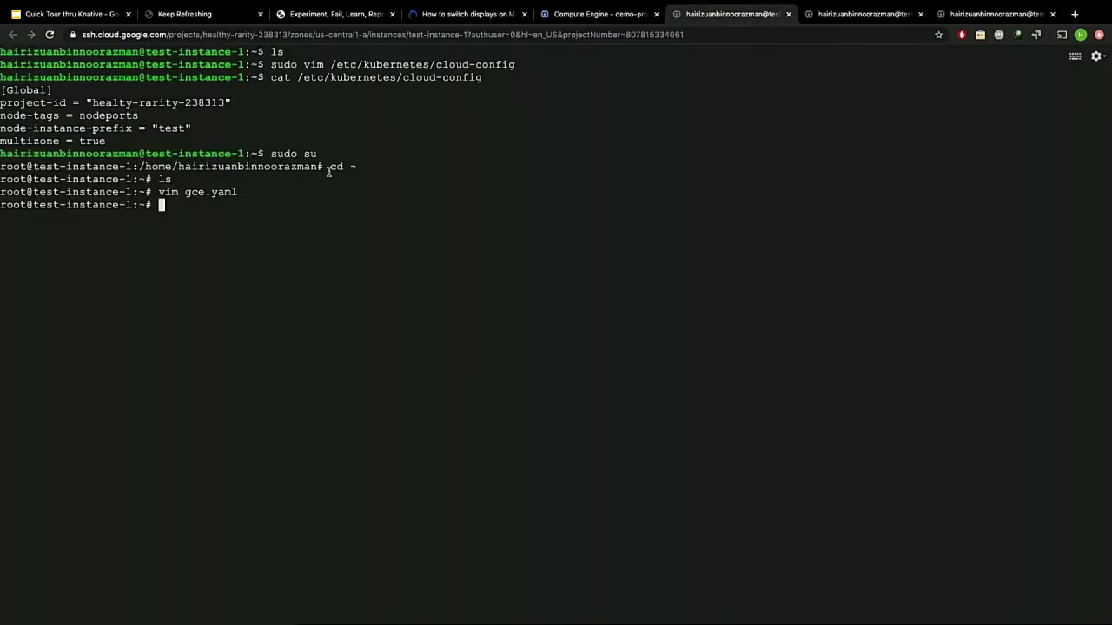
{"action": "left_click", "coordinate": [838, 15]}
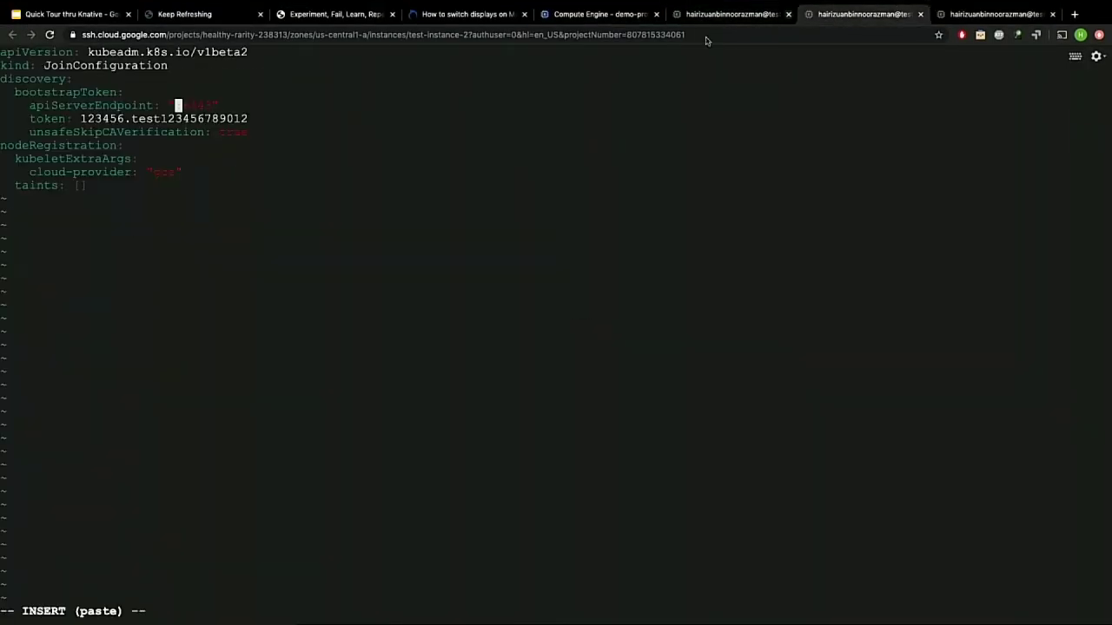
{"action": "key", "text": "super+v"}
Save join.yaml and exit vim on test-instance-2.
{"action": "key", "text": "Escape"}
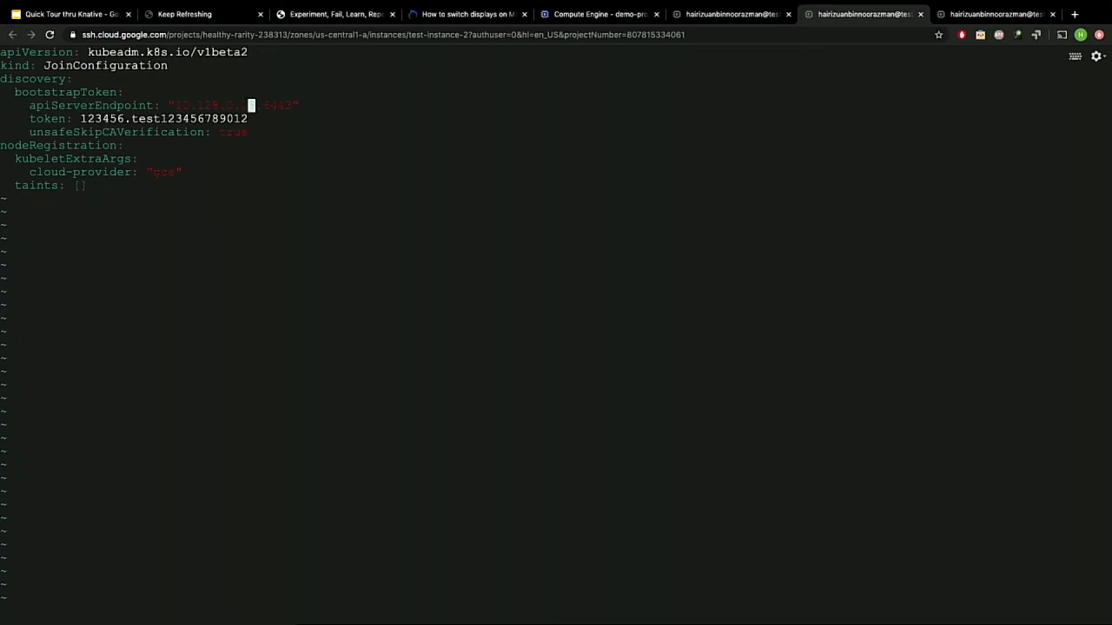
{"action": "type", "text": ":x"}
{"action": "key", "text": "Return"}
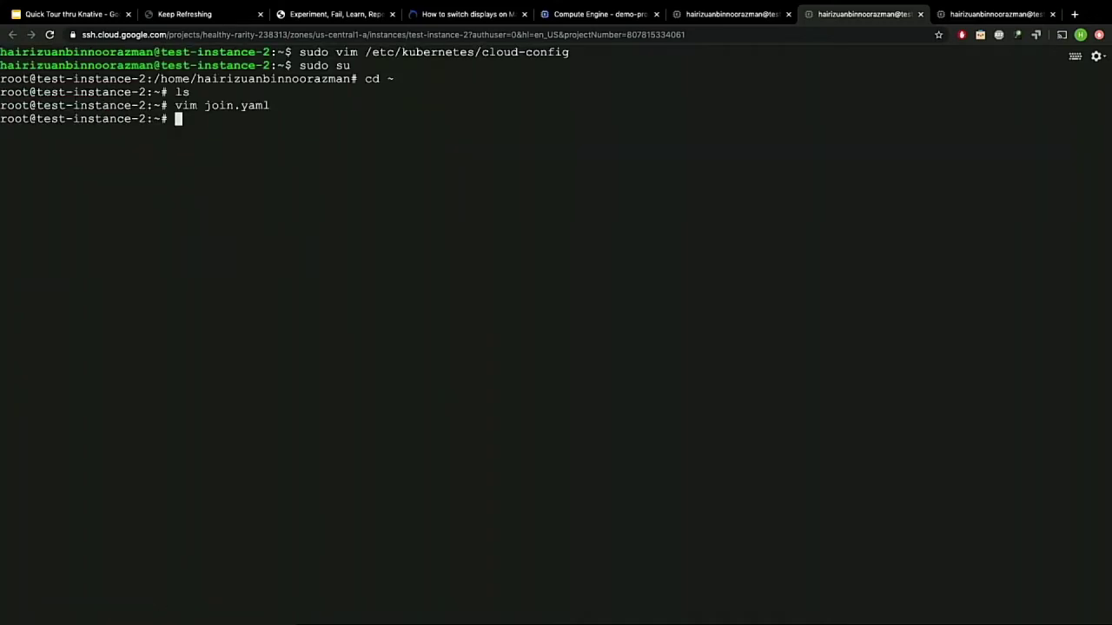
Print join.yaml with cat and copy its whole configuration from the terminal.
{"action": "type", "text": "cat join.yaml"}
{"action": "key", "text": "Return"}
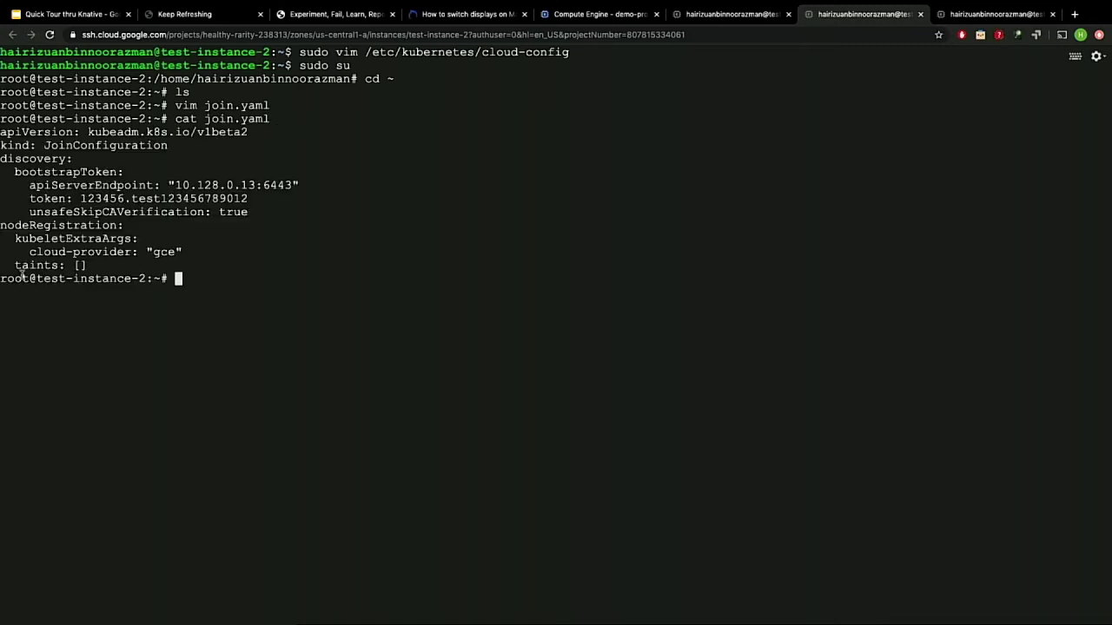
{"action": "left_click_drag", "start_coordinate": [87, 266], "coordinate": [1, 132]}
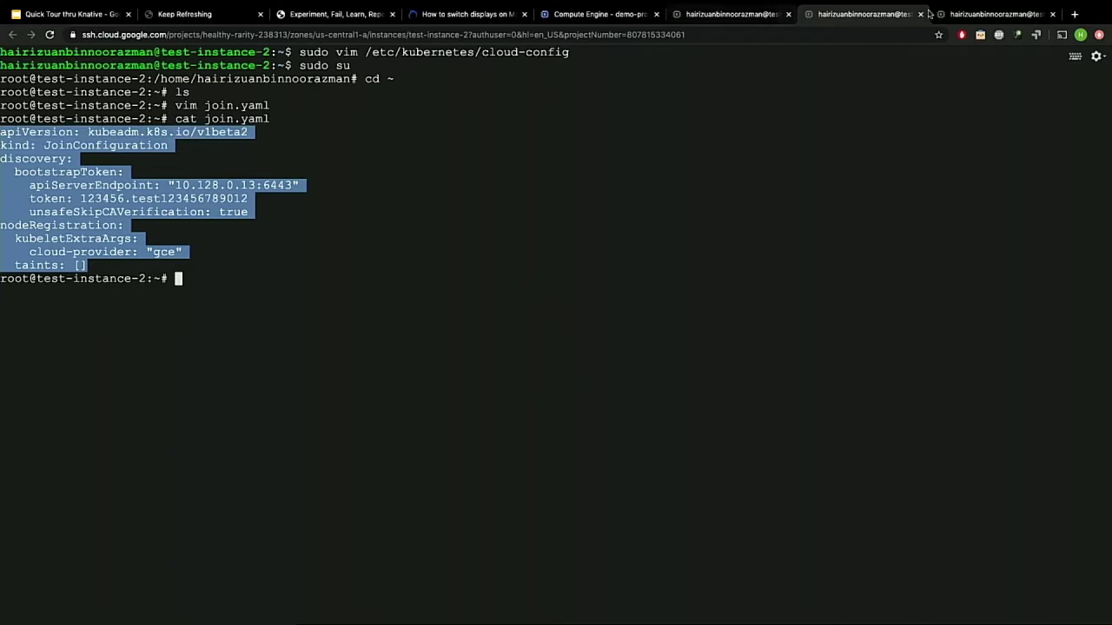
Switch to the test-instance-3 terminal and become root with sudo su.
{"action": "left_click", "coordinate": [956, 14]}
{"action": "type", "text": "vi"}
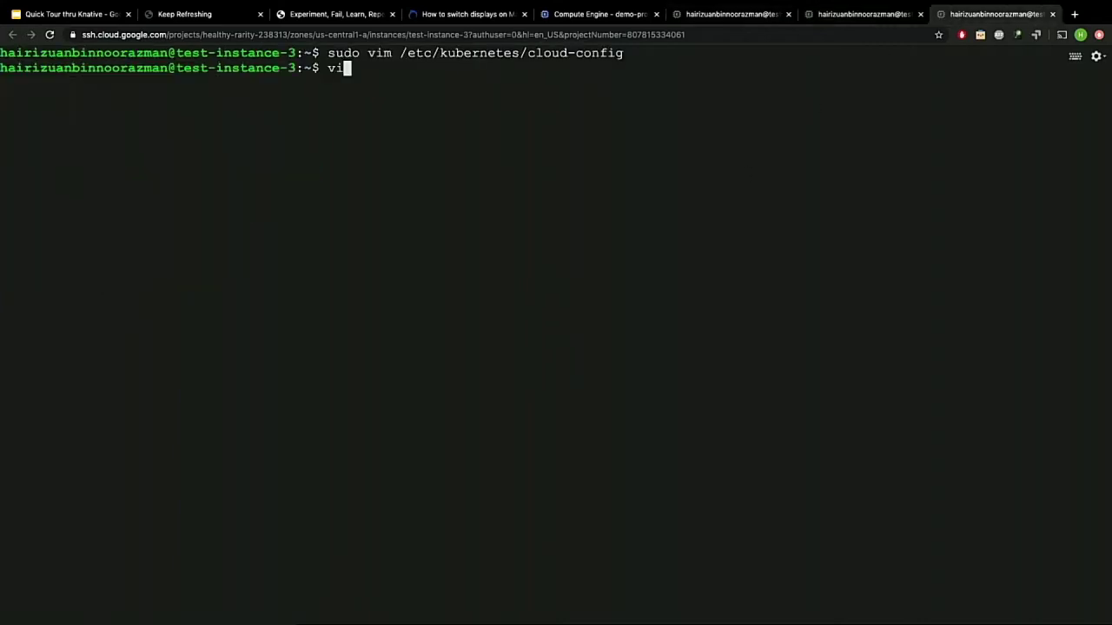
{"action": "key", "text": "BackSpace"}
{"action": "key", "text": "BackSpace"}
{"action": "type", "text": "sudo u"}
{"action": "key", "text": "BackSpace"}
{"action": "type", "text": "su"}
{"action": "key", "text": "Return"}
{"action": "type", "text": "vi"}
{"action": "key", "text": "BackSpace"}
{"action": "key", "text": "BackSpace"}
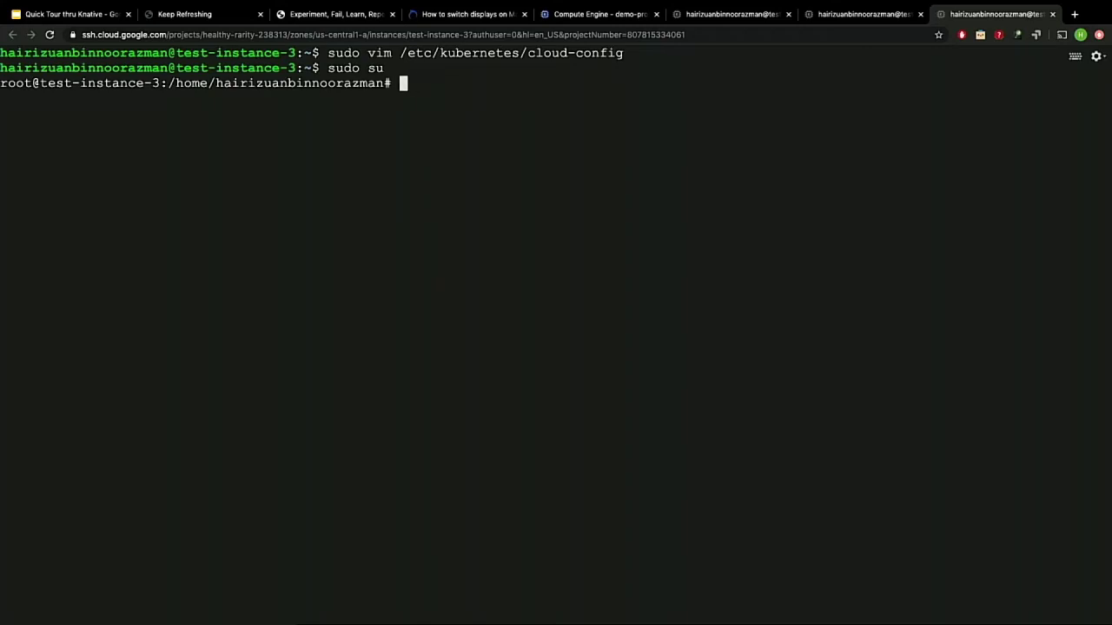
List root's home directory and open a new join.yaml there in vim.
{"action": "type", "text": "cd ~"}
{"action": "key", "text": "Return"}
{"action": "type", "text": "ls"}
{"action": "key", "text": "Return"}
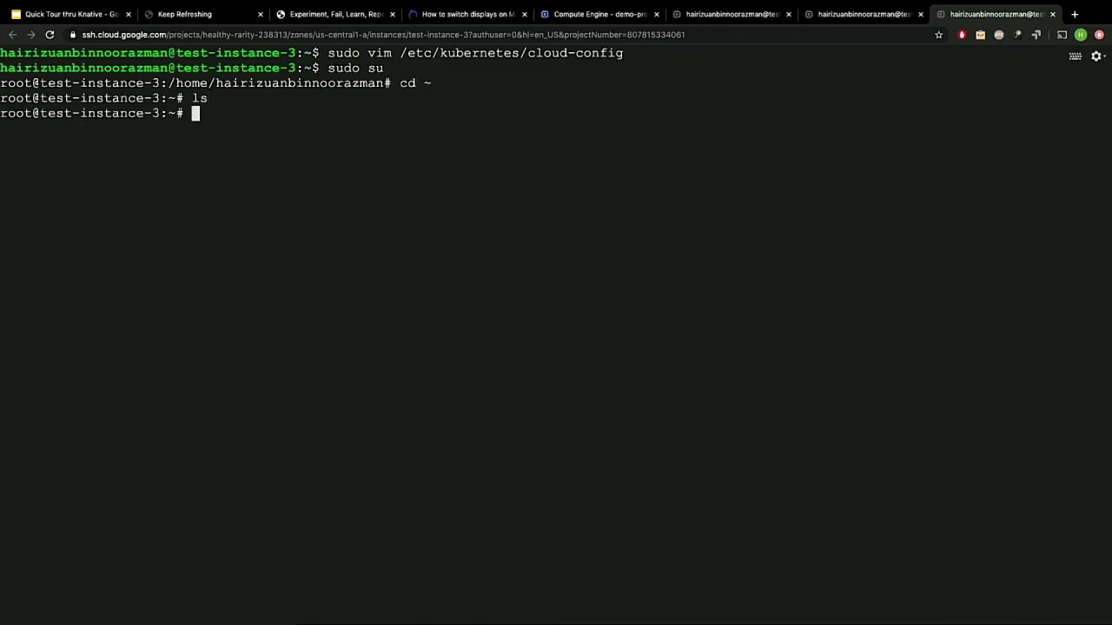
{"action": "type", "text": "vim join.yaml"}
{"action": "key", "text": "Return"}
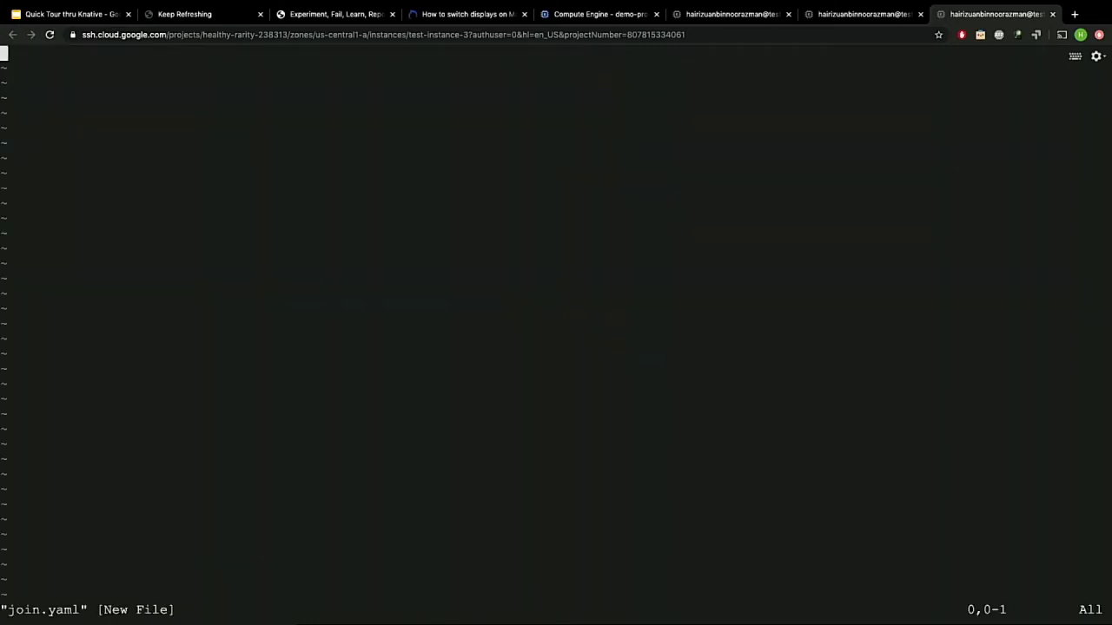
{"action": "key", "text": "i"}
{"action": "key", "text": "super+v"}
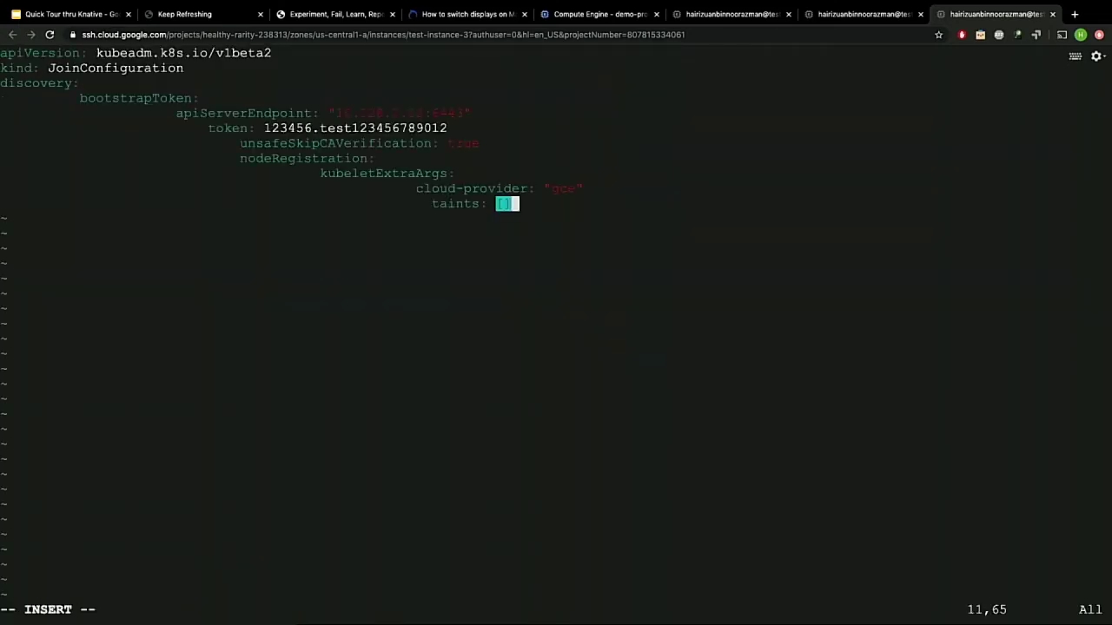
{"action": "type", "text": "`"}
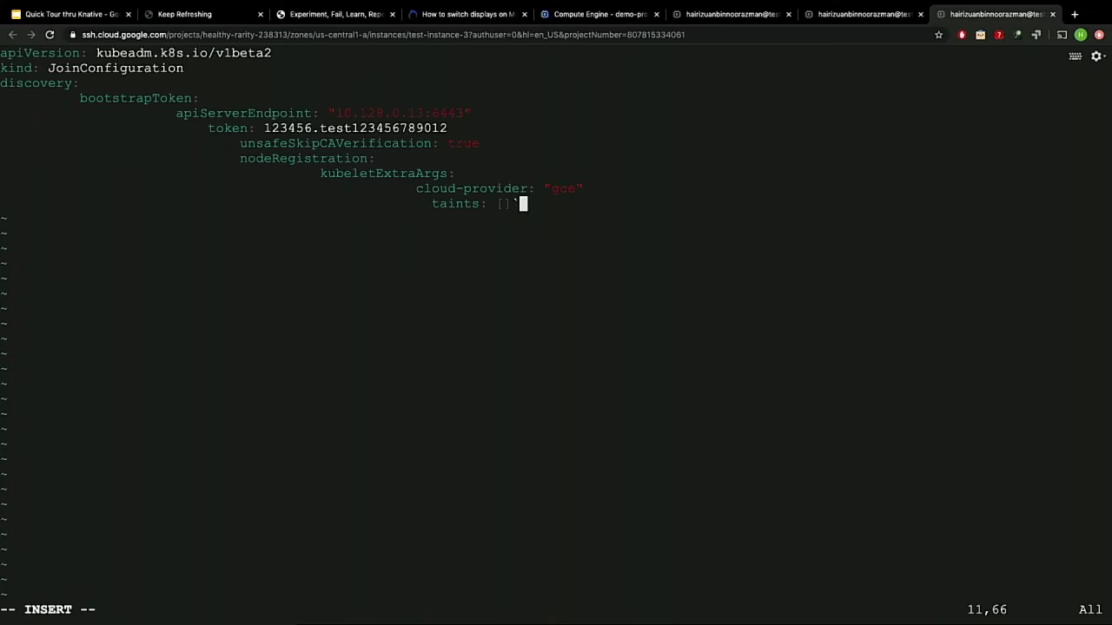
{"action": "type", "text": "`"}
{"action": "key", "text": "Escape"}
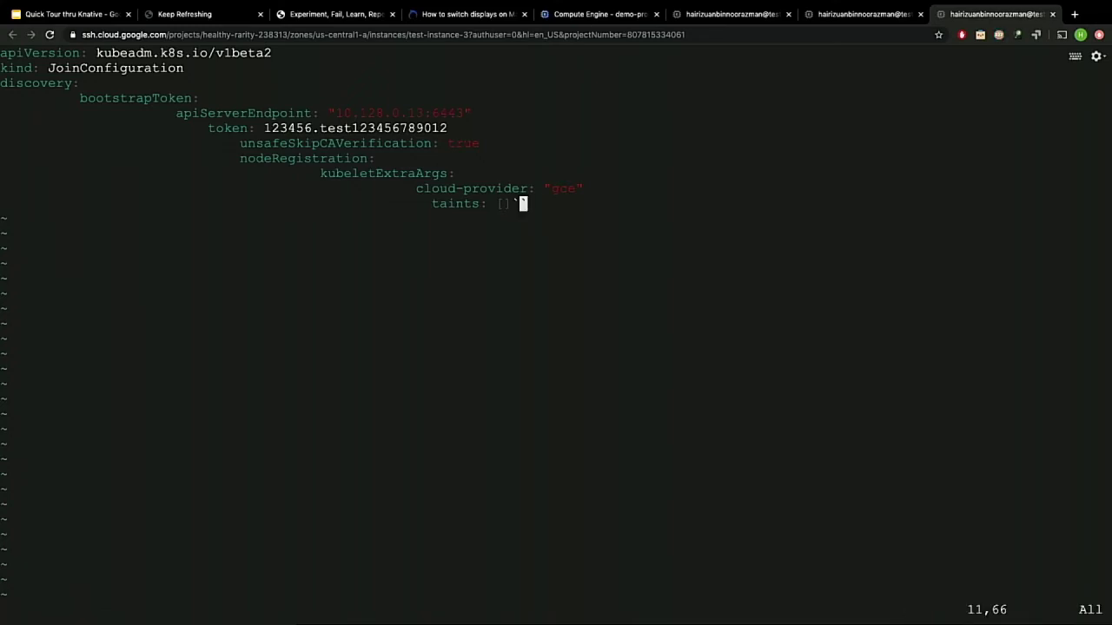
{"action": "key", "text": "u"}
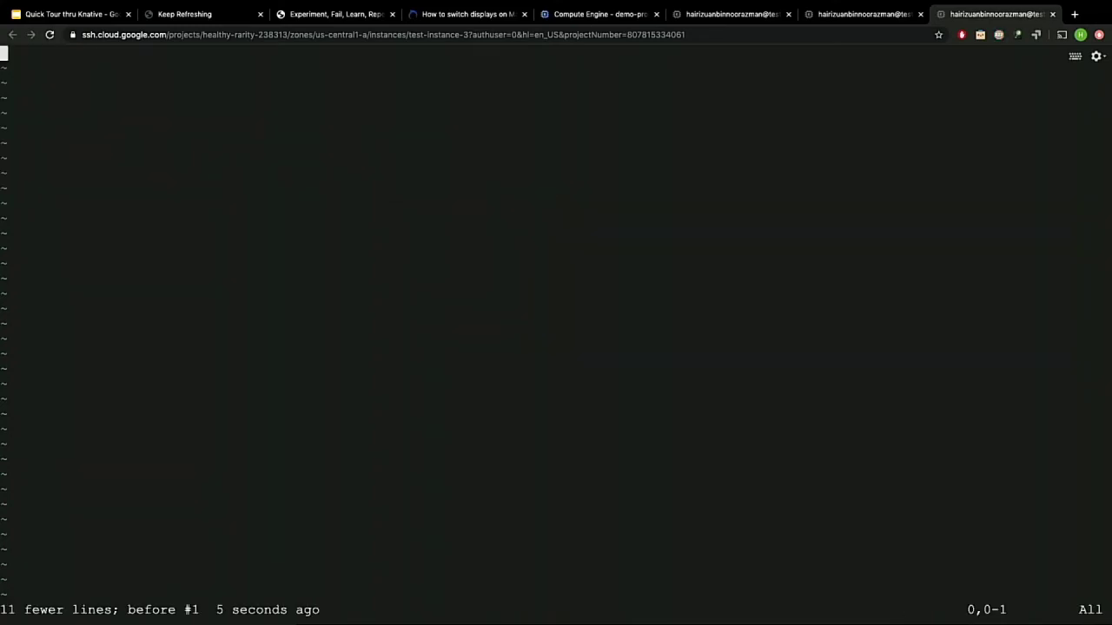
Enable vim's paste mode and insert the copied join configuration, including its bootstrap token, into join.yaml on test-instance-3.
{"action": "type", "text": ":set paste"}
{"action": "key", "text": "Return"}
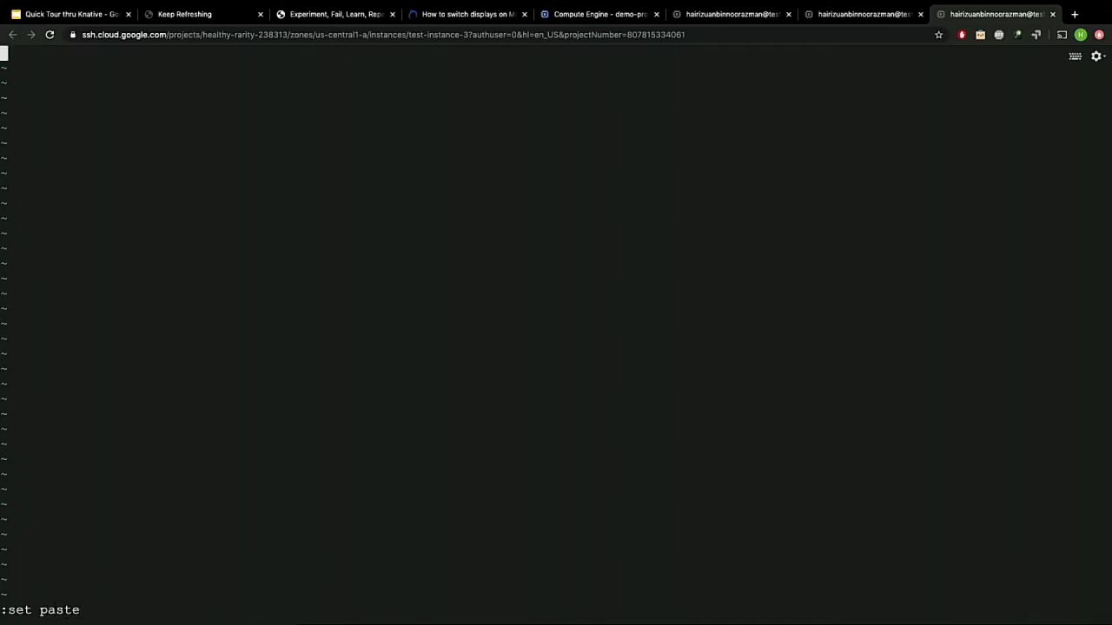
{"action": "key", "text": "i"}
{"action": "key", "text": "super+v"}
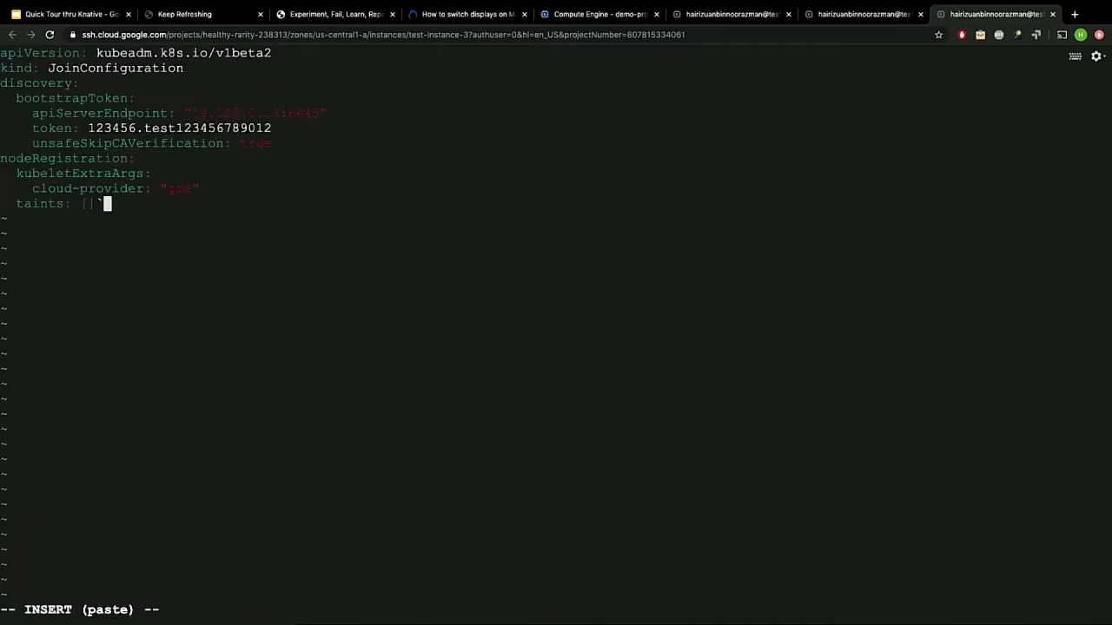
Remove the stray backtick after the taints entry in join.yaml, then save the file and quit vim.
{"action": "key", "text": "BackSpace"}
{"action": "key", "text": "Escape"}
{"action": "type", "text": ":wq"}
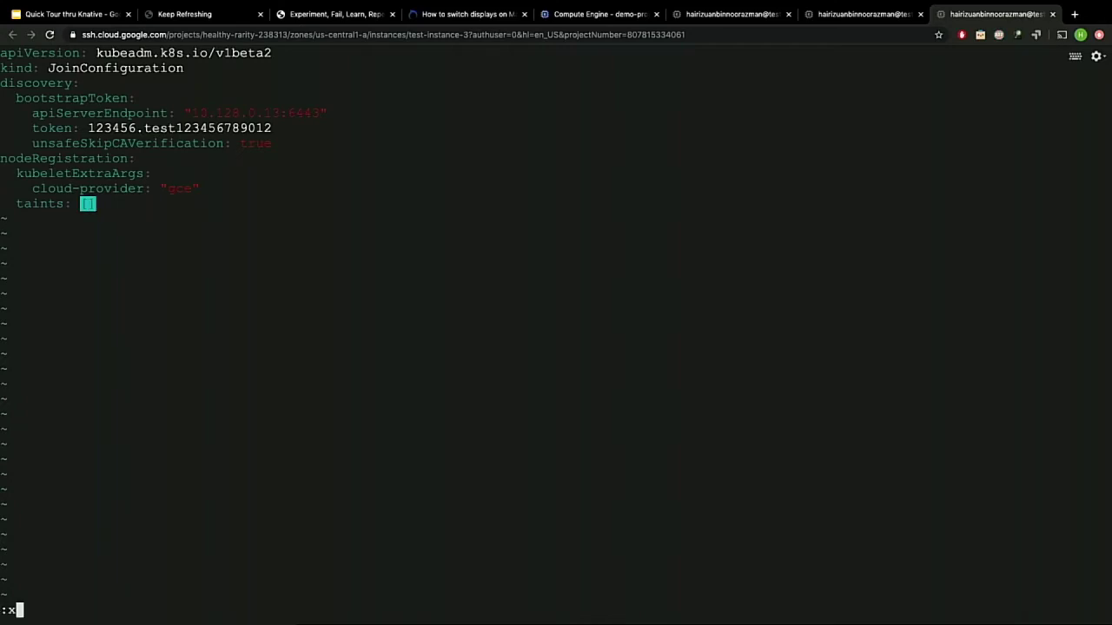
{"action": "key", "text": "Return"}
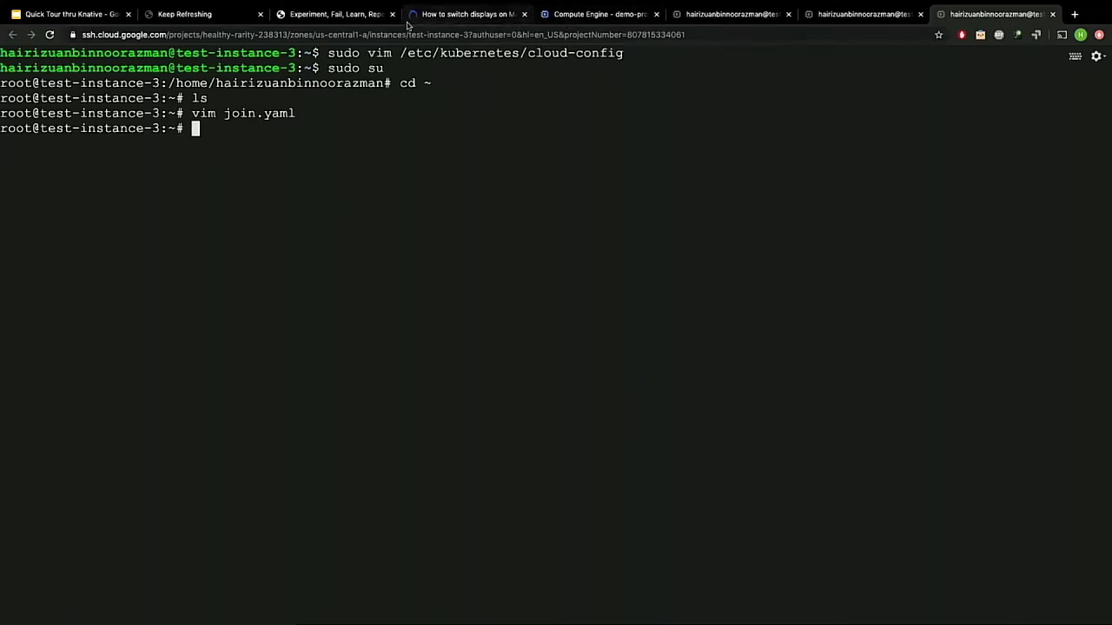
Copy kubeadm init --config gce.yaml from the Knative guide and run it in the test-instance-1 terminal.
{"action": "left_click", "coordinate": [331, 19]}
{"action": "scroll", "coordinate": [378, 240], "scroll_direction": "down", "scroll_amount": 3}
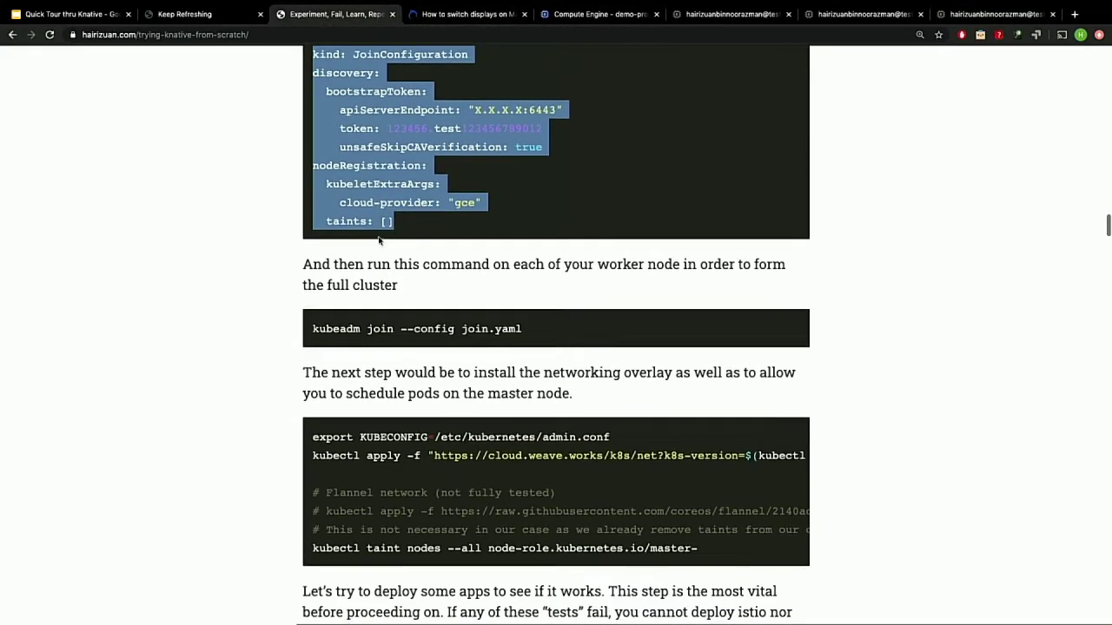
{"action": "scroll", "coordinate": [379, 241], "scroll_direction": "up", "scroll_amount": 4}
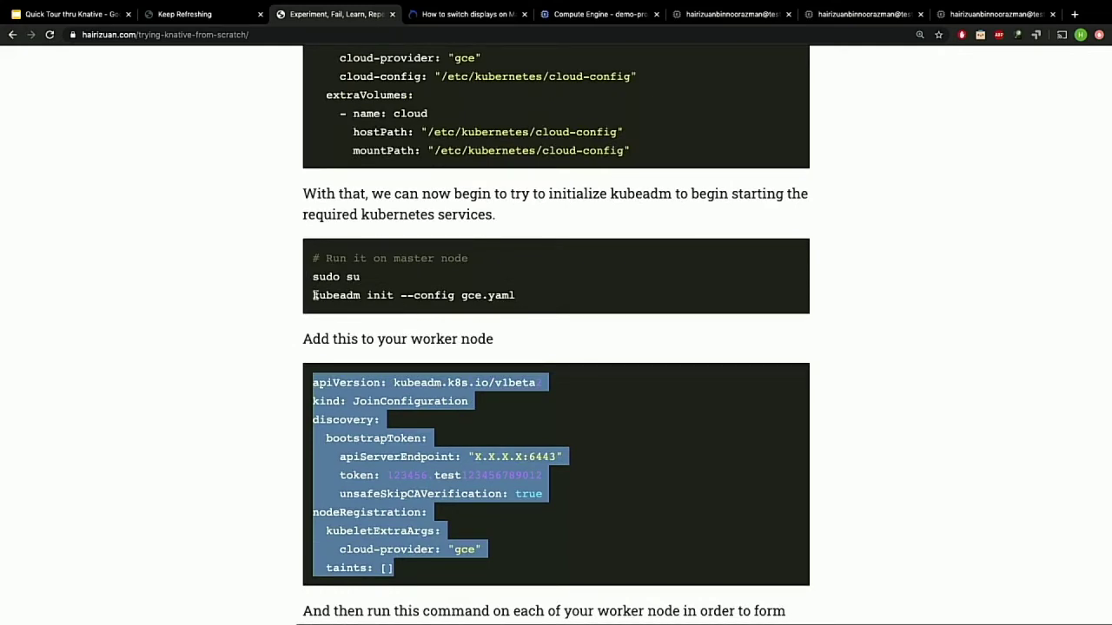
{"action": "left_click_drag", "start_coordinate": [314, 295], "coordinate": [545, 301]}
{"action": "key", "text": "ctrl+c"}
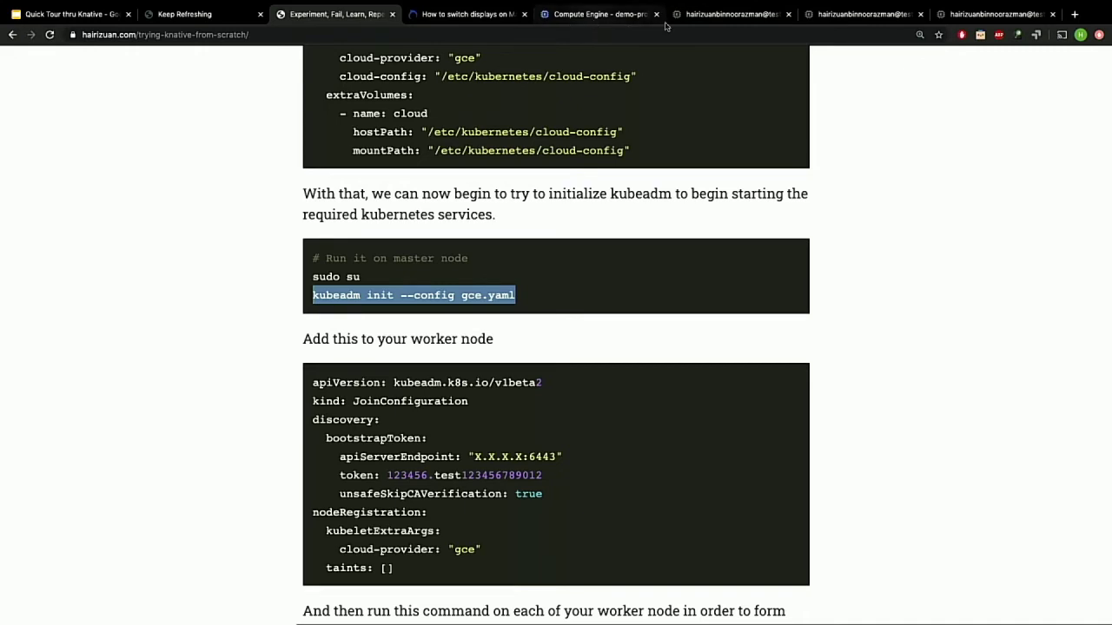
{"action": "left_click", "coordinate": [723, 16]}
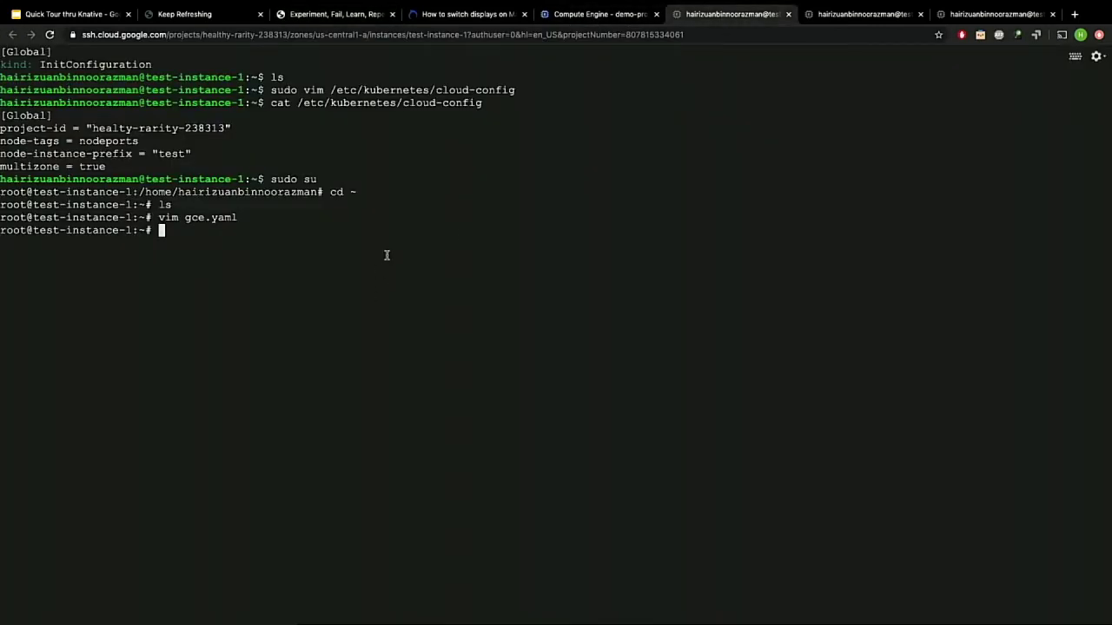
{"action": "key", "text": "ctrl+v"}
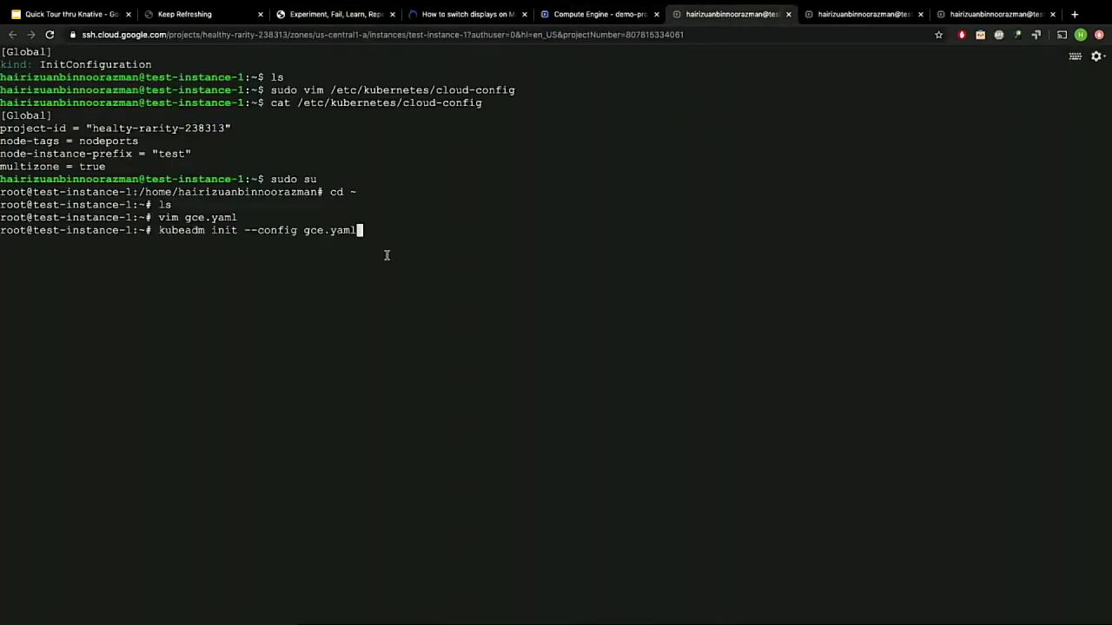
{"action": "key", "text": "Return"}
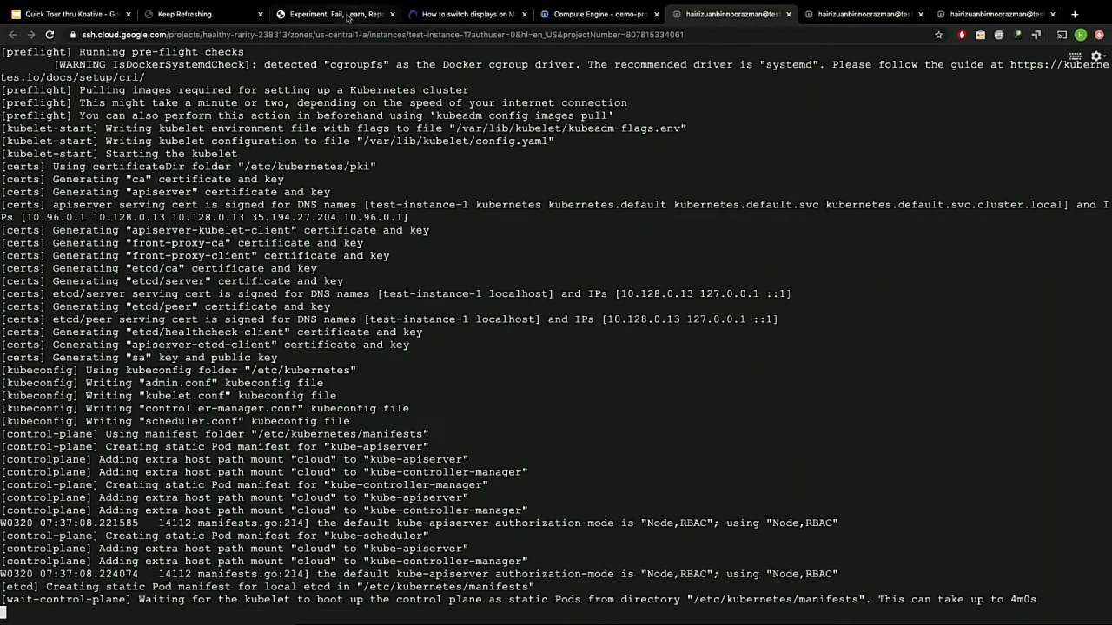
Return to the Knative guide and select the worker node command kubeadm join --config join.yaml.
{"action": "left_click", "coordinate": [349, 15]}
{"action": "scroll", "coordinate": [359, 267], "scroll_direction": "down", "scroll_amount": 5}
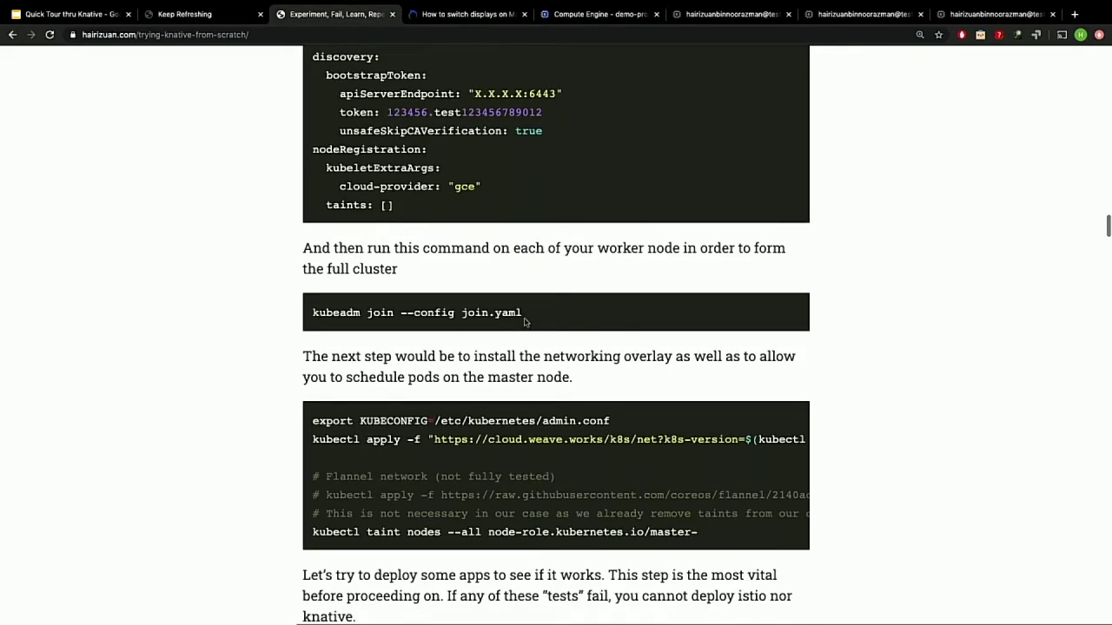
{"action": "left_click_drag", "start_coordinate": [525, 318], "coordinate": [310, 316]}
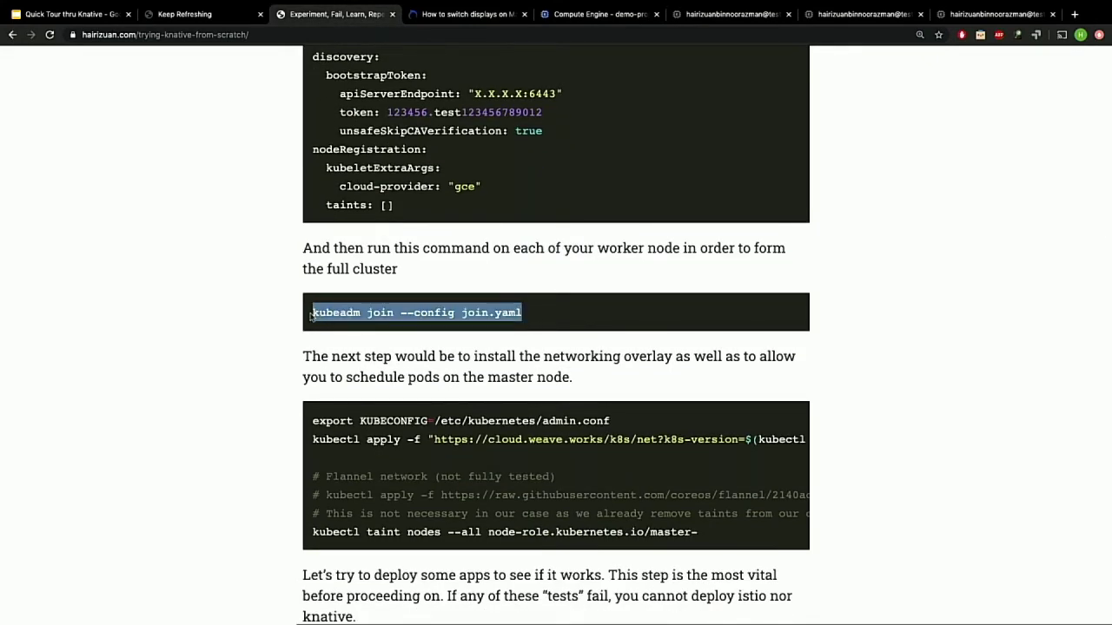
Switch to the test-instance-2 terminal and clear its output.
{"action": "left_click", "coordinate": [748, 23]}
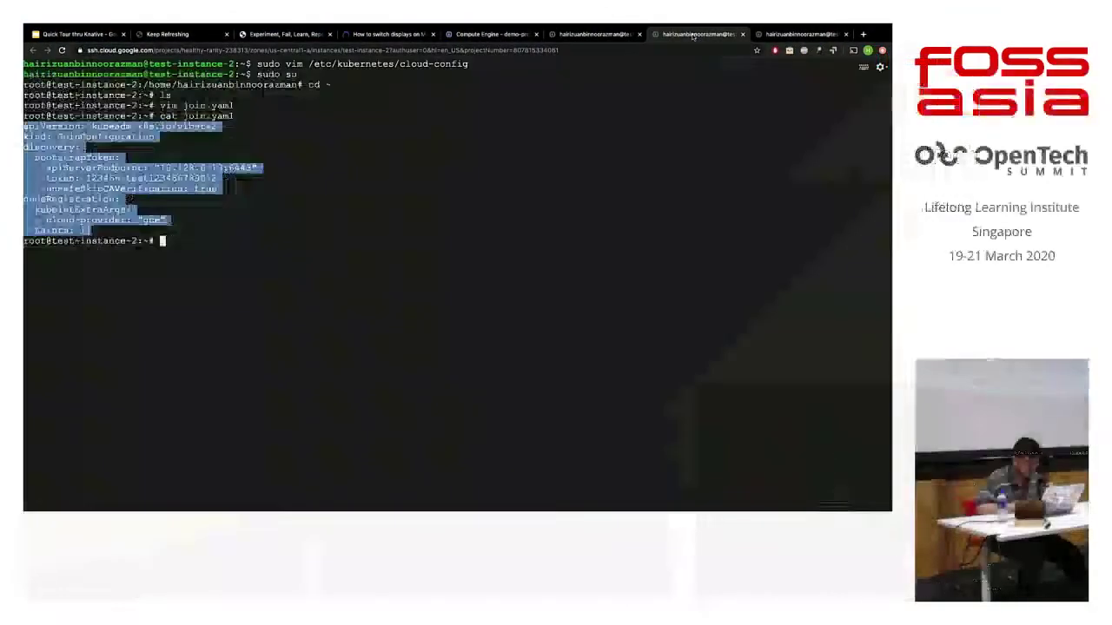
{"action": "key", "text": "ctrl+c"}
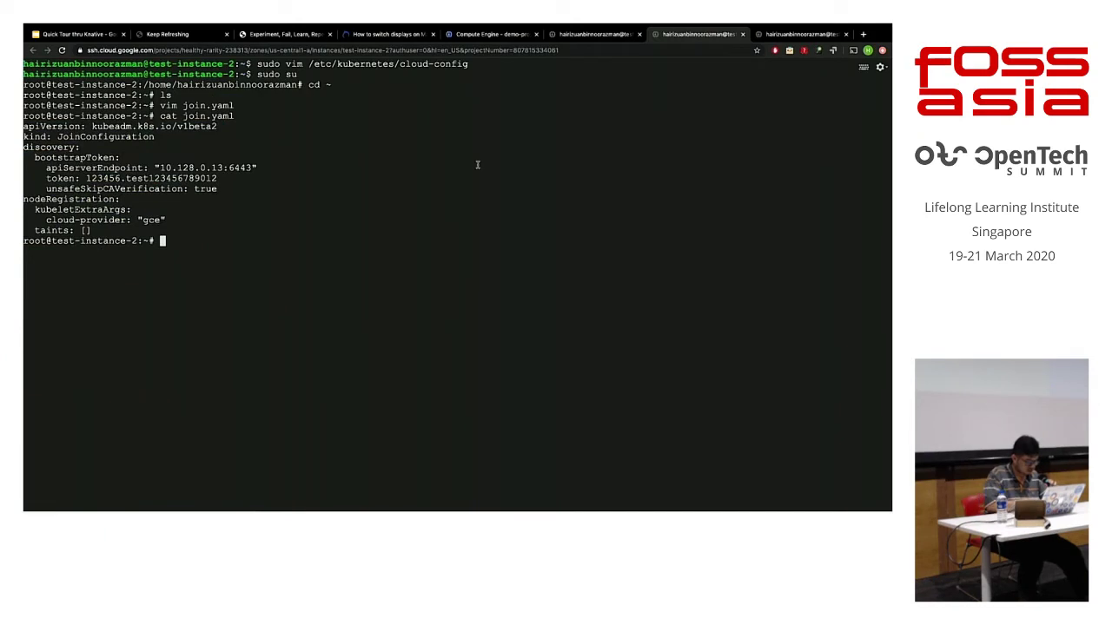
{"action": "type", "text": "c"}
{"action": "type", "text": "lear"}
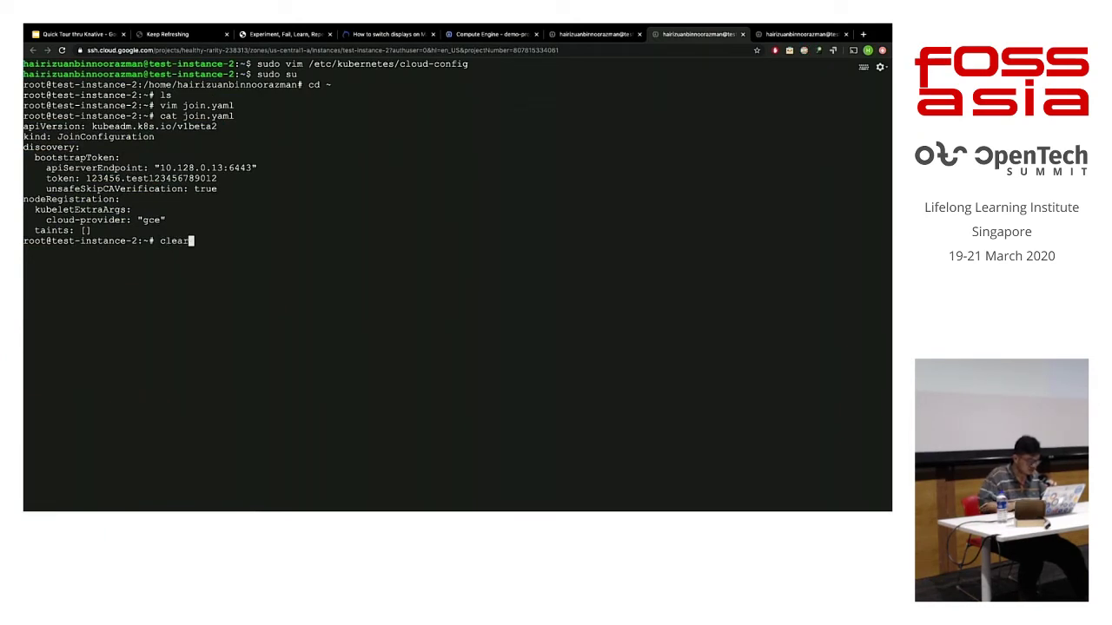
{"action": "key", "text": "Return"}
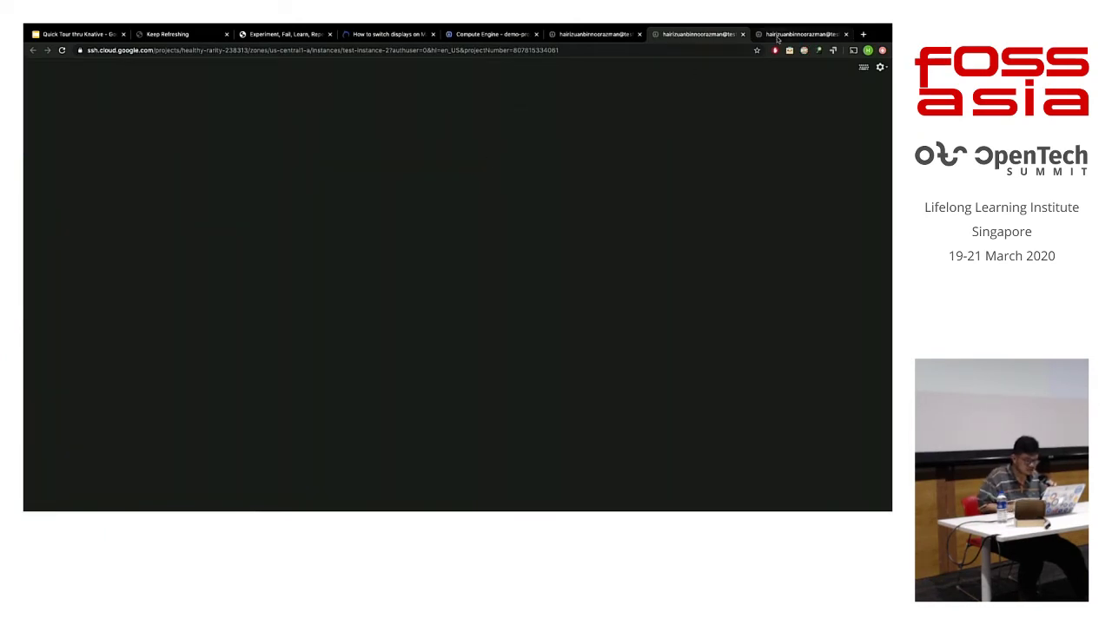
Clear the test-instance-3 terminal and list the files in root's home directory there.
{"action": "left_click", "coordinate": [773, 33]}
{"action": "type", "text": "clear"}
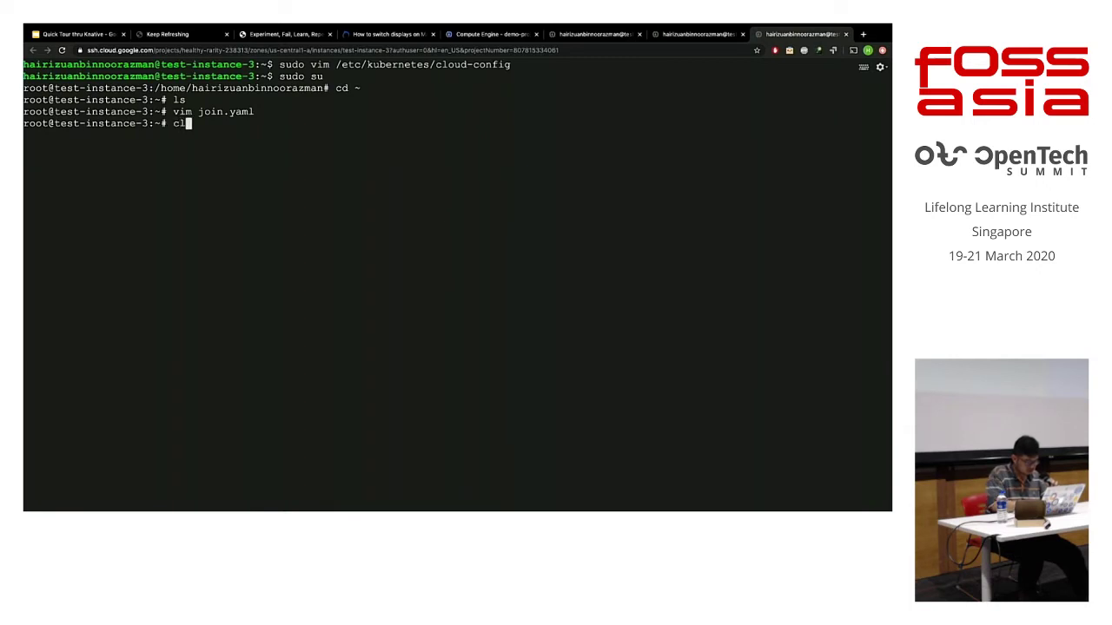
{"action": "key", "text": "Return"}
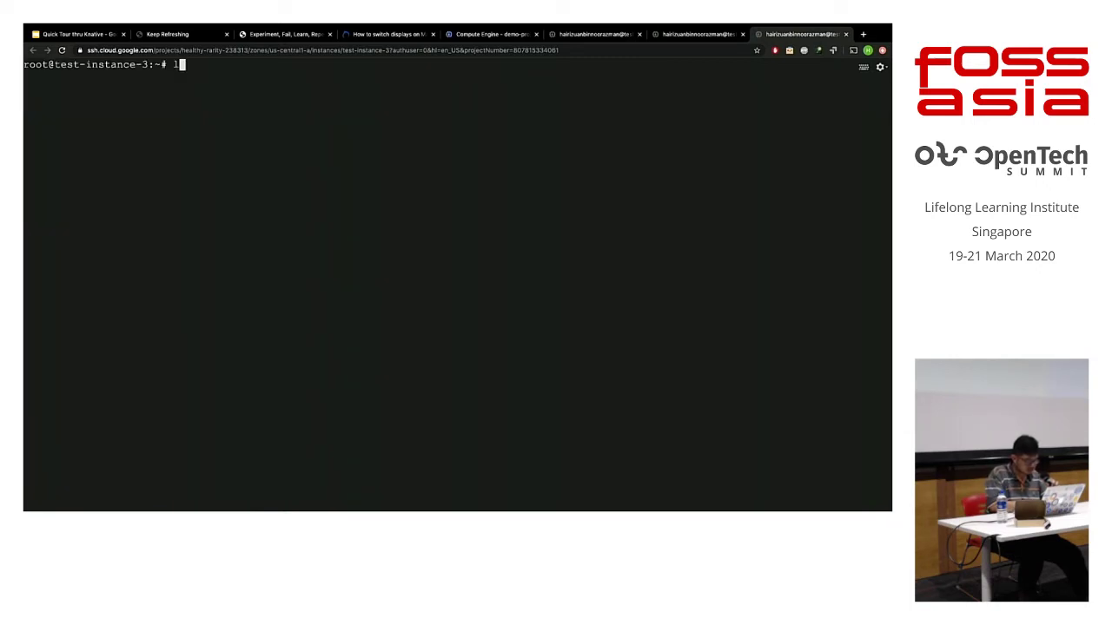
{"action": "type", "text": "ls"}
{"action": "key", "text": "Return"}
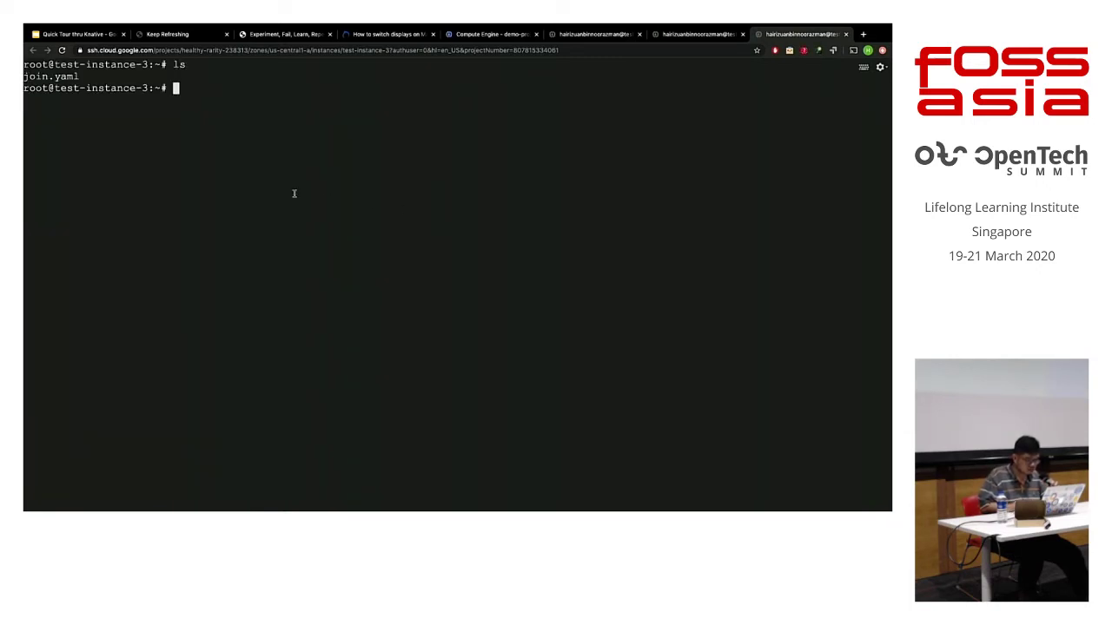
List root's home directory on test-instance-2 and paste the copied join configuration, including its bootstrap token, at the prompt.
{"action": "left_click", "coordinate": [593, 34]}
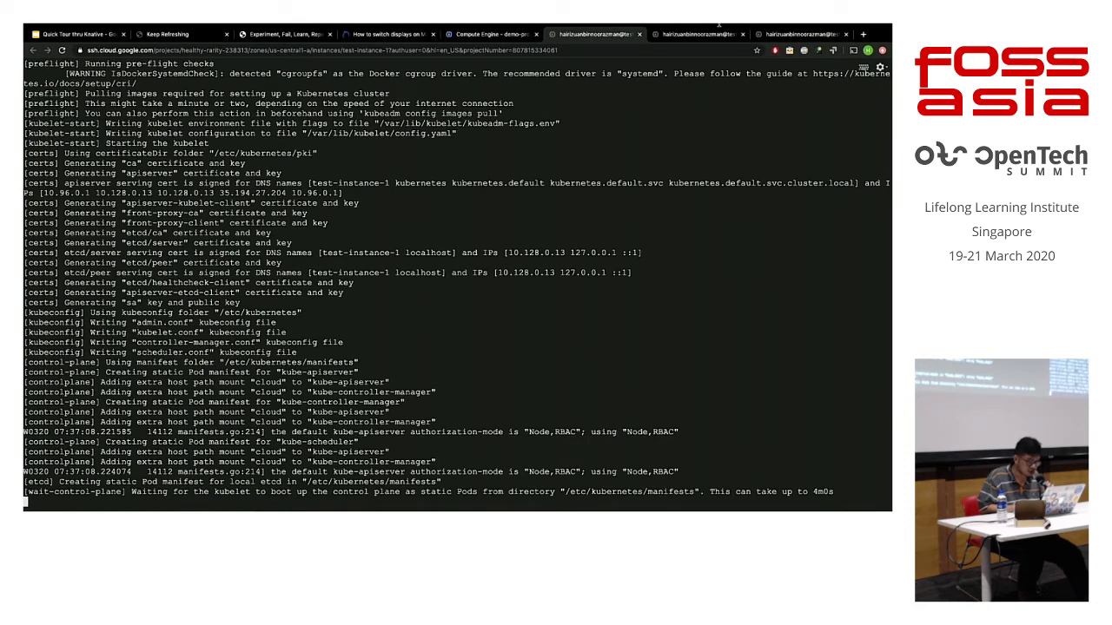
{"action": "left_click", "coordinate": [683, 35]}
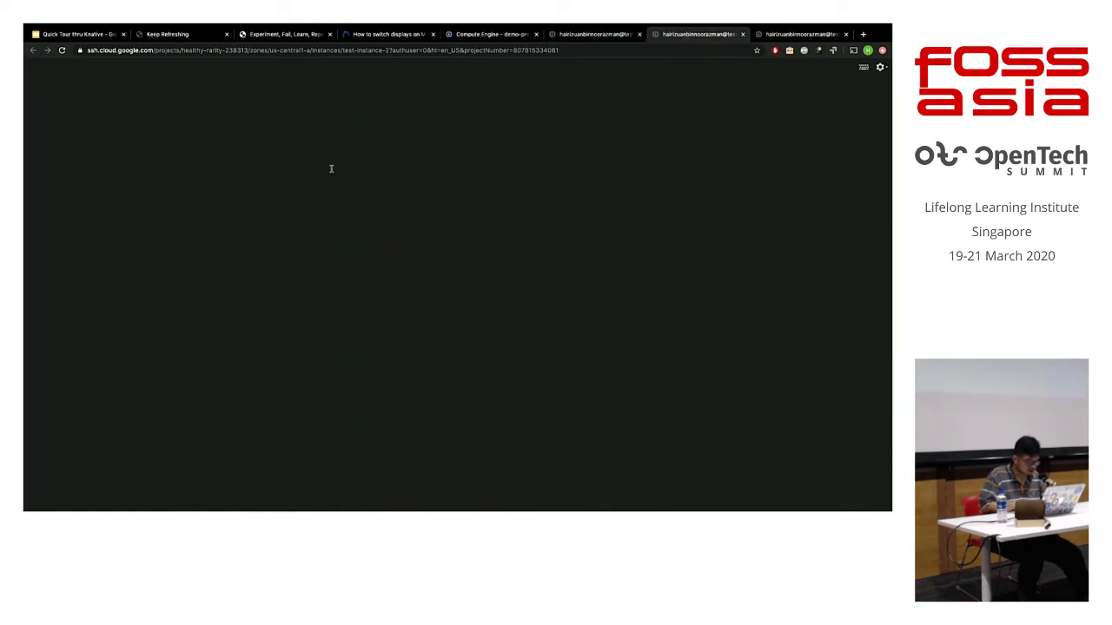
{"action": "type", "text": "ls"}
{"action": "key", "text": "Return"}
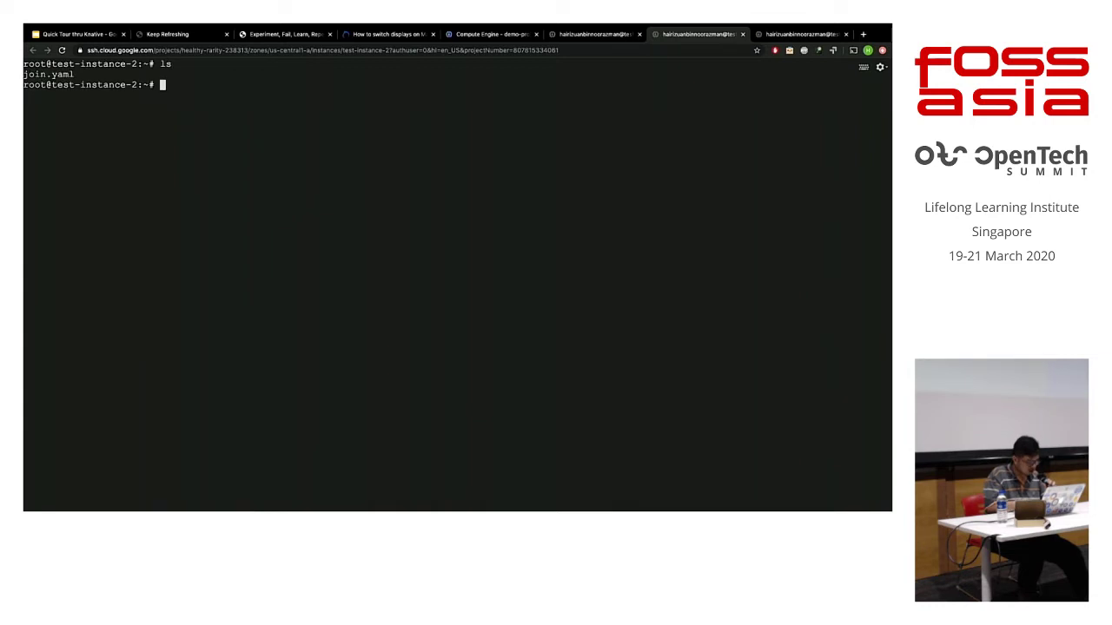
{"action": "key", "text": "super+v"}
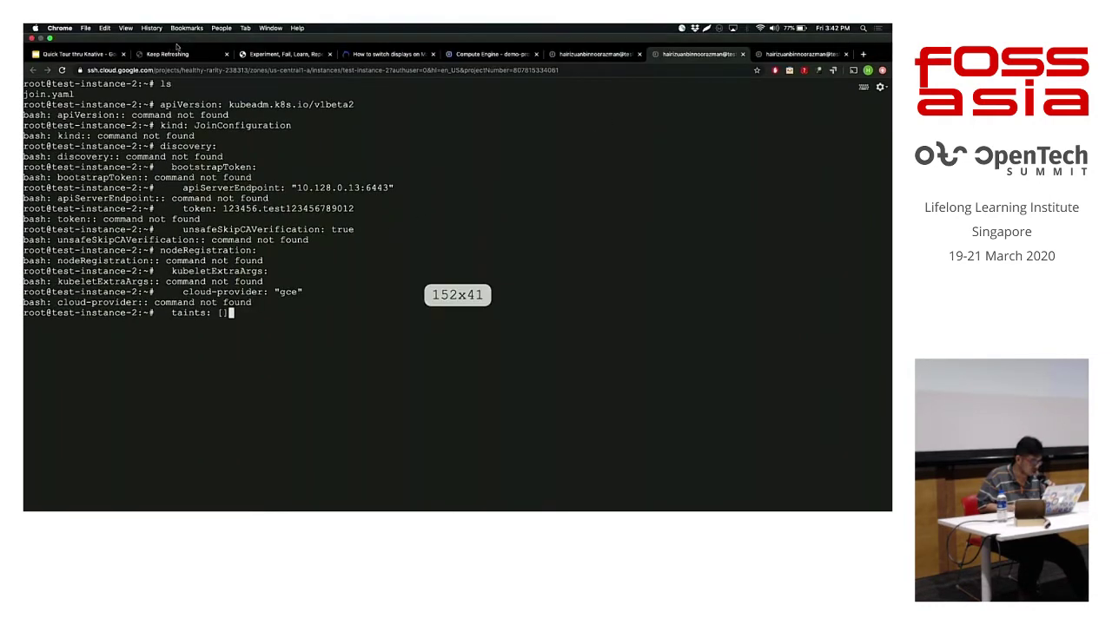
Go back to the Knative guide and copy the selected kubeadm join --config join.yaml command.
{"action": "left_click", "coordinate": [270, 55]}
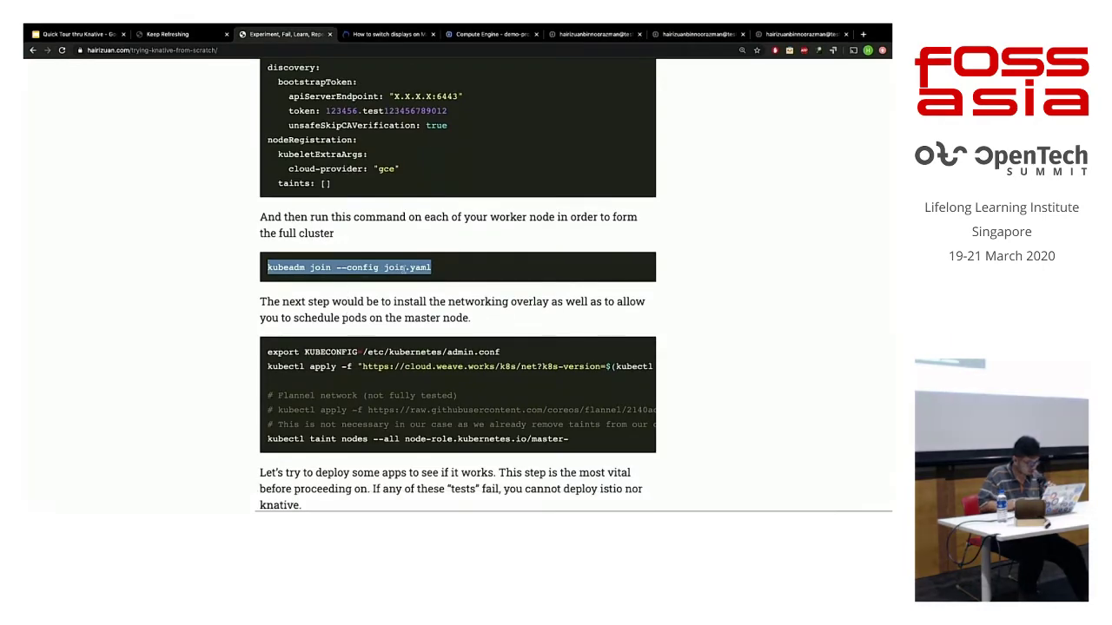
{"action": "right_click", "coordinate": [402, 268]}
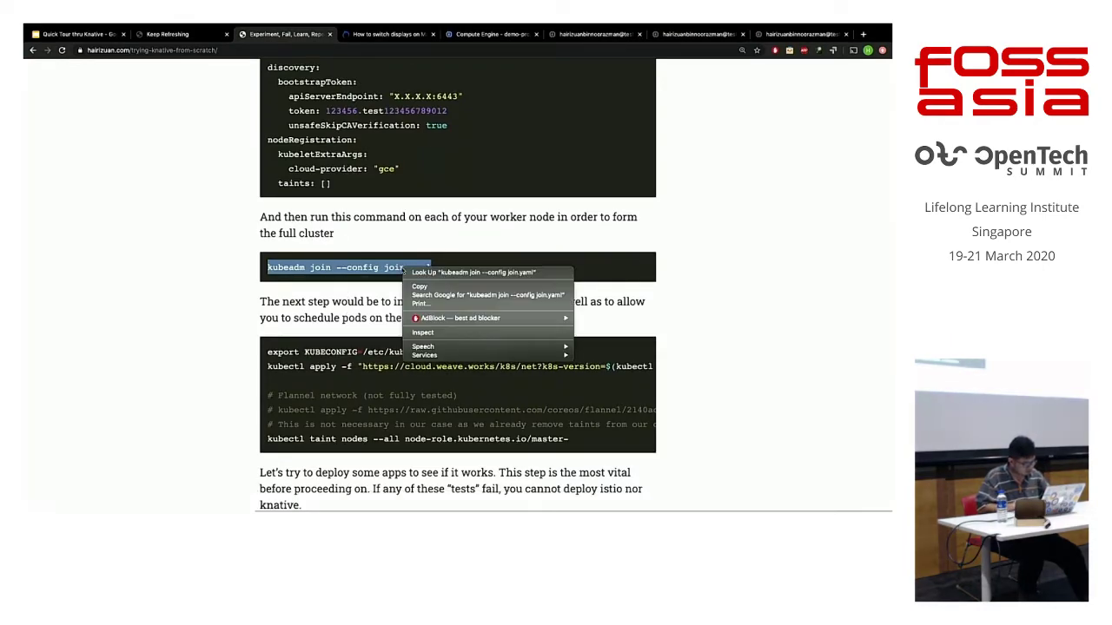
{"action": "left_click", "coordinate": [426, 295]}
Interrupt the running initialization on test-instance-1 and try running kubeadm init --config gce.yaml again.
{"action": "left_click", "coordinate": [569, 33]}
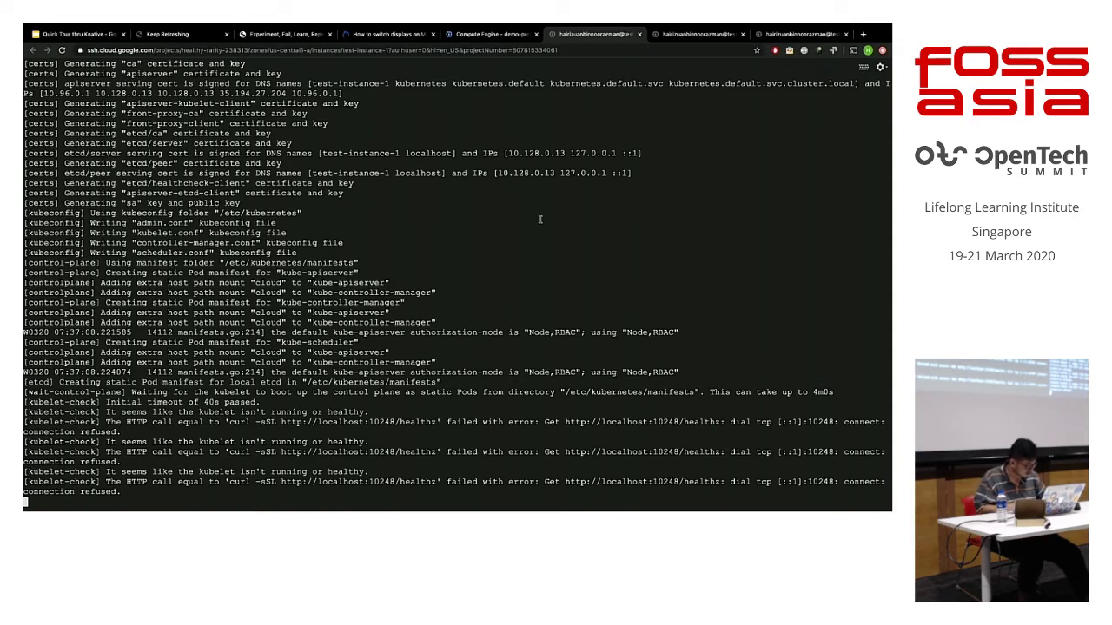
{"action": "key", "text": "ctrl+c"}
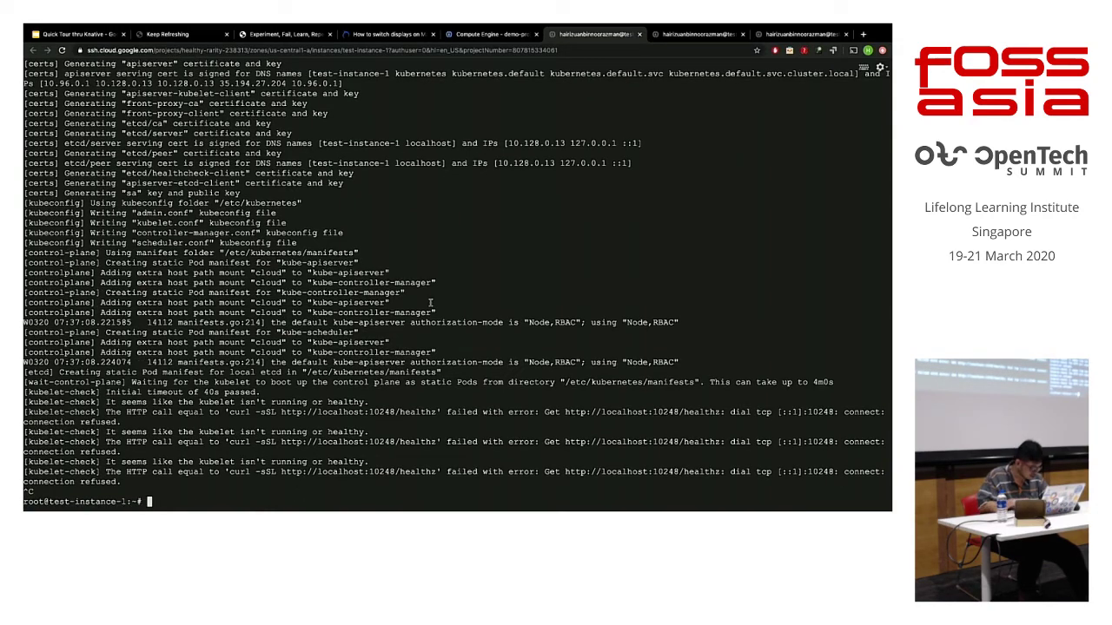
{"action": "key", "text": "Up"}
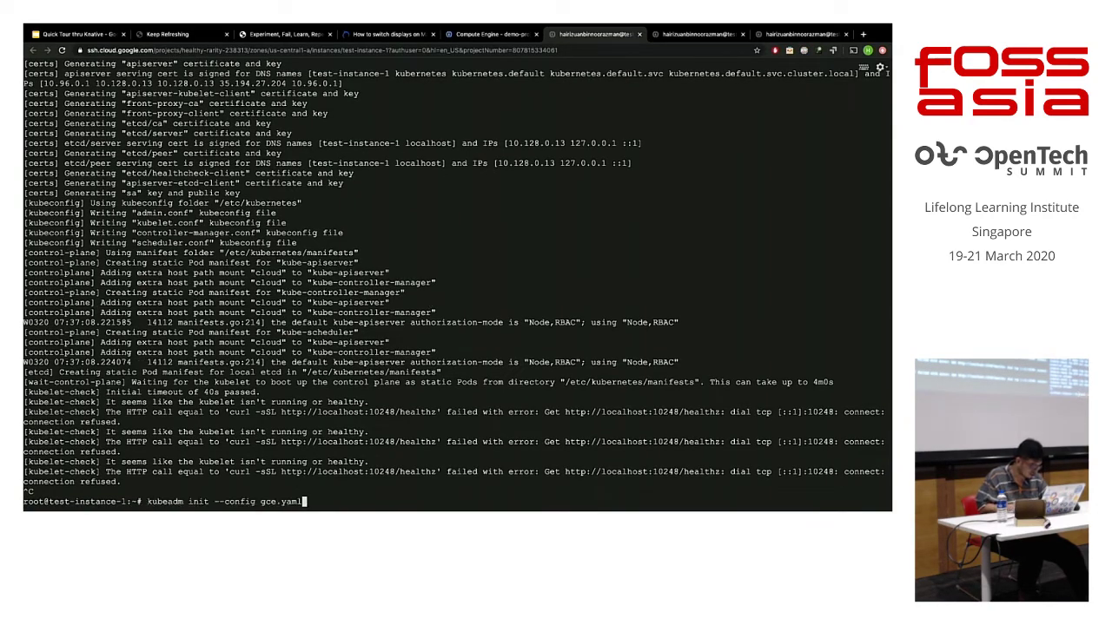
{"action": "key", "text": "Return"}
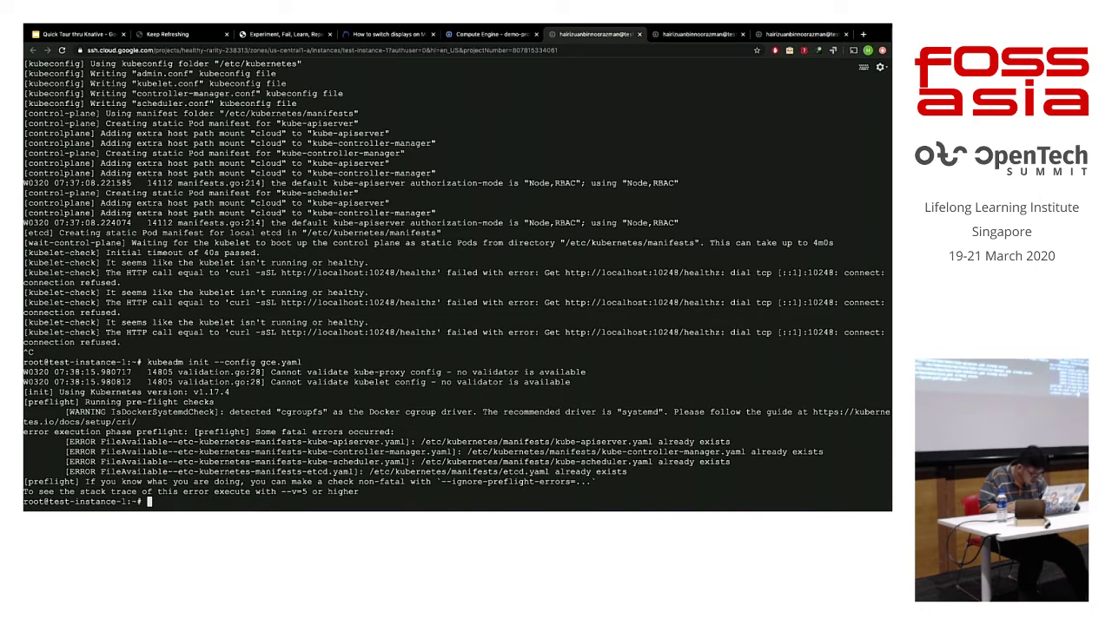
Revert the partial initialization on test-instance-1 with kubeadm reset, confirming with y.
{"action": "type", "text": "kube"}
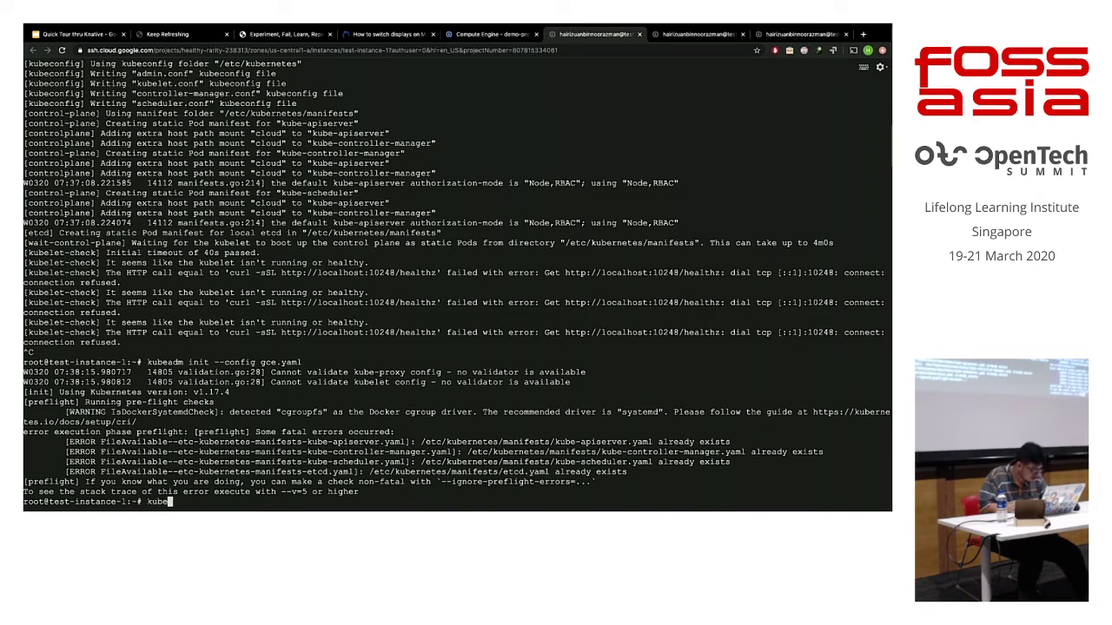
{"action": "type", "text": "adm"}
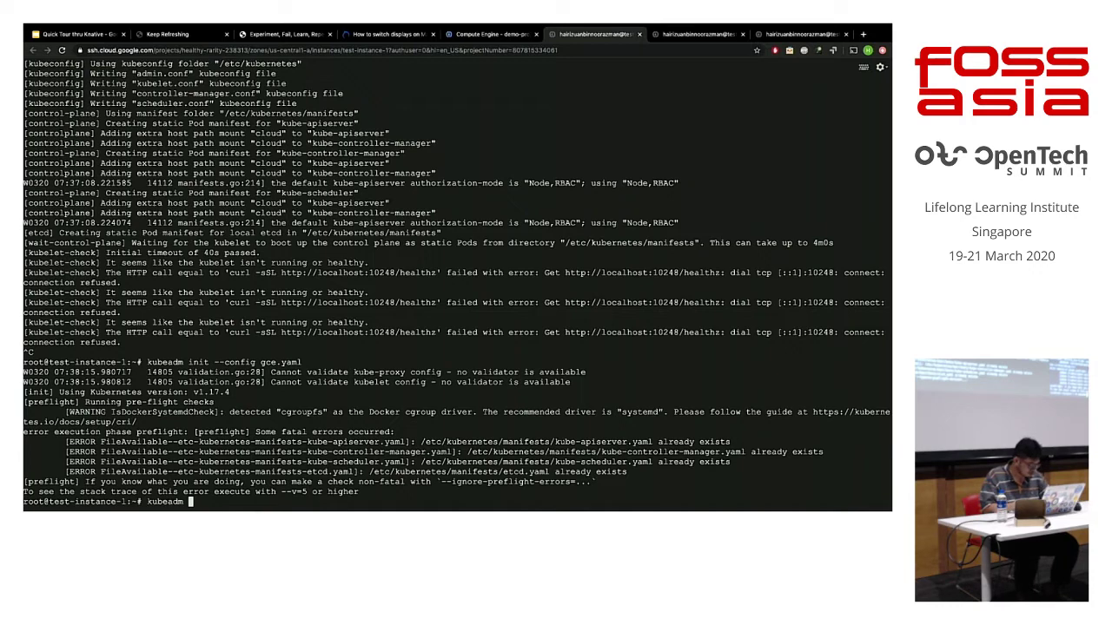
{"action": "type", "text": "reset"}
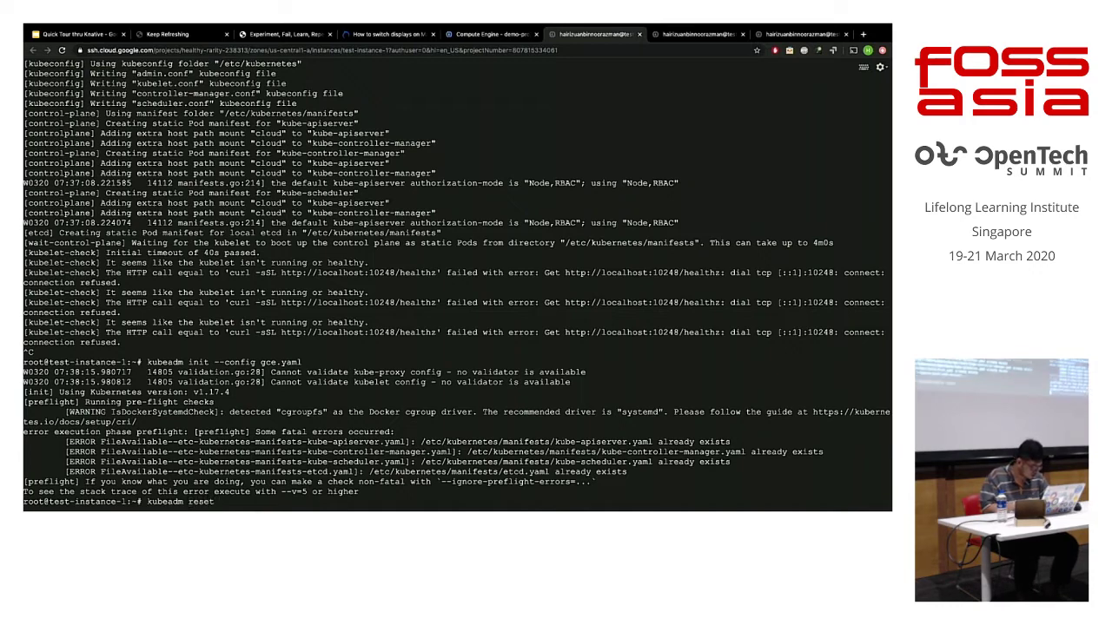
{"action": "key", "text": "Return"}
{"action": "type", "text": "y"}
{"action": "key", "text": "Return"}
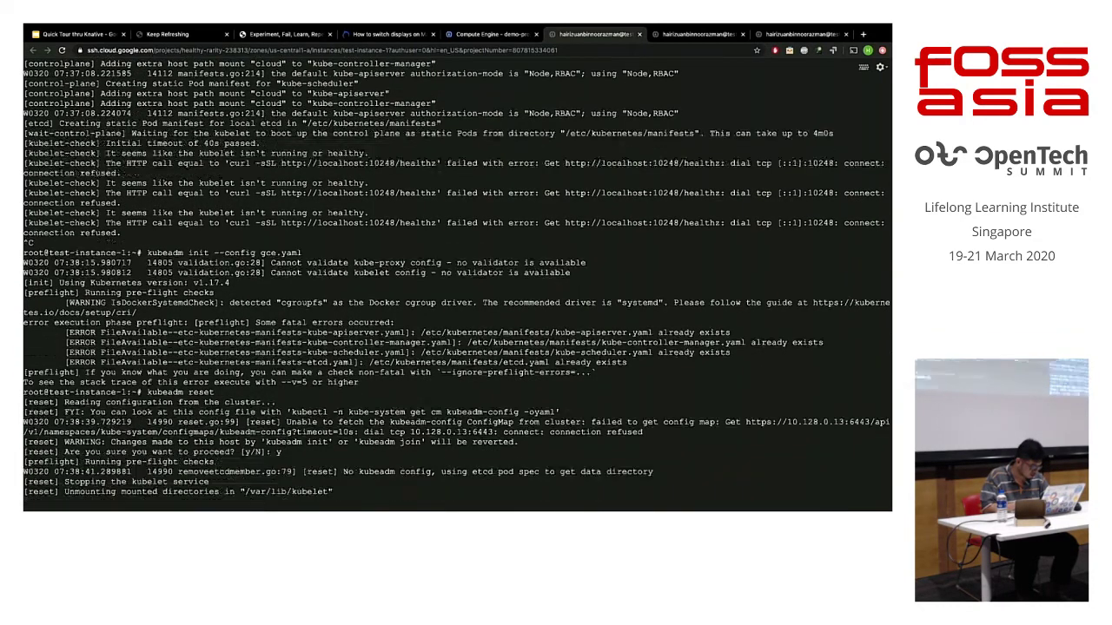
Run kubeadm init --config gce.yaml on the reset test-instance-1, then switch to the test-instance-2 terminal.
{"action": "type", "text": "kubectl ad"}
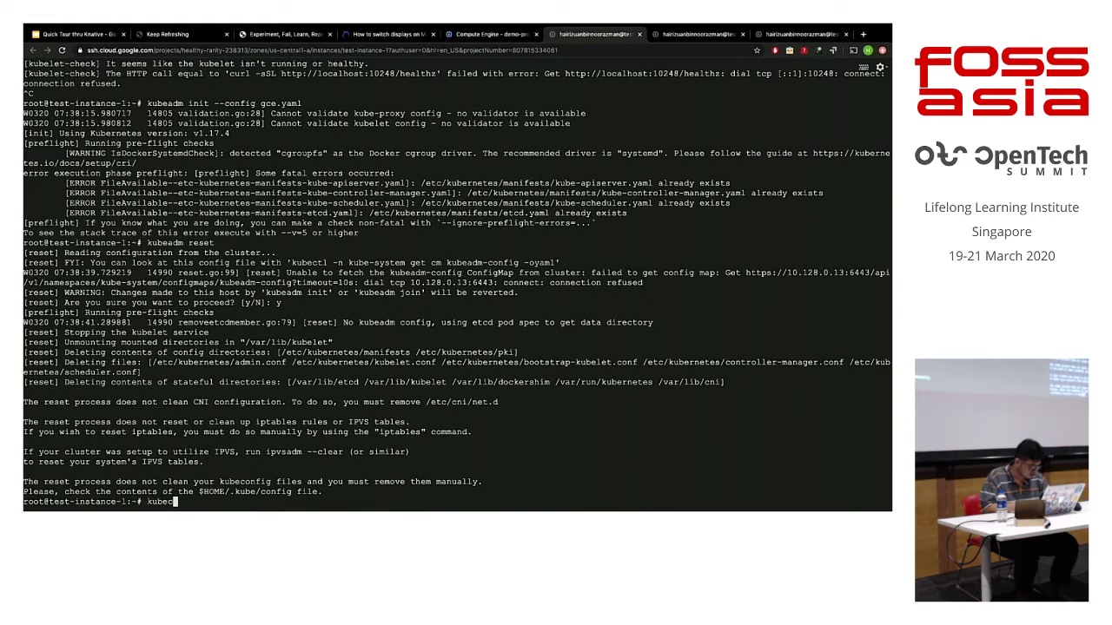
{"action": "key", "text": "BackSpace"}
{"action": "key", "text": "BackSpace"}
{"action": "key", "text": "BackSpace"}
{"action": "key", "text": "BackSpace"}
{"action": "type", "text": "ance-1:~# kubeadm init --config "}
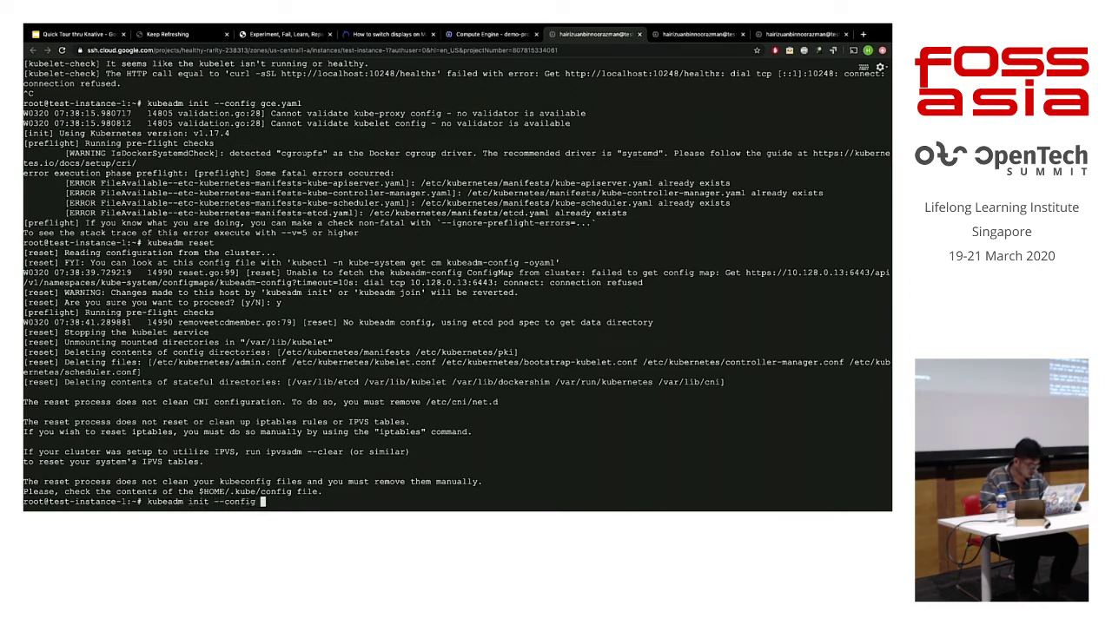
{"action": "type", "text": "gce.yaml"}
{"action": "key", "text": "Return"}
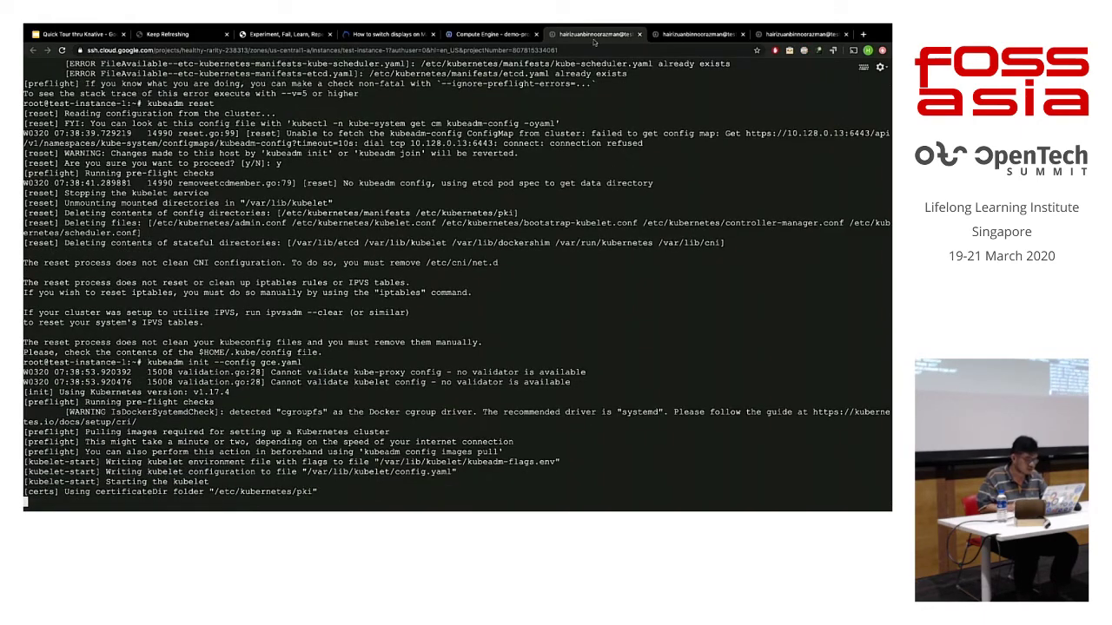
{"action": "key", "text": "ctrl+Tab"}
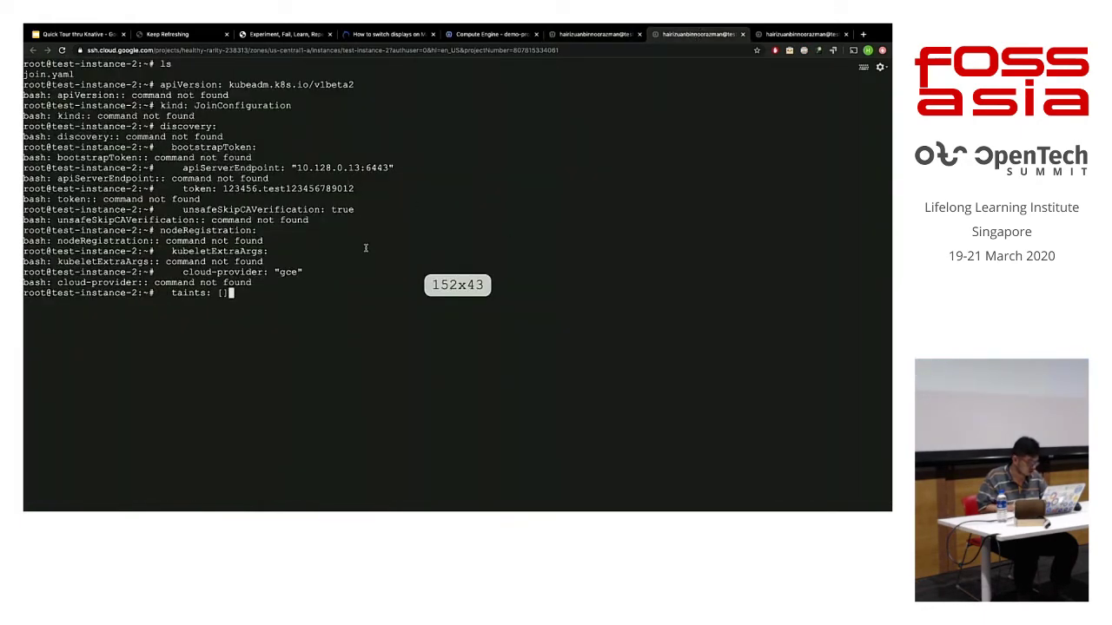
Cancel the leftover taints line at the test-instance-2 prompt and review the kubeadm init output on test-instance-1.
{"action": "key", "text": "ctrl+c"}
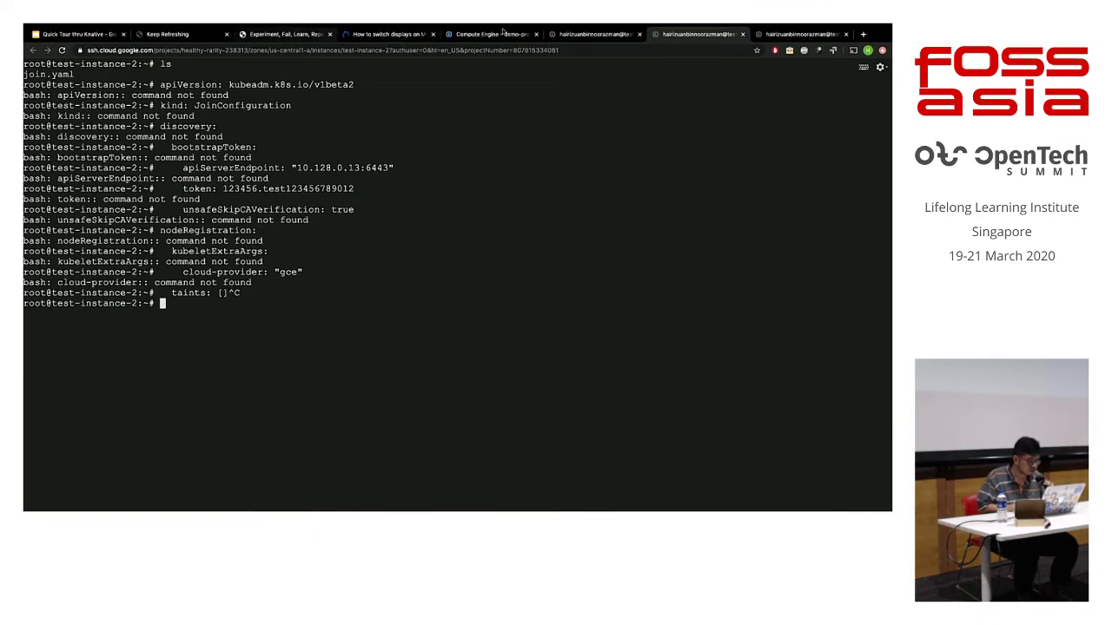
{"action": "left_click", "coordinate": [569, 35]}
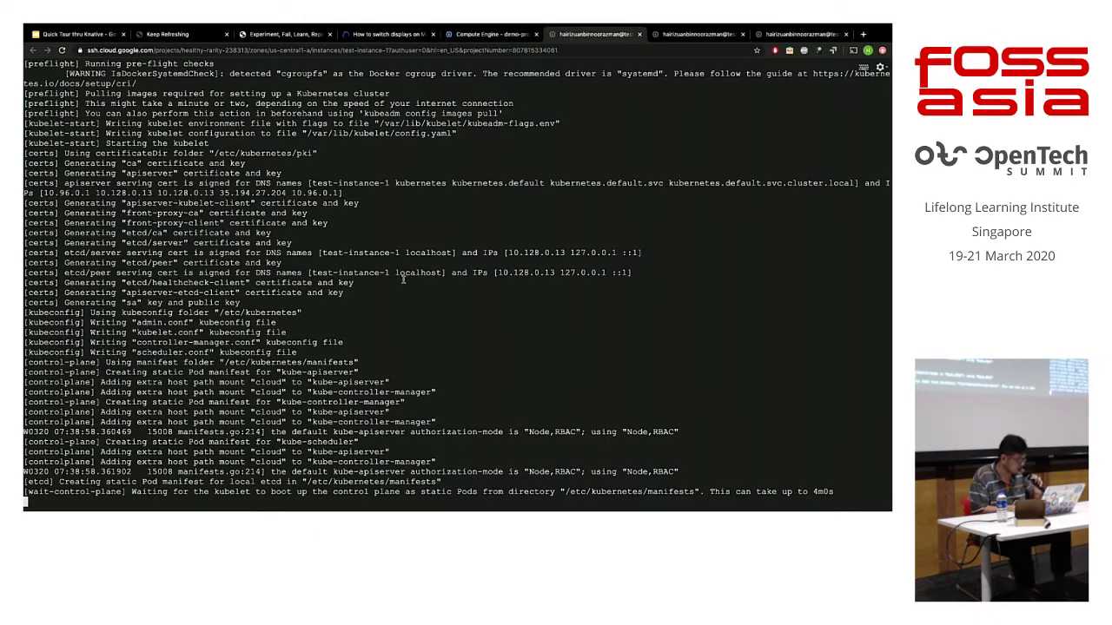
{"action": "scroll", "coordinate": [294, 132], "scroll_direction": "up", "scroll_amount": 10}
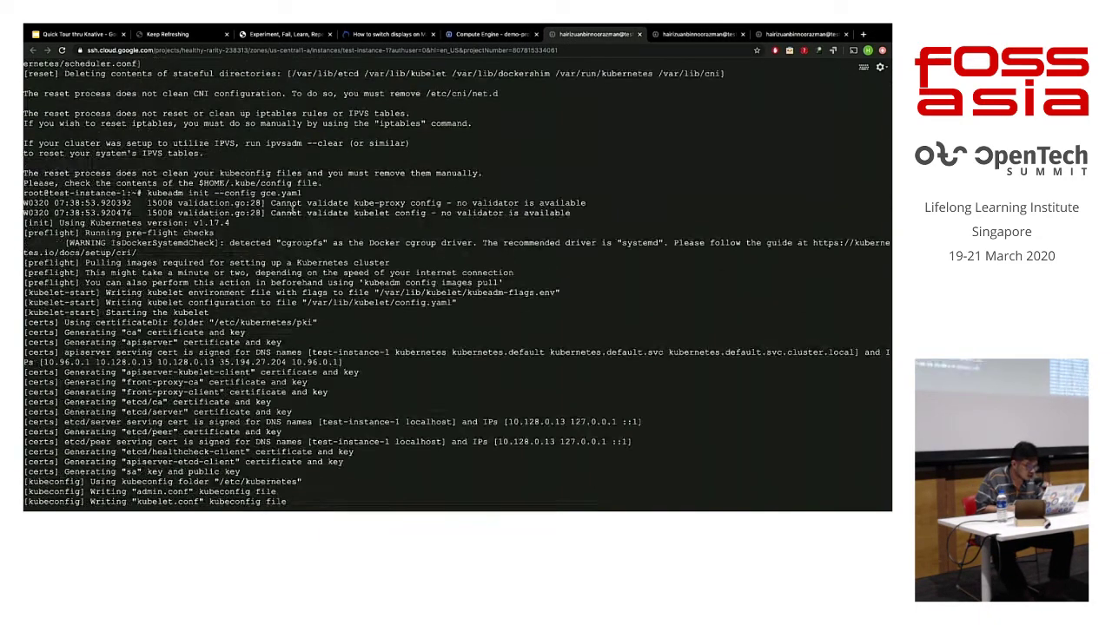
{"action": "scroll", "coordinate": [293, 208], "scroll_direction": "up", "scroll_amount": 3}
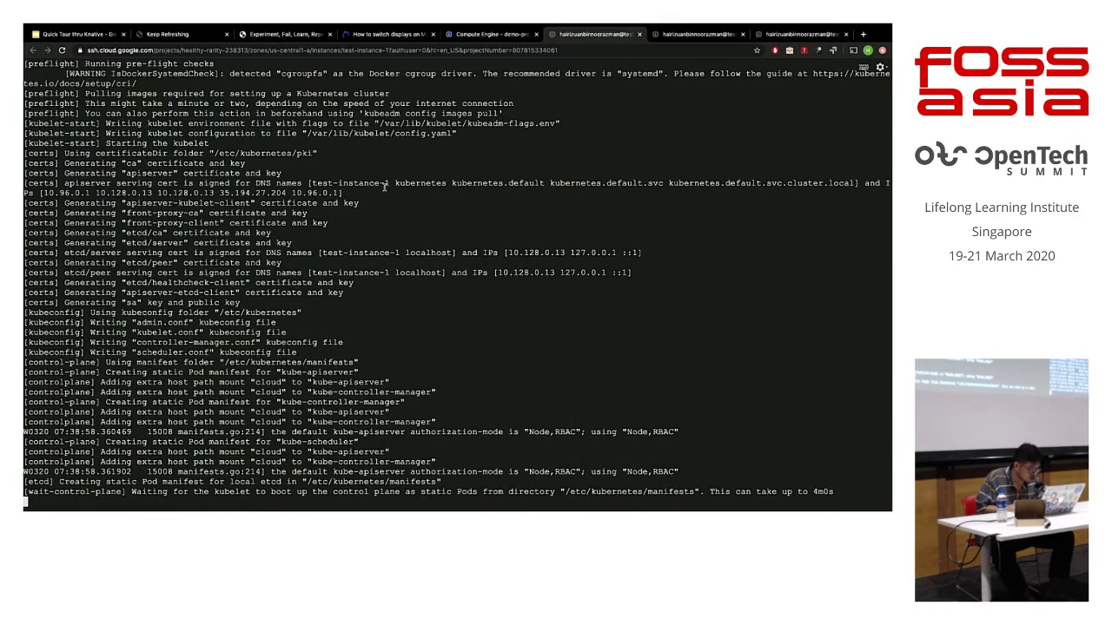
{"action": "scroll", "coordinate": [384, 186], "scroll_direction": "up", "scroll_amount": 5}
{"action": "scroll", "coordinate": [384, 186], "scroll_direction": "down", "scroll_amount": 5}
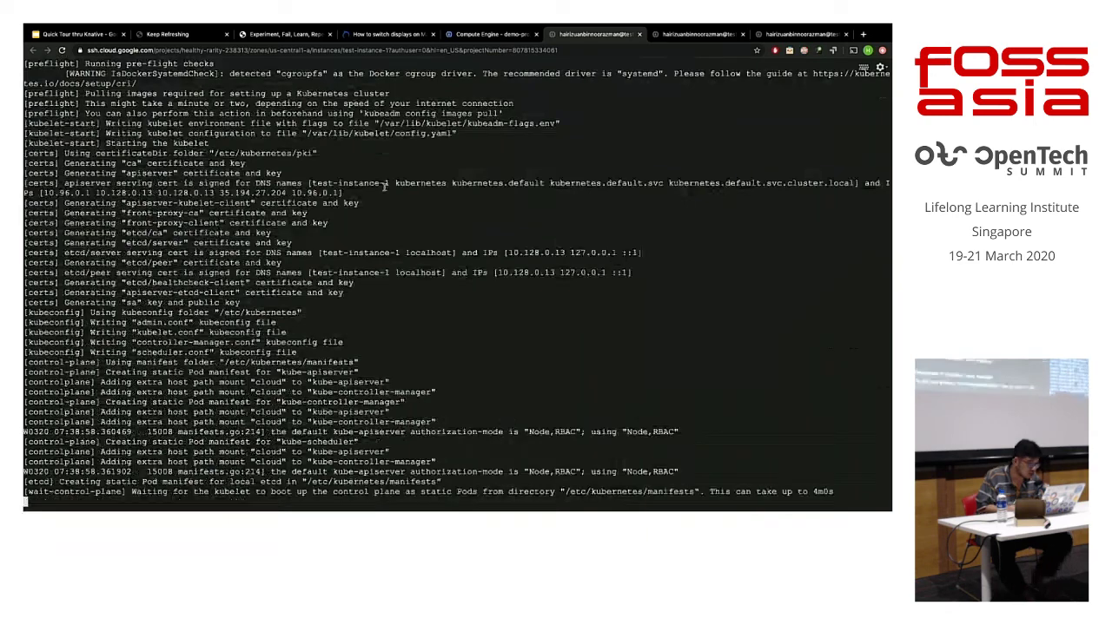
Go back to the Knative guide and select the kubeadm join --config join.yaml command for the worker nodes.
{"action": "left_click", "coordinate": [276, 35]}
{"action": "scroll", "coordinate": [330, 193], "scroll_direction": "down", "scroll_amount": 5}
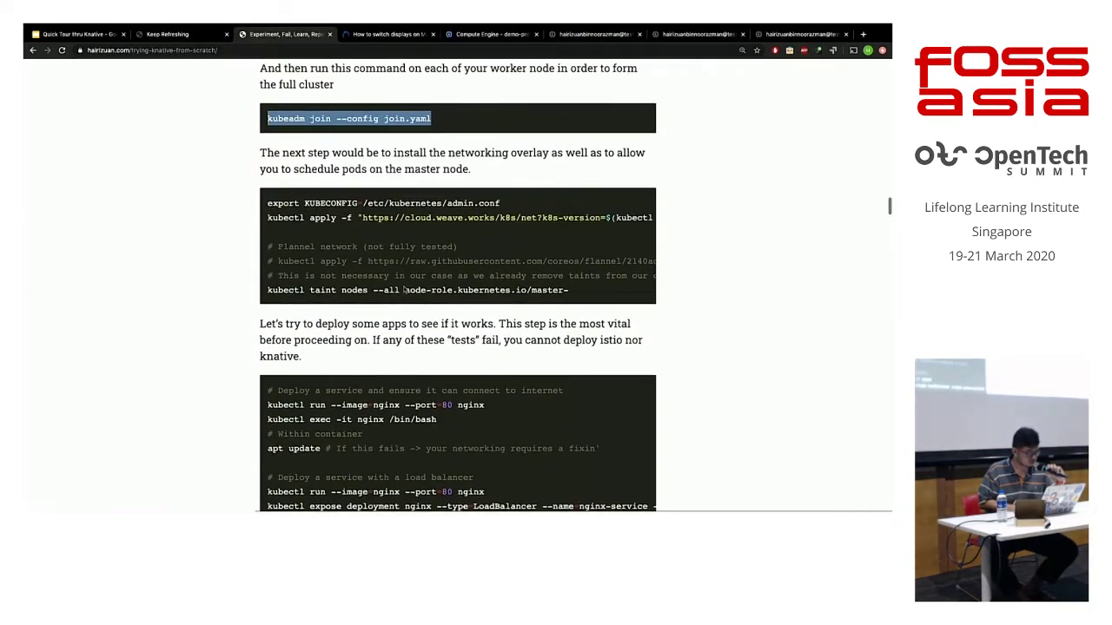
{"action": "scroll", "coordinate": [434, 174], "scroll_direction": "up", "scroll_amount": 2}
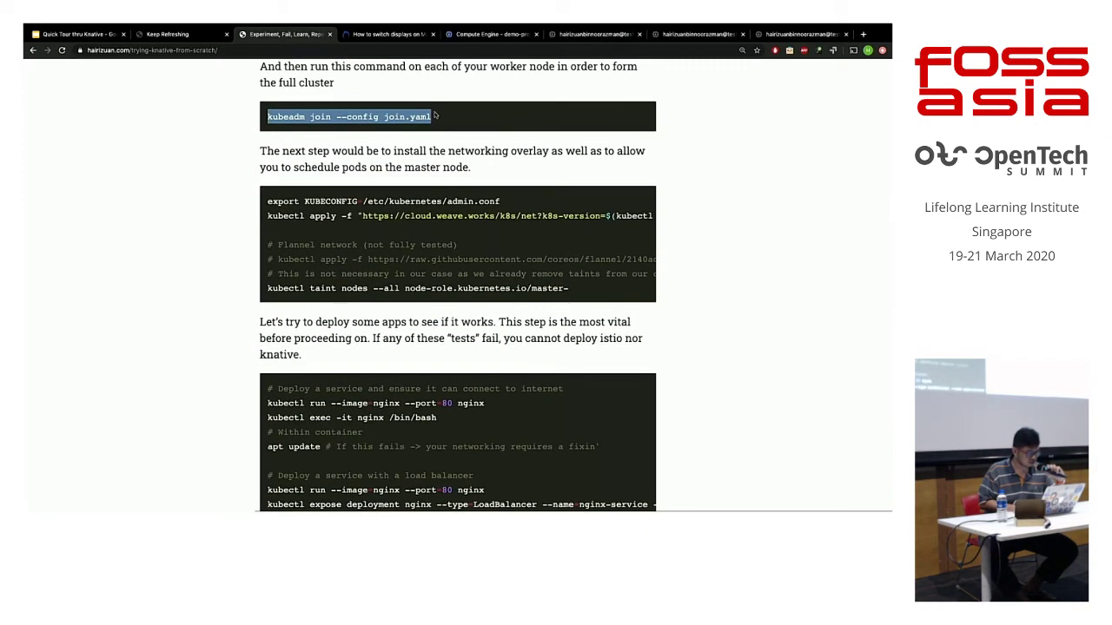
{"action": "left_click_drag", "start_coordinate": [432, 117], "coordinate": [261, 117]}
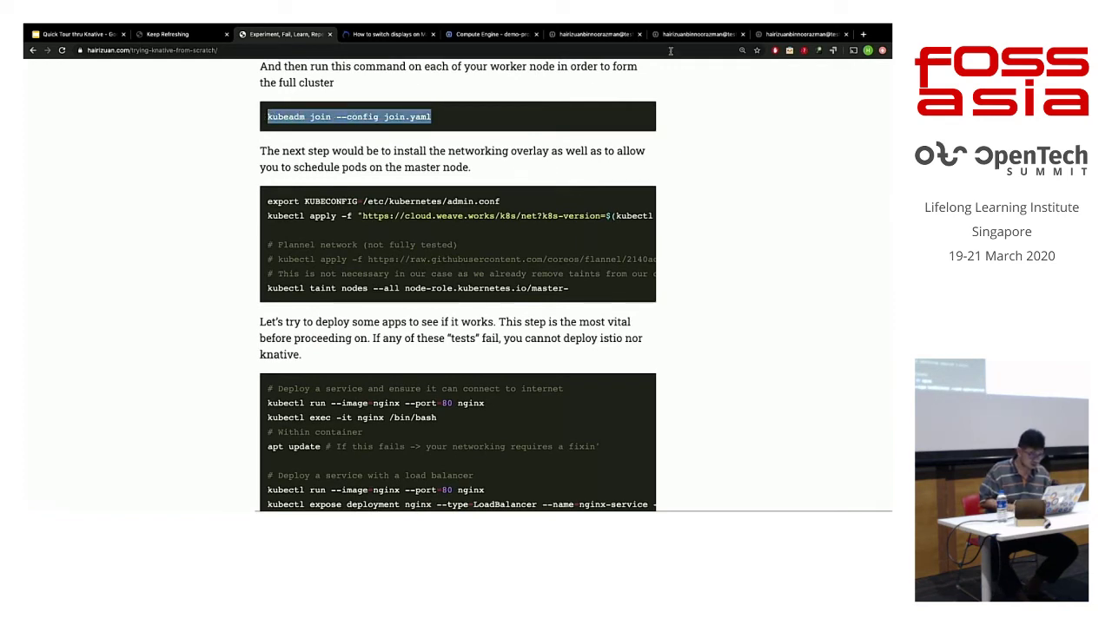
Review the kubeadm reset and init logs on test-instance-1 and check the Compute Engine VM instances list.
{"action": "left_click", "coordinate": [695, 34]}
{"action": "left_click", "coordinate": [563, 36]}
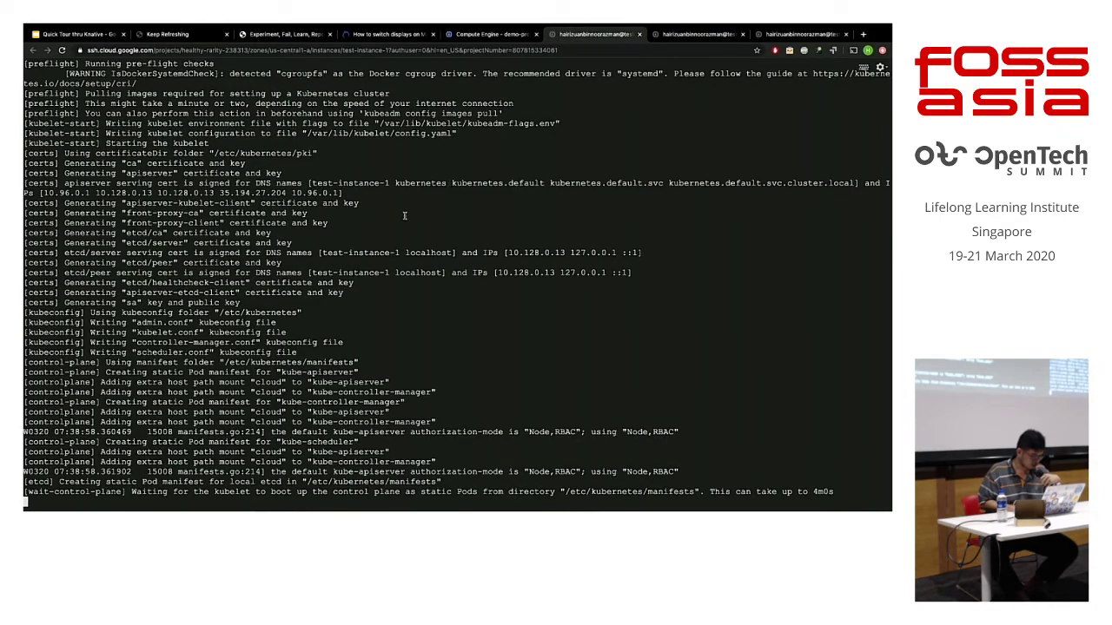
{"action": "scroll", "coordinate": [404, 217], "scroll_direction": "up", "scroll_amount": 7}
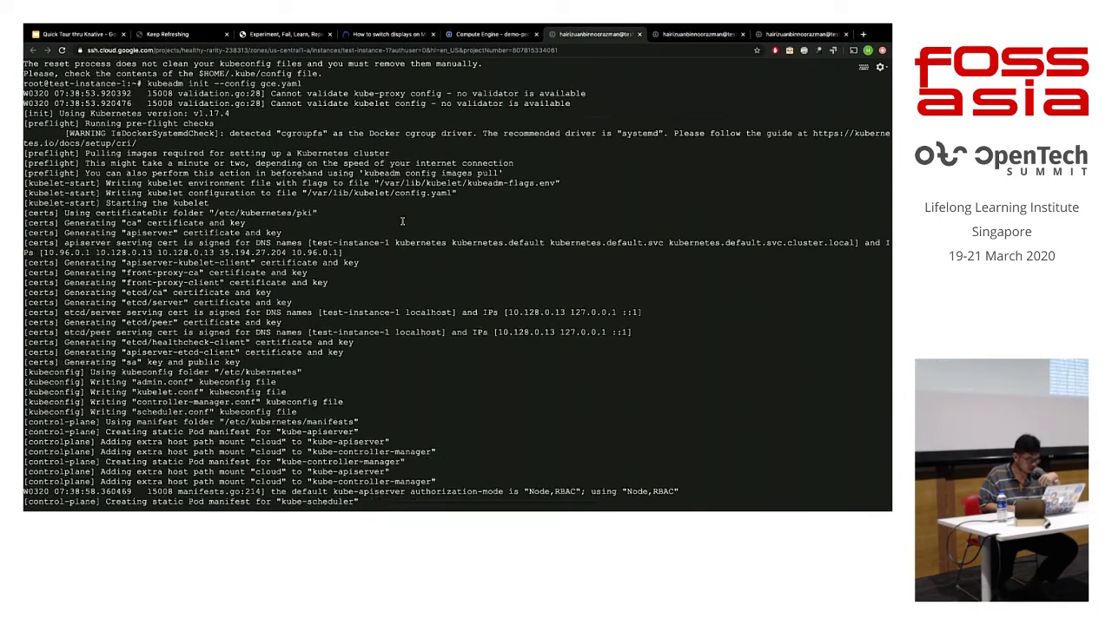
{"action": "scroll", "coordinate": [402, 221], "scroll_direction": "up", "scroll_amount": 9}
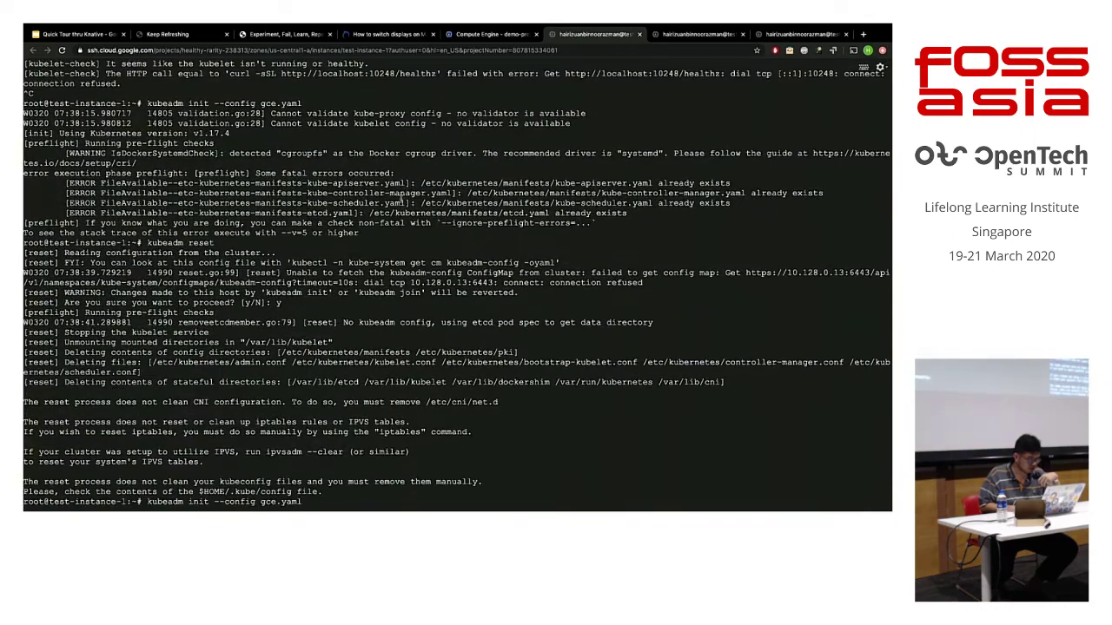
{"action": "left_click", "coordinate": [487, 33]}
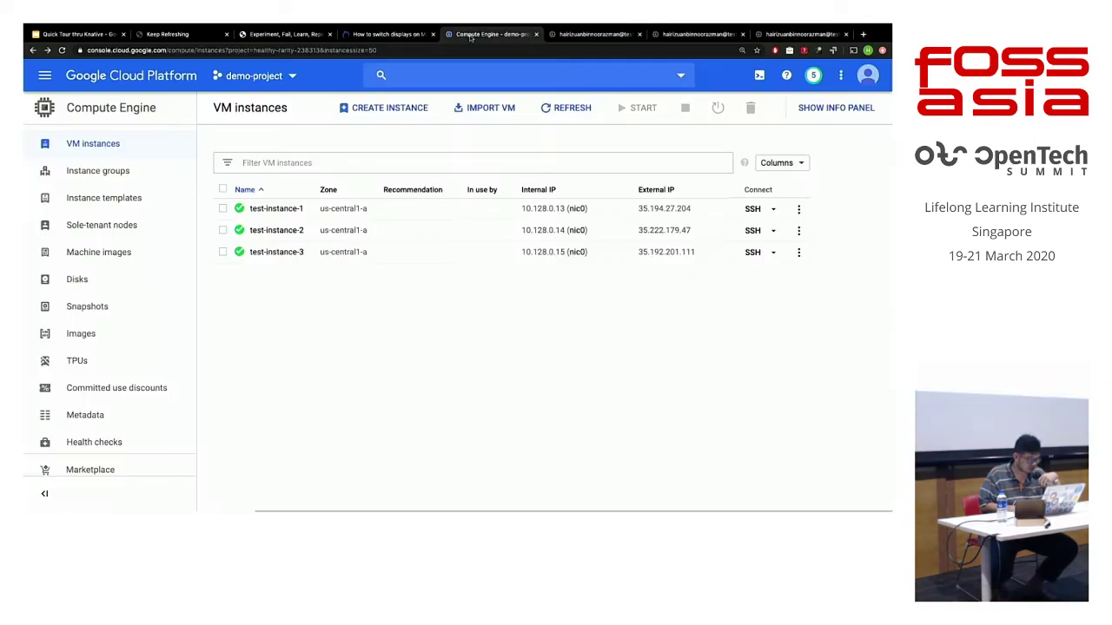
{"action": "left_click", "coordinate": [593, 34]}
{"action": "scroll", "coordinate": [436, 275], "scroll_direction": "down", "scroll_amount": 10}
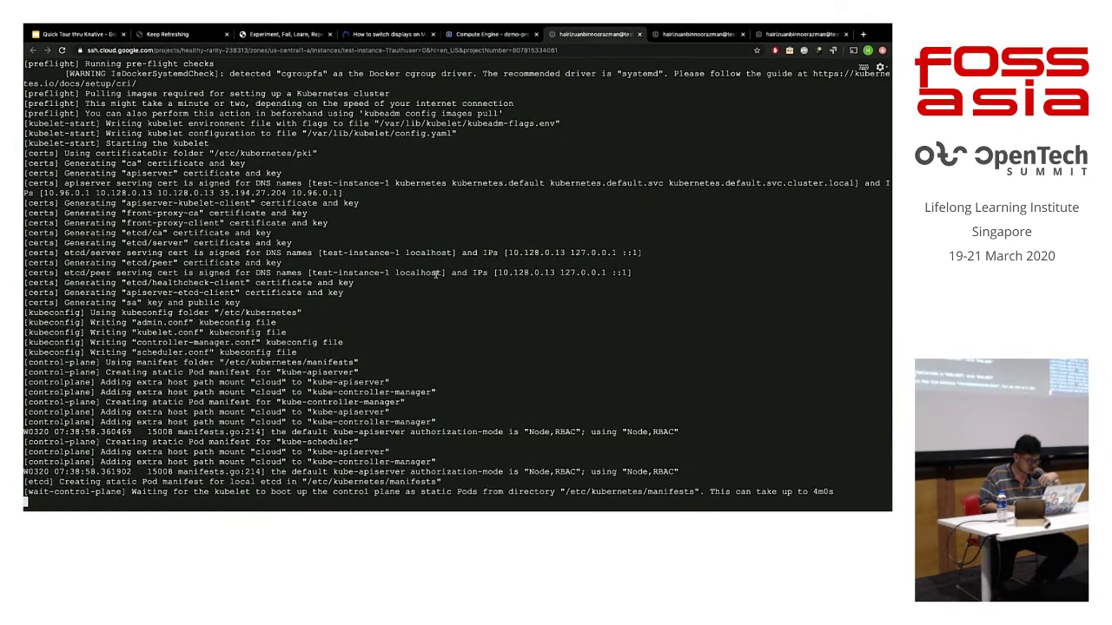
Enter kubeadm join --config join.yaml at the test-instance-2 and test-instance-3 prompts and return to the test-instance-1 terminal.
{"action": "left_click", "coordinate": [695, 34]}
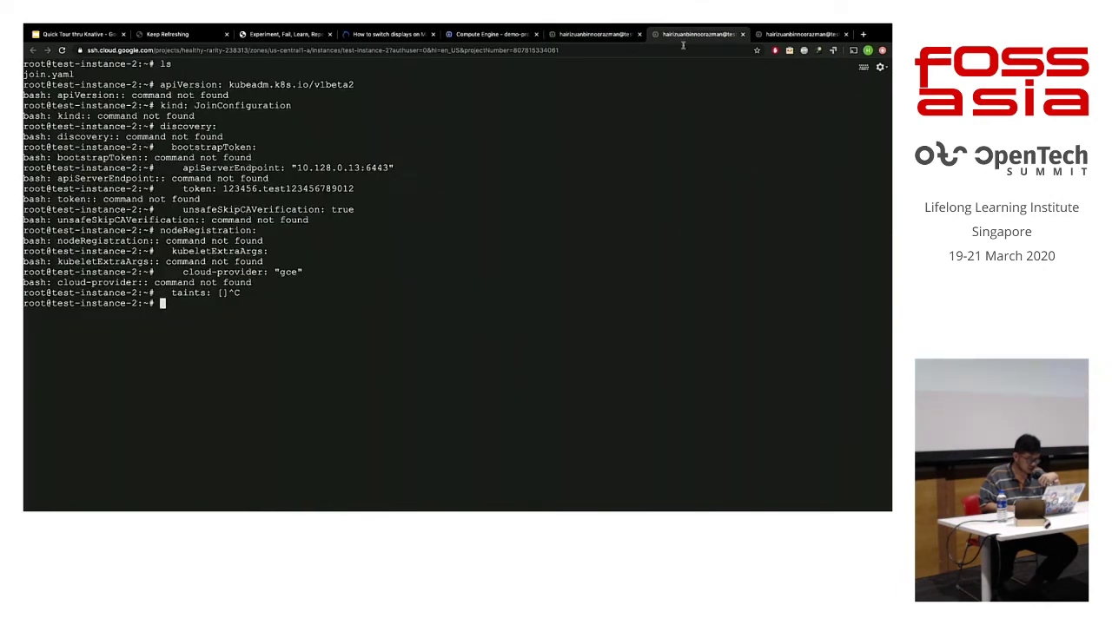
{"action": "key", "text": "ctrl+v"}
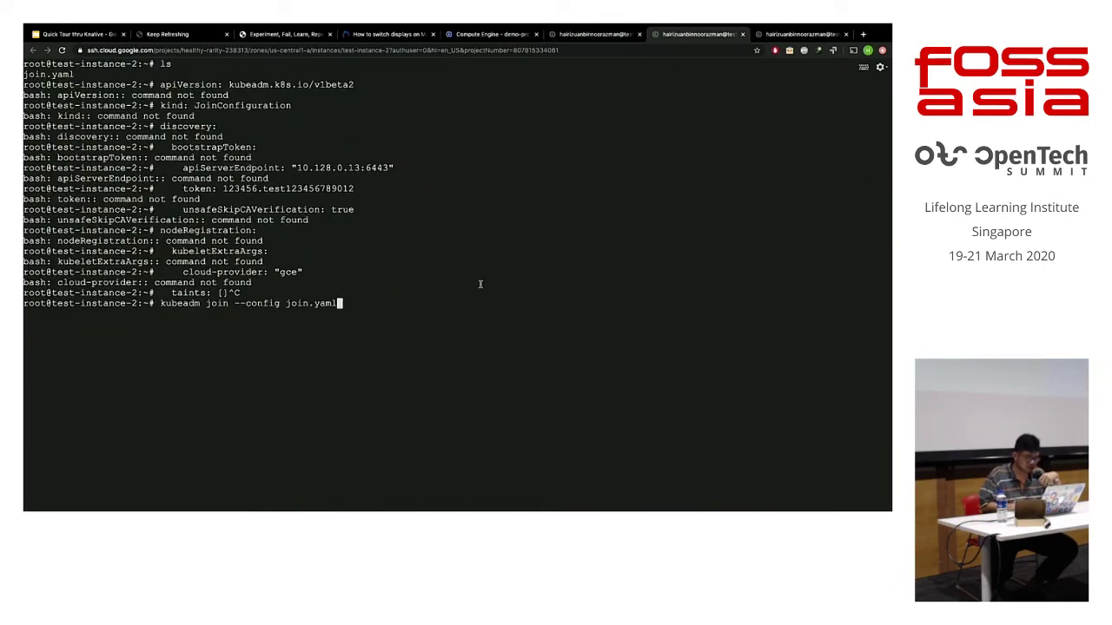
{"action": "left_click", "coordinate": [795, 33]}
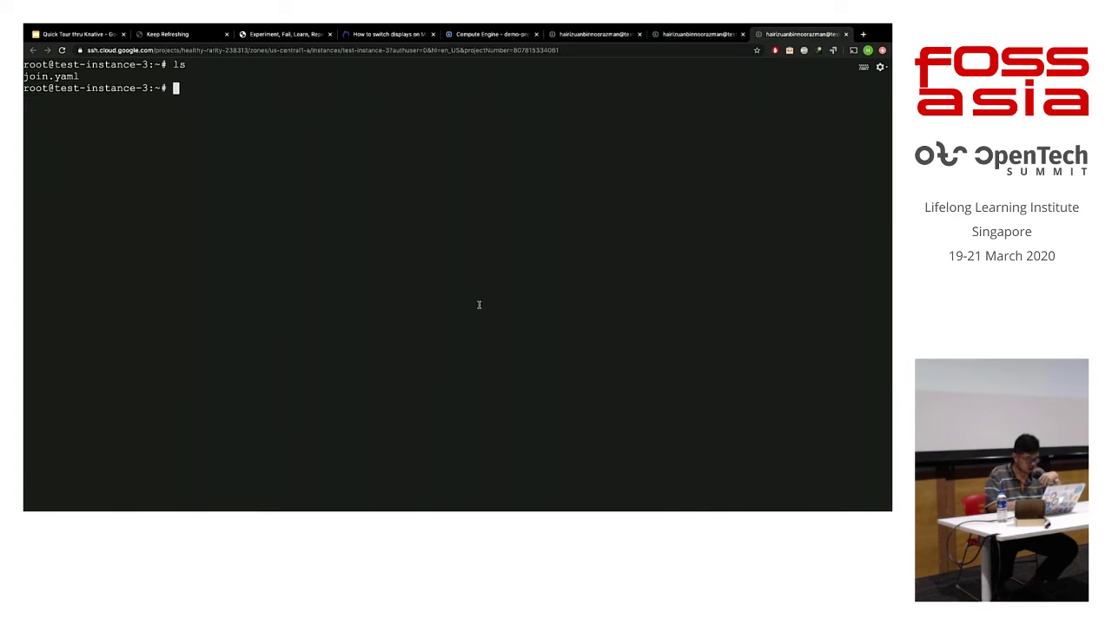
{"action": "key", "text": "ctrl+v"}
{"action": "key", "text": "ctrl+shift+Tab"}
{"action": "key", "text": "ctrl+shift+Tab"}
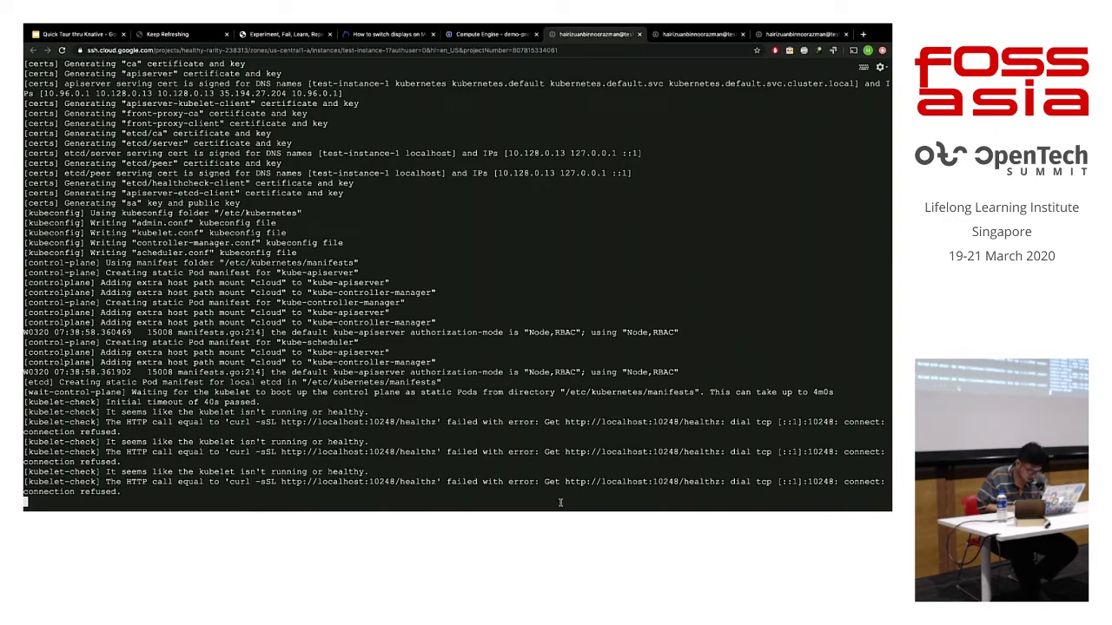
Examine the kubelet health check messages in the test-instance-1 log and look at the VM instances list again.
{"action": "scroll", "coordinate": [563, 458], "scroll_direction": "up", "scroll_amount": 10}
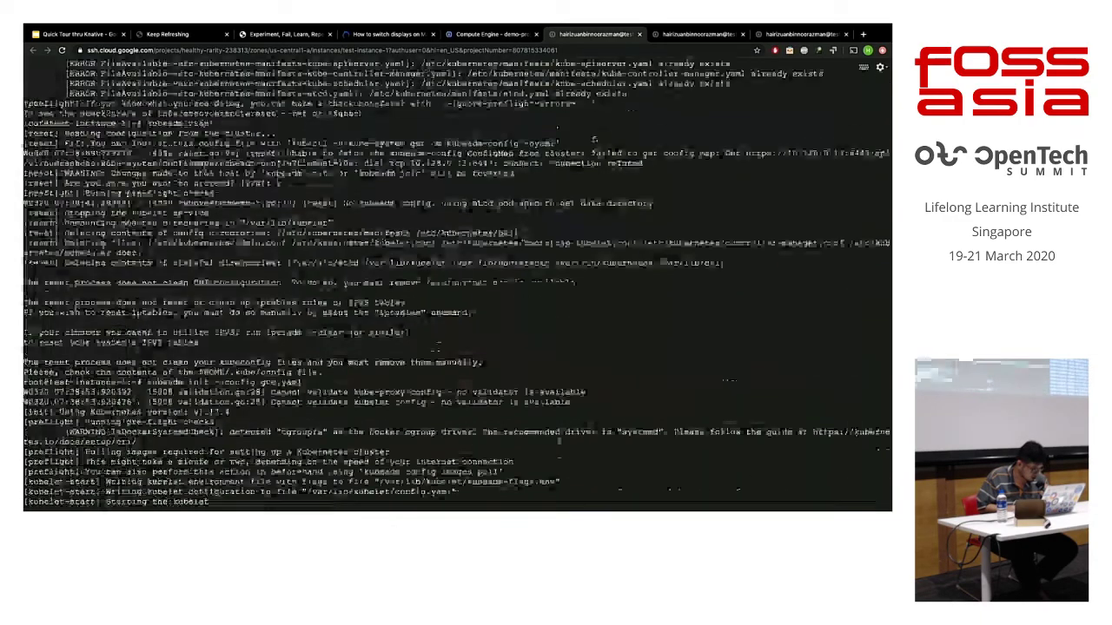
{"action": "scroll", "coordinate": [561, 447], "scroll_direction": "down", "scroll_amount": 10}
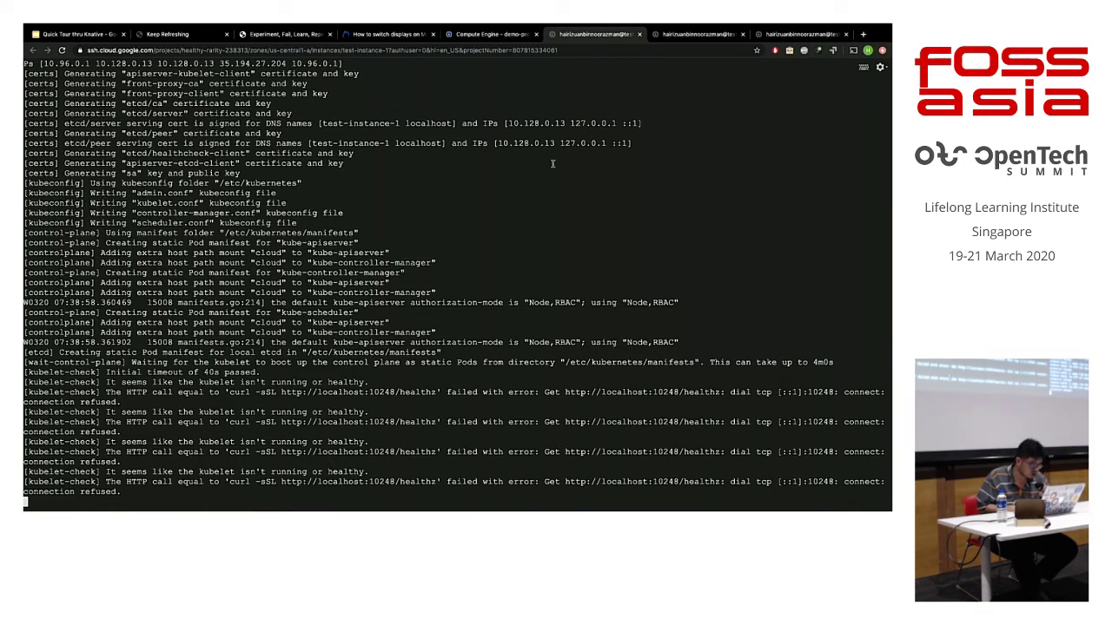
{"action": "left_click", "coordinate": [466, 34]}
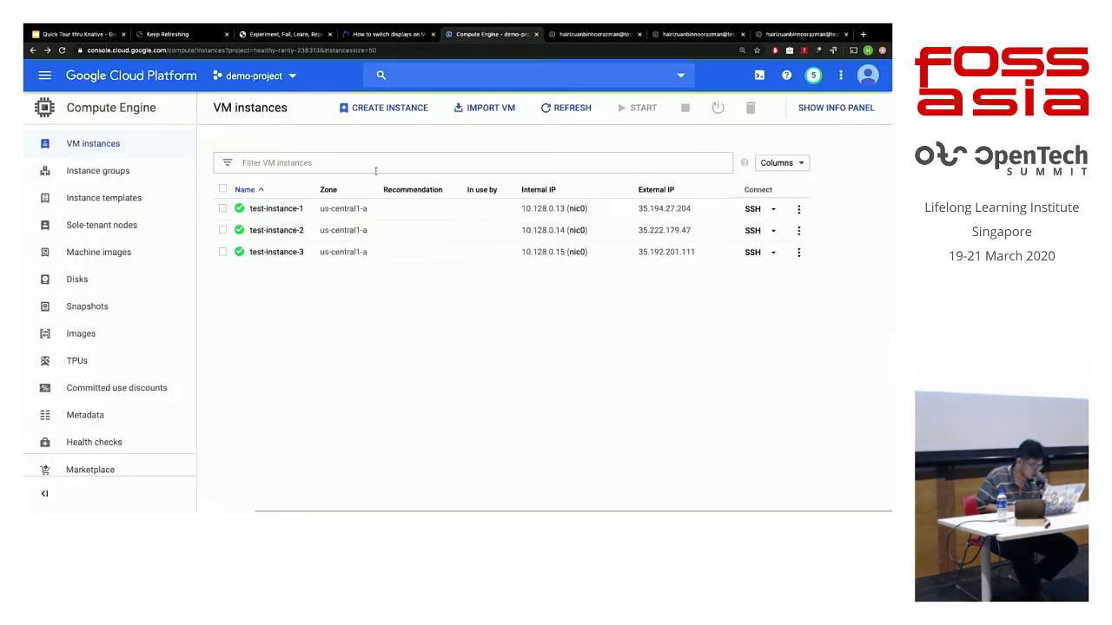
{"action": "left_click", "coordinate": [595, 35]}
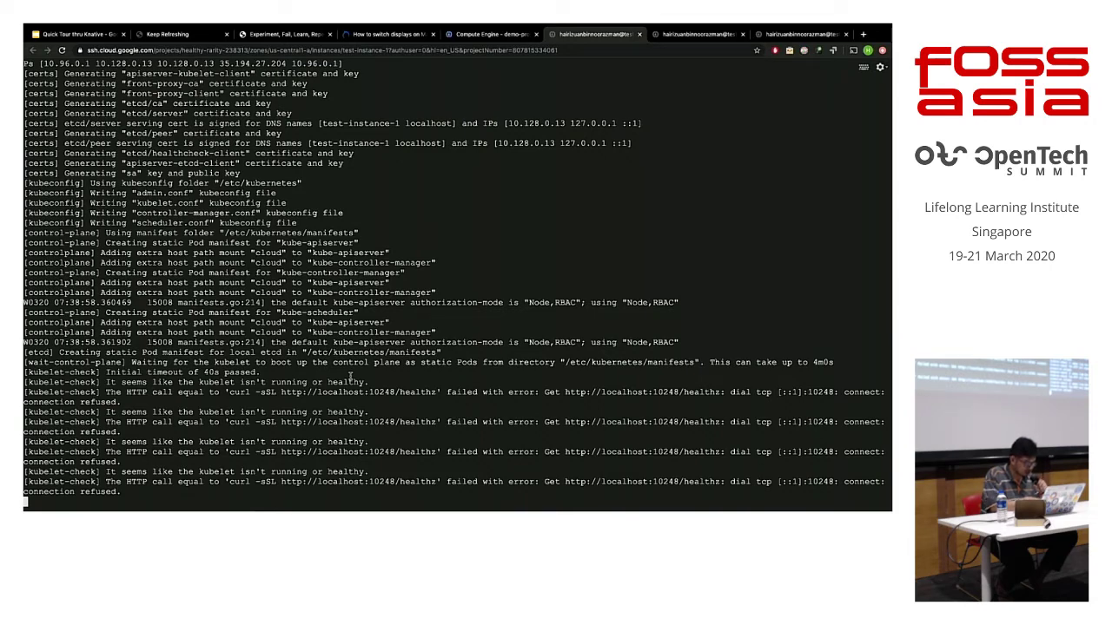
Interrupt the kubeadm initialization on test-instance-1 and clear its terminal.
{"action": "key", "text": "ctrl+c"}
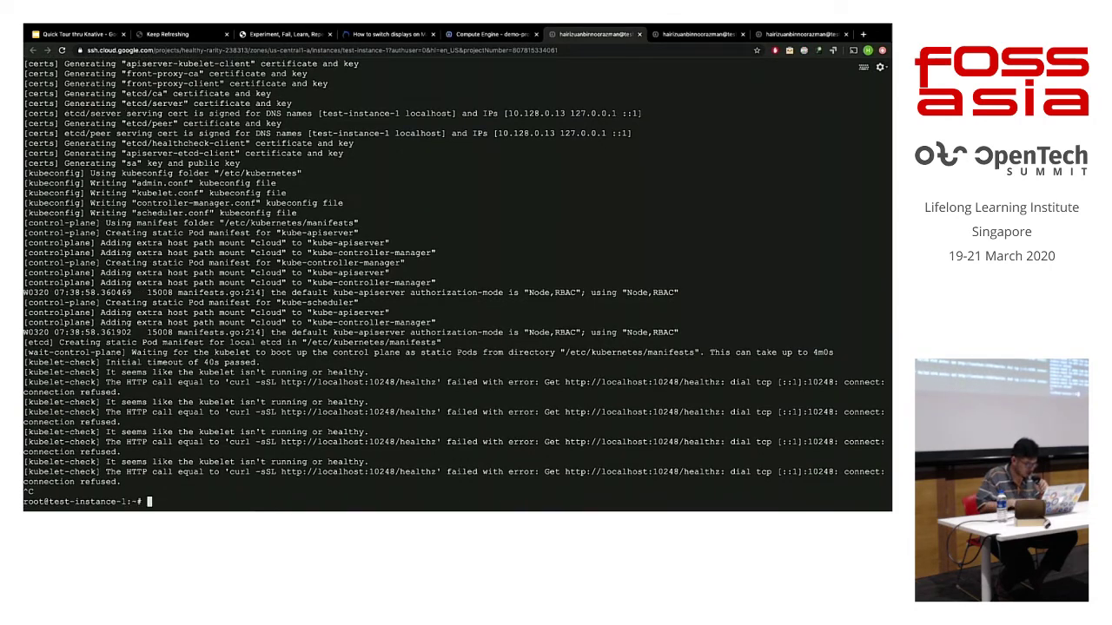
{"action": "key", "text": "Up"}
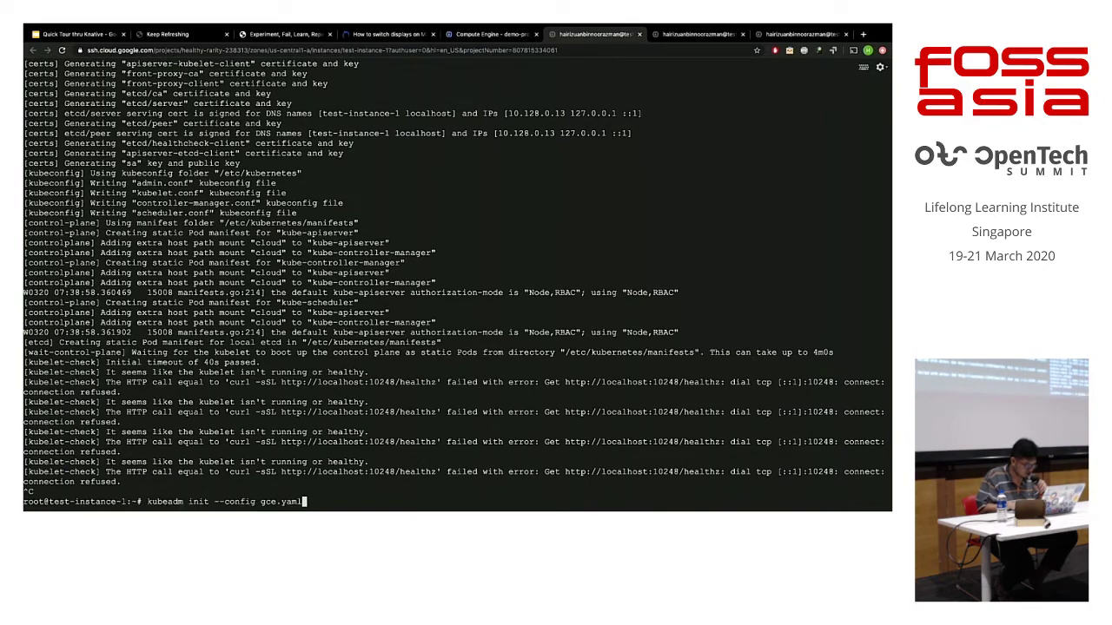
{"action": "key", "text": "Down"}
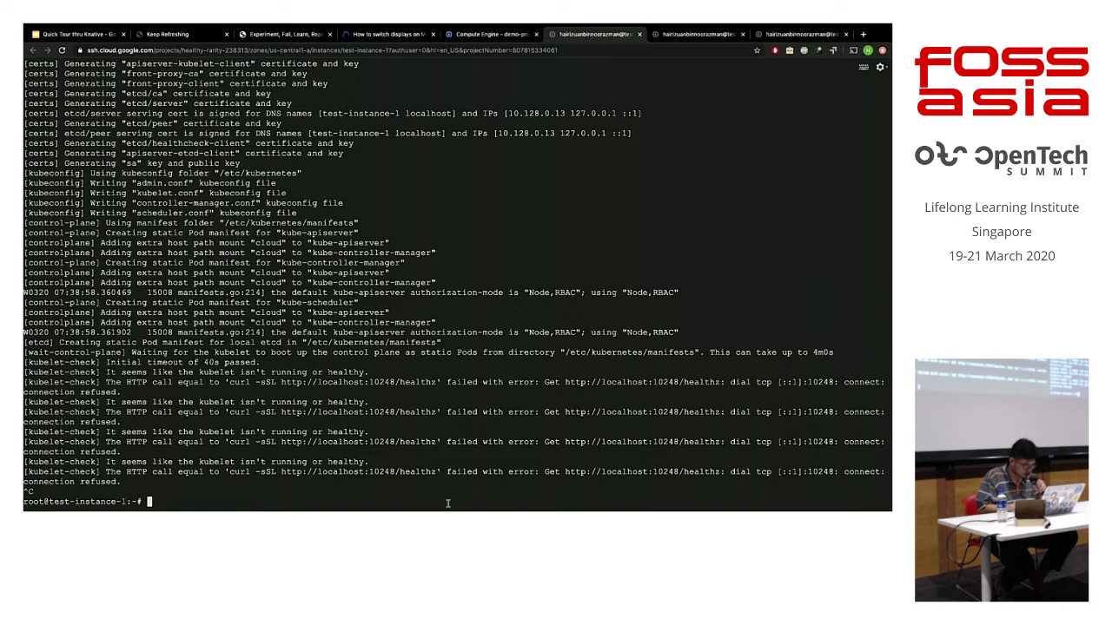
{"action": "type", "text": "clear"}
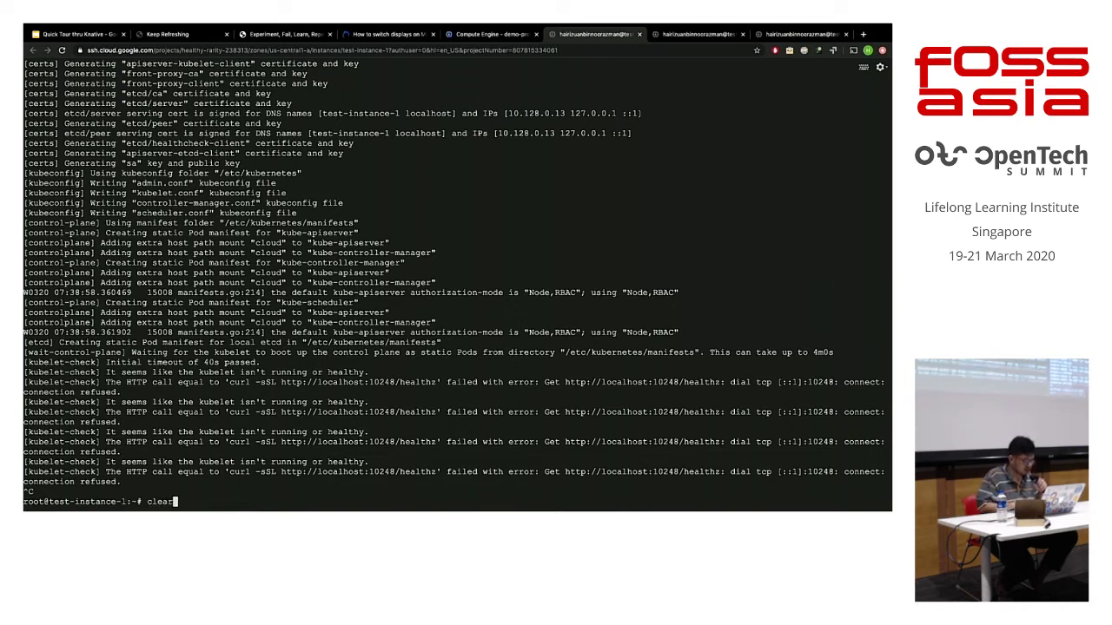
{"action": "key", "text": "Return"}
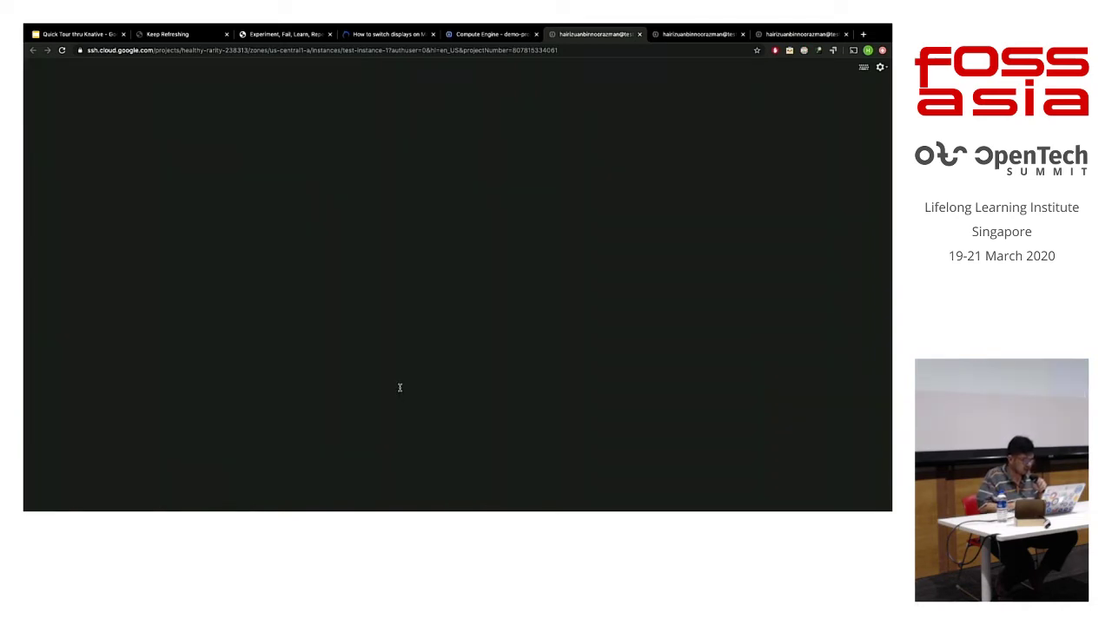
Go to the Kubernetes Engine clusters page of demo-project in the Google Cloud console.
{"action": "left_click", "coordinate": [481, 34]}
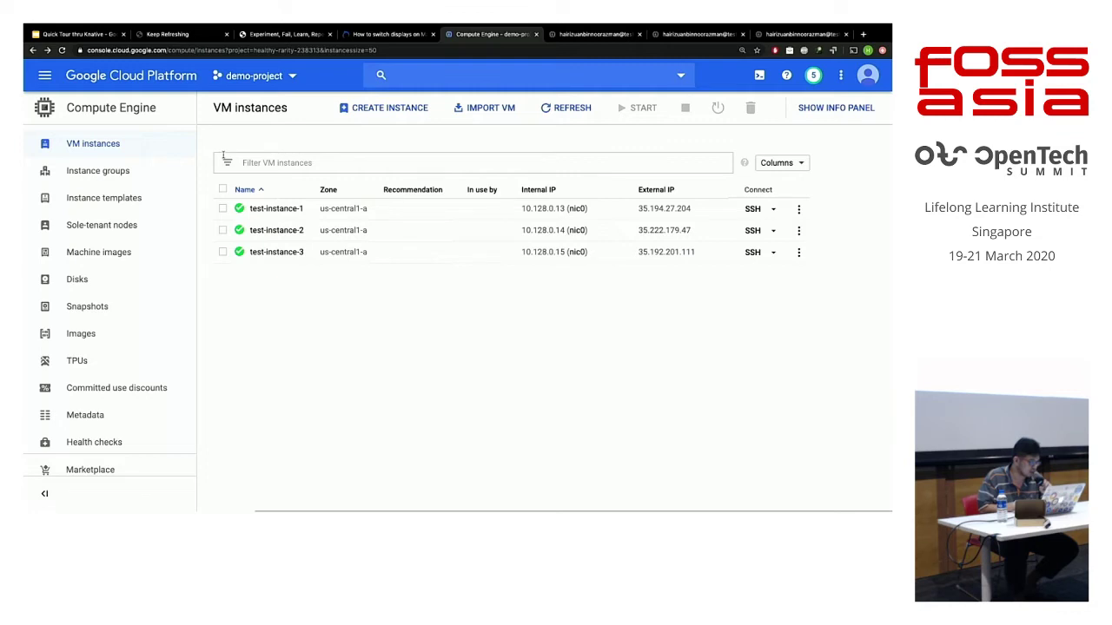
{"action": "left_click", "coordinate": [44, 76]}
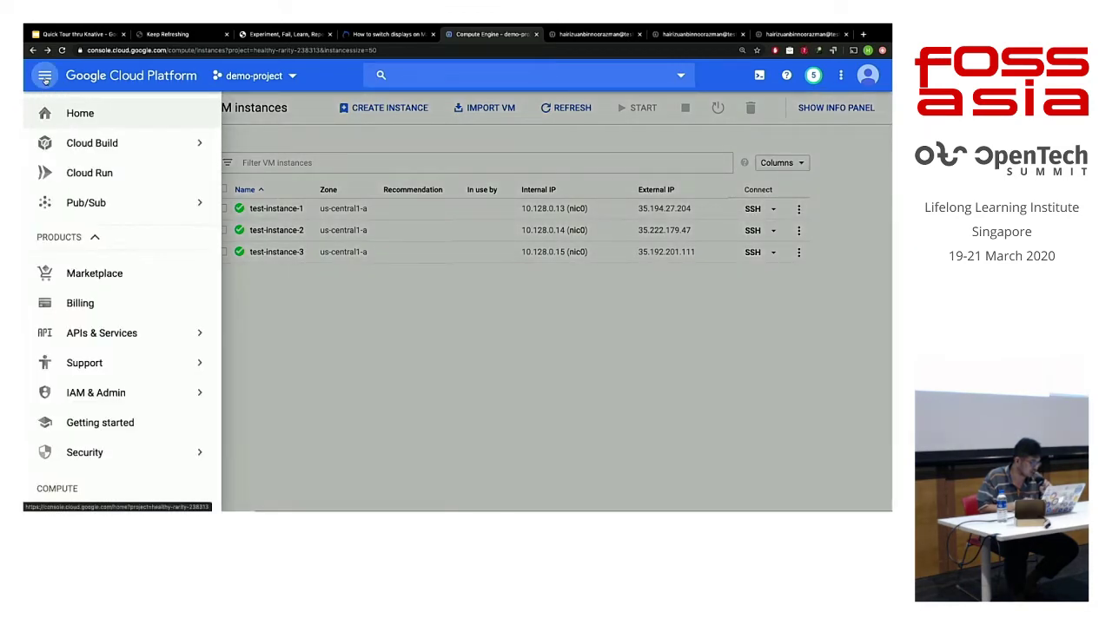
{"action": "mouse_move", "coordinate": [88, 205]}
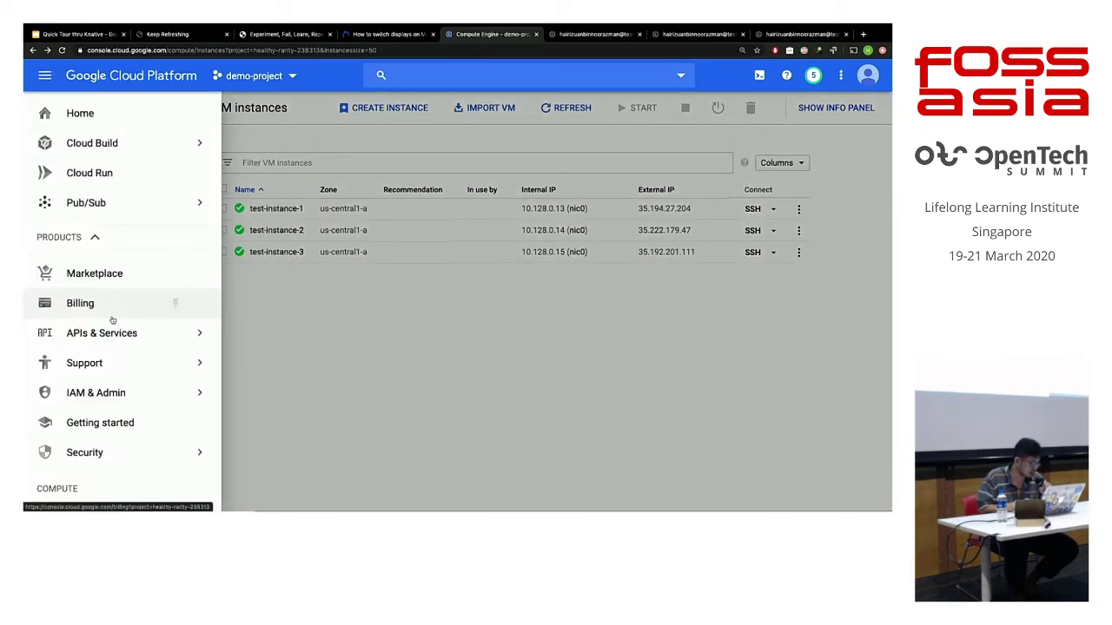
{"action": "mouse_move", "coordinate": [174, 453]}
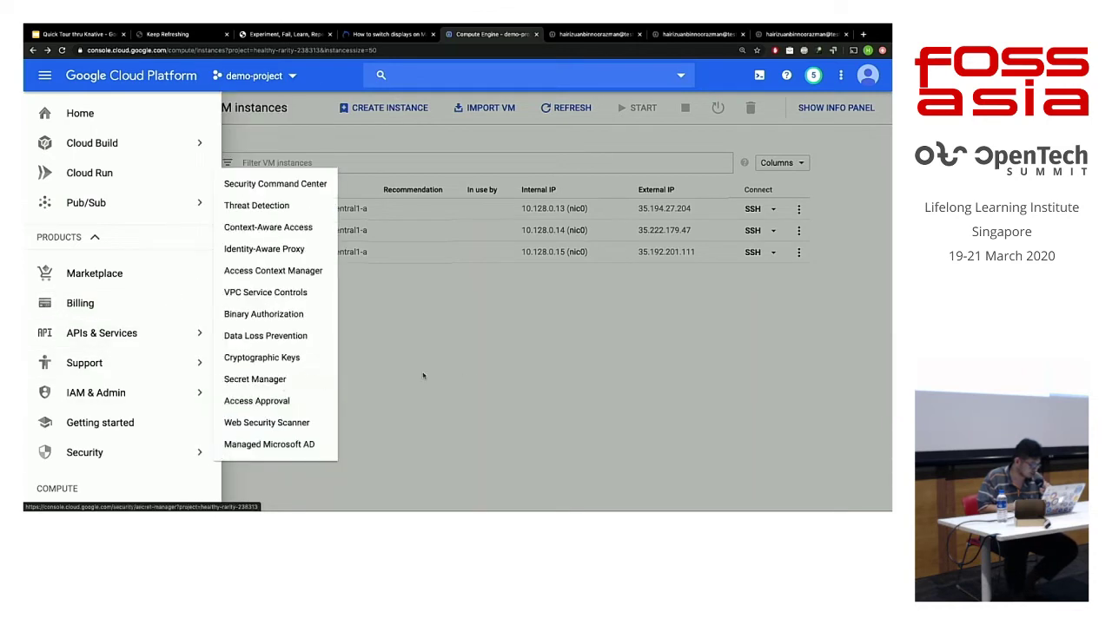
{"action": "scroll", "coordinate": [122, 277], "scroll_direction": "down", "scroll_amount": 1}
{"action": "scroll", "coordinate": [123, 277], "scroll_direction": "down", "scroll_amount": 3}
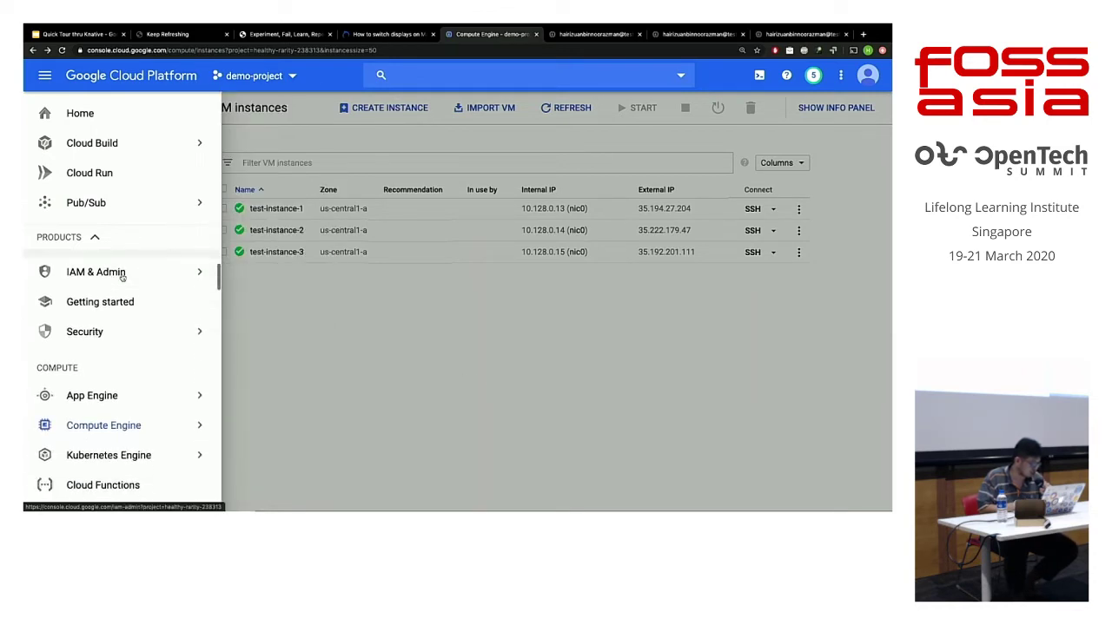
{"action": "mouse_move", "coordinate": [126, 322]}
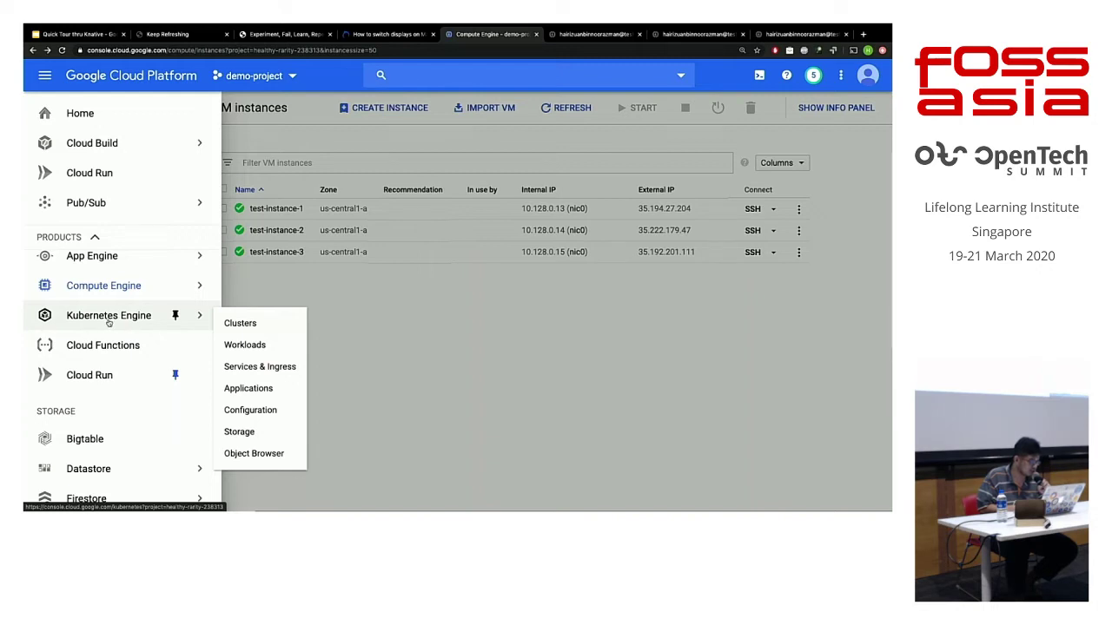
{"action": "left_click", "coordinate": [117, 318]}
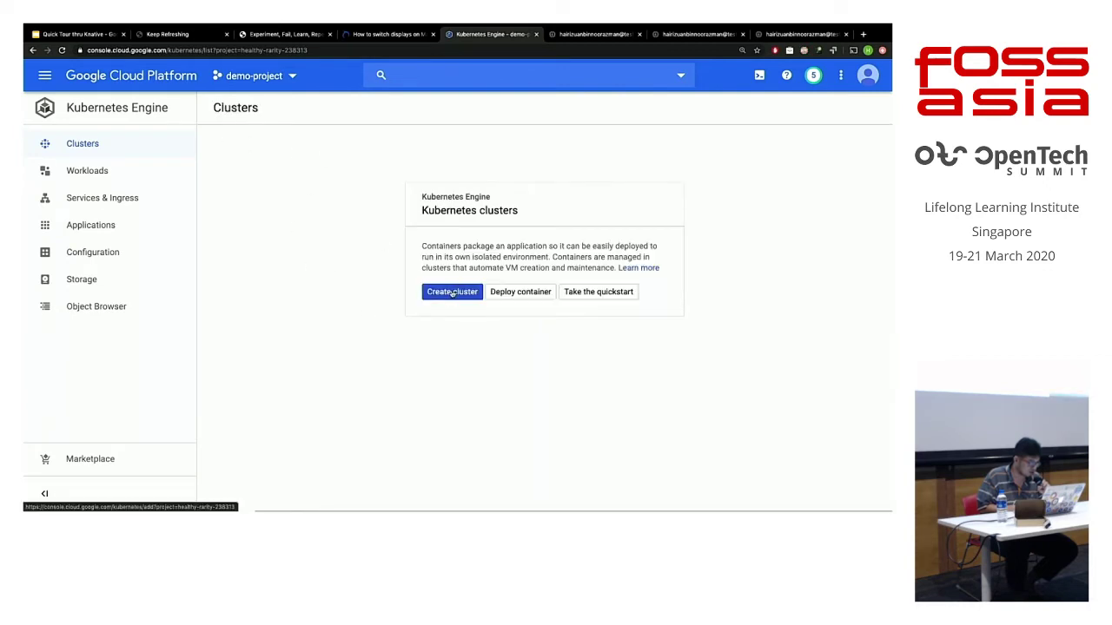
Start creating a Kubernetes cluster and name it test-cluster-1.
{"action": "left_click", "coordinate": [450, 294]}
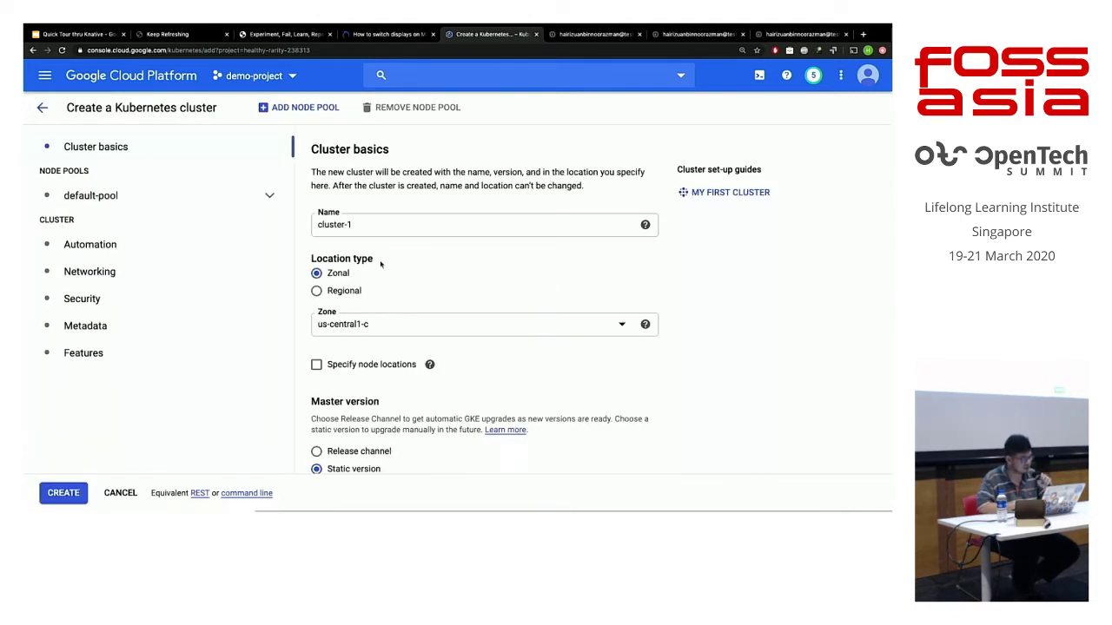
{"action": "left_click_drag", "start_coordinate": [373, 226], "coordinate": [312, 224]}
{"action": "left_click", "coordinate": [314, 224]}
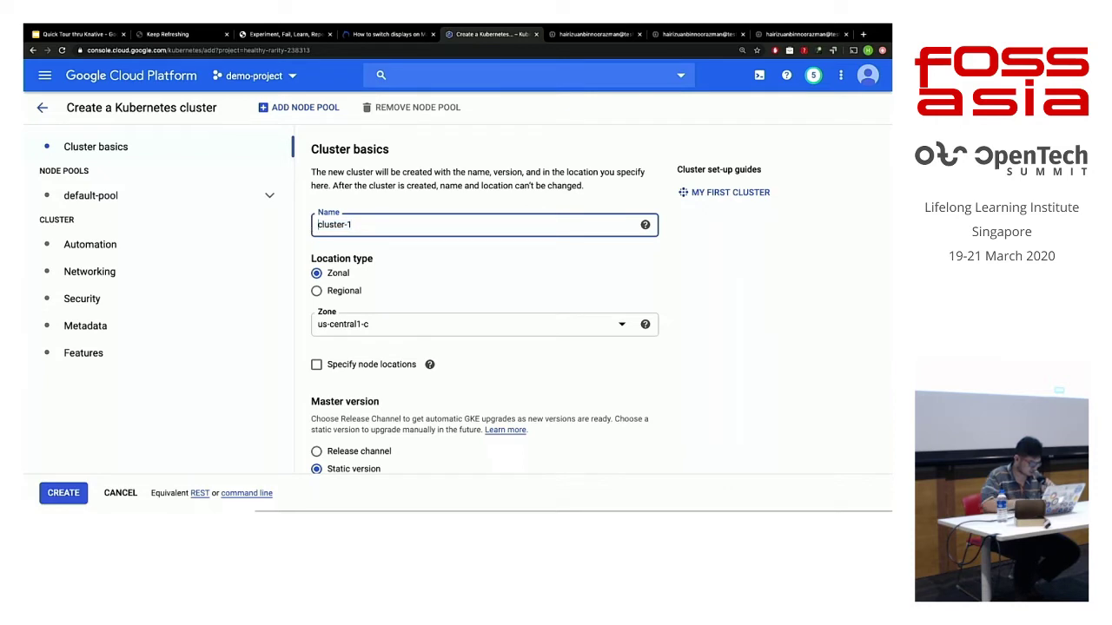
{"action": "type", "text": "test-"}
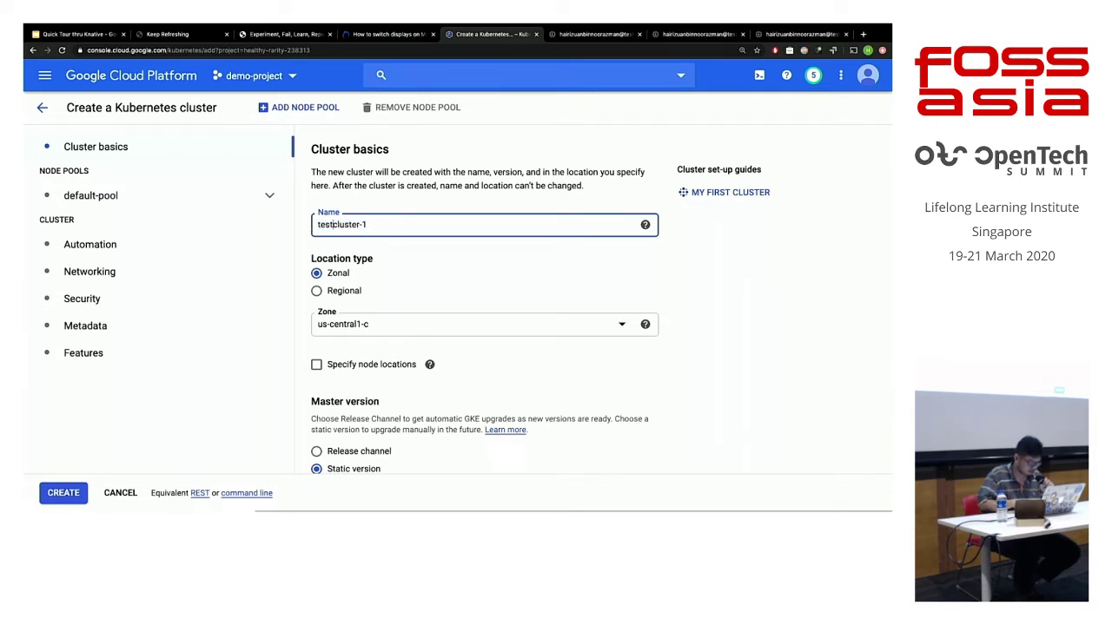
Set the cluster's static master version to 1.15.9-gke.24.
{"action": "scroll", "coordinate": [416, 288], "scroll_direction": "down", "scroll_amount": 2}
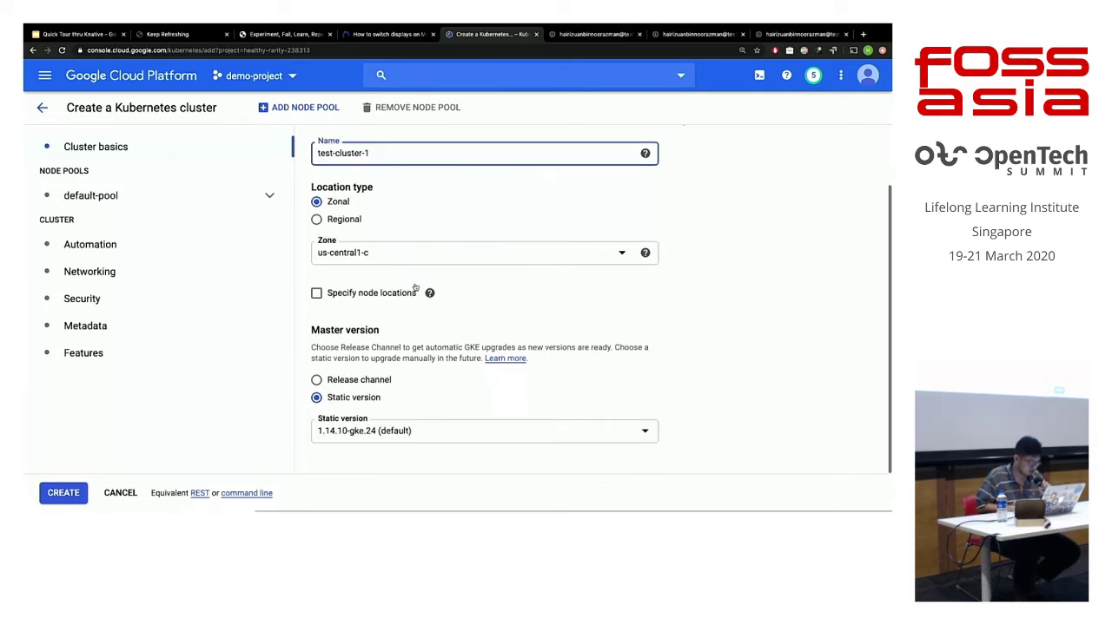
{"action": "scroll", "coordinate": [415, 287], "scroll_direction": "up", "scroll_amount": 2}
{"action": "scroll", "coordinate": [416, 287], "scroll_direction": "down", "scroll_amount": 2}
{"action": "scroll", "coordinate": [416, 288], "scroll_direction": "up", "scroll_amount": 2}
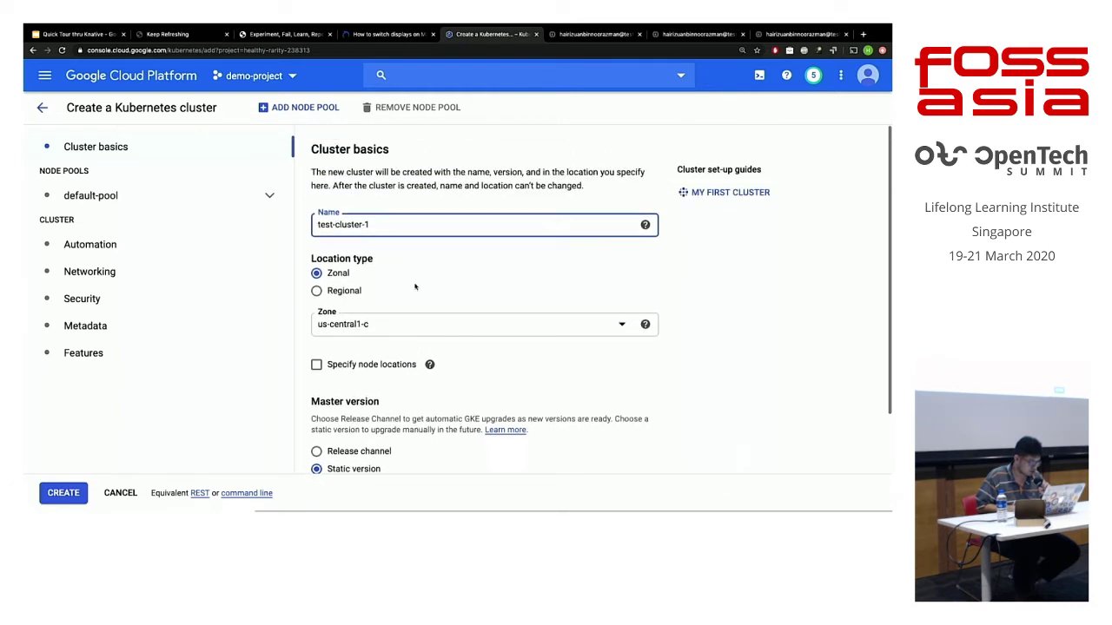
{"action": "scroll", "coordinate": [415, 248], "scroll_direction": "down", "scroll_amount": 2}
{"action": "scroll", "coordinate": [415, 248], "scroll_direction": "up", "scroll_amount": 2}
{"action": "scroll", "coordinate": [415, 248], "scroll_direction": "down", "scroll_amount": 2}
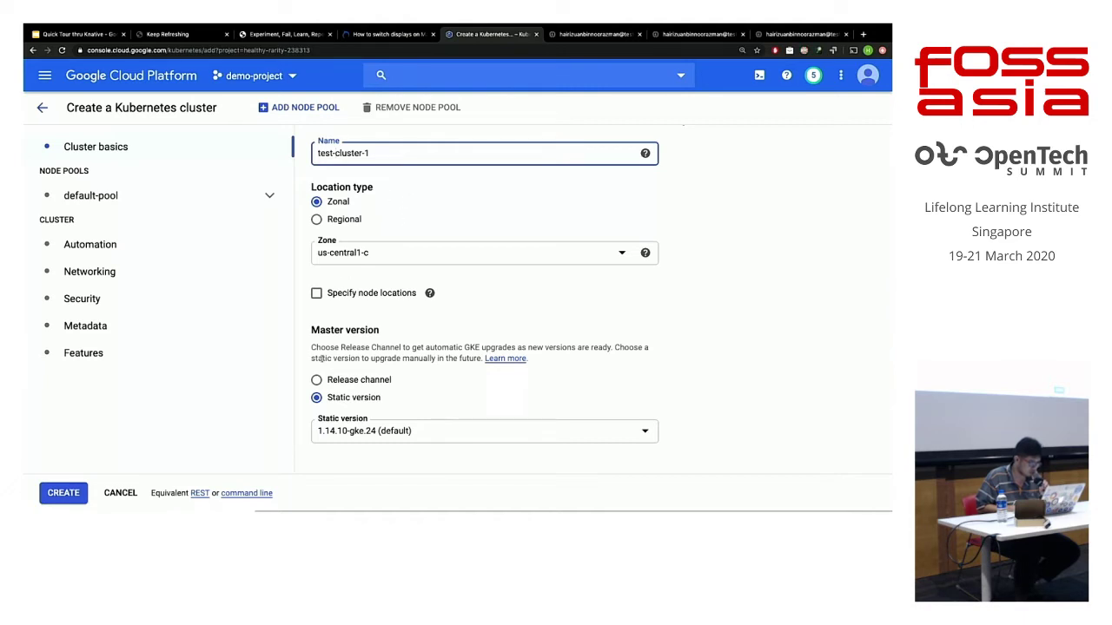
{"action": "left_click", "coordinate": [366, 432]}
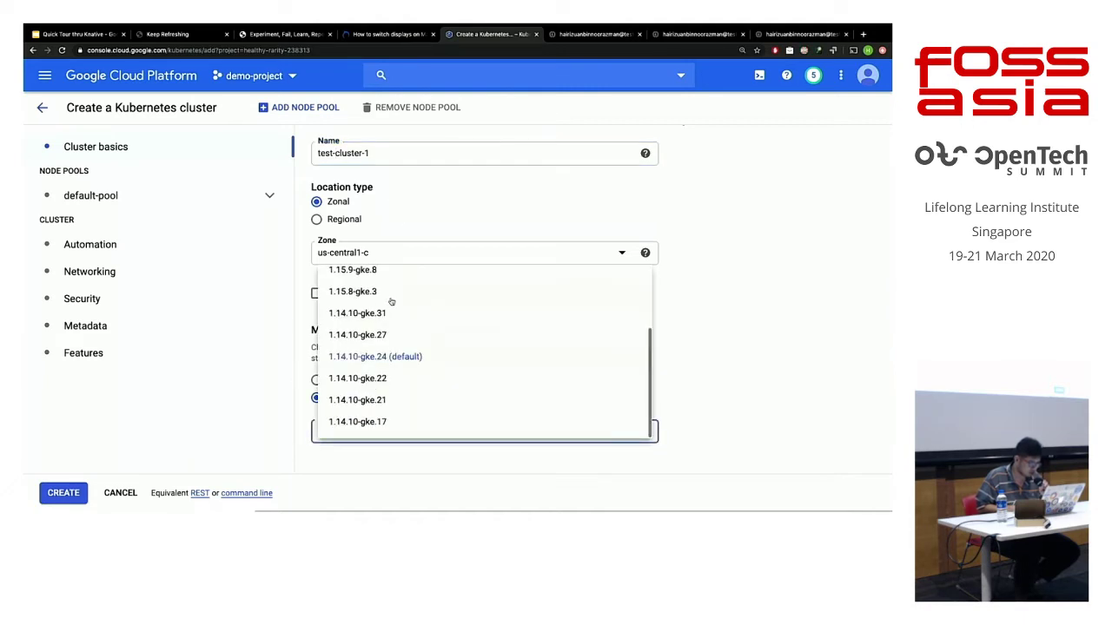
{"action": "scroll", "coordinate": [391, 301], "scroll_direction": "up", "scroll_amount": 2}
{"action": "left_click", "coordinate": [388, 285]}
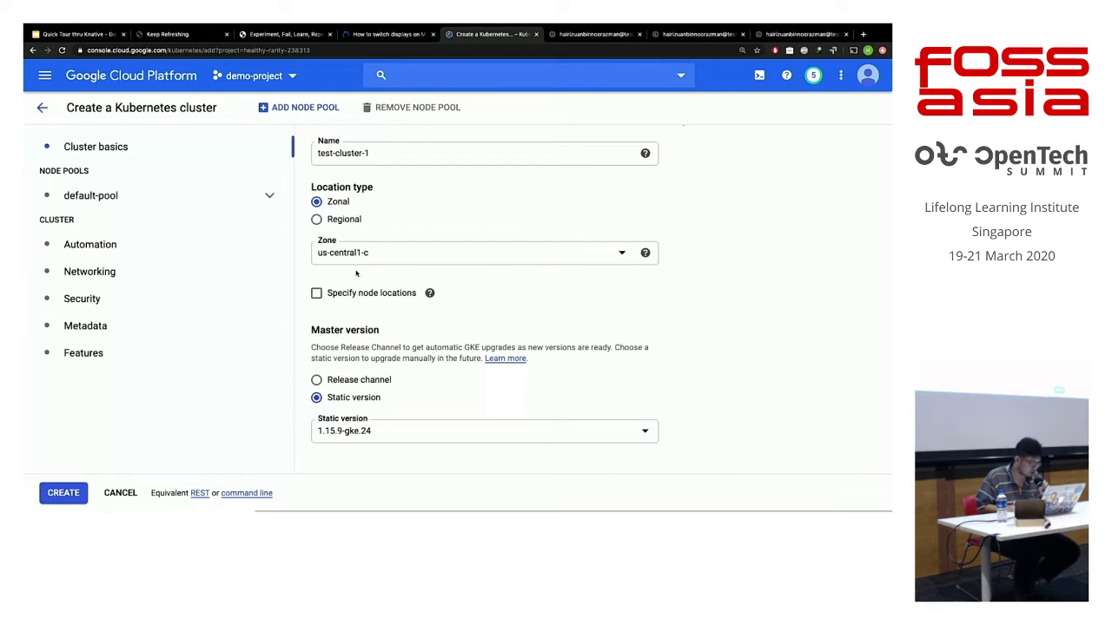
Set the machine type of the default-pool nodes to n1-standard-4 (4 vCPU, 15 GB memory).
{"action": "left_click", "coordinate": [160, 204]}
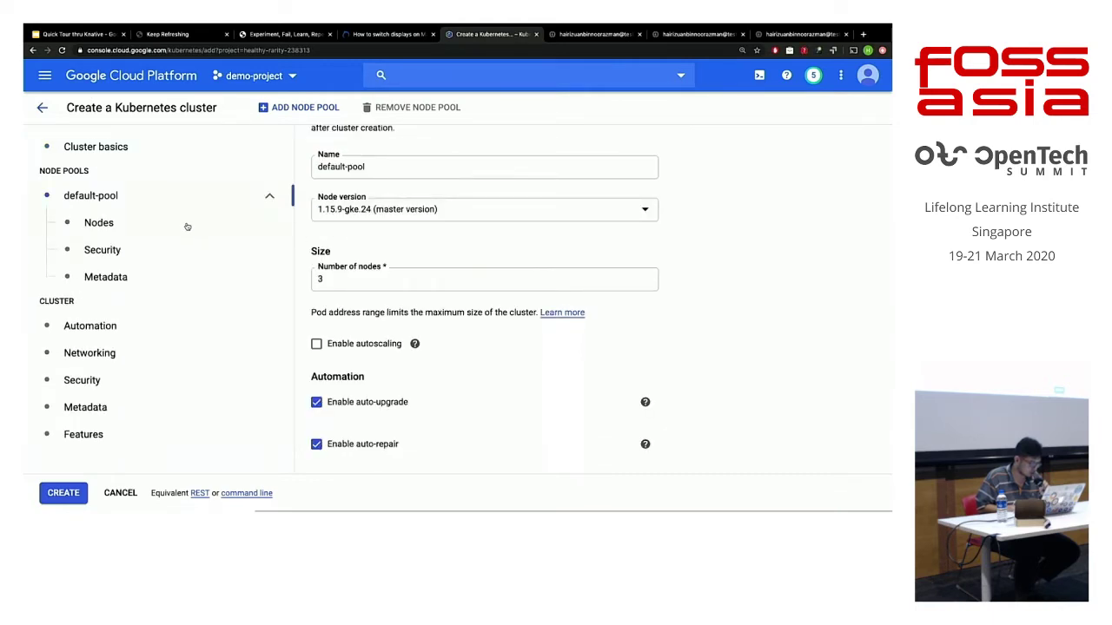
{"action": "left_click", "coordinate": [188, 227]}
{"action": "left_click", "coordinate": [423, 321]}
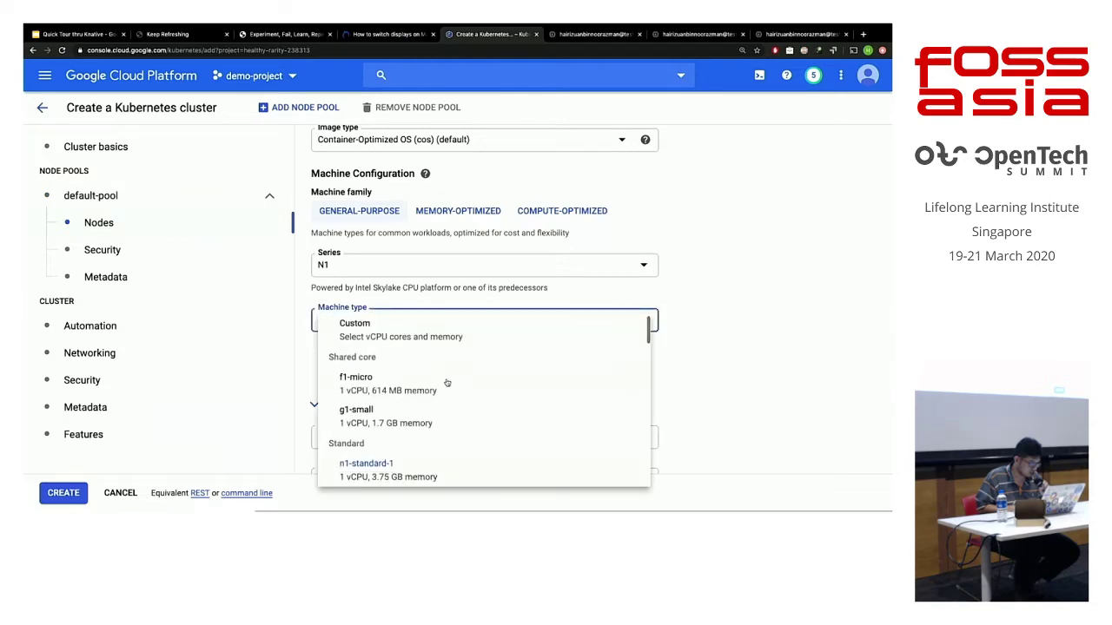
{"action": "scroll", "coordinate": [444, 382], "scroll_direction": "down", "scroll_amount": 3}
{"action": "left_click", "coordinate": [443, 410]}
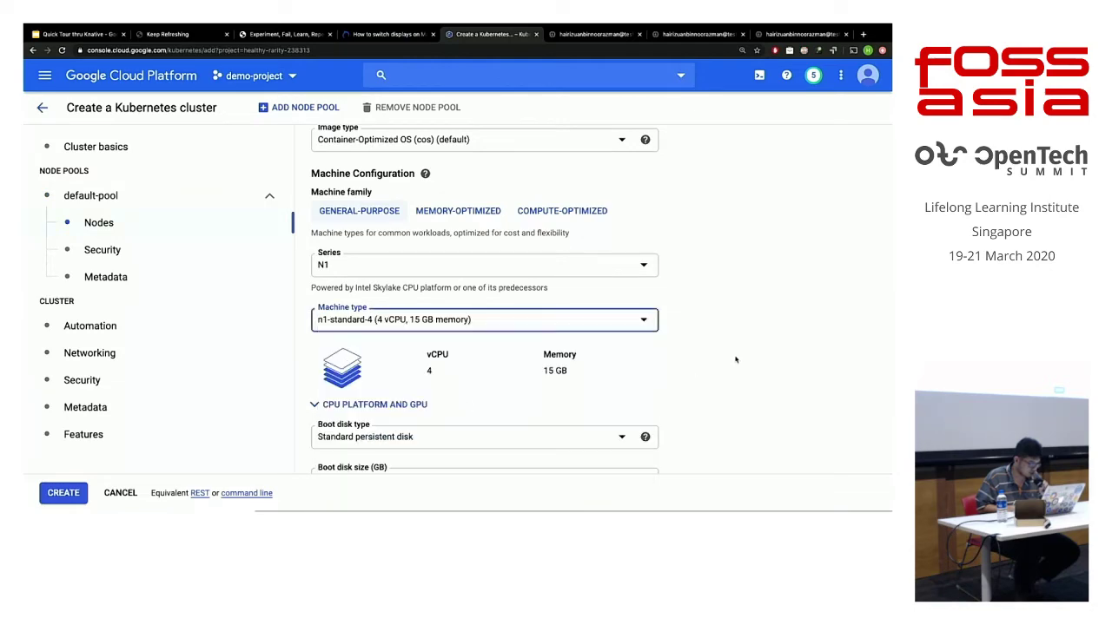
Review the remaining node settings and the cluster's automation, networking, metadata and security options.
{"action": "scroll", "coordinate": [623, 300], "scroll_direction": "down", "scroll_amount": 5}
{"action": "scroll", "coordinate": [624, 299], "scroll_direction": "up", "scroll_amount": 5}
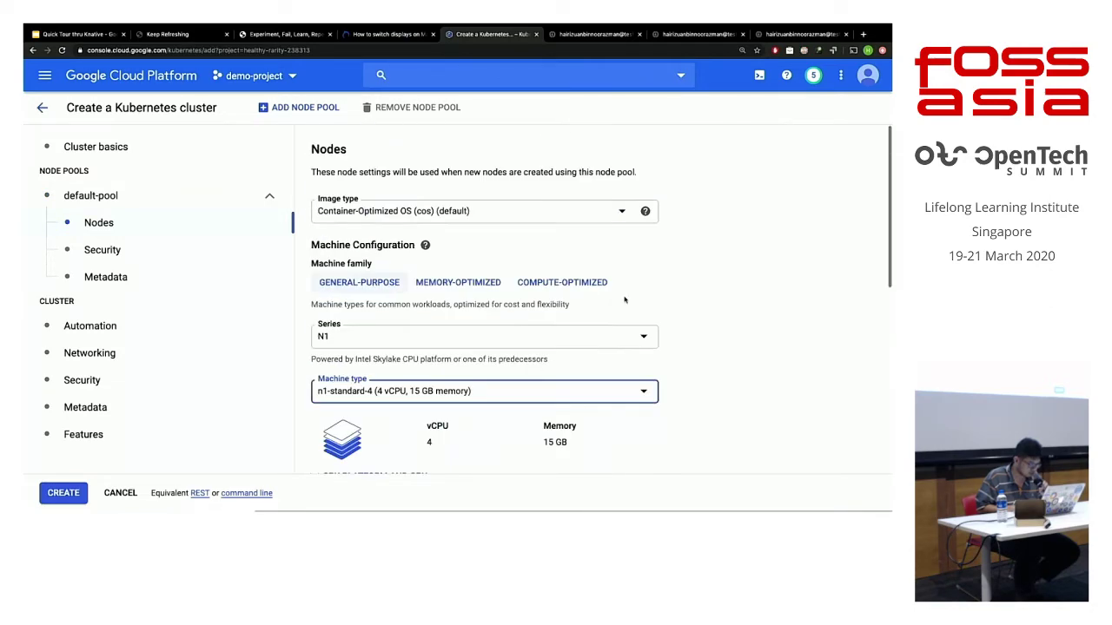
{"action": "scroll", "coordinate": [624, 300], "scroll_direction": "down", "scroll_amount": 5}
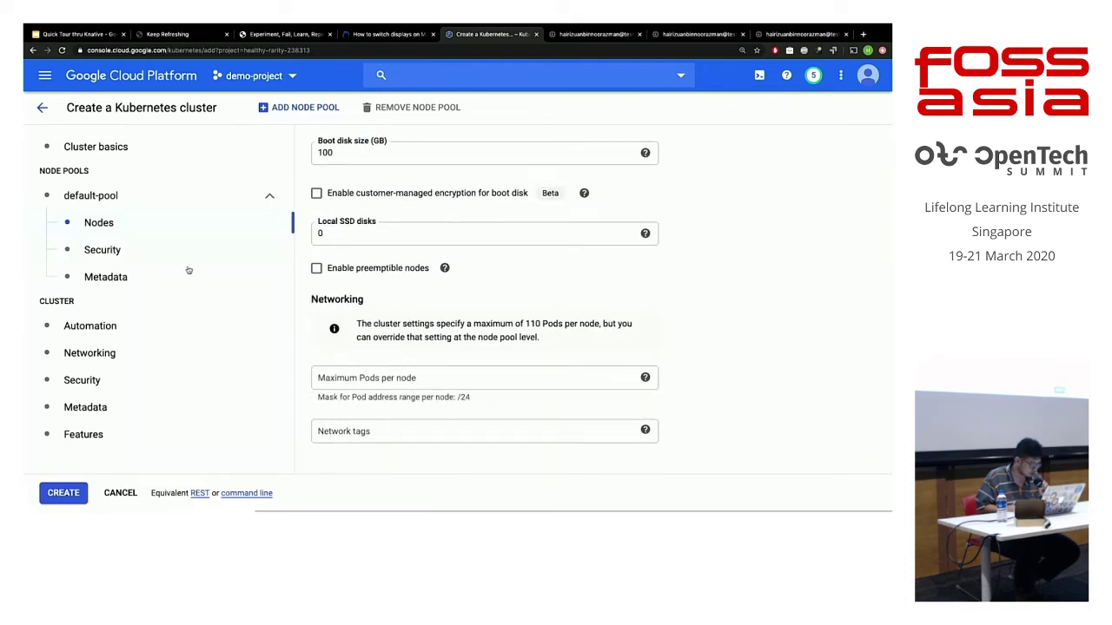
{"action": "left_click", "coordinate": [144, 261]}
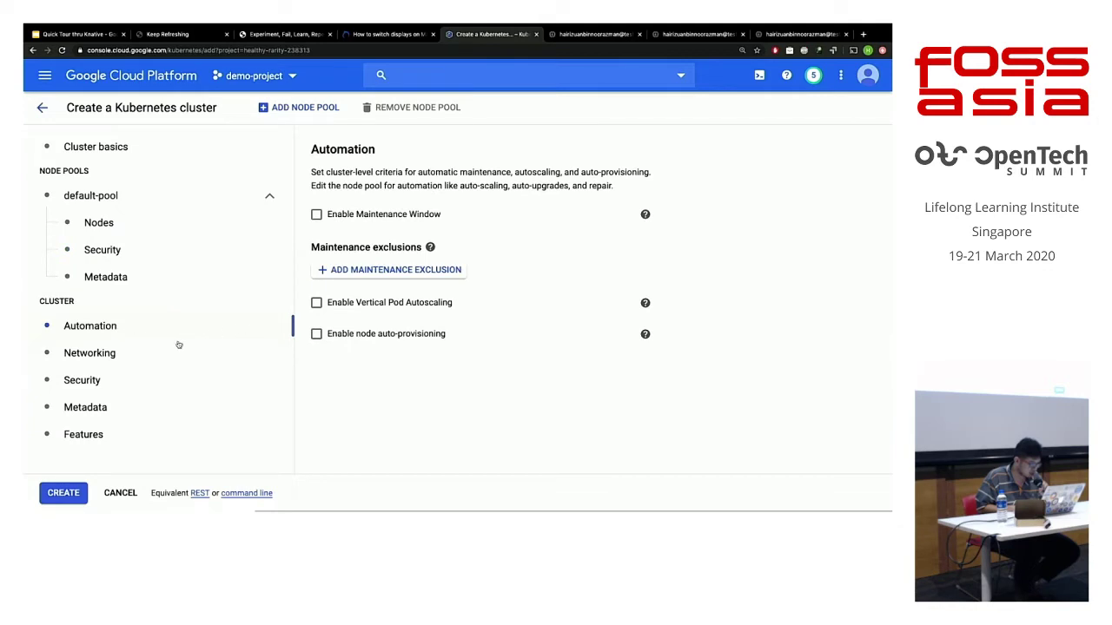
{"action": "left_click", "coordinate": [126, 362]}
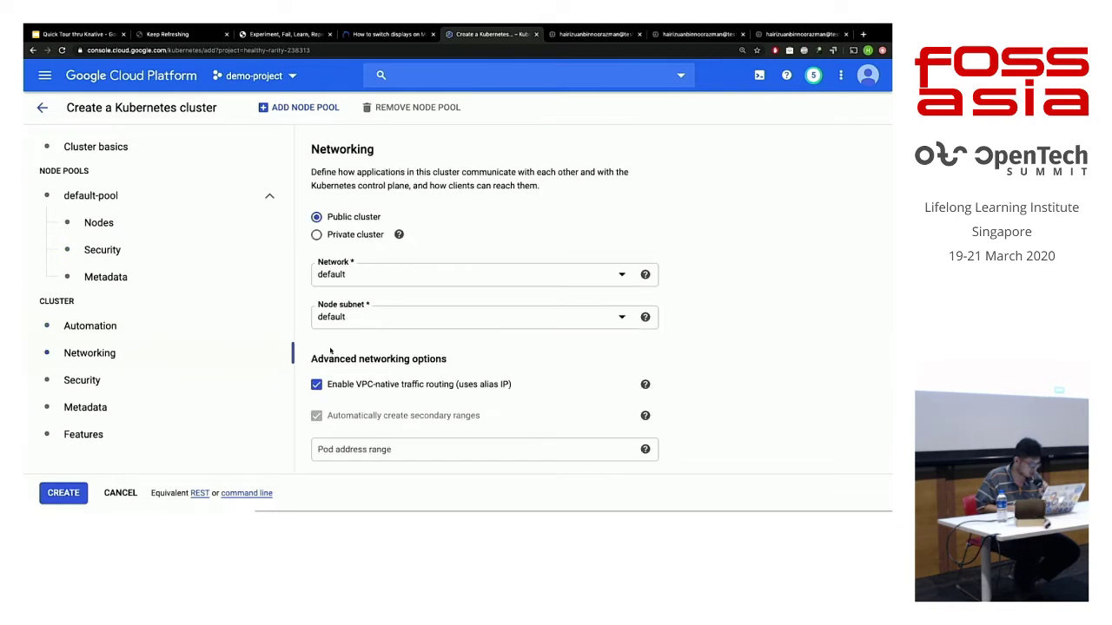
{"action": "scroll", "coordinate": [330, 350], "scroll_direction": "down", "scroll_amount": 4}
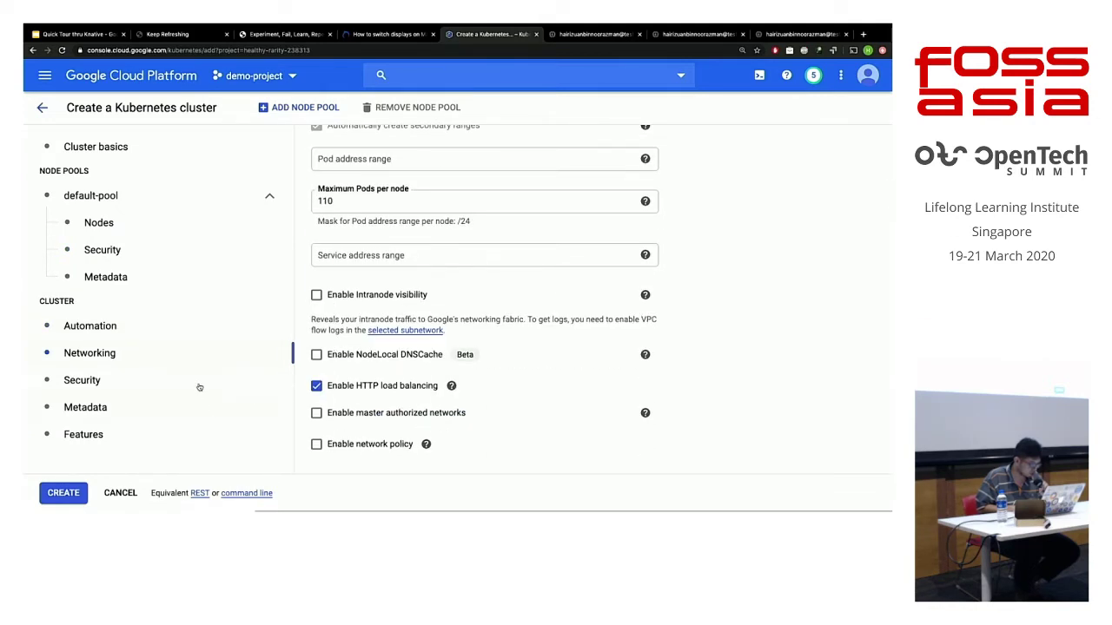
{"action": "left_click", "coordinate": [192, 412]}
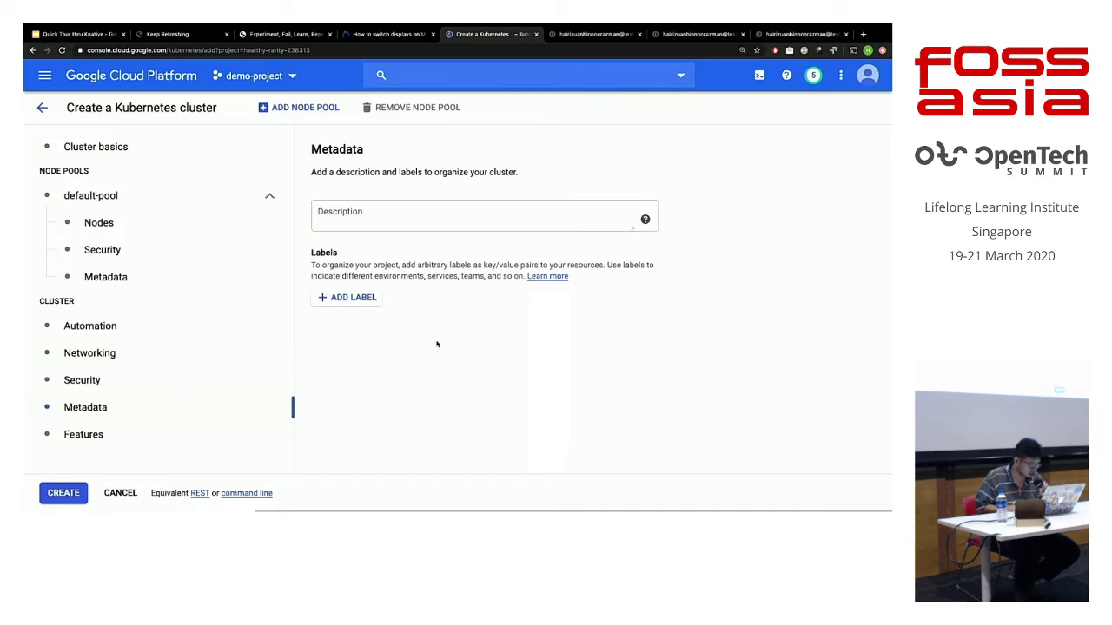
{"action": "left_click", "coordinate": [183, 389]}
{"action": "scroll", "coordinate": [436, 394], "scroll_direction": "down", "scroll_amount": 1}
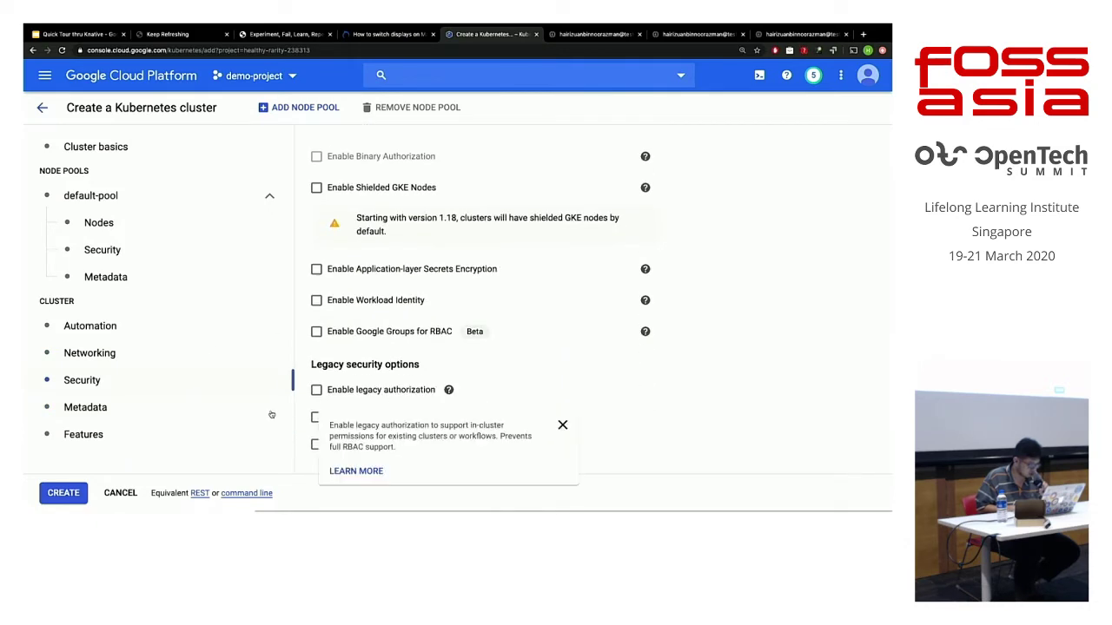
Enable Istio in the cluster features and create the cluster.
{"action": "left_click", "coordinate": [214, 441]}
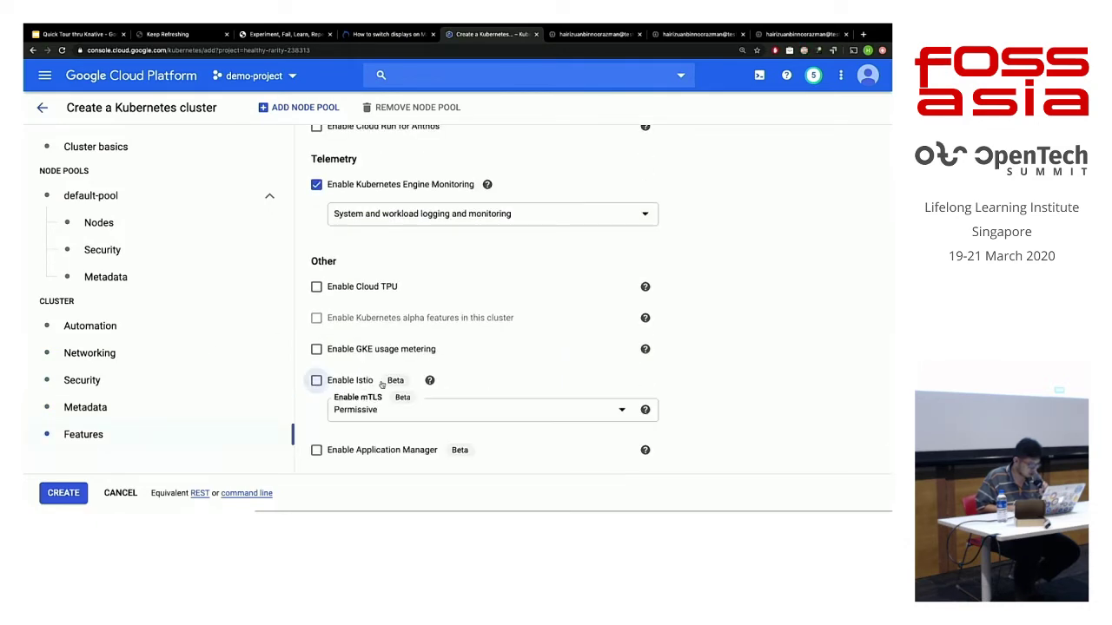
{"action": "left_click", "coordinate": [316, 380]}
{"action": "scroll", "coordinate": [439, 295], "scroll_direction": "up", "scroll_amount": 1}
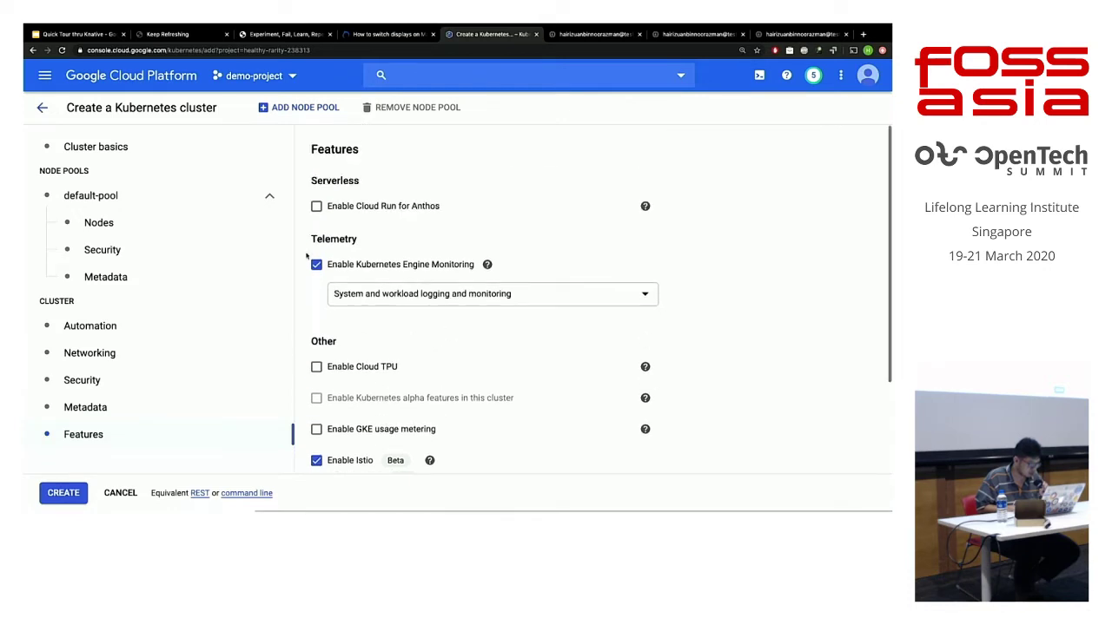
{"action": "left_click", "coordinate": [68, 492]}
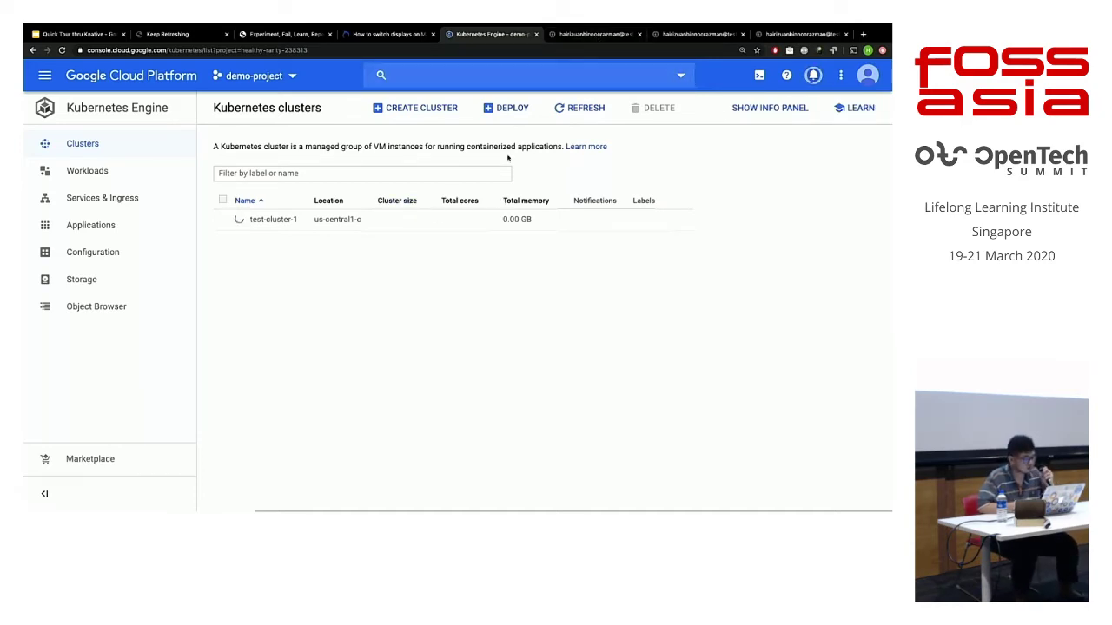
Close the SSH terminals of test-instance-1, test-instance-2 and test-instance-3, leaving each session.
{"action": "left_click", "coordinate": [588, 35]}
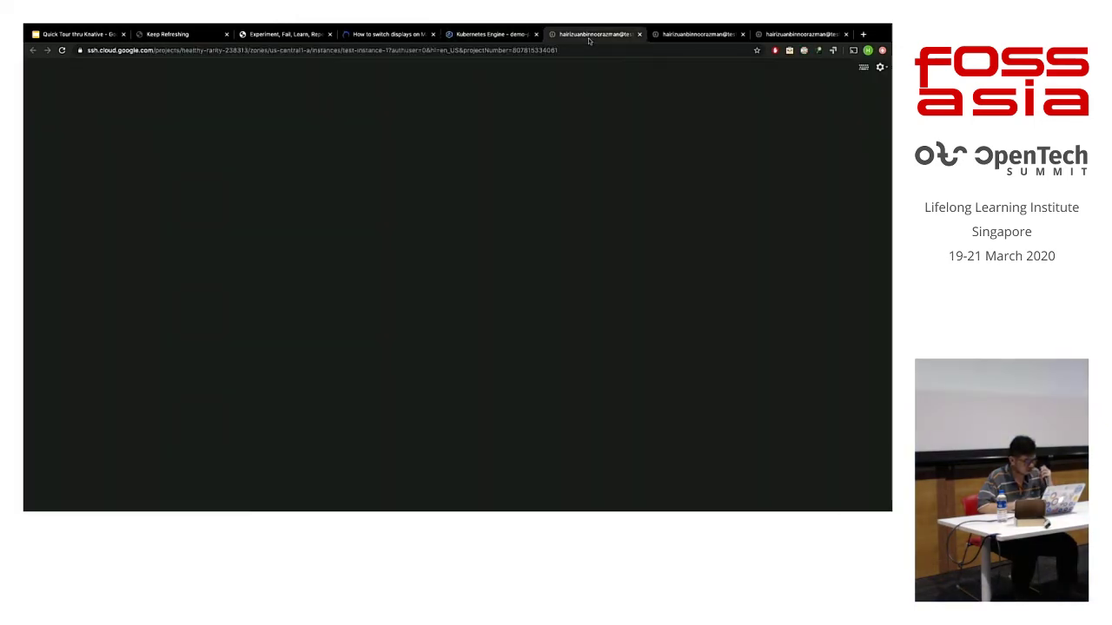
{"action": "type", "text": "ls"}
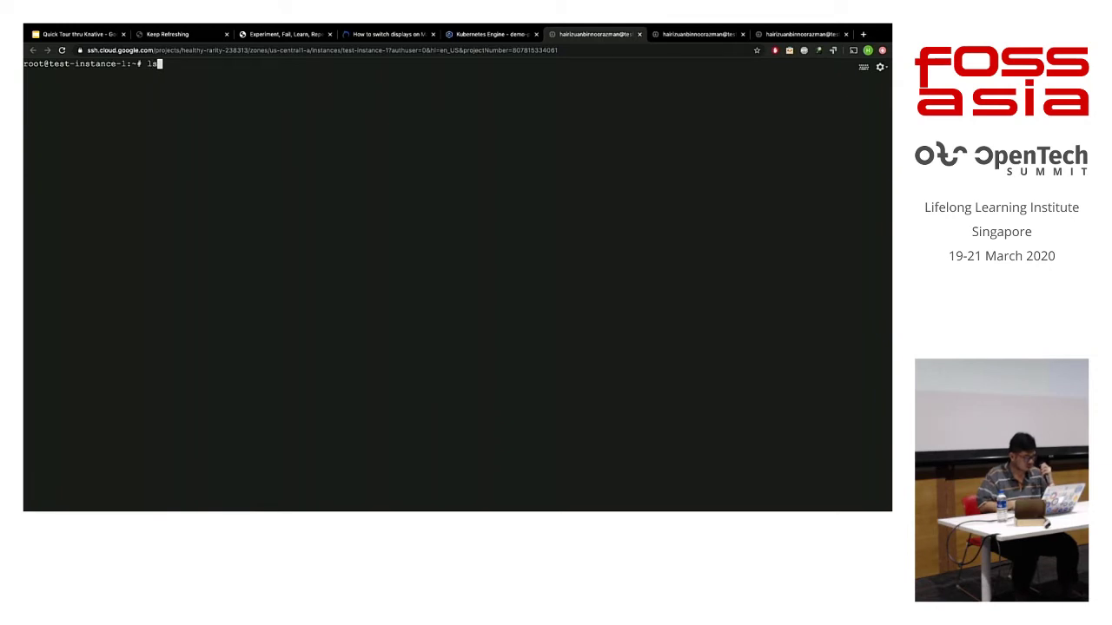
{"action": "key", "text": "BackSpace"}
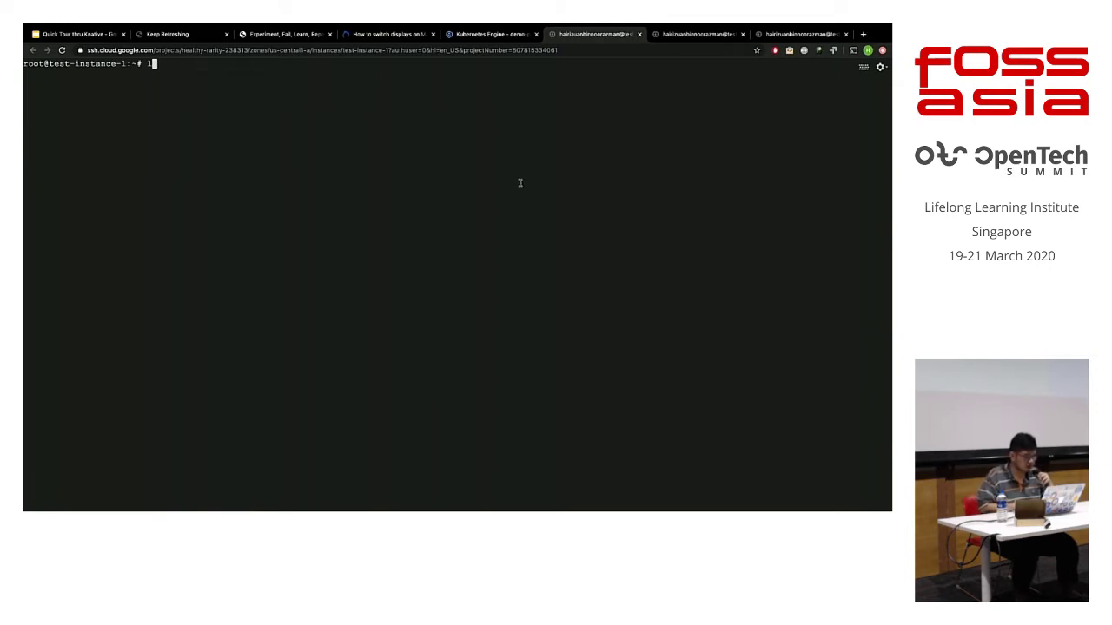
{"action": "left_click", "coordinate": [640, 34]}
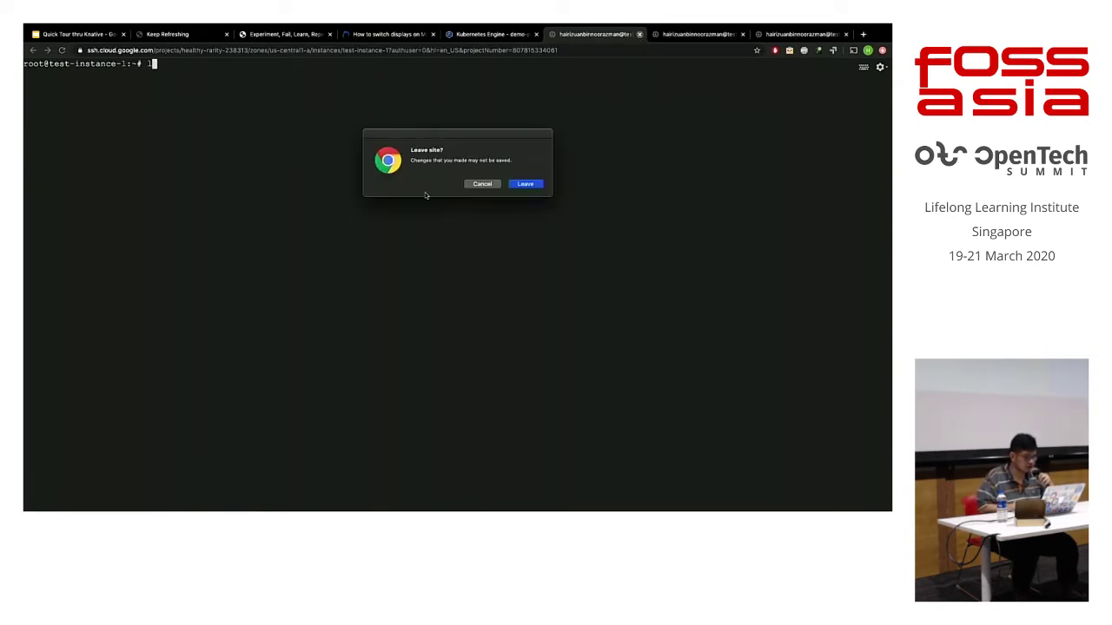
{"action": "left_click", "coordinate": [525, 184]}
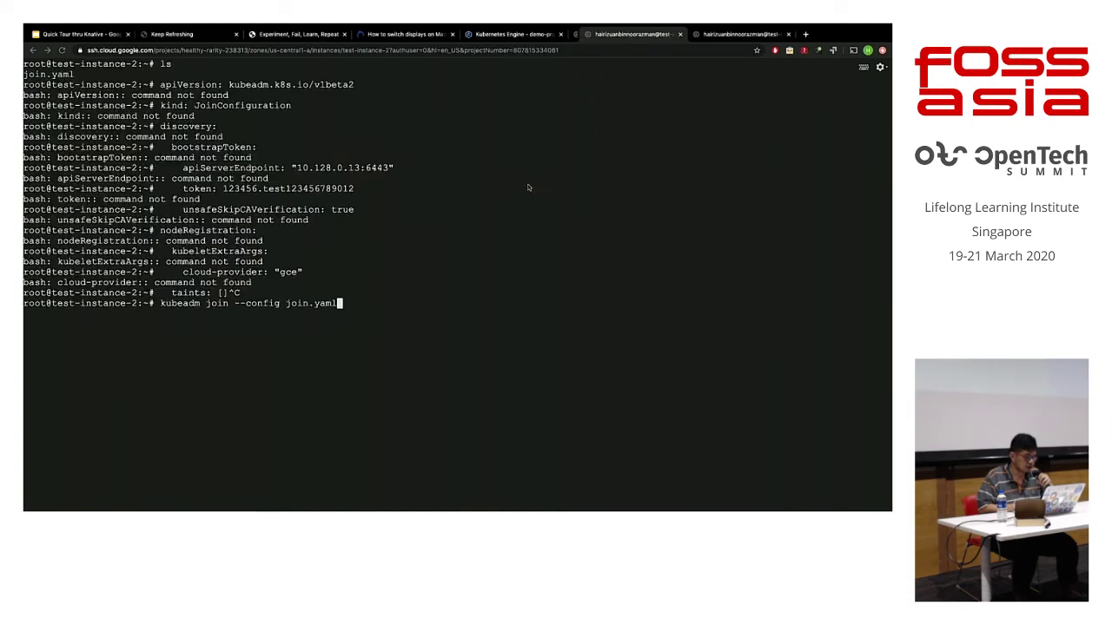
{"action": "key", "text": "super+w"}
{"action": "left_click", "coordinate": [527, 185]}
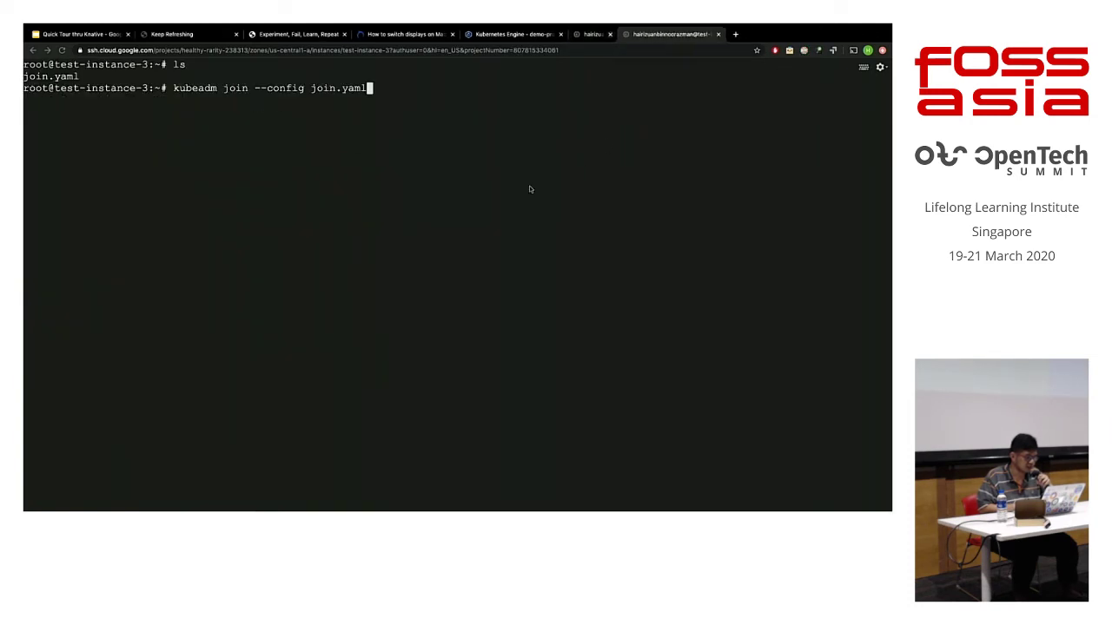
{"action": "key", "text": "super+w"}
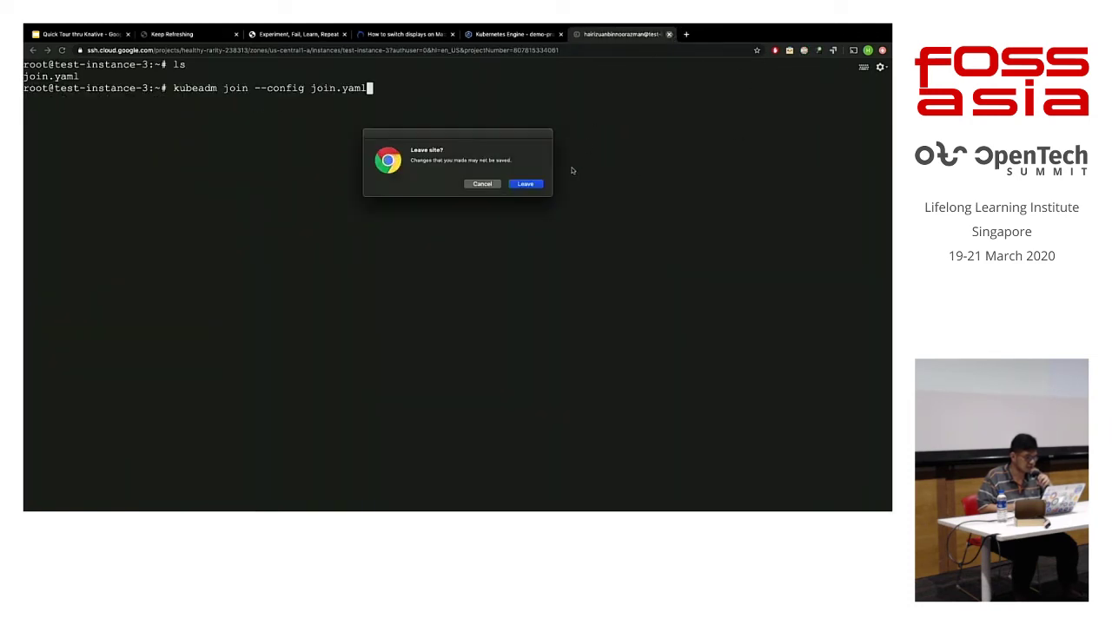
{"action": "left_click", "coordinate": [515, 186]}
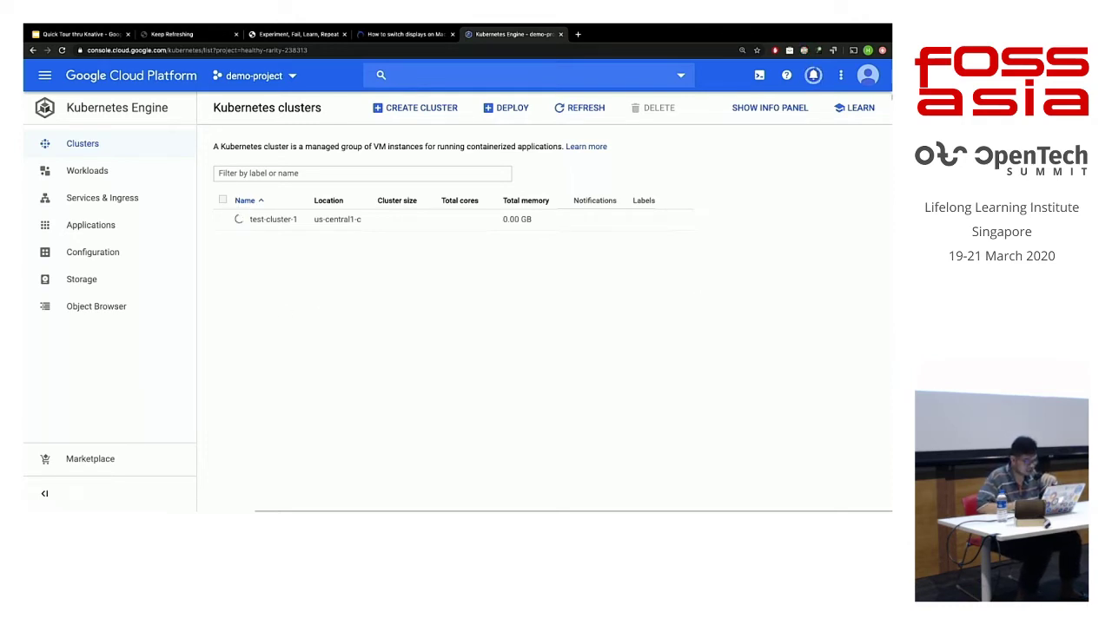
Check the console notifications and read the networking overlay and nginx test deployment commands in the trying-knative-from-scratch article.
{"action": "left_click", "coordinate": [813, 74]}
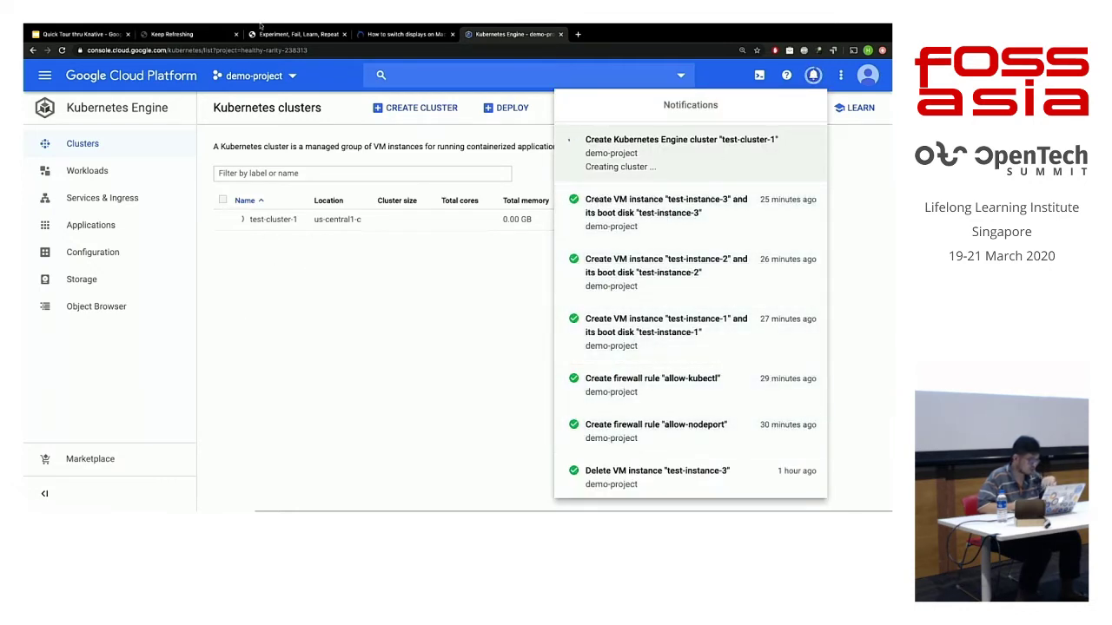
{"action": "left_click", "coordinate": [304, 35]}
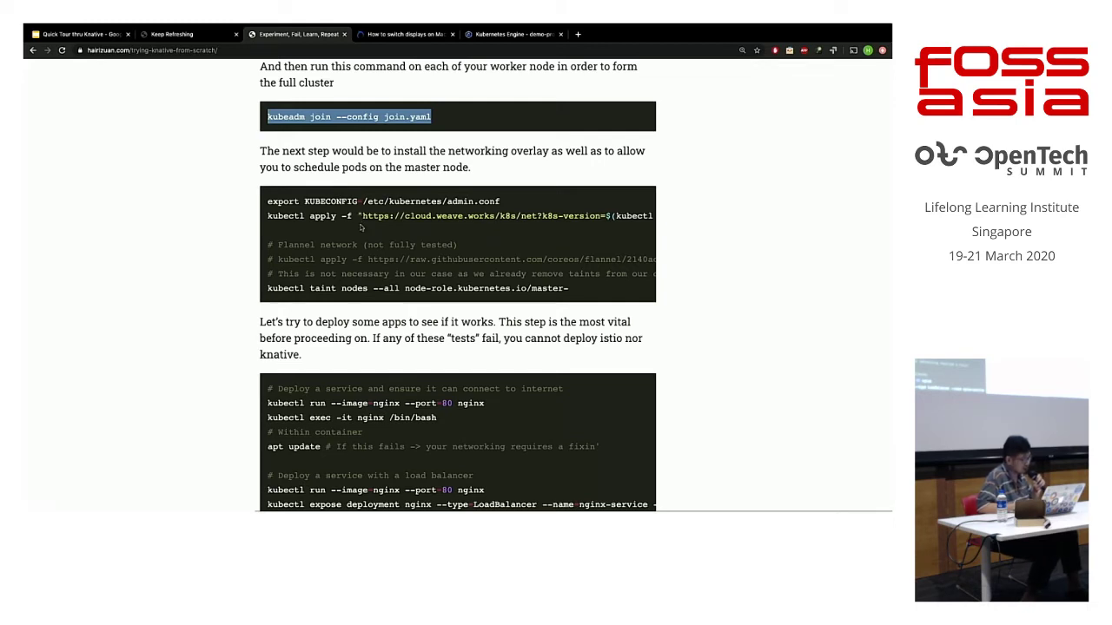
{"action": "scroll", "coordinate": [409, 236], "scroll_direction": "down", "scroll_amount": 2}
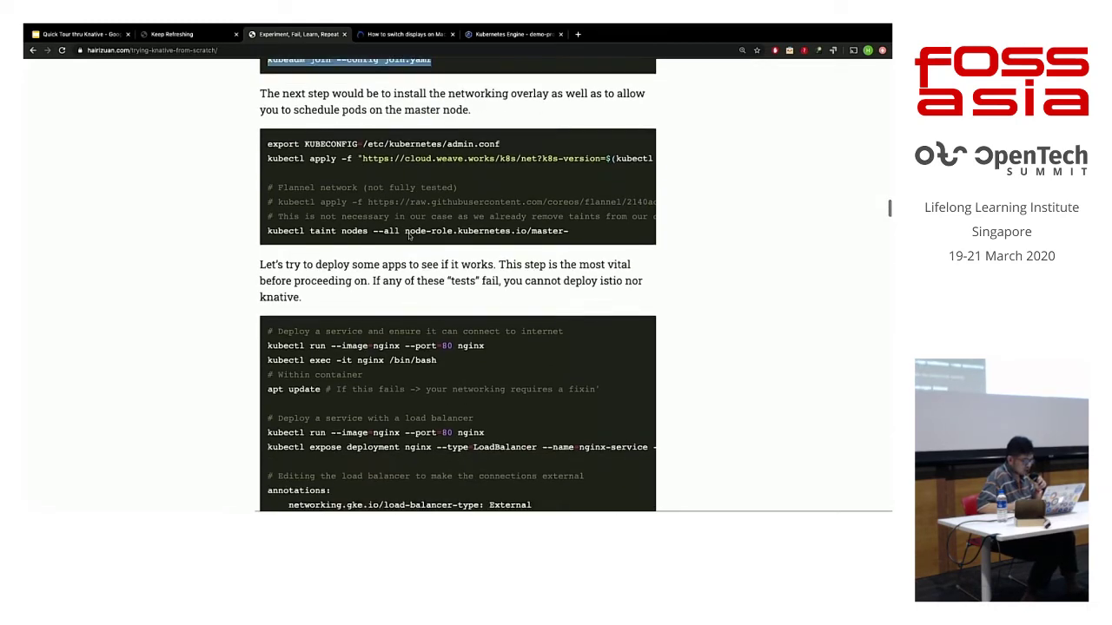
{"action": "scroll", "coordinate": [291, 170], "scroll_direction": "up", "scroll_amount": 3}
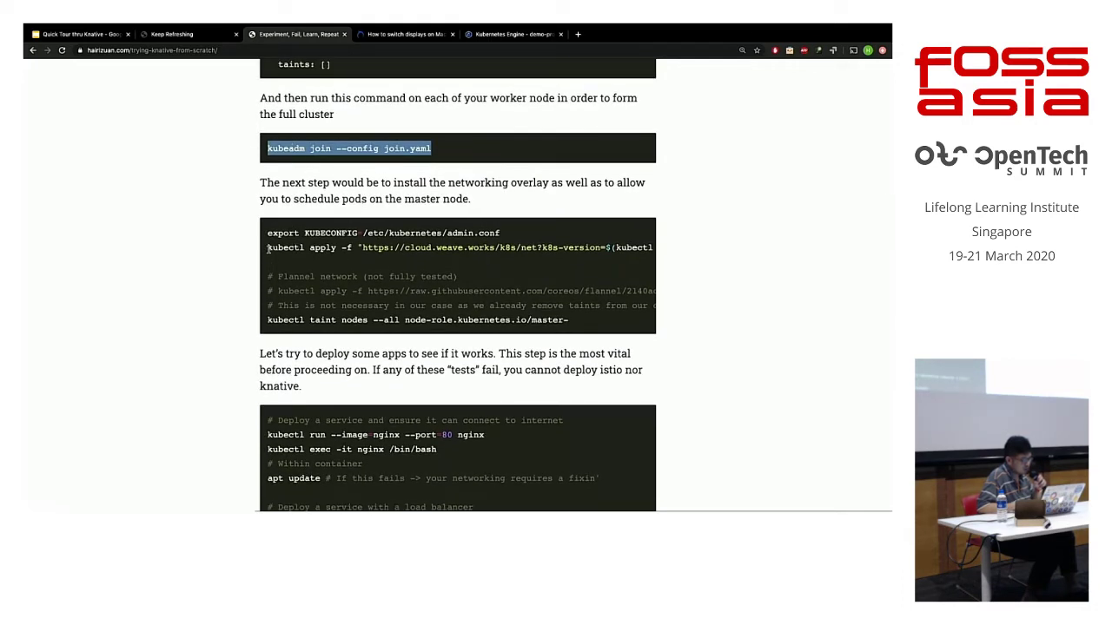
{"action": "left_click_drag", "start_coordinate": [268, 249], "coordinate": [549, 249]}
{"action": "left_click", "coordinate": [512, 293]}
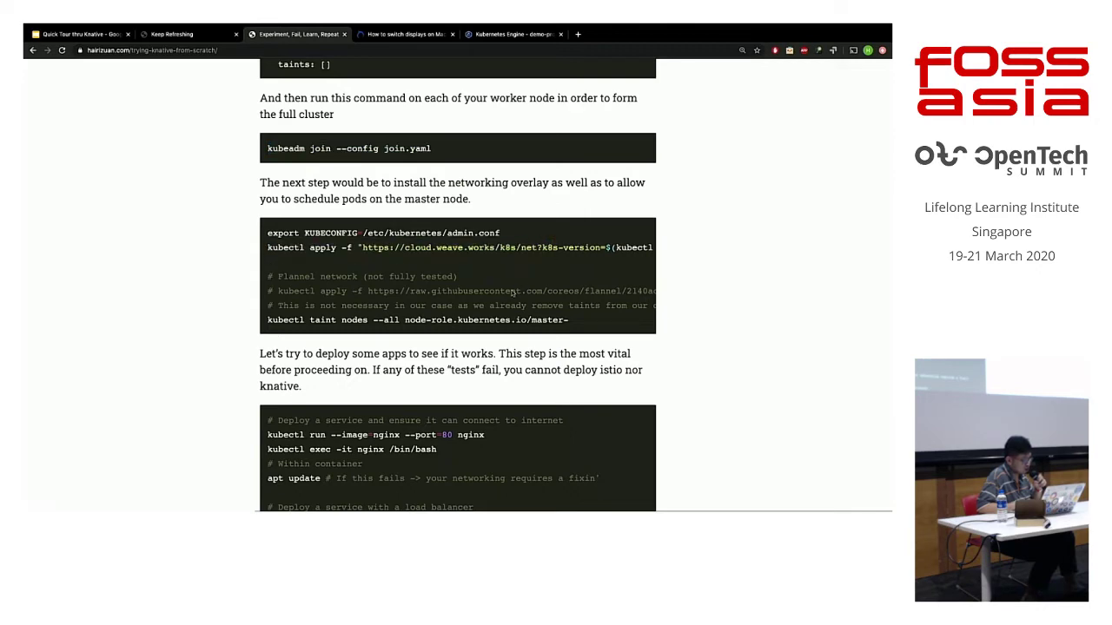
{"action": "scroll", "coordinate": [439, 325], "scroll_direction": "down", "scroll_amount": 5}
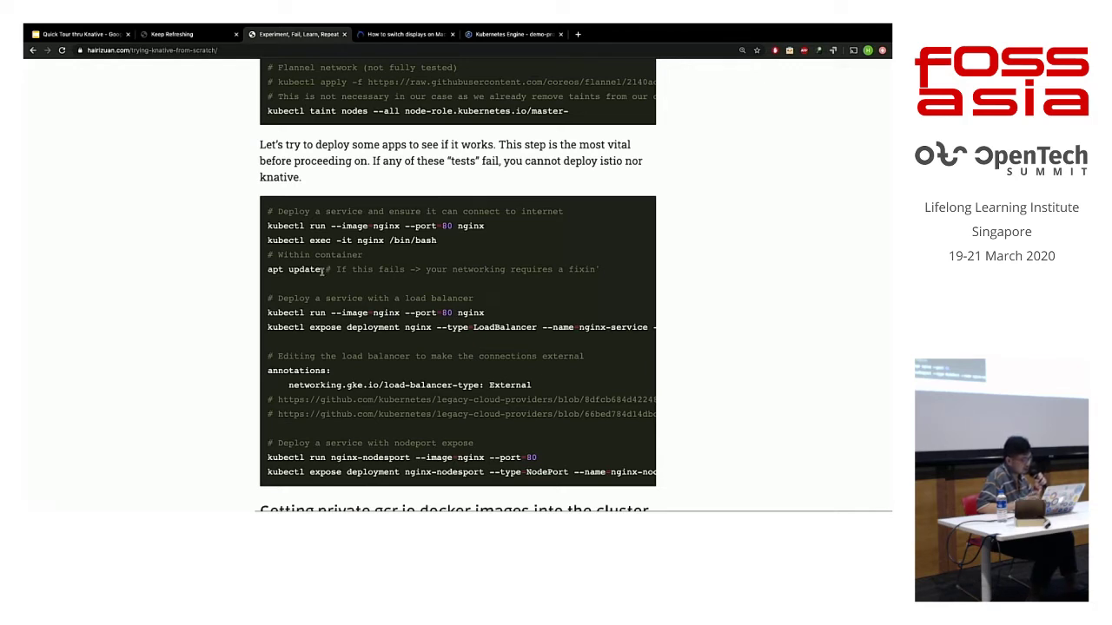
Review the article's kubeadm setup, nginx load balancer and NodePort test commands, and the sections on private gcr.io images and single-node load balancers.
{"action": "scroll", "coordinate": [323, 271], "scroll_direction": "up", "scroll_amount": 3}
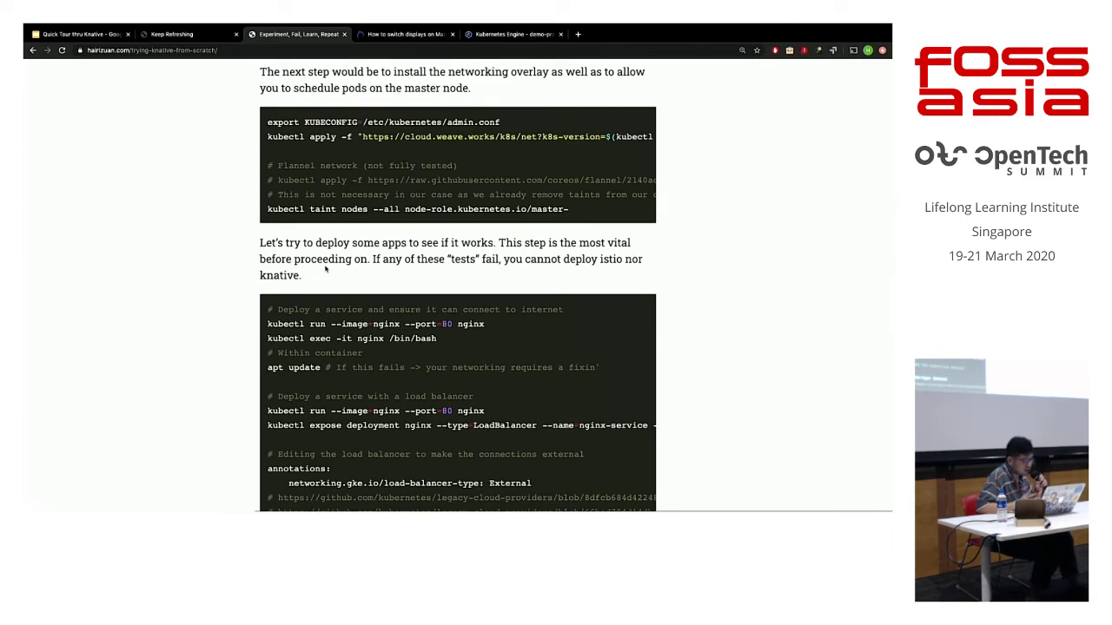
{"action": "scroll", "coordinate": [328, 270], "scroll_direction": "down", "scroll_amount": 6}
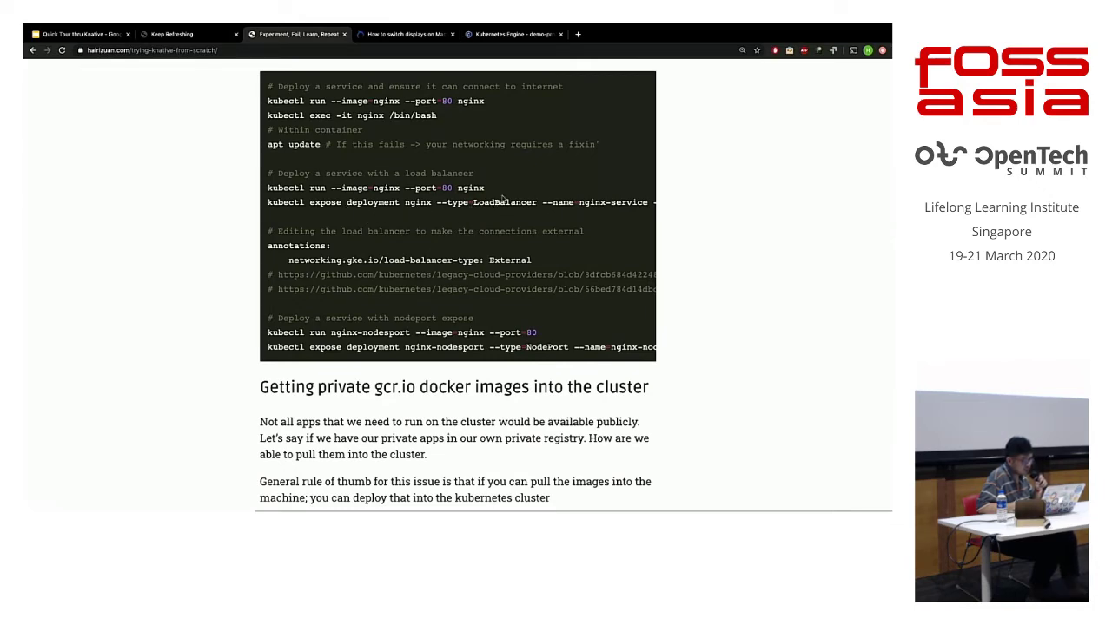
{"action": "scroll", "coordinate": [502, 199], "scroll_direction": "up", "scroll_amount": 4}
{"action": "scroll", "coordinate": [502, 199], "scroll_direction": "up", "scroll_amount": 20}
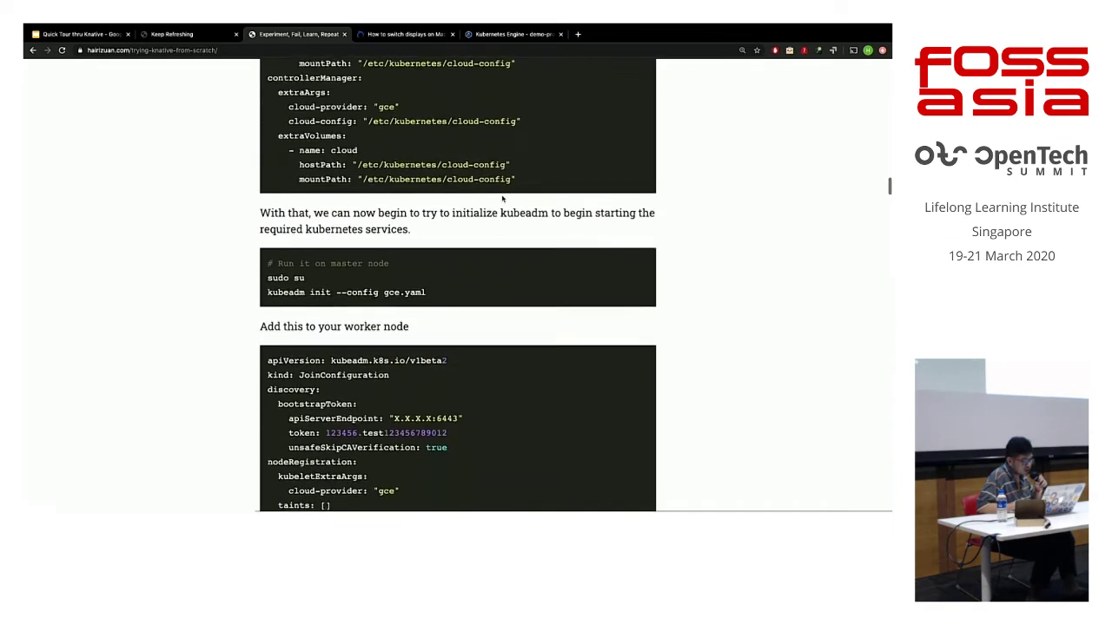
{"action": "scroll", "coordinate": [502, 199], "scroll_direction": "down", "scroll_amount": 18}
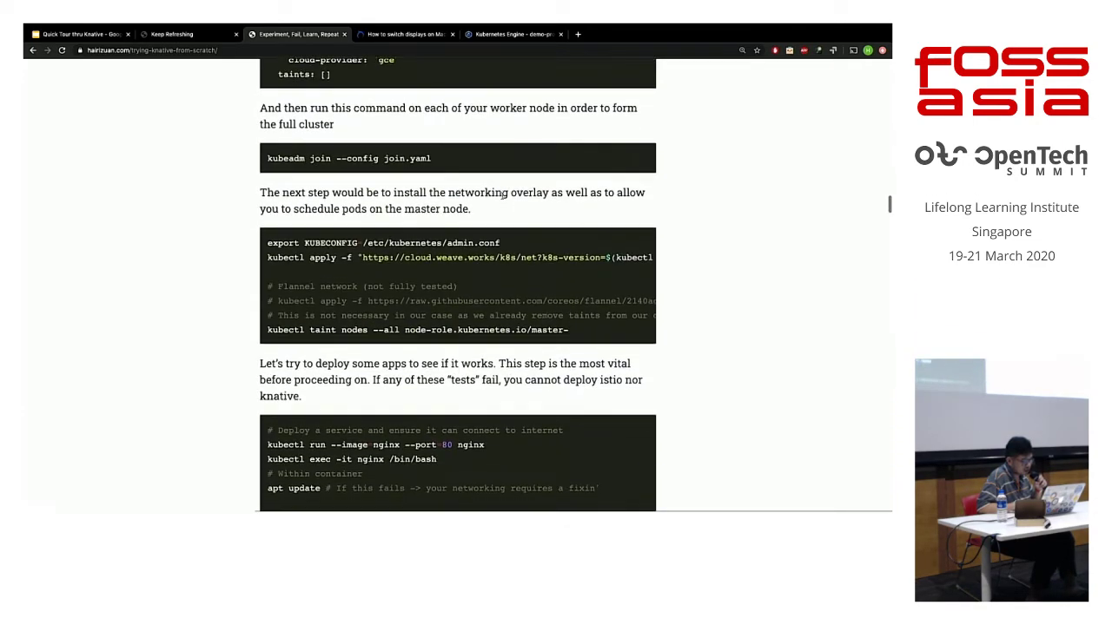
{"action": "scroll", "coordinate": [502, 198], "scroll_direction": "down", "scroll_amount": 1}
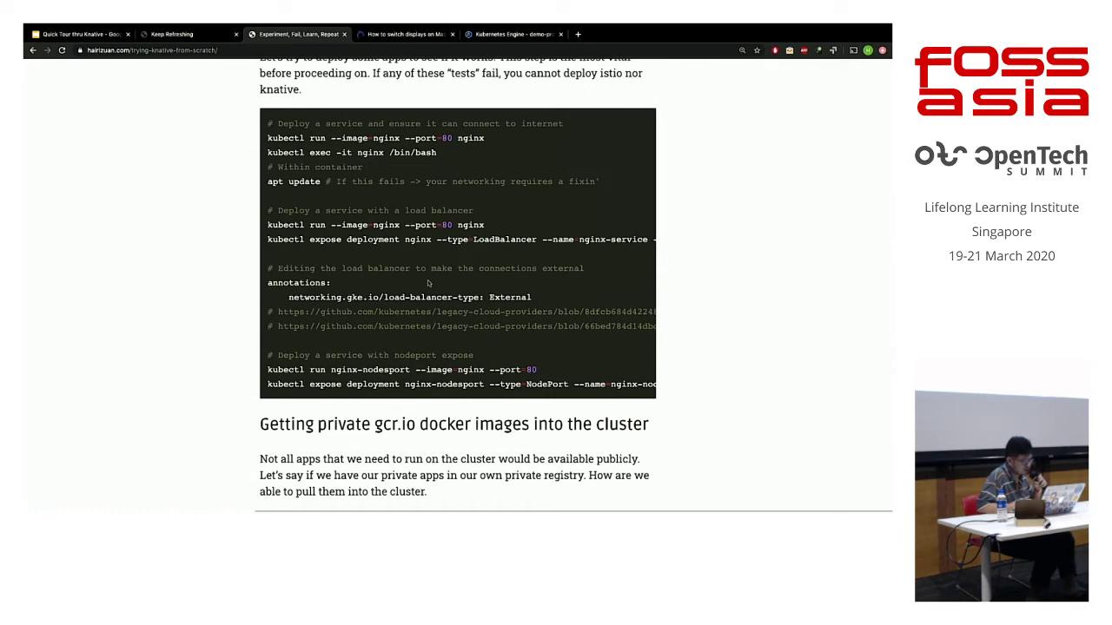
{"action": "scroll", "coordinate": [432, 286], "scroll_direction": "down", "scroll_amount": 5}
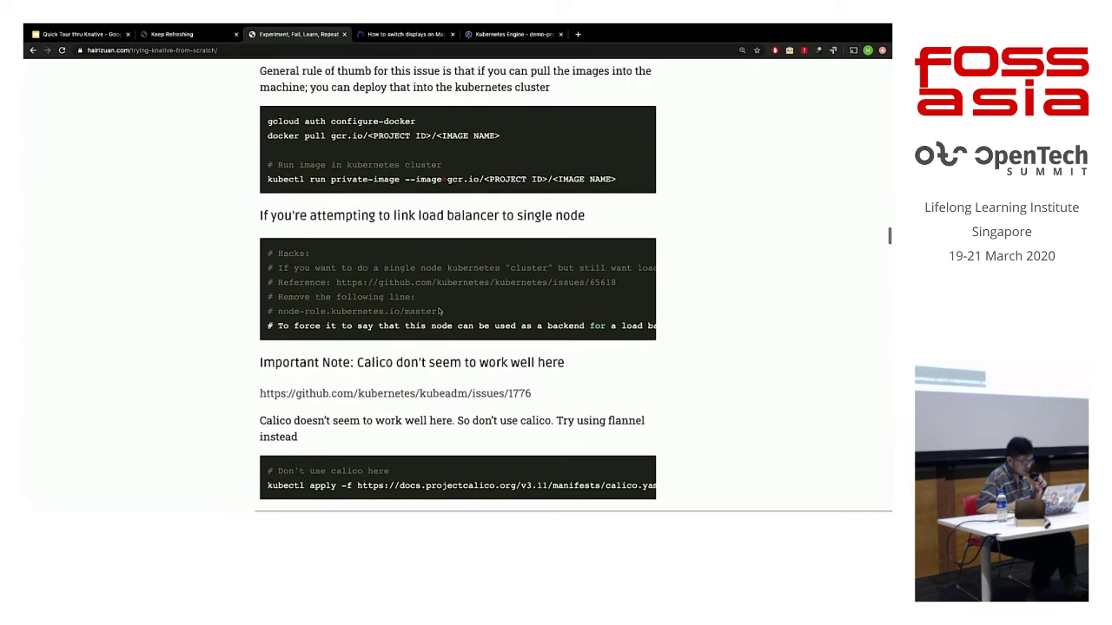
{"action": "scroll", "coordinate": [439, 311], "scroll_direction": "up", "scroll_amount": 1}
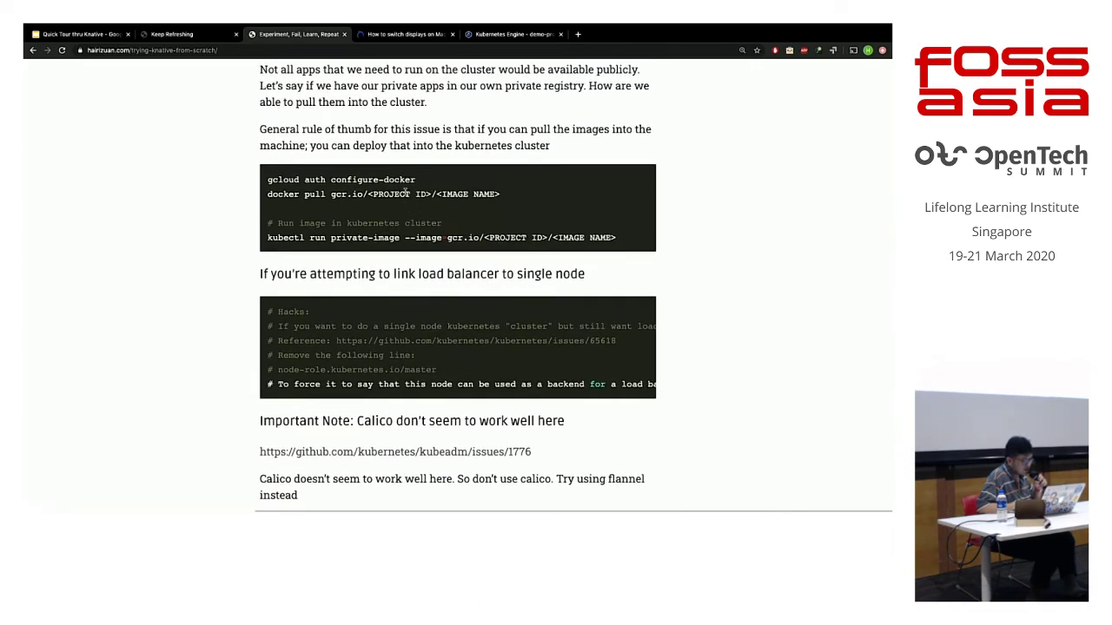